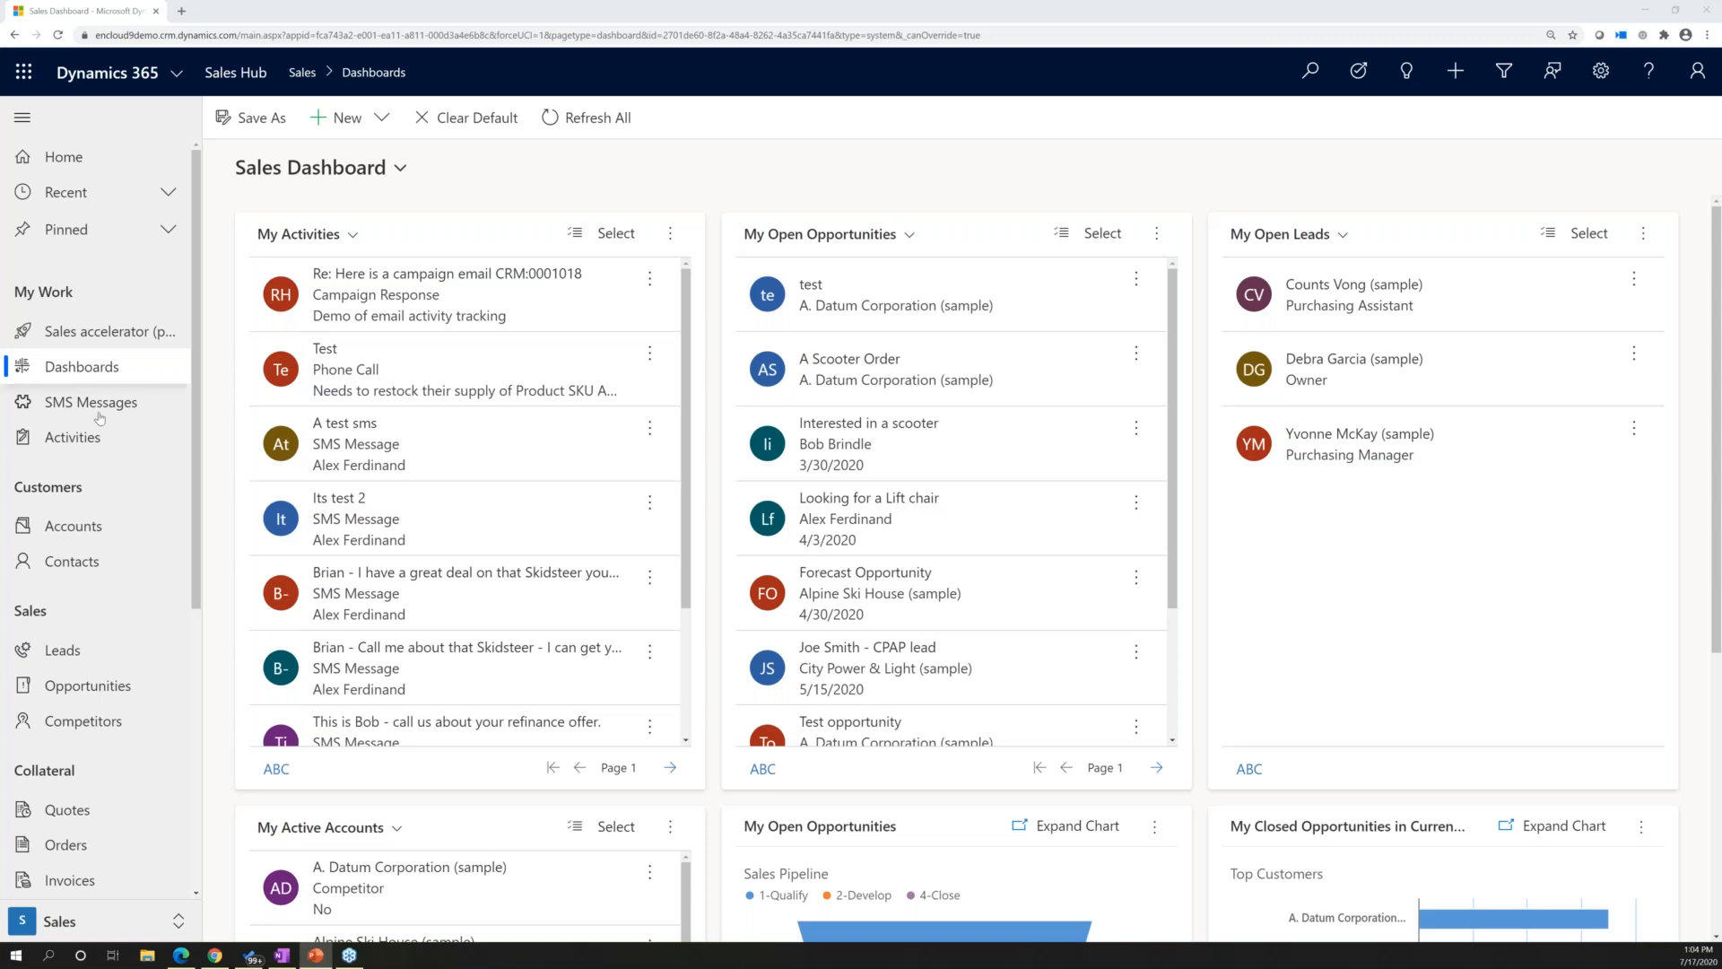
# Open the Accounts list and look through the available account views.
pyautogui.click(70, 528)
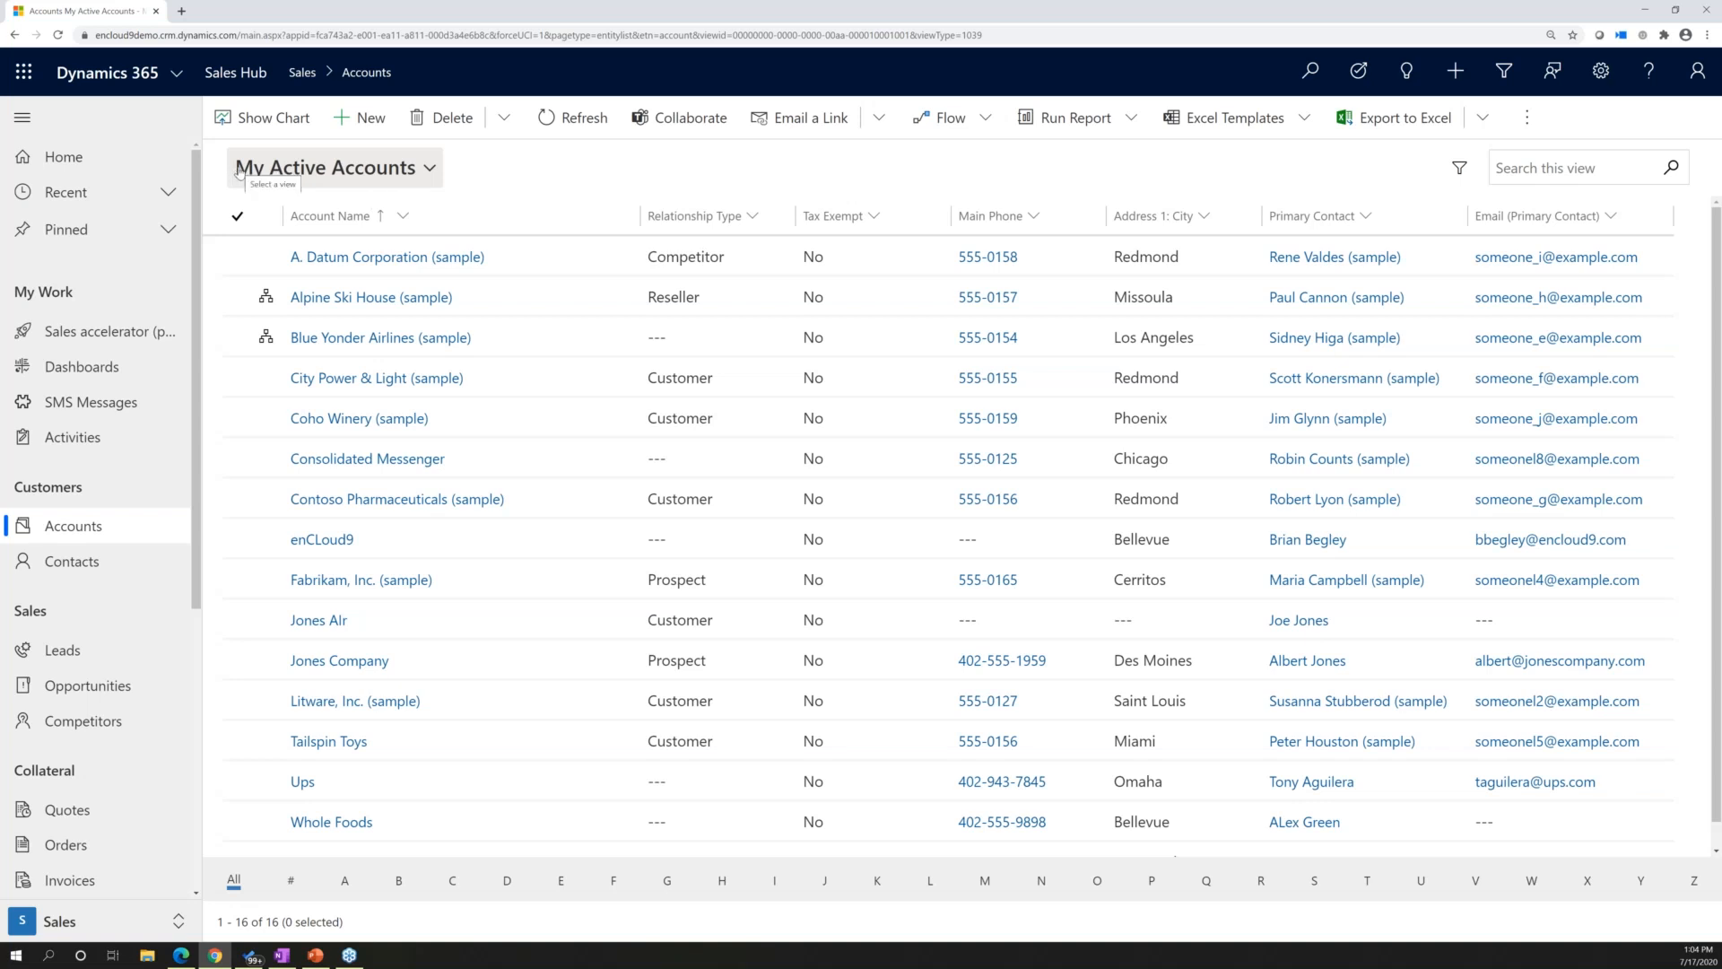
pyautogui.click(430, 174)
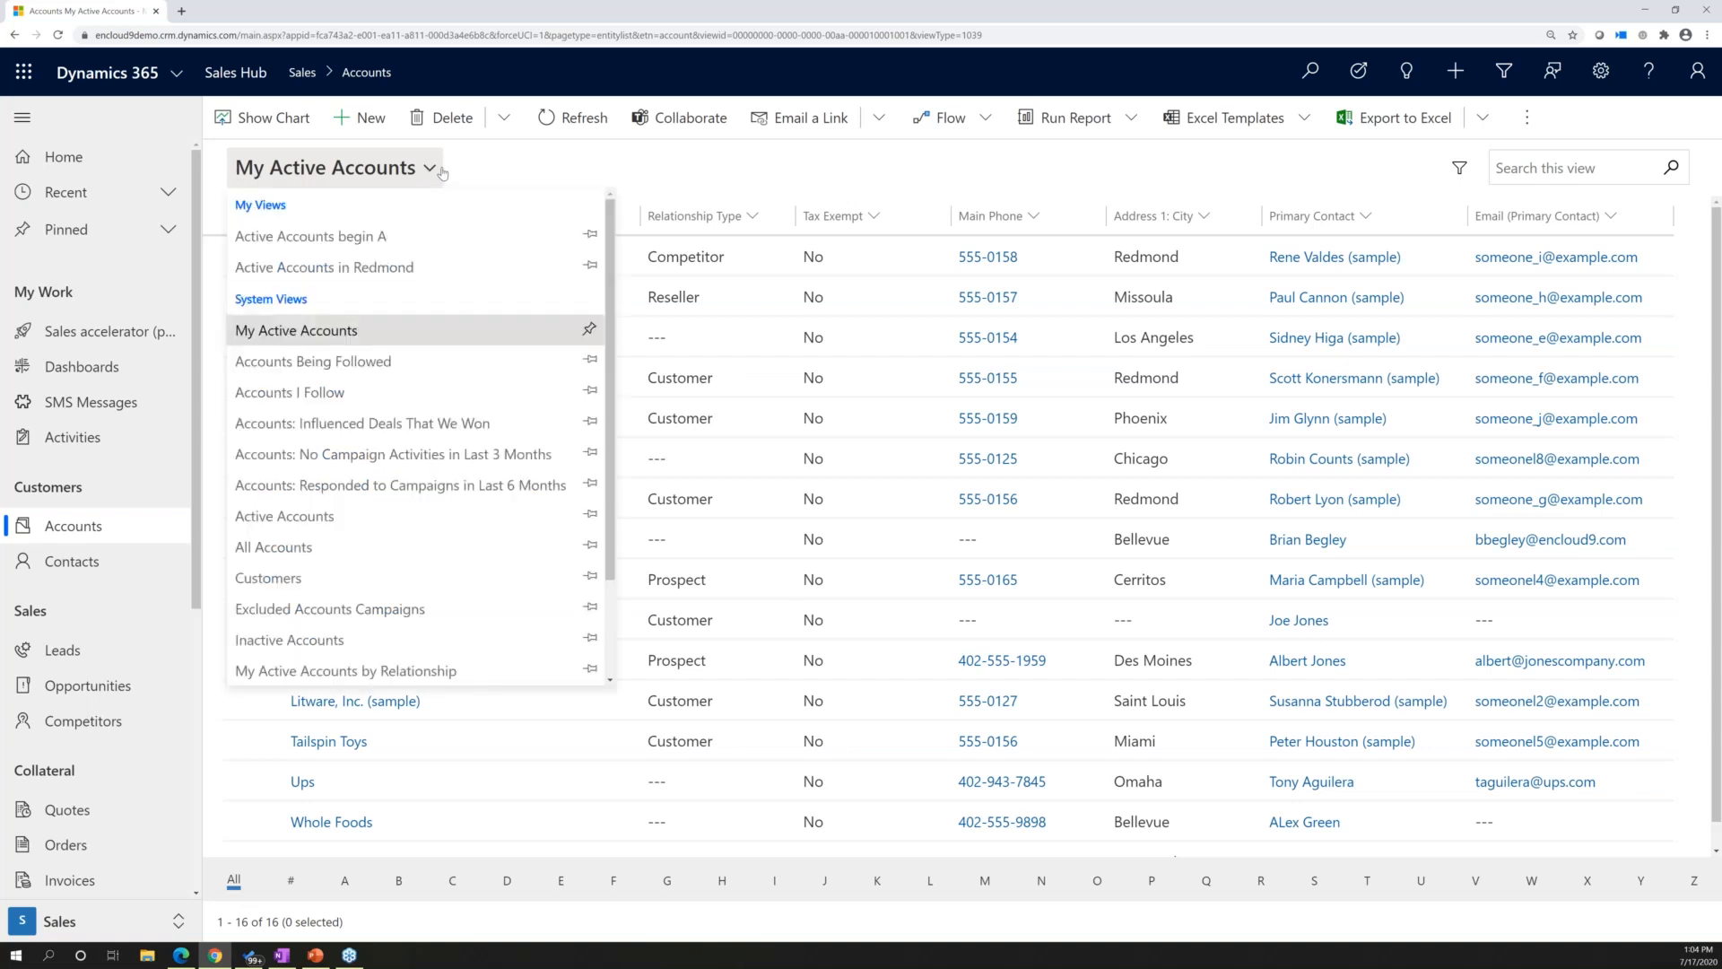
pyautogui.click(484, 154)
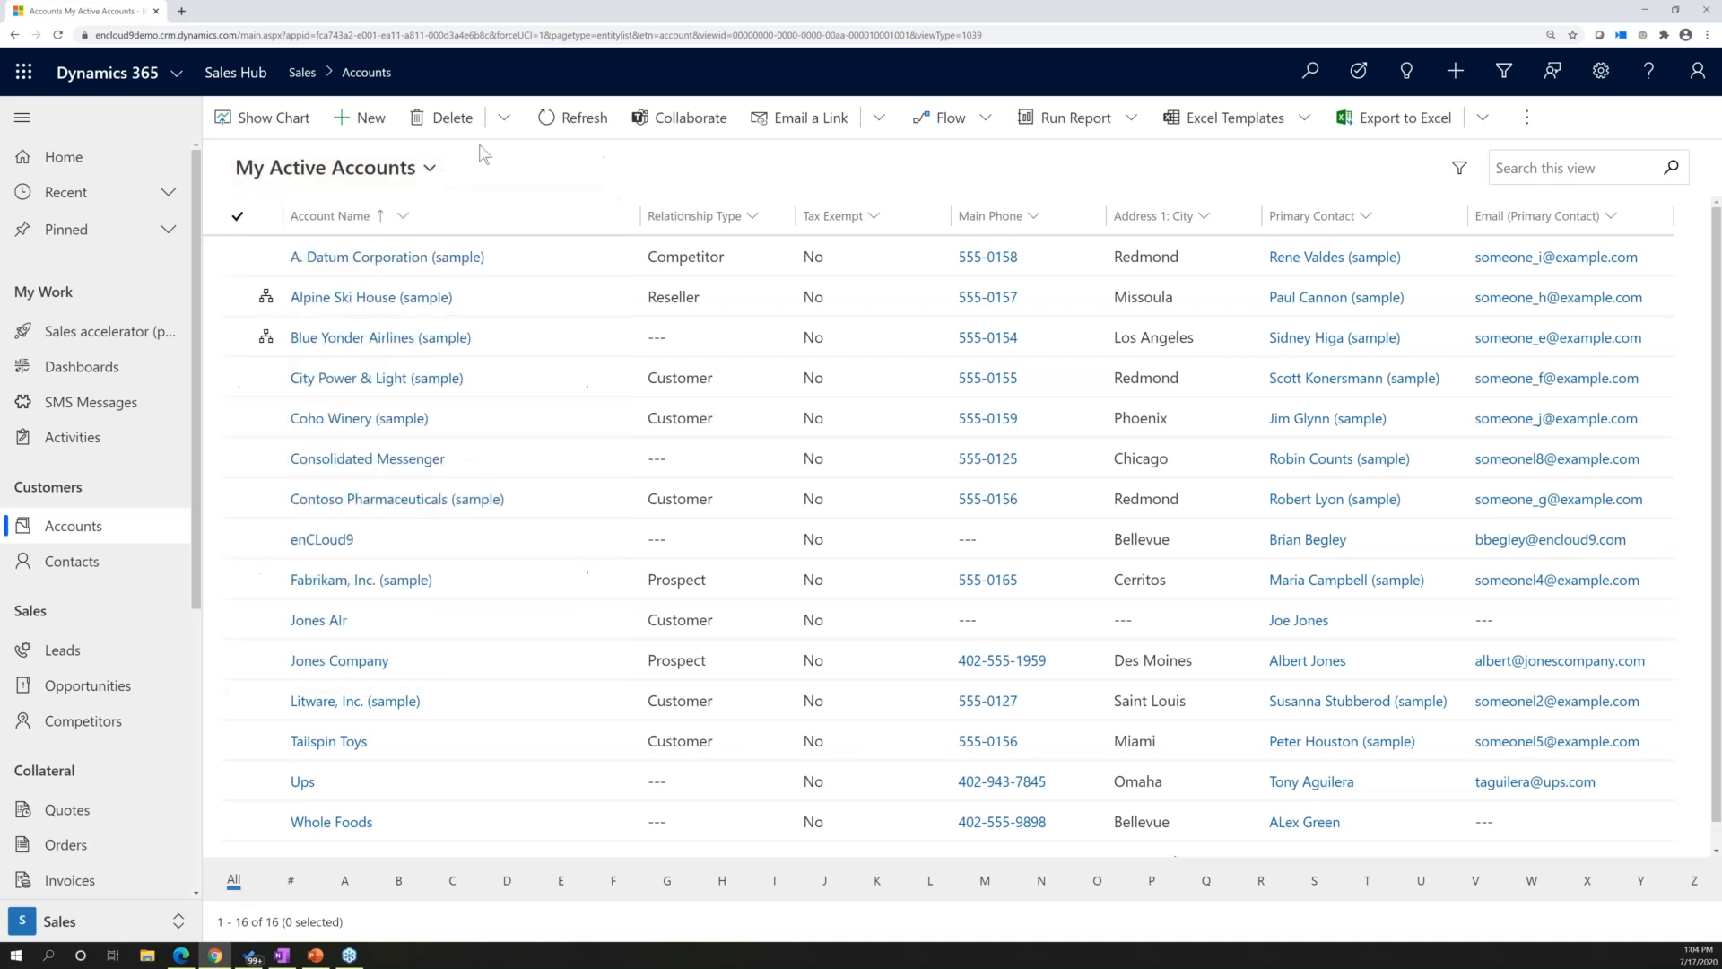
# Set Active Accounts as the default account view and check it by switching to Contacts and back to Accounts.
pyautogui.click(430, 174)
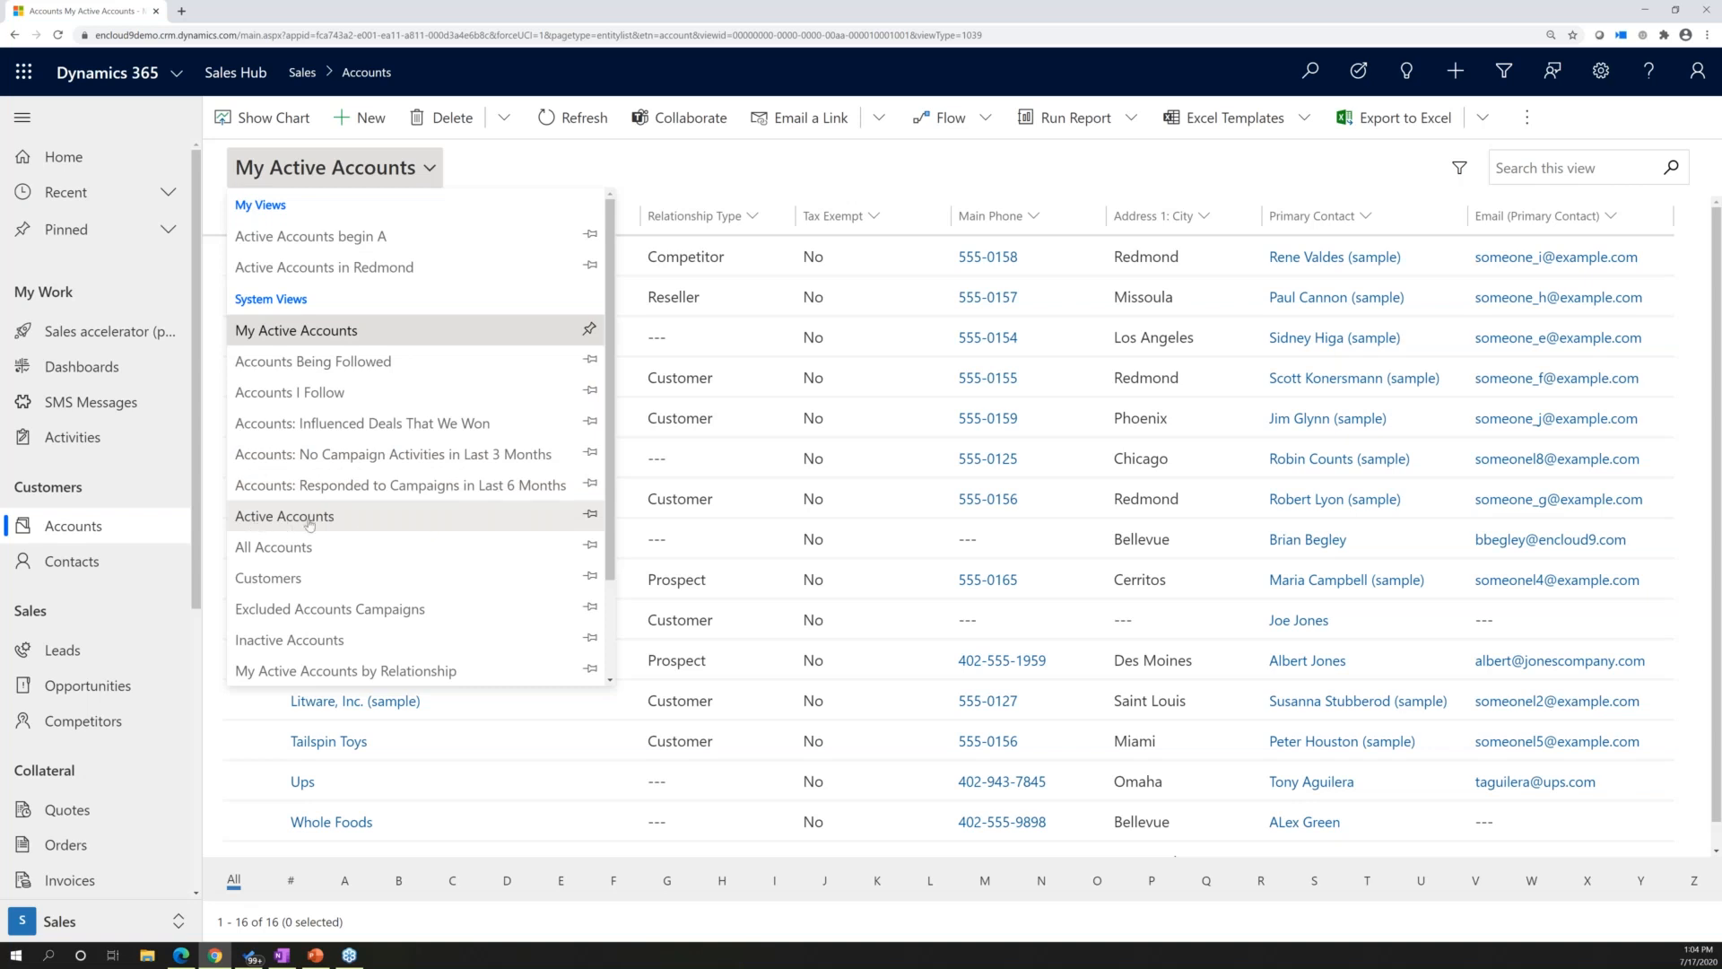
pyautogui.click(587, 330)
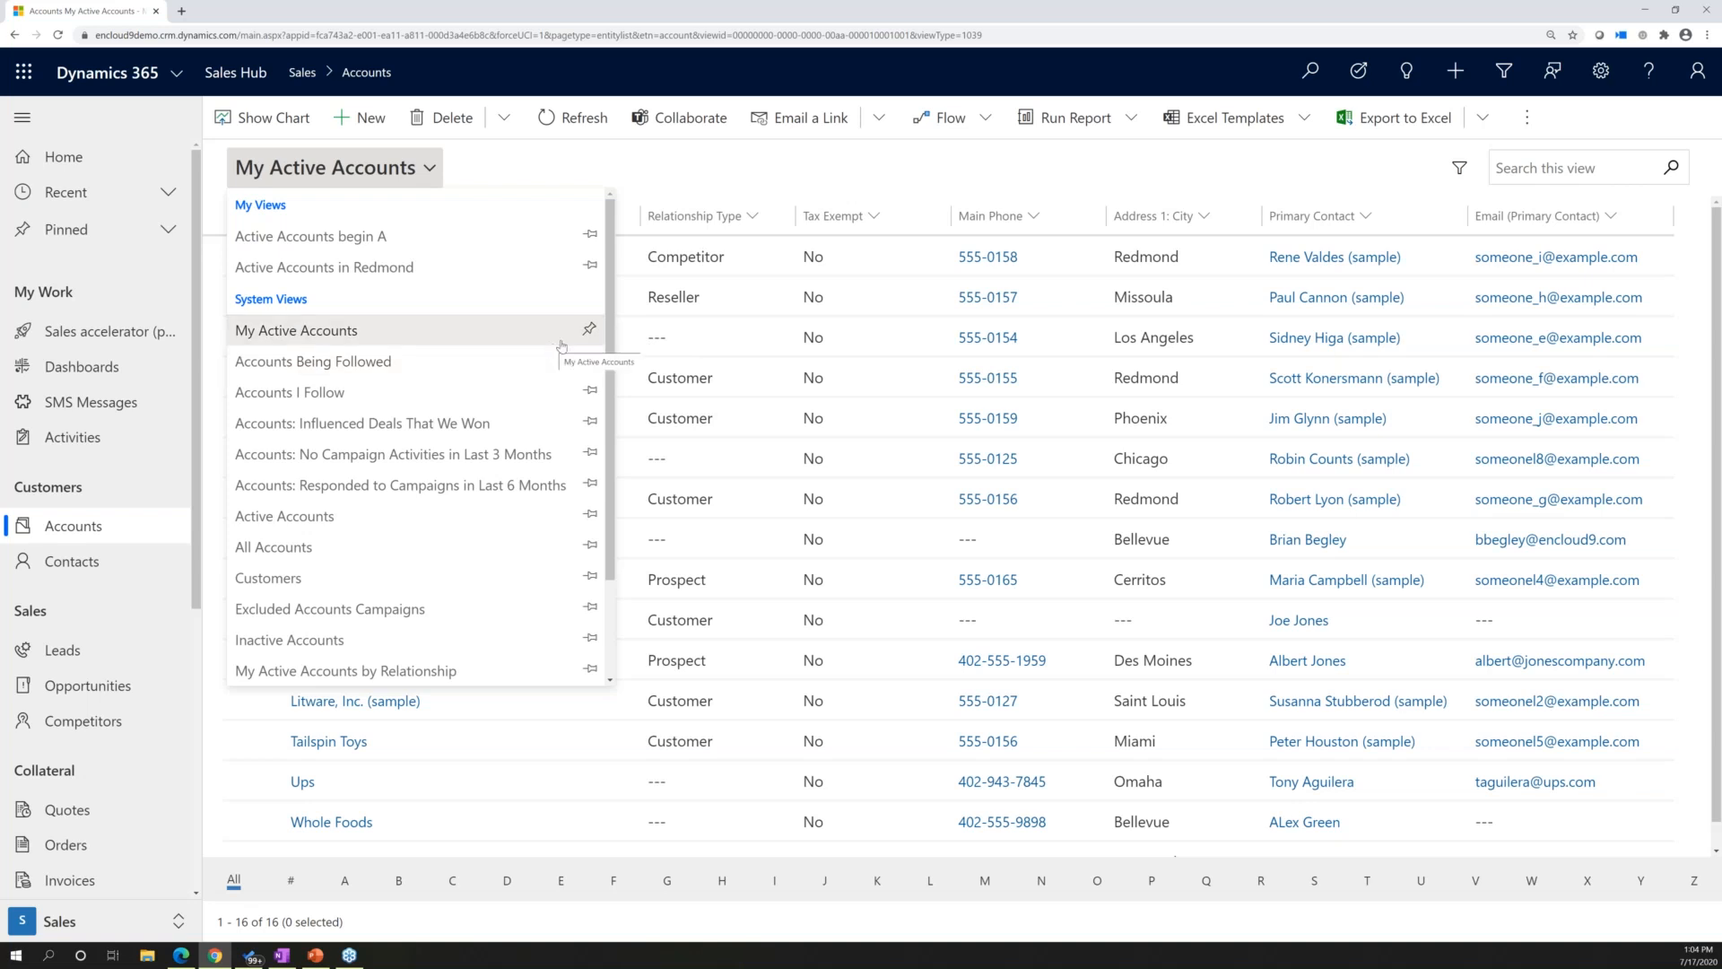
pyautogui.click(587, 332)
pyautogui.click(588, 332)
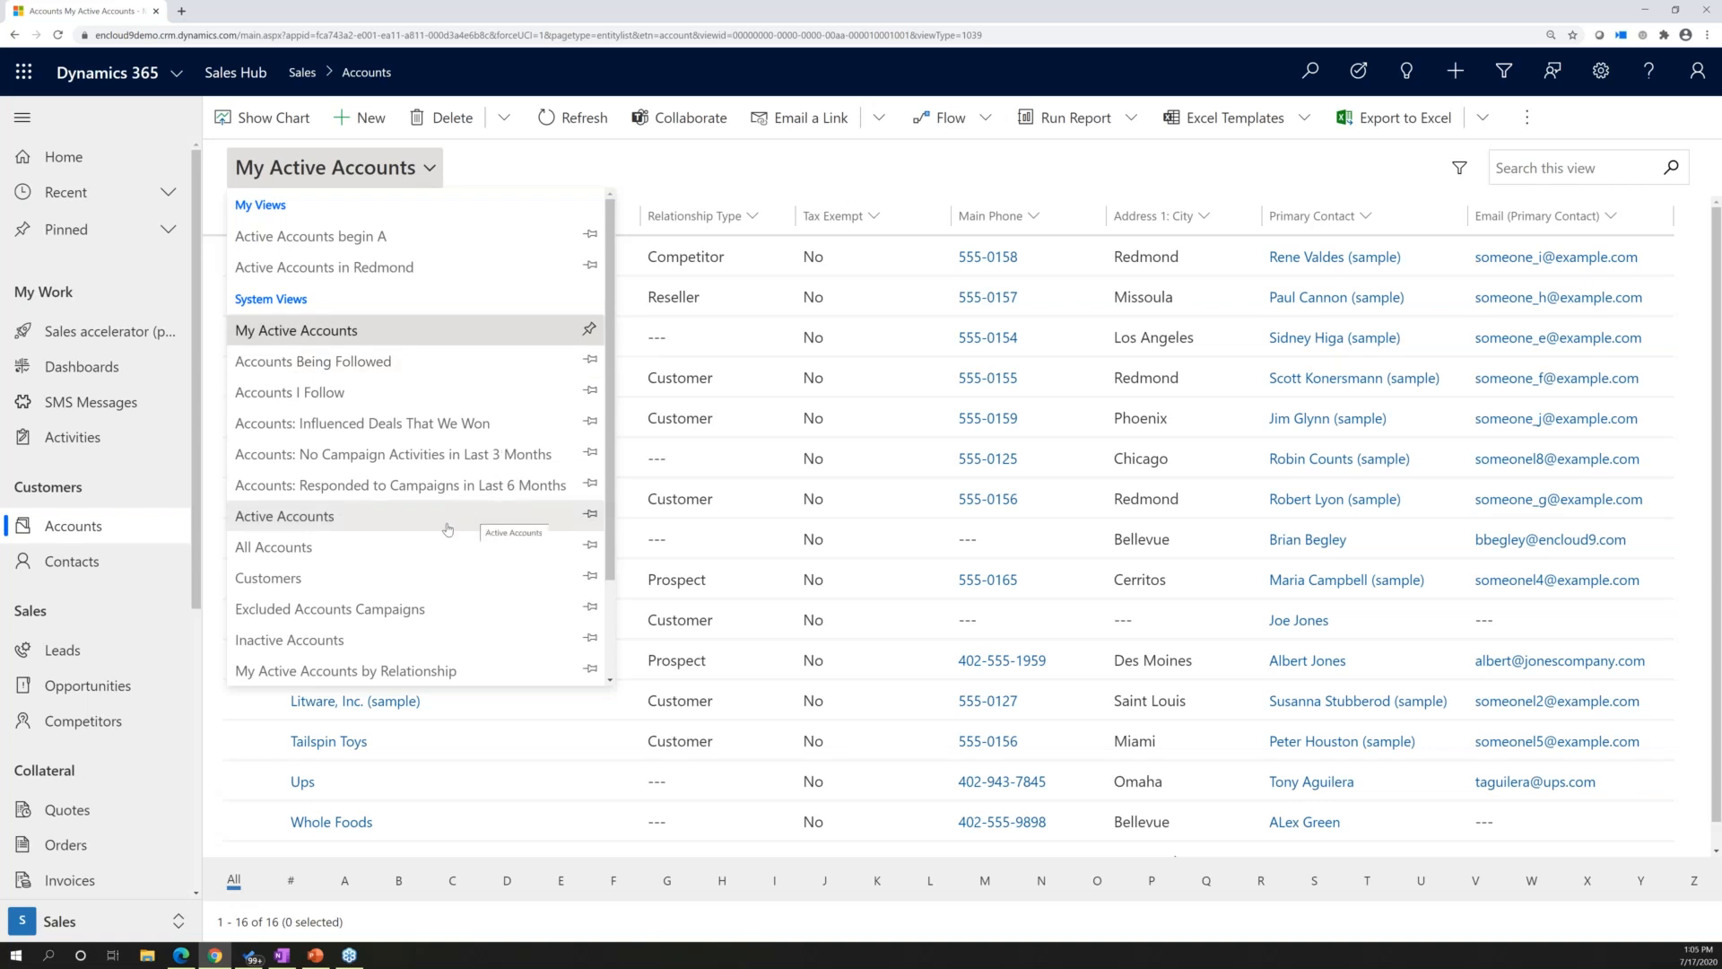
pyautogui.click(584, 520)
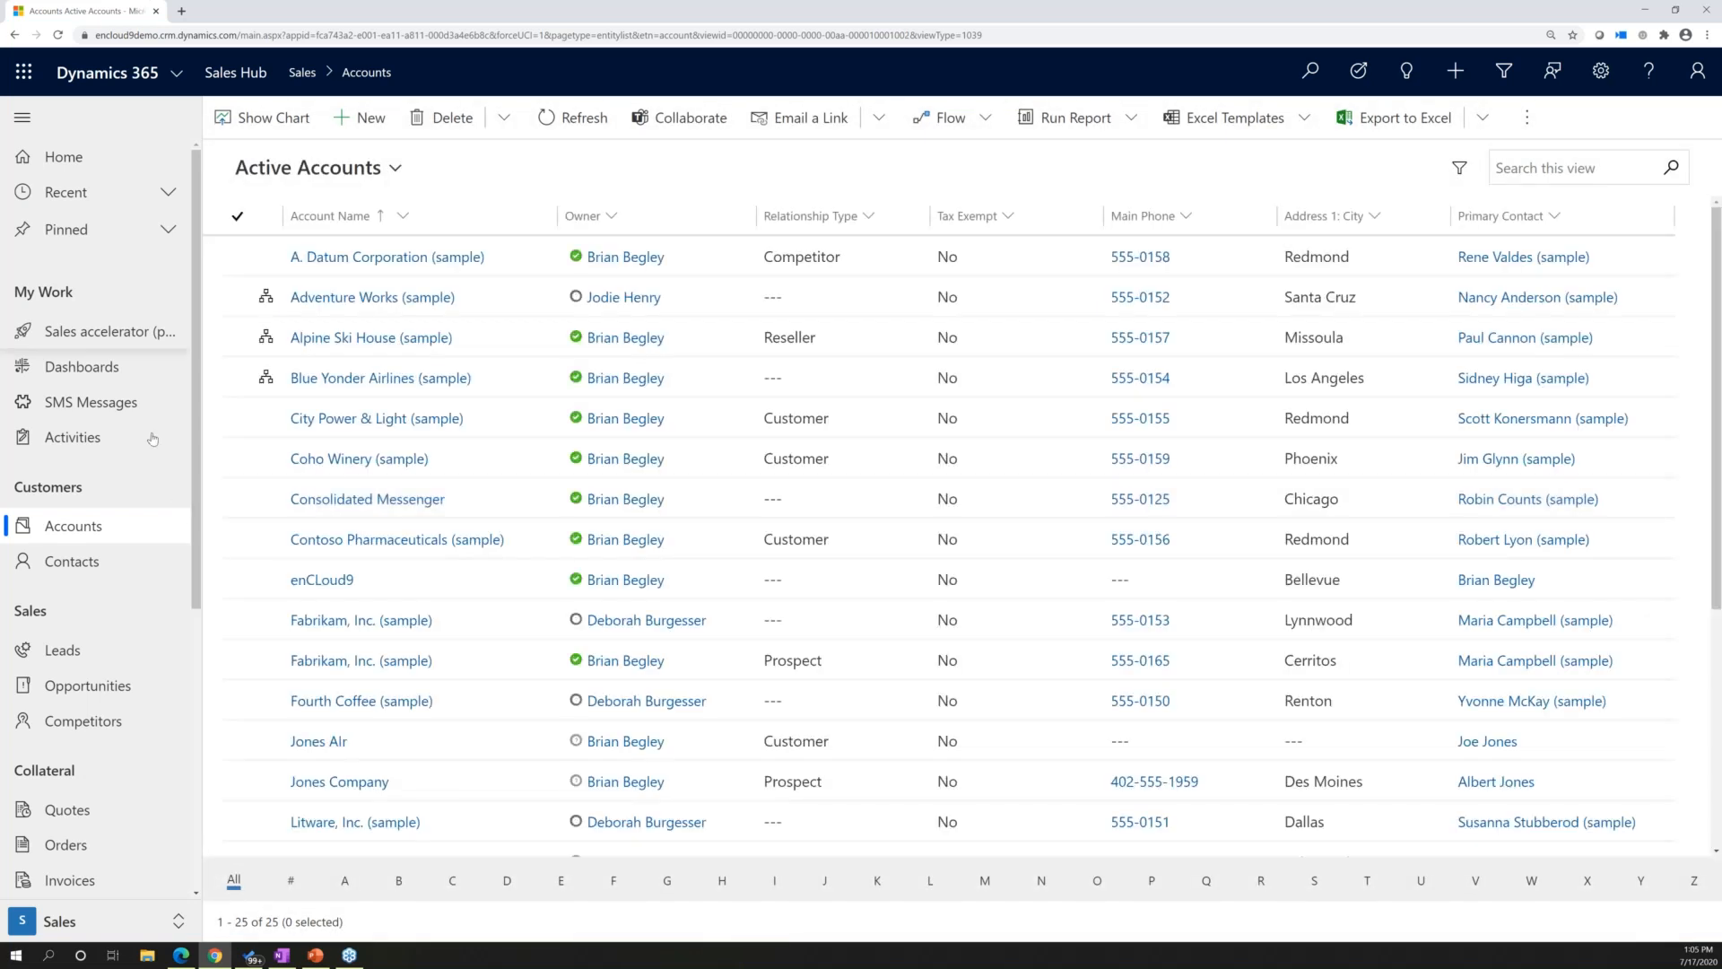
pyautogui.click(73, 562)
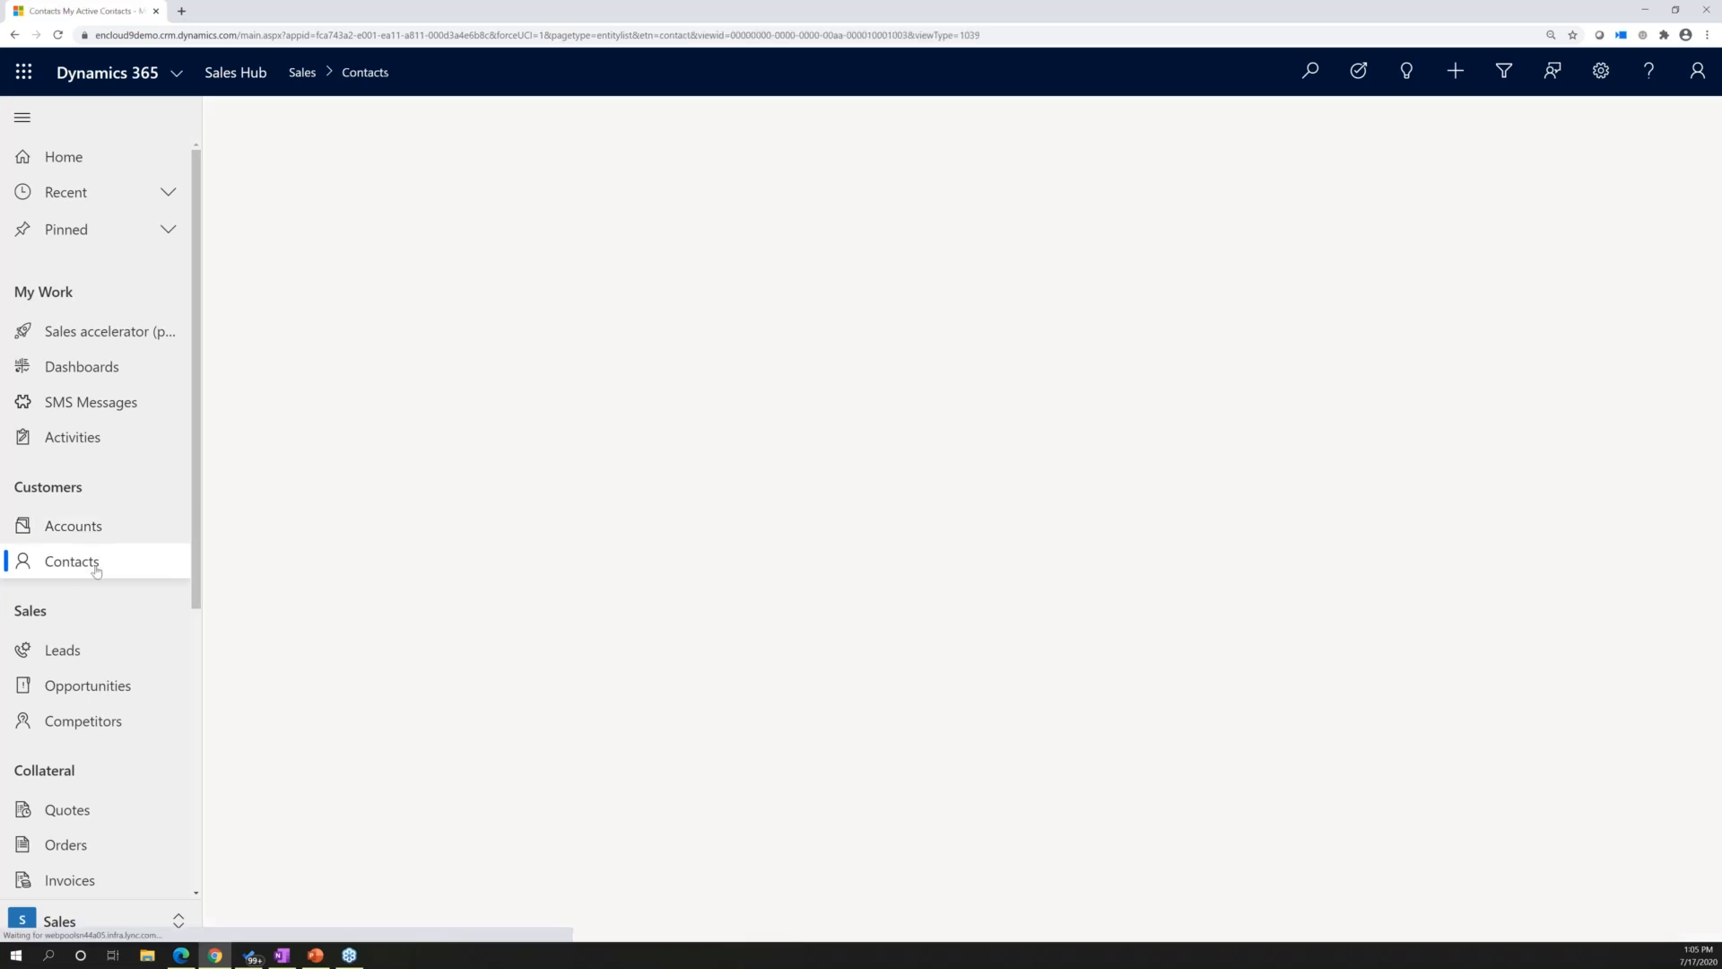
pyautogui.click(75, 536)
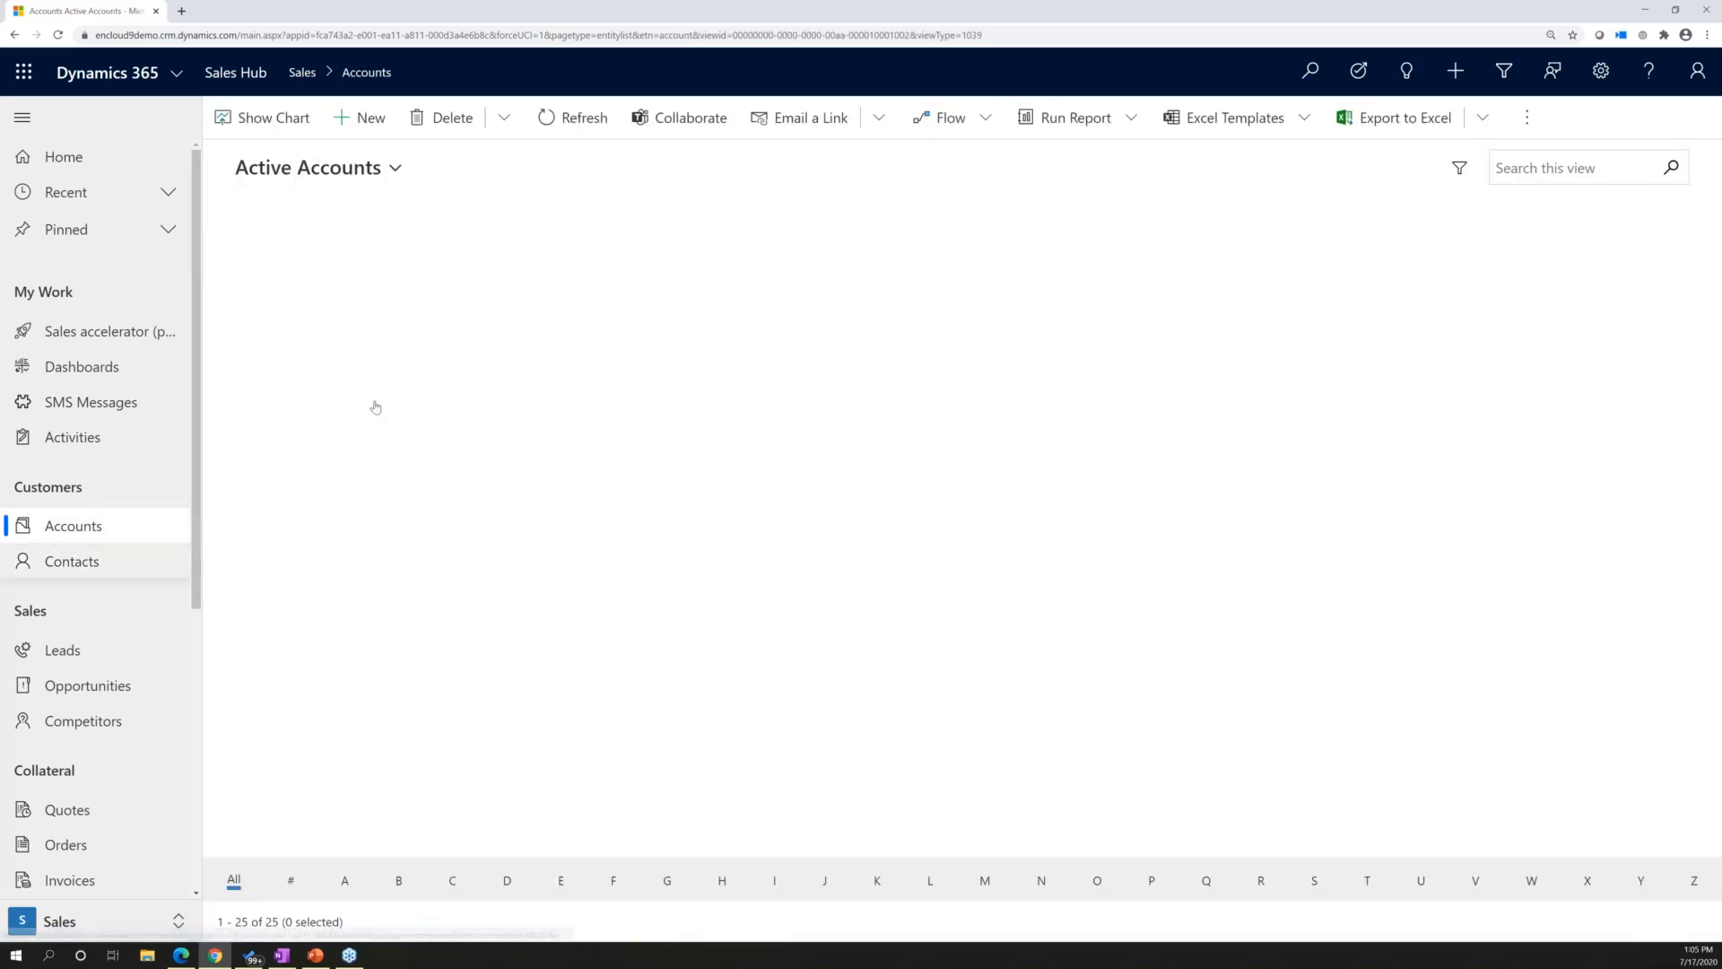
# Set My Active Accounts as the default view for the accounts list.
pyautogui.click(399, 173)
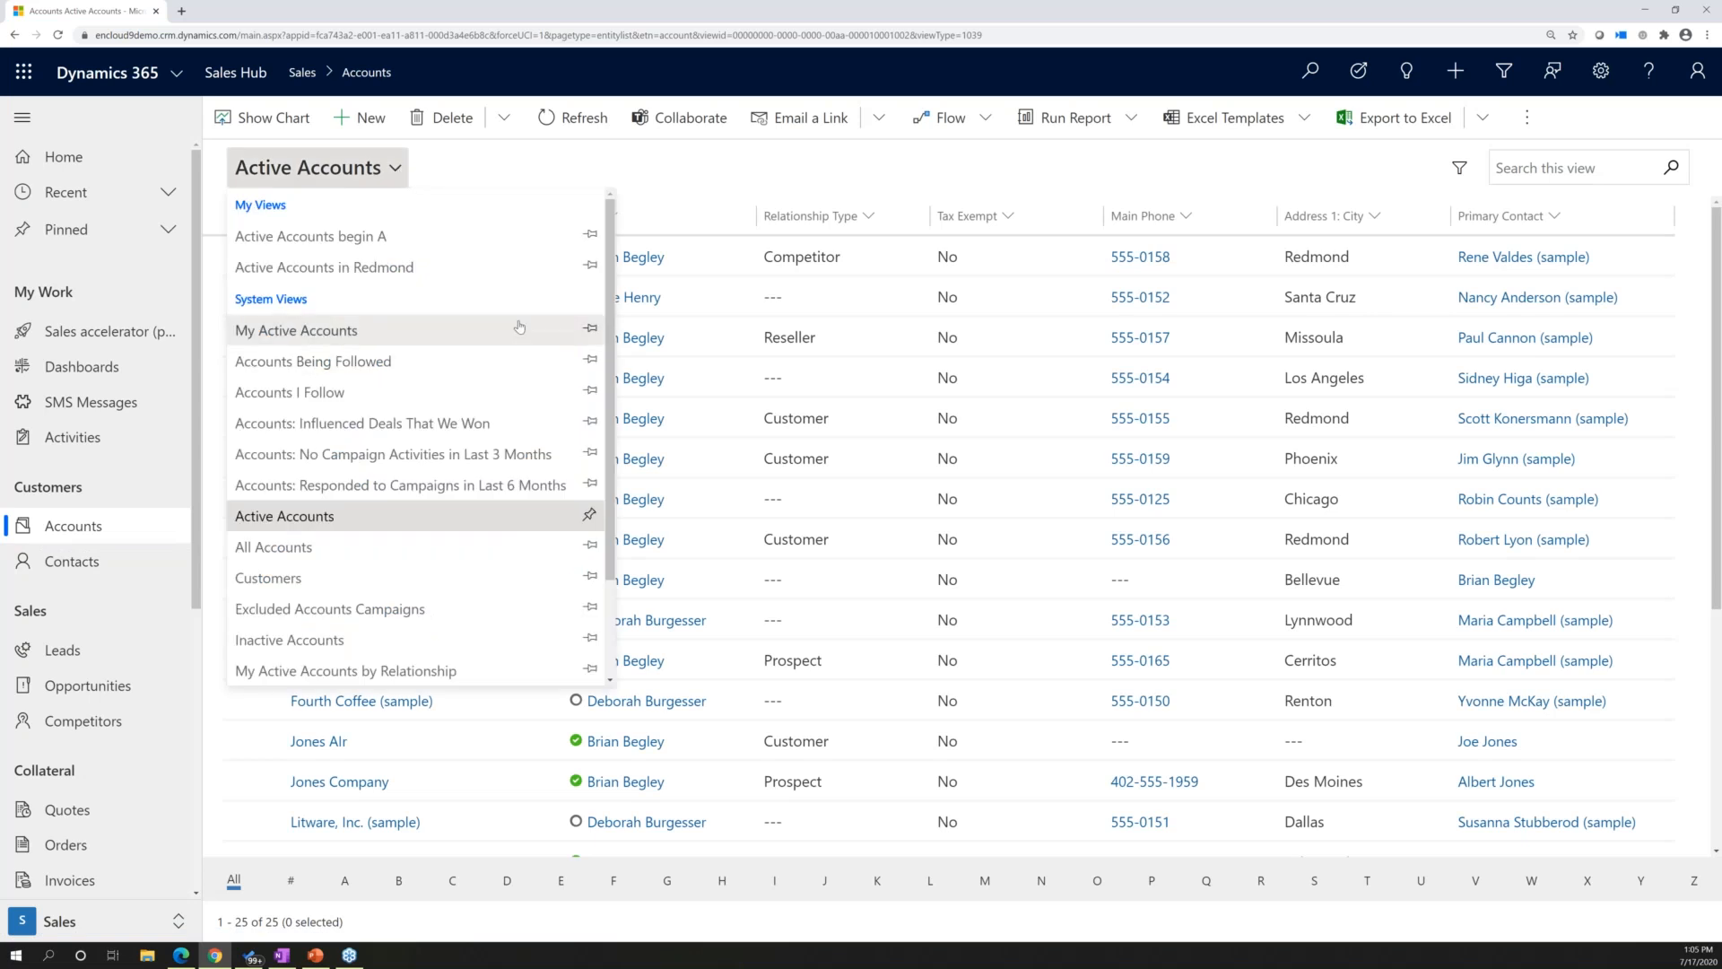
pyautogui.click(591, 333)
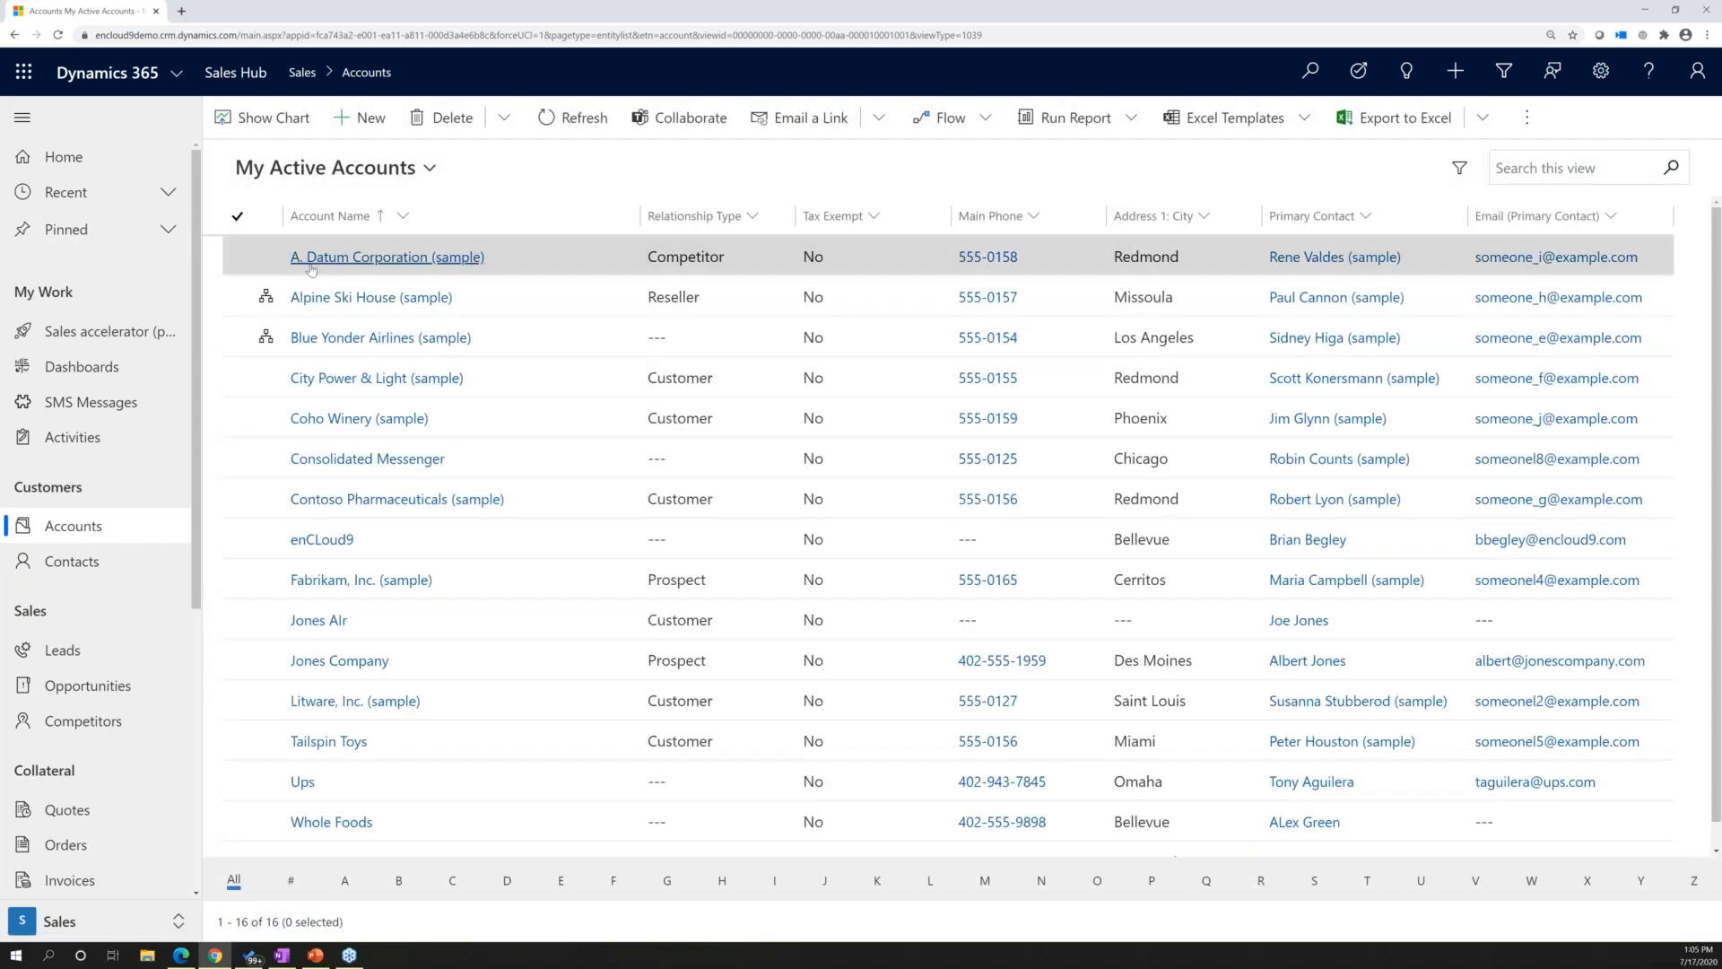
pyautogui.click(431, 171)
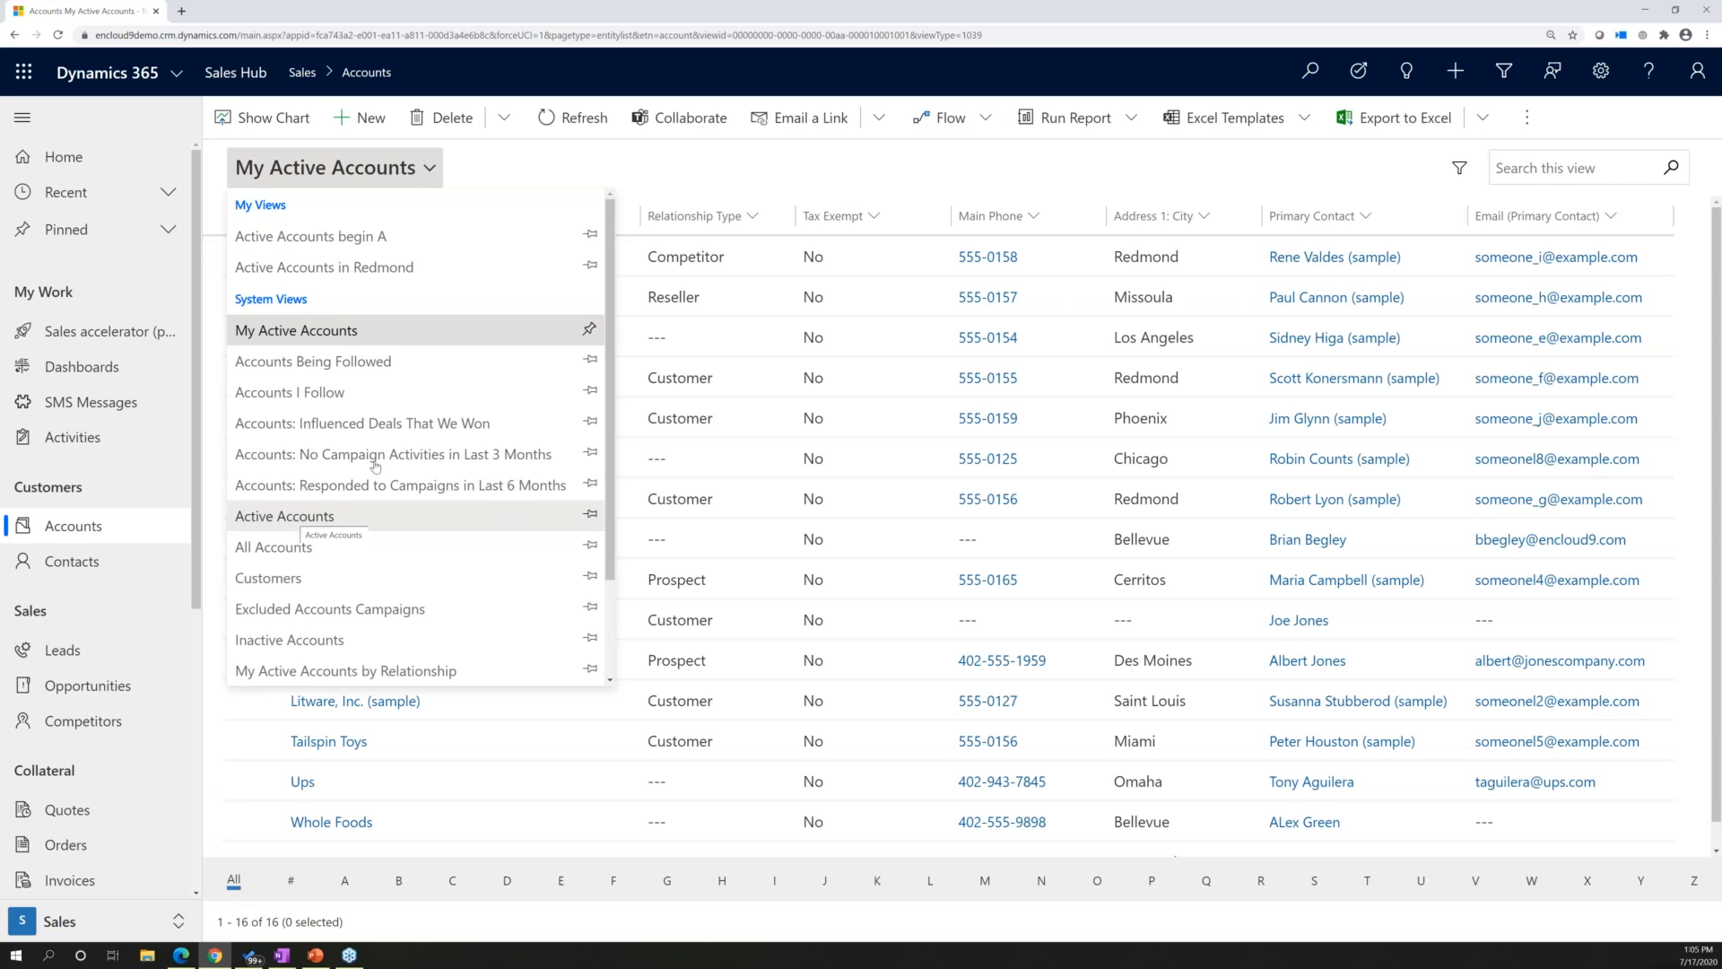
pyautogui.click(592, 332)
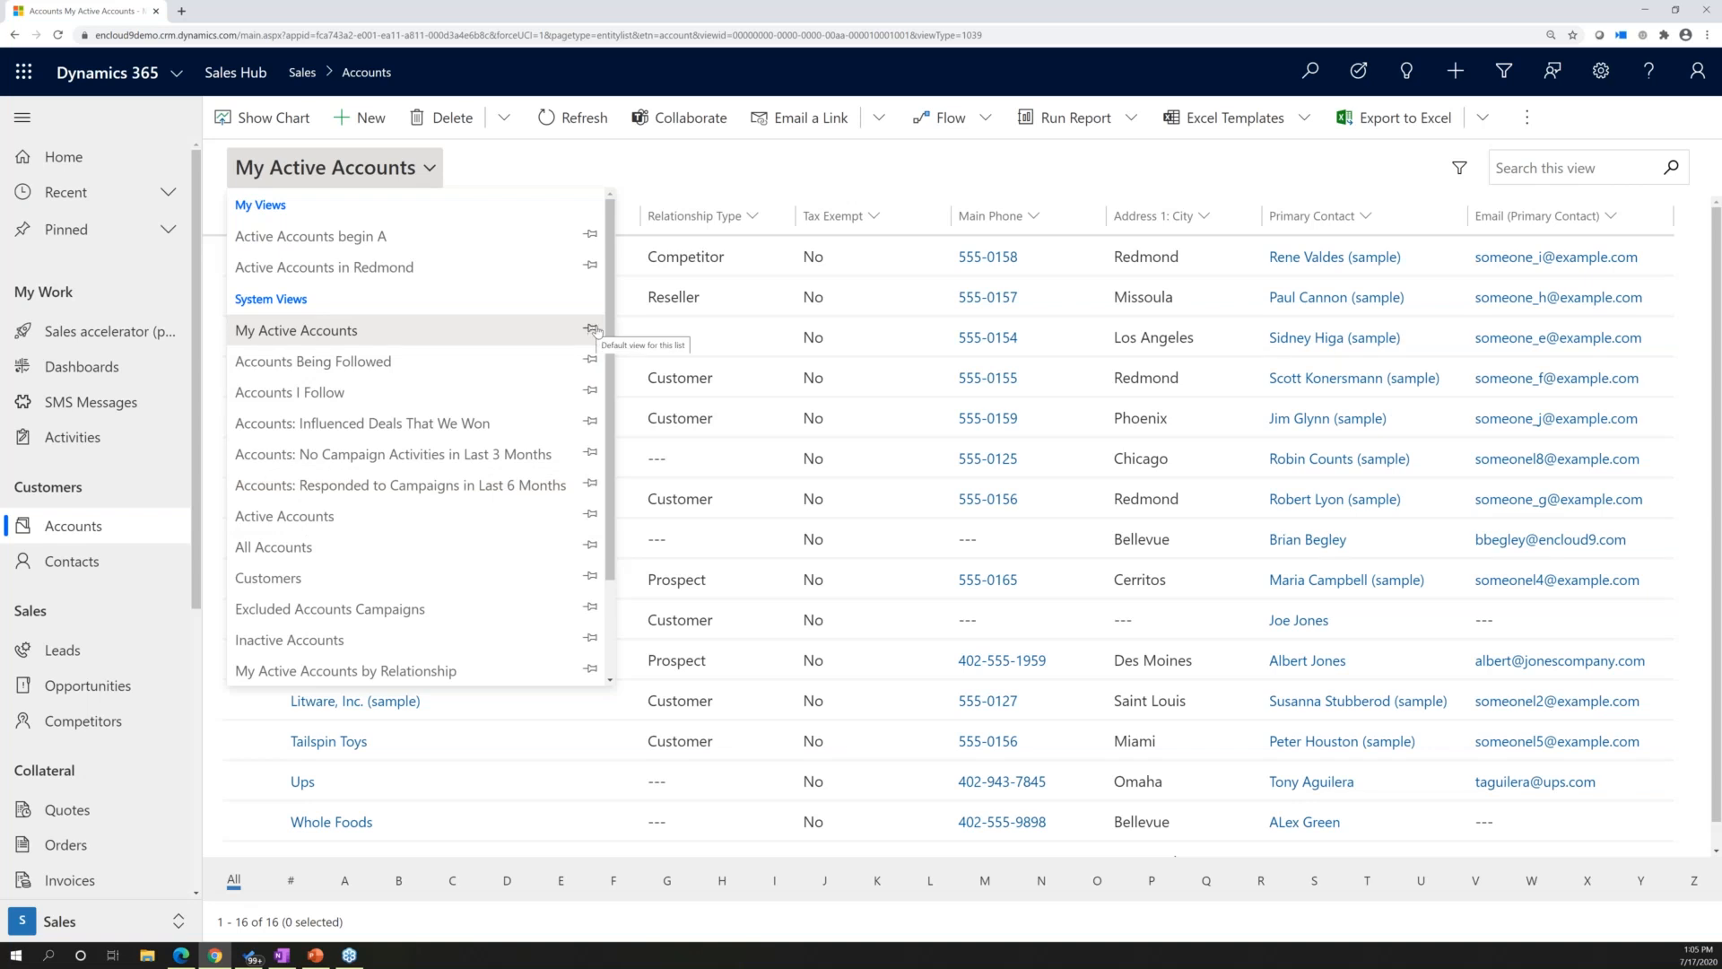
pyautogui.click(592, 330)
pyautogui.click(749, 155)
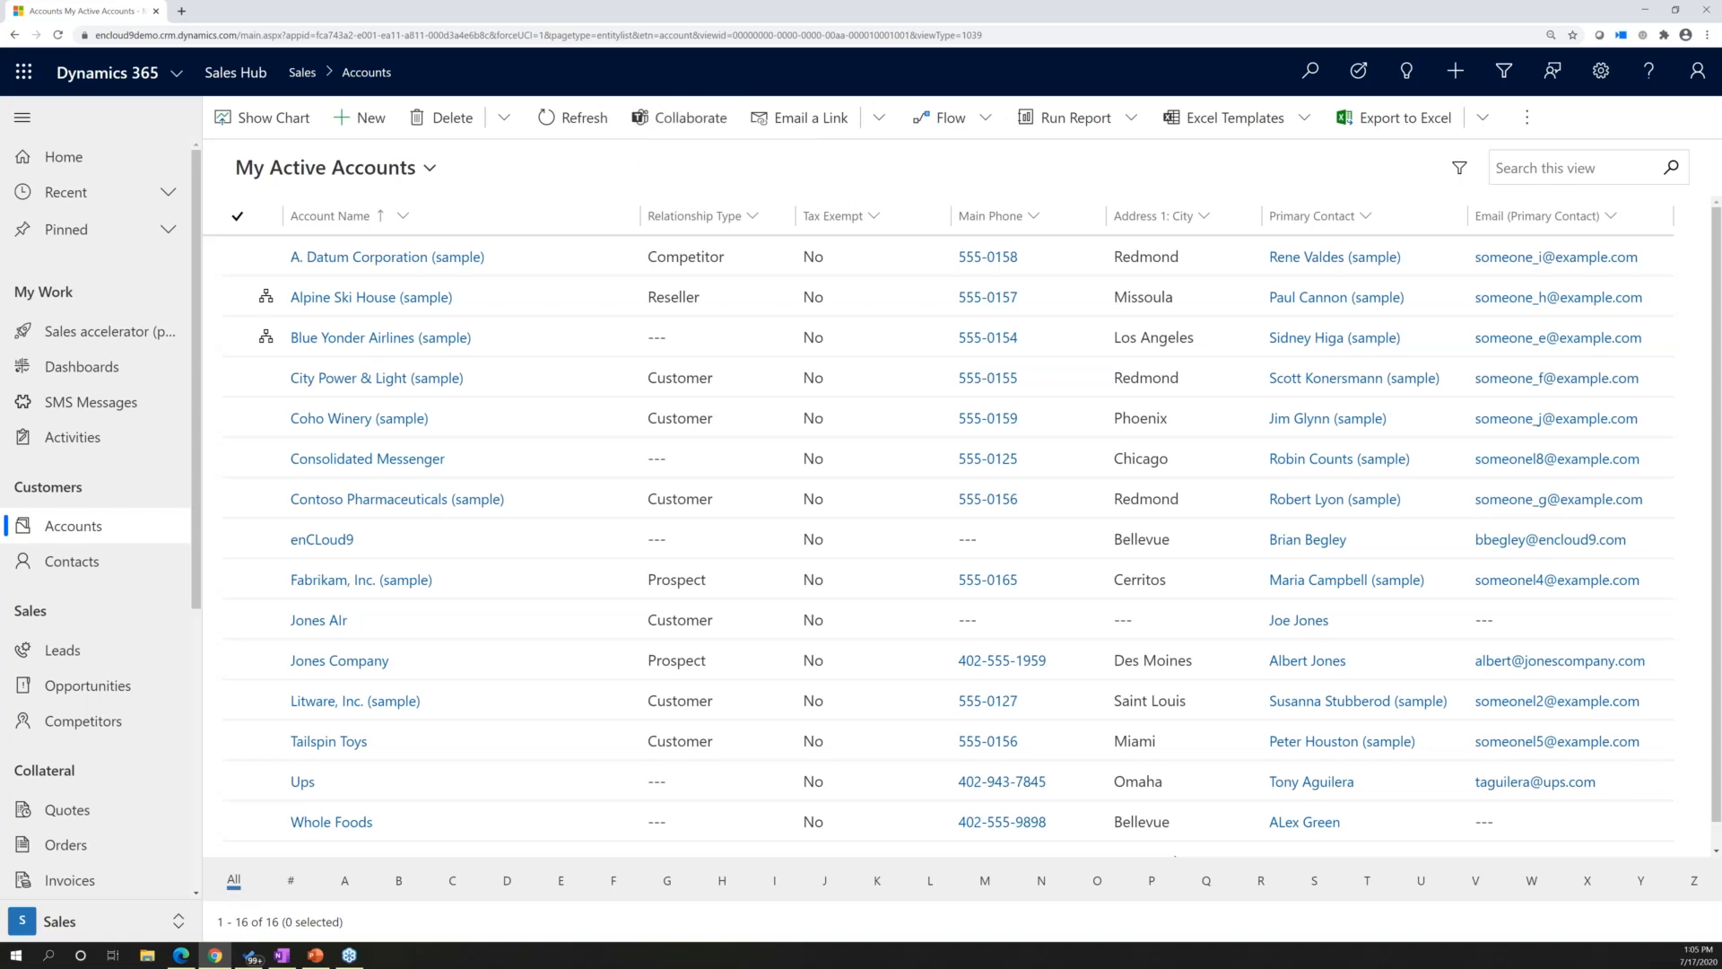
# Sort the accounts by Account Name from Z to A and restore the A to Z order.
pyautogui.hotkey('alt', 'Tab')
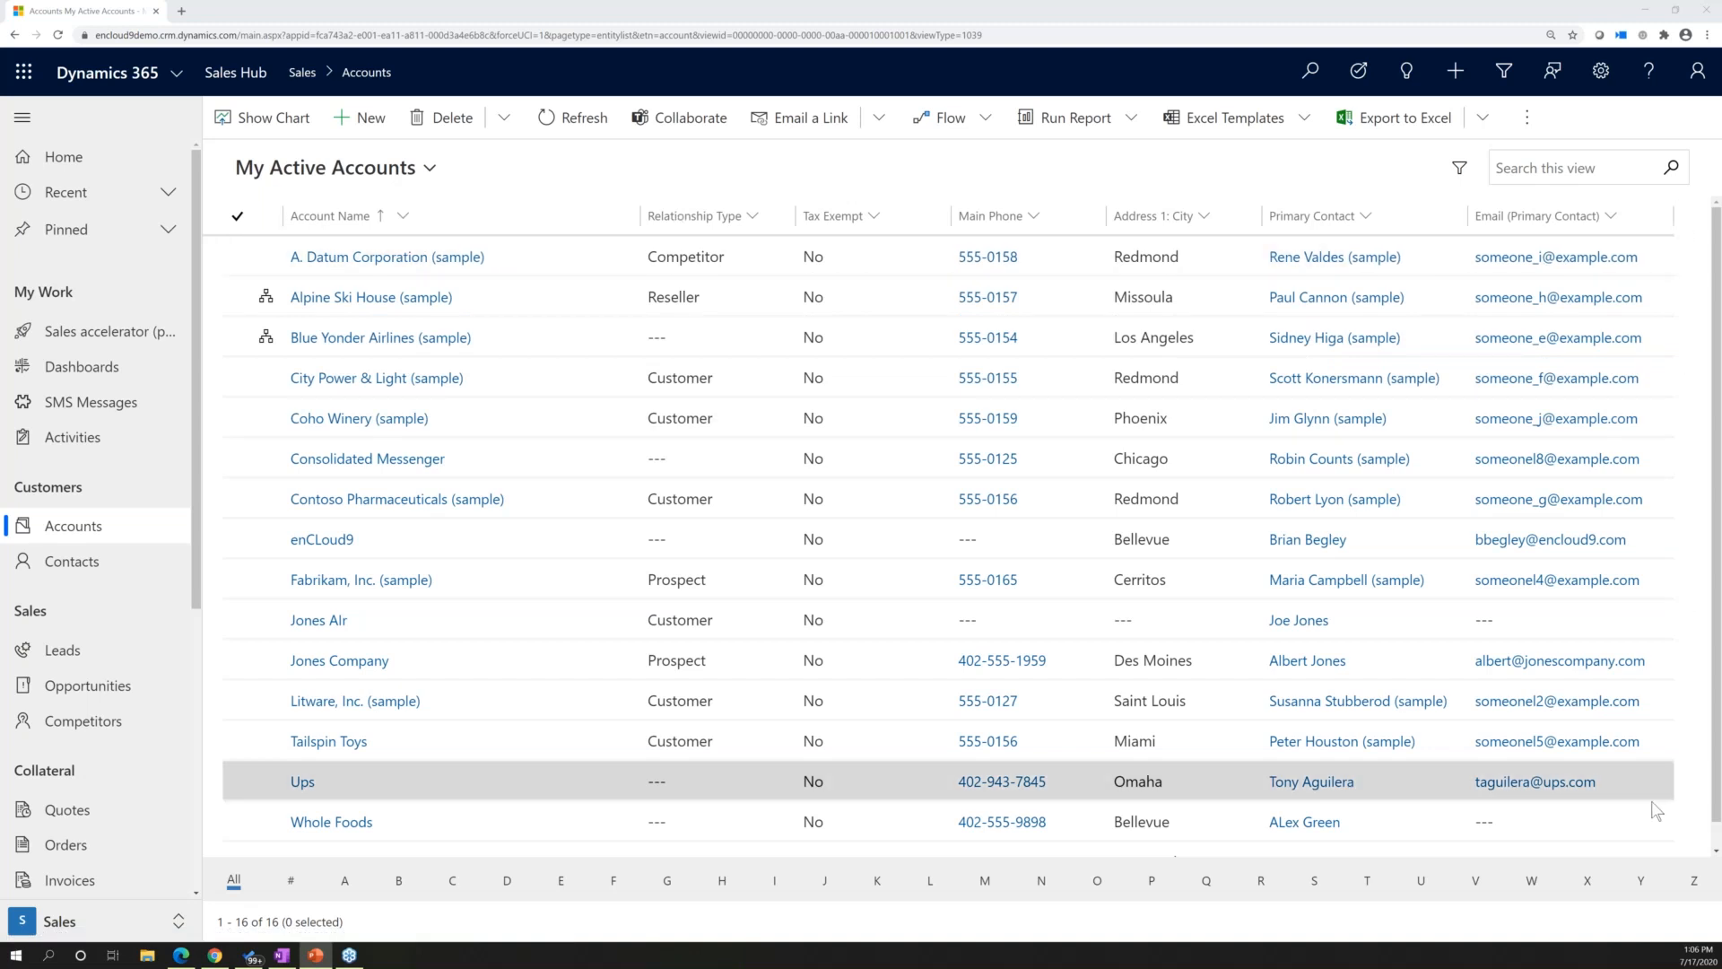
pyautogui.click(383, 225)
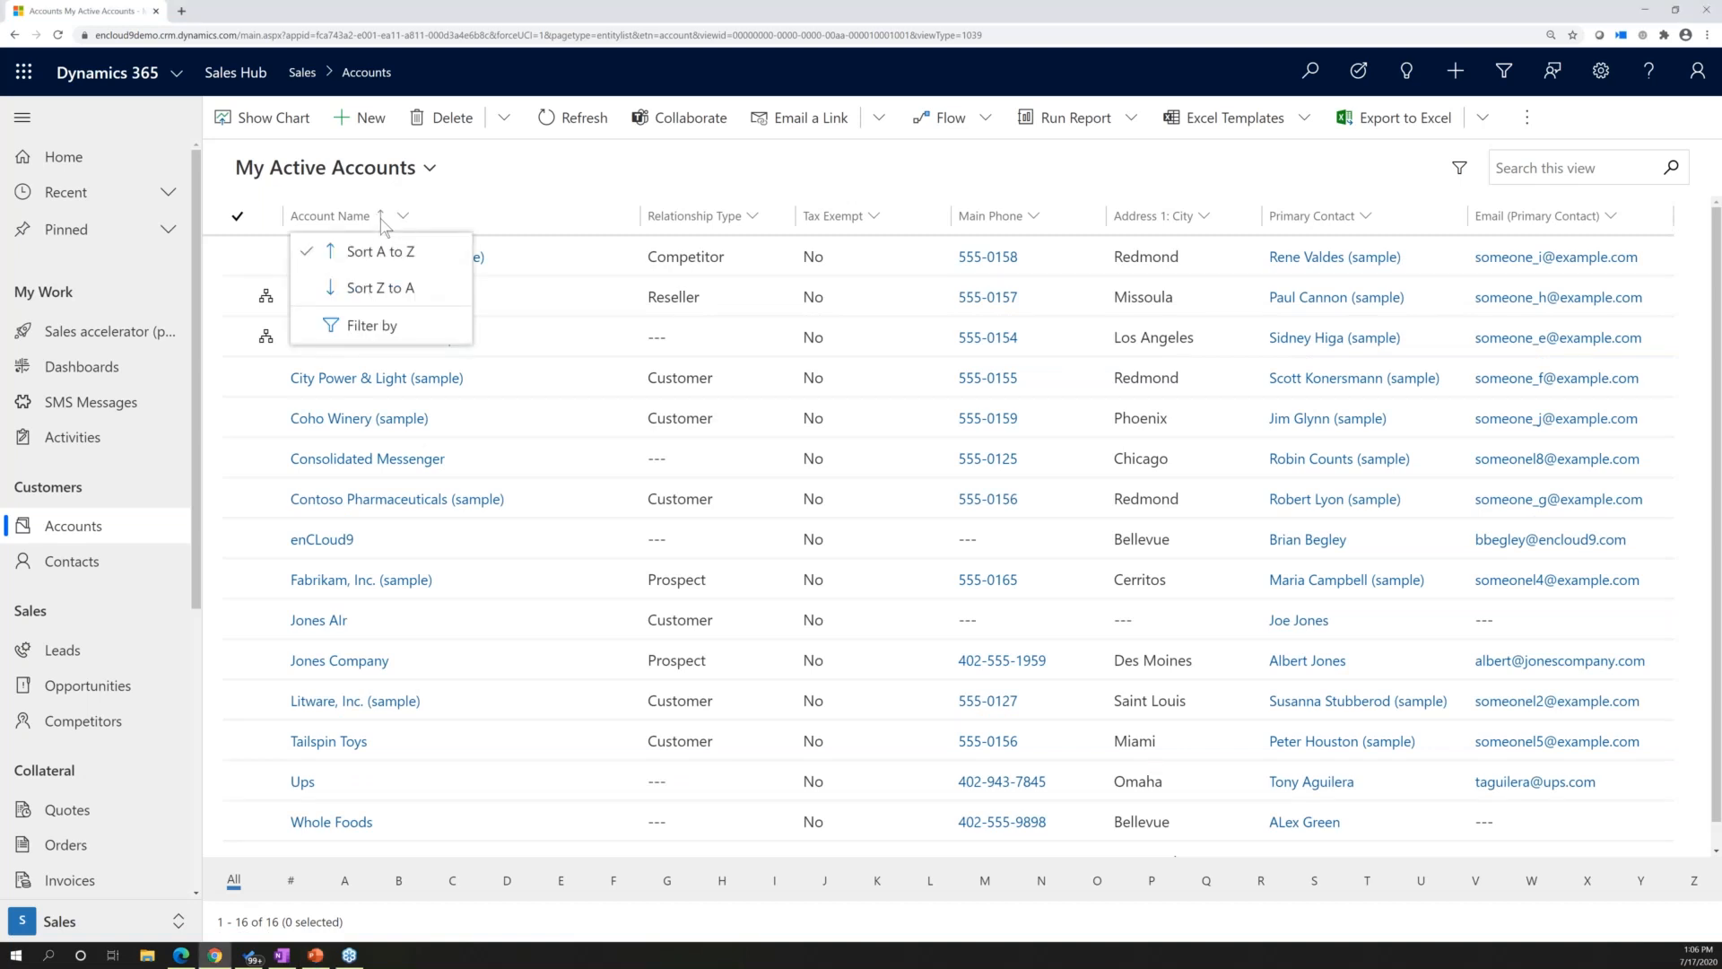
pyautogui.click(320, 296)
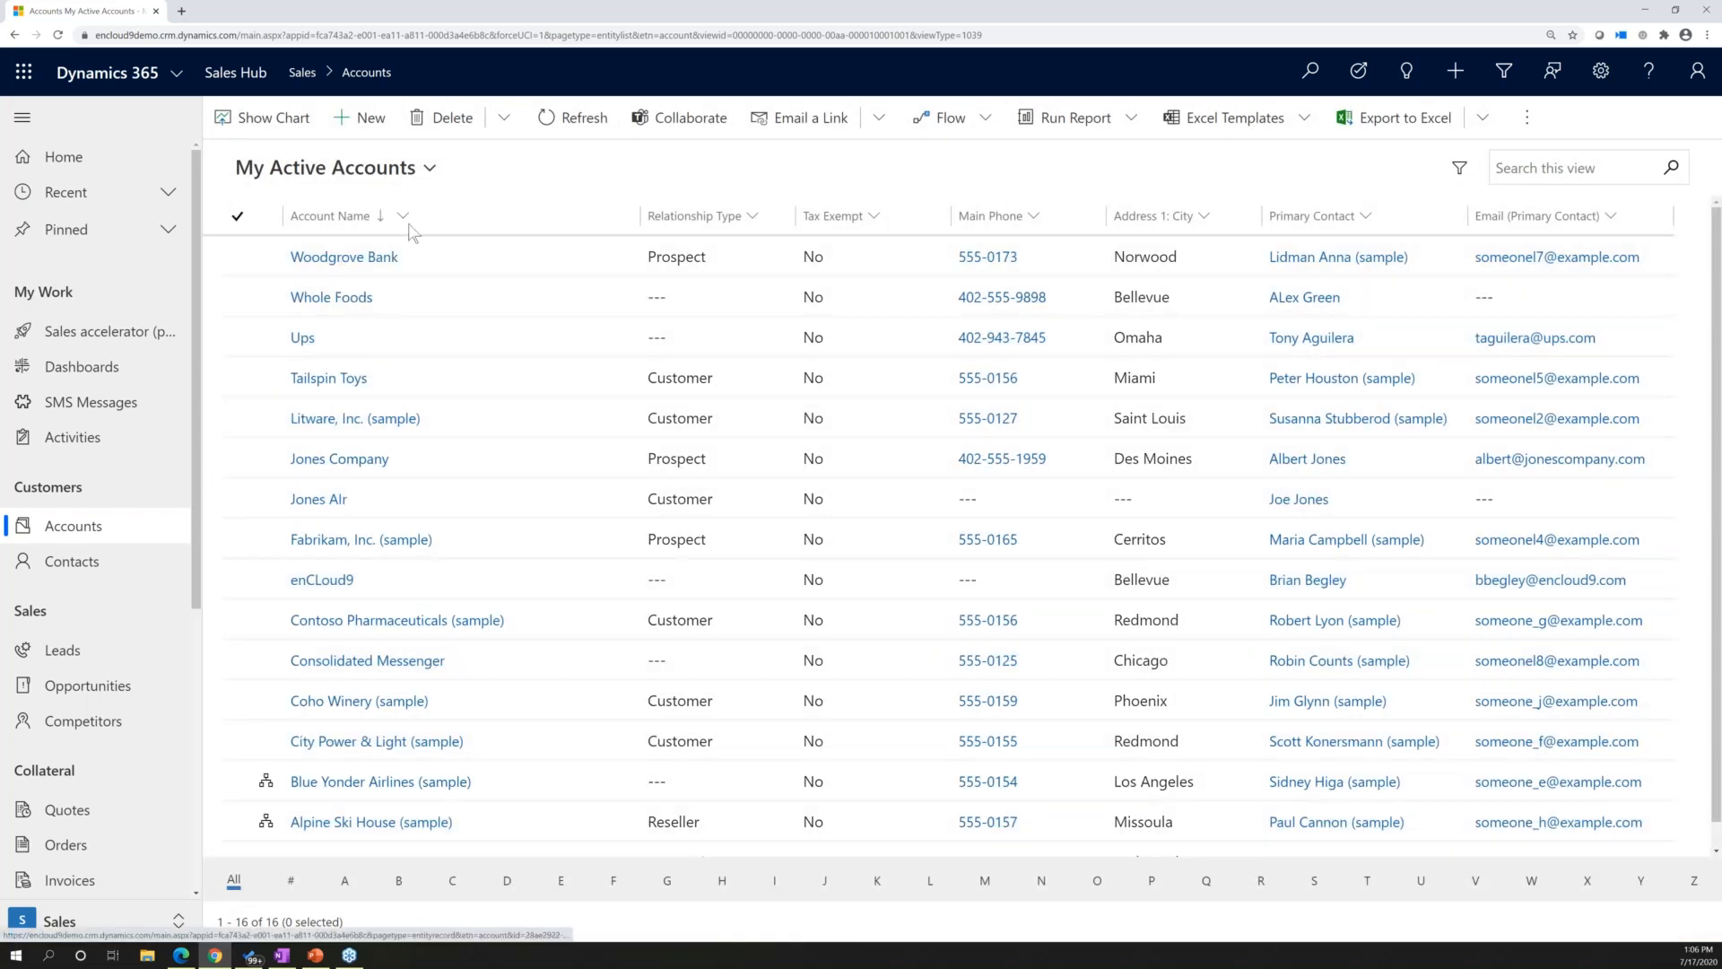
pyautogui.click(387, 221)
pyautogui.click(382, 250)
pyautogui.click(325, 216)
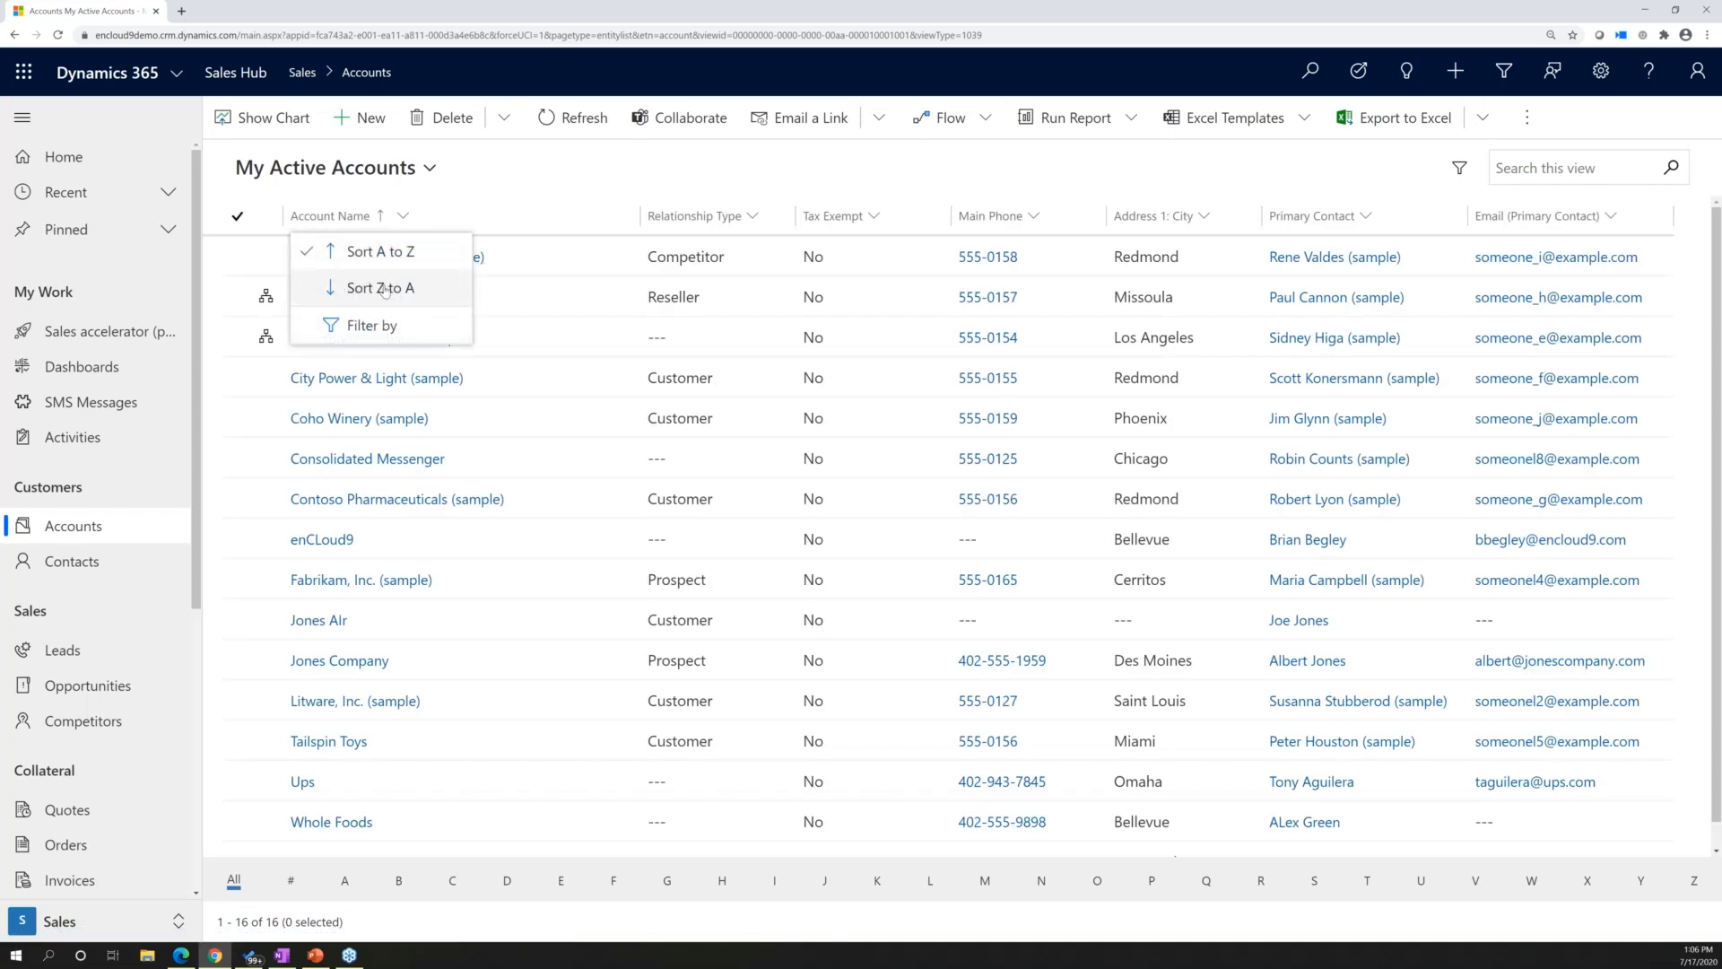
# Filter the accounts to those whose Relationship Type equals Customer or Prospect.
pyautogui.click(754, 217)
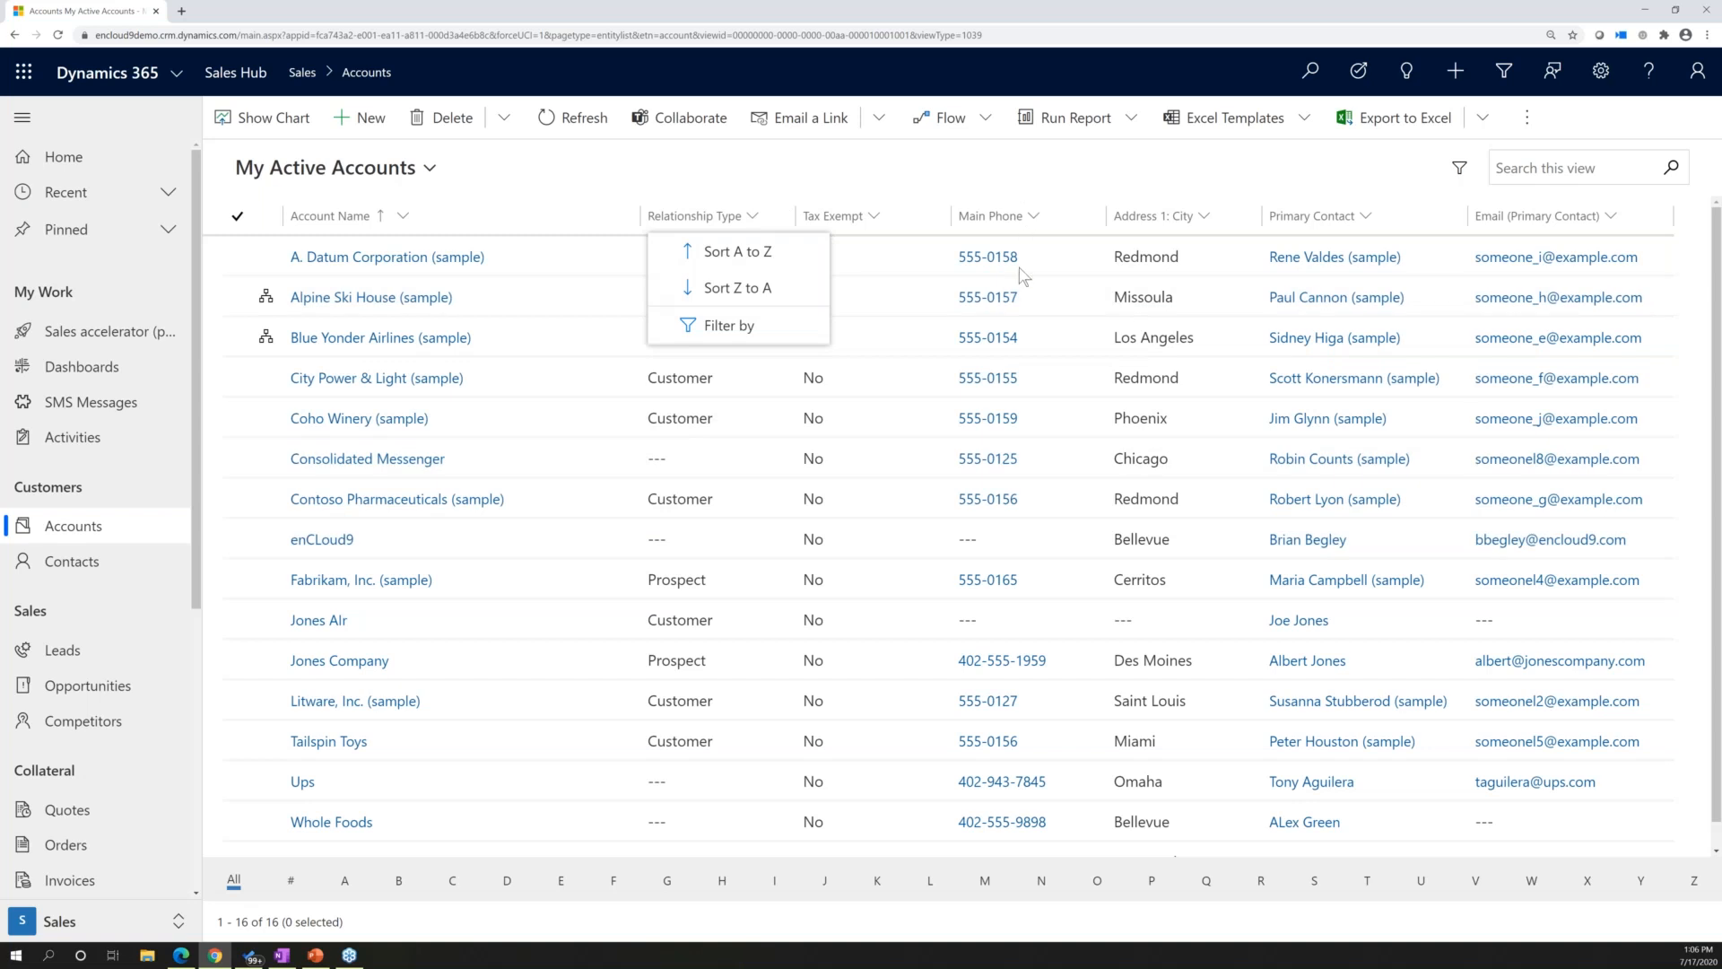
pyautogui.click(693, 327)
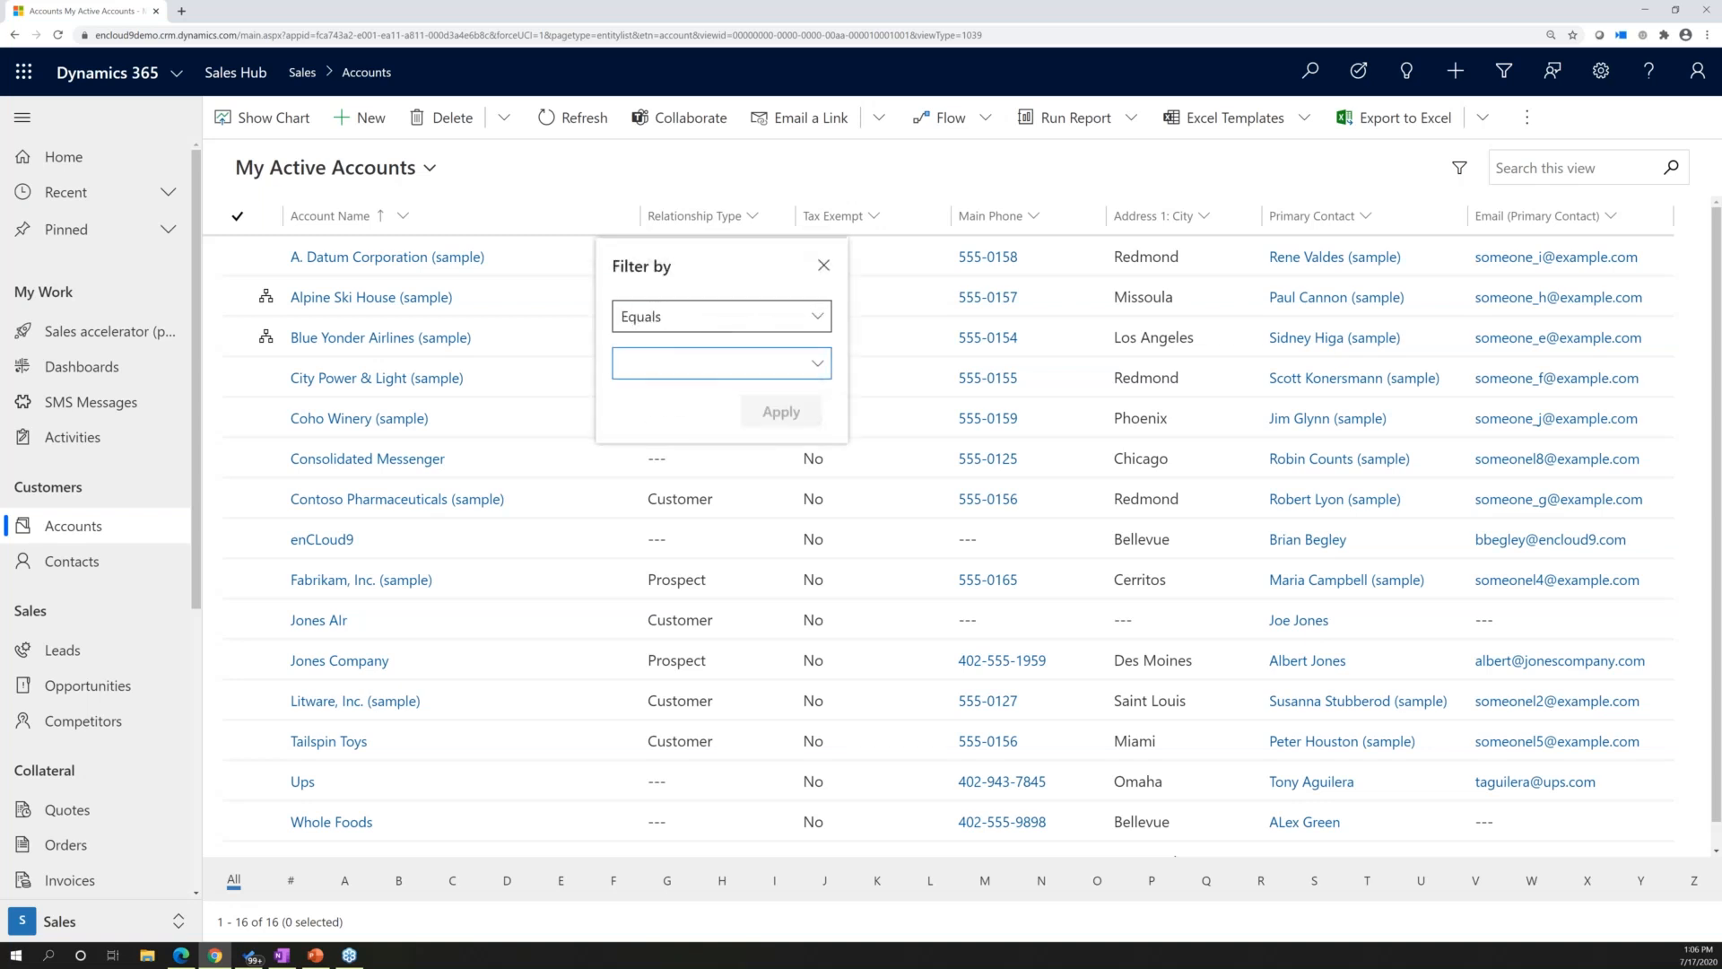
pyautogui.click(818, 316)
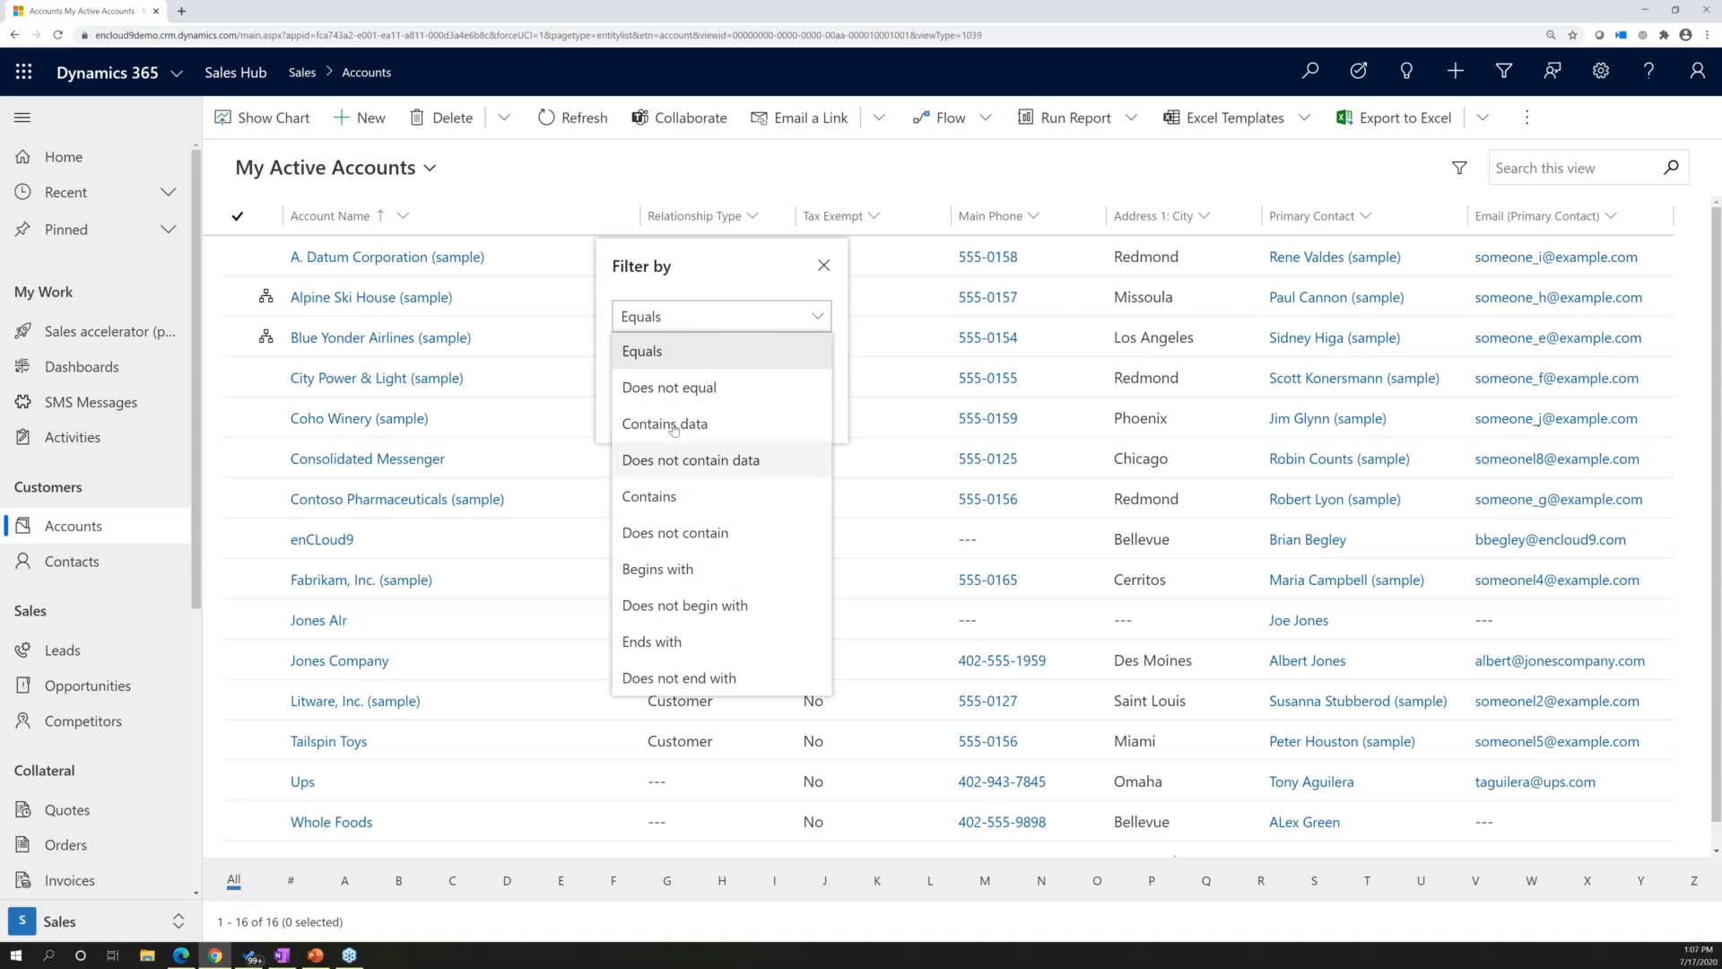
pyautogui.click(661, 358)
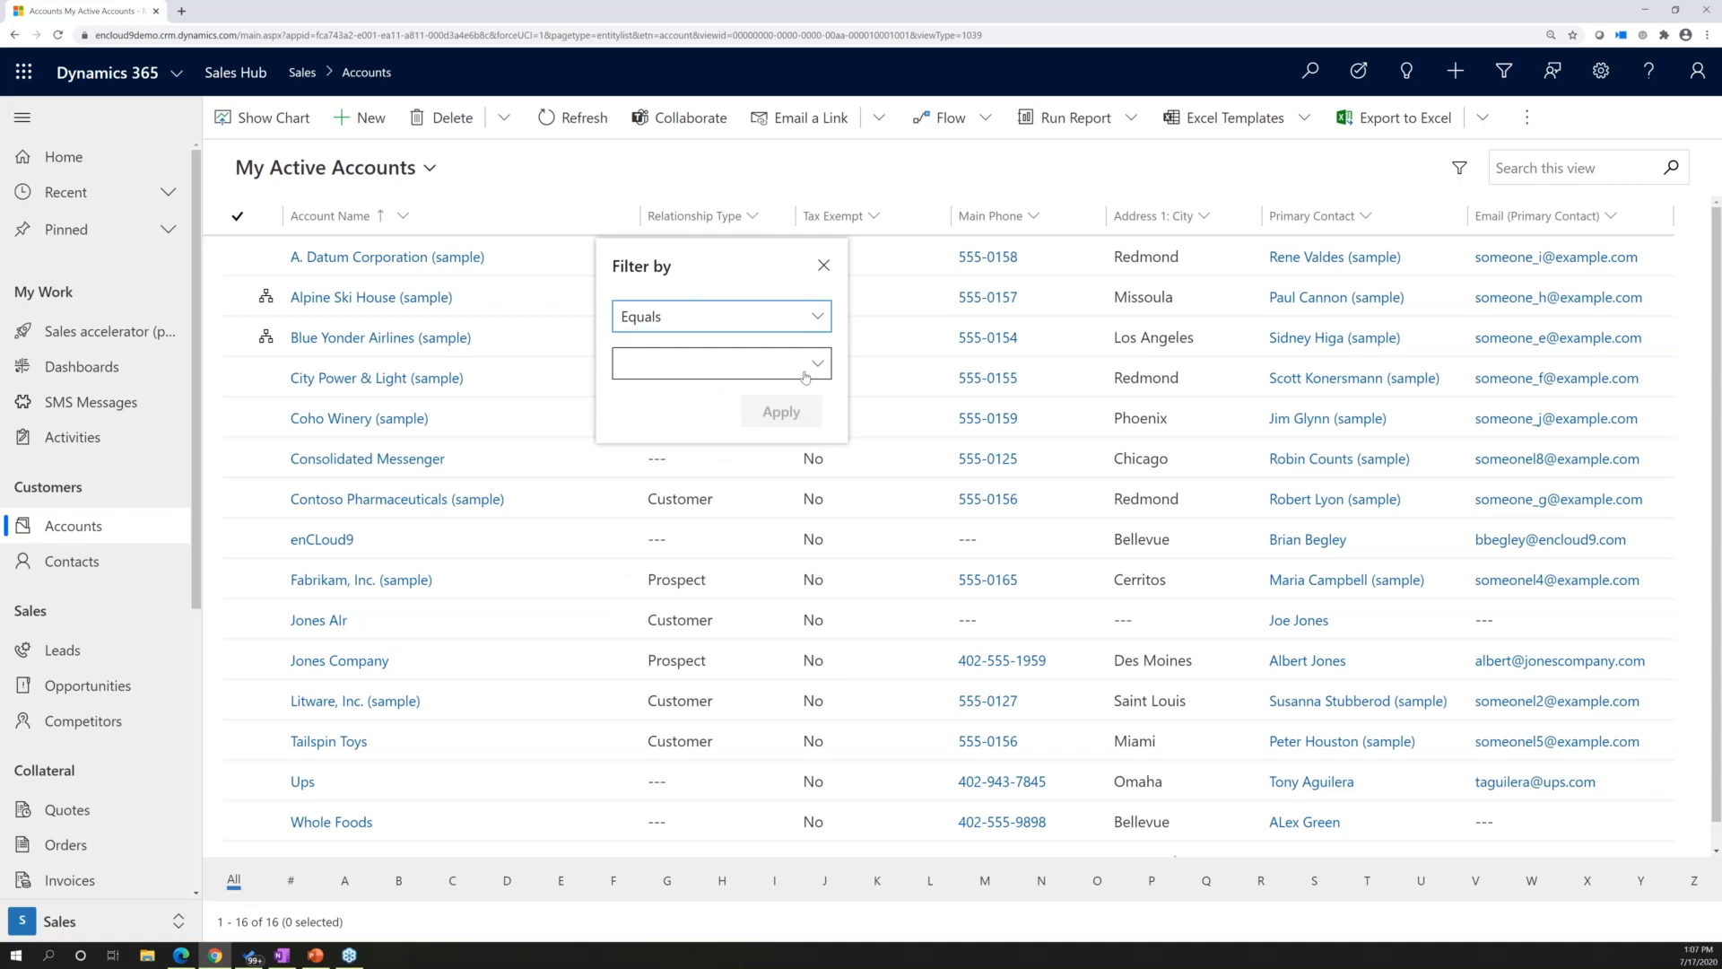
pyautogui.click(818, 369)
pyautogui.click(655, 433)
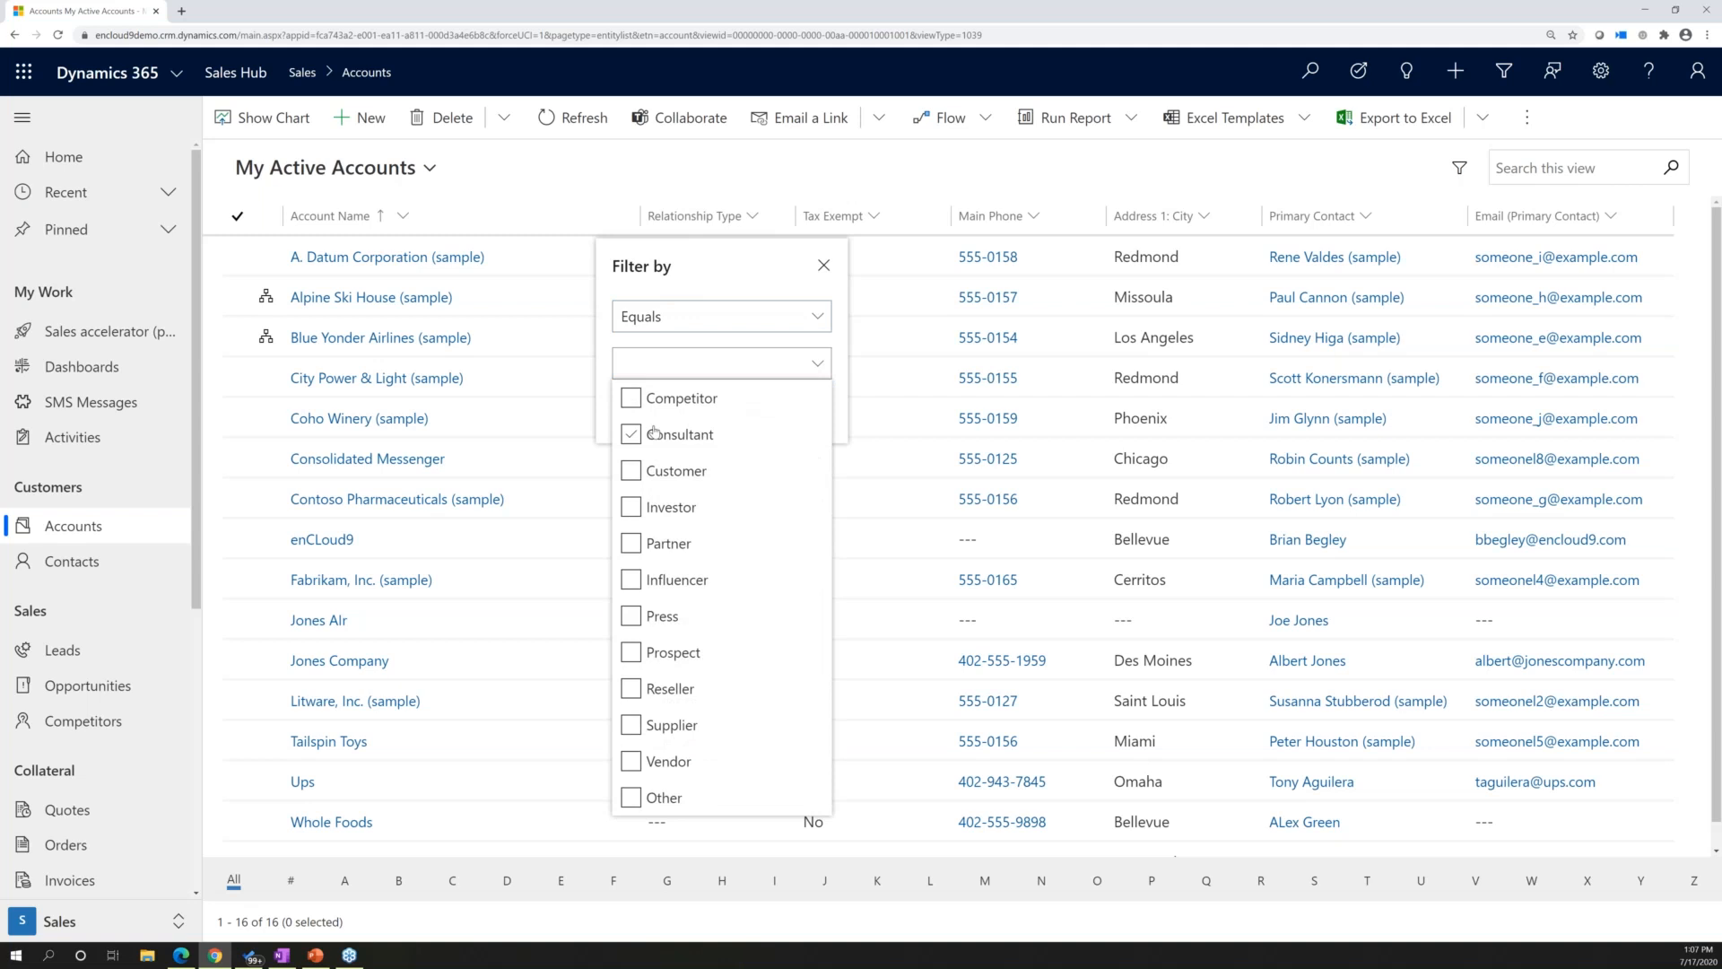
pyautogui.click(630, 447)
pyautogui.click(632, 653)
pyautogui.click(631, 436)
pyautogui.click(631, 470)
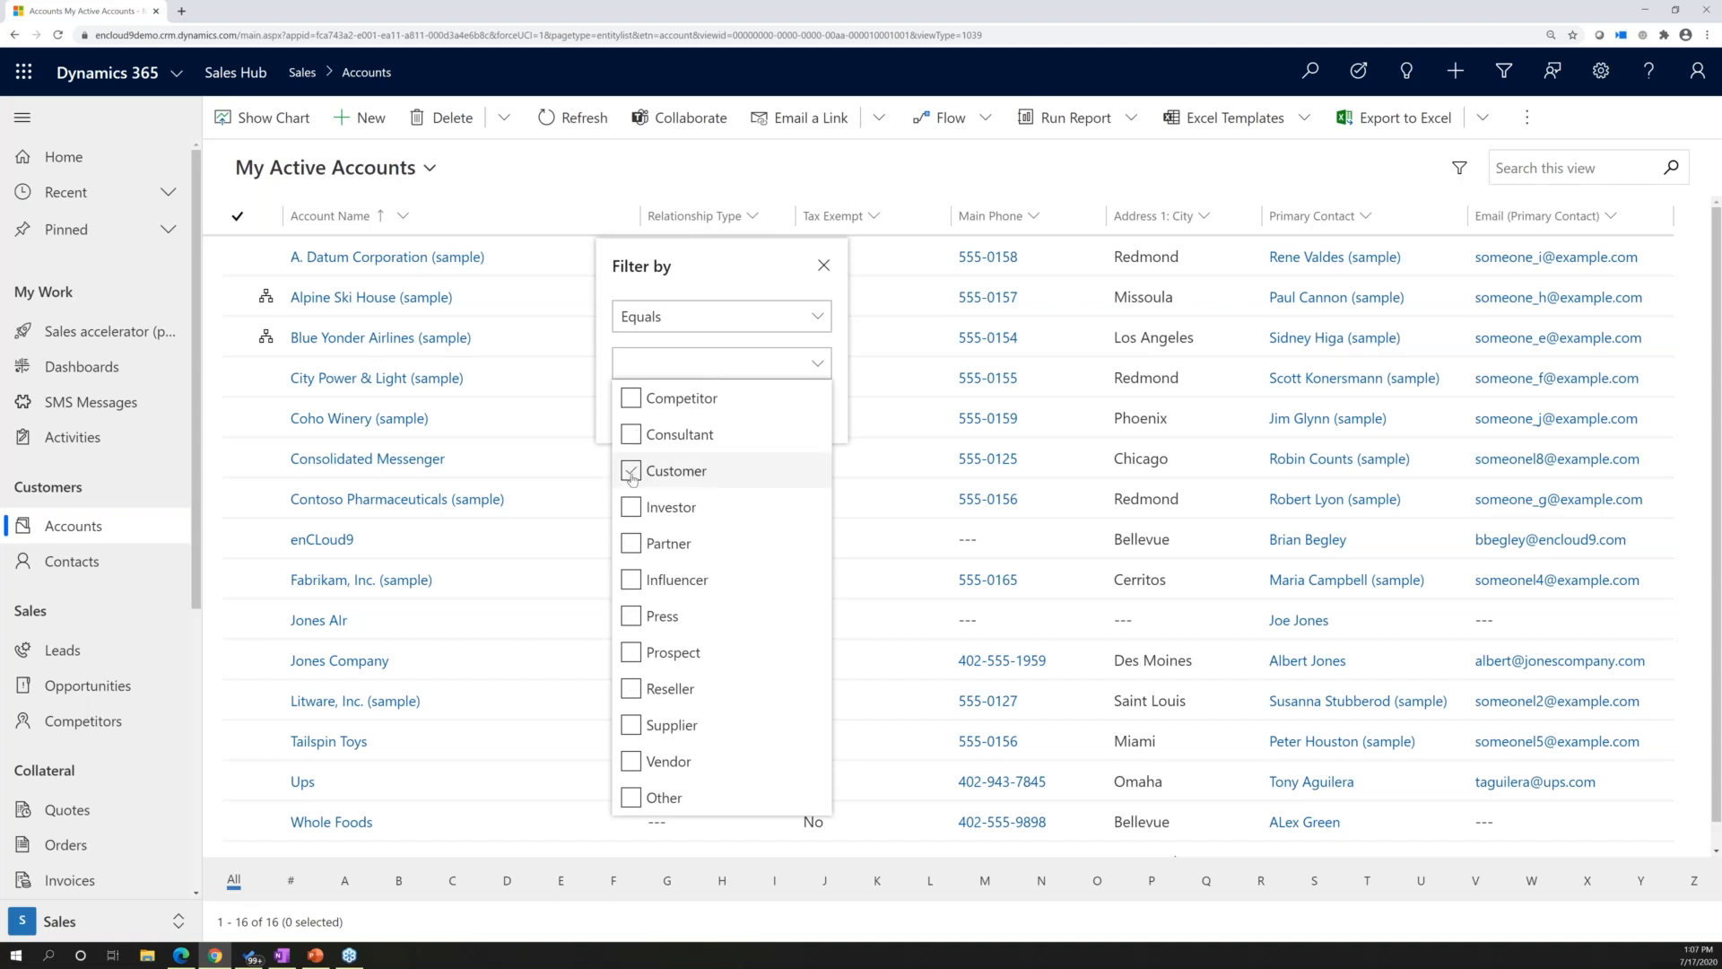
pyautogui.click(631, 652)
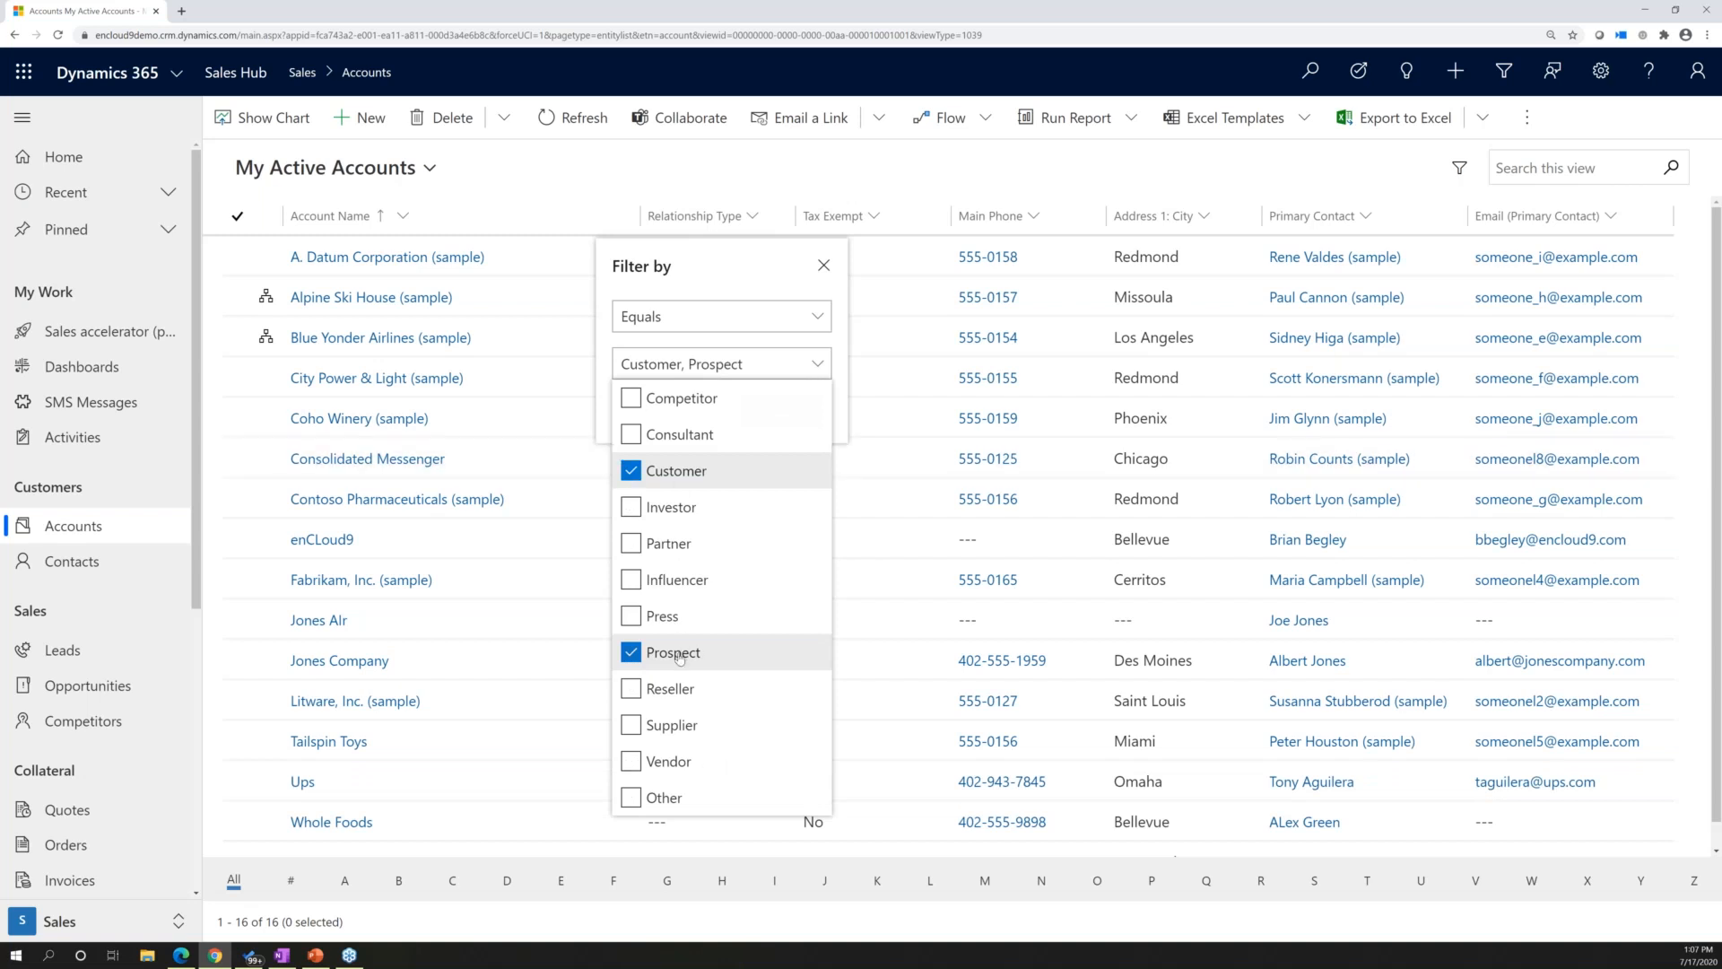
pyautogui.click(603, 382)
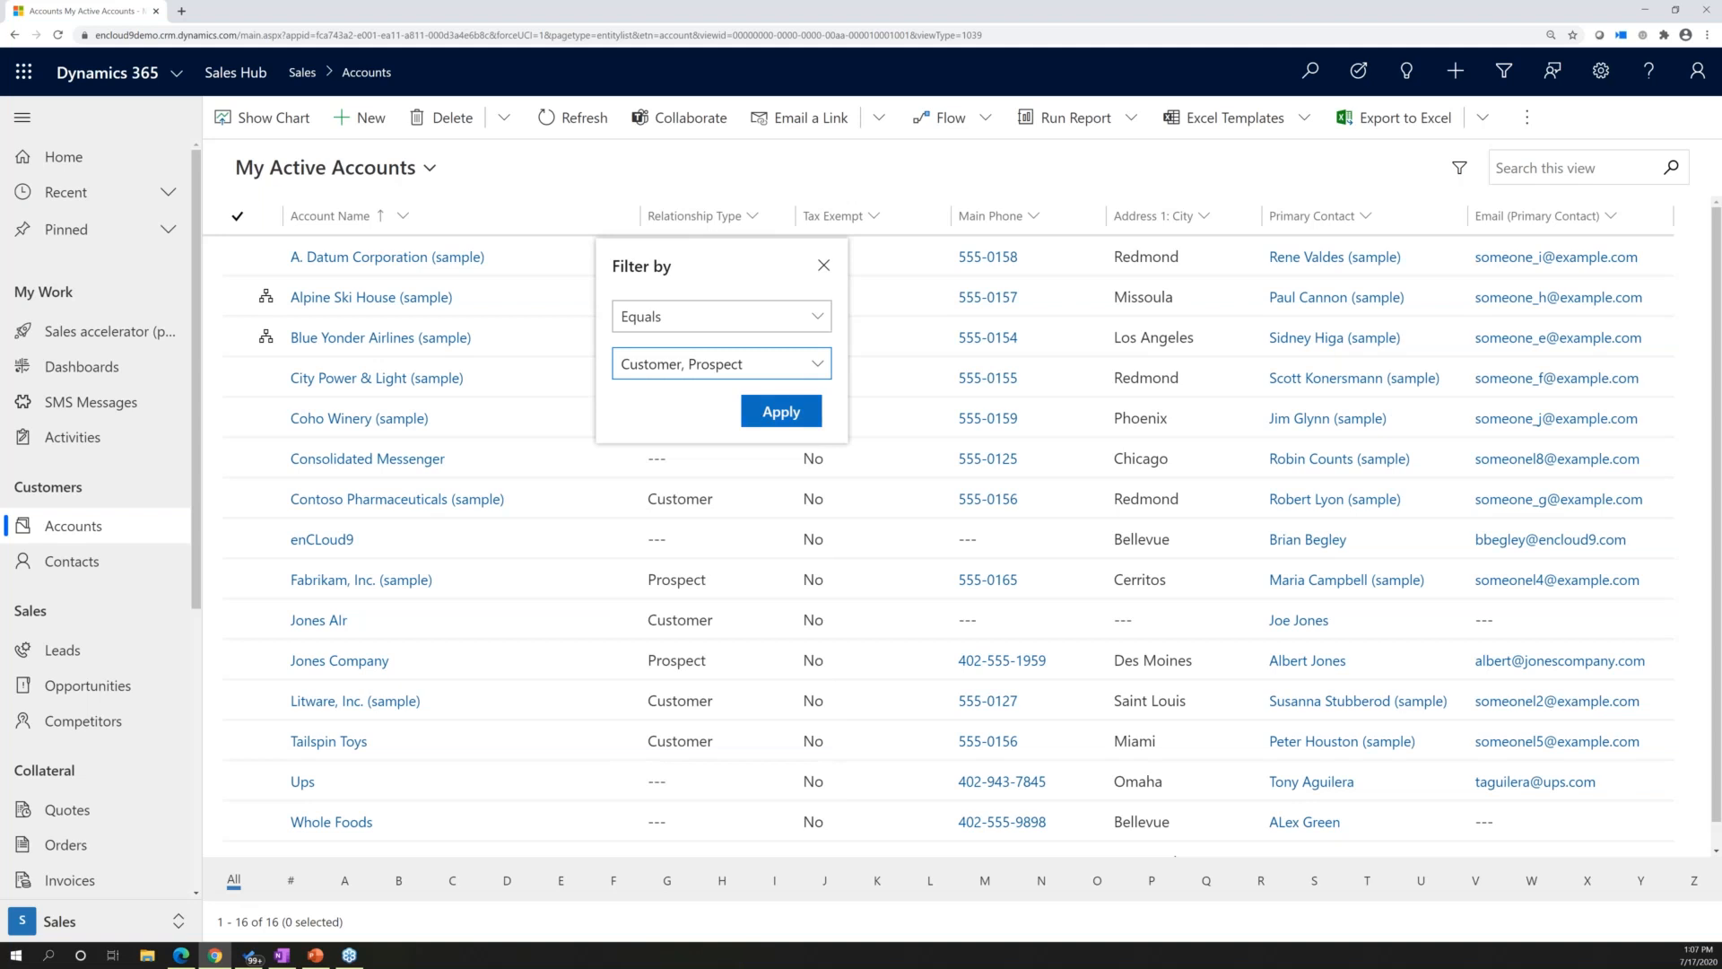
pyautogui.click(781, 412)
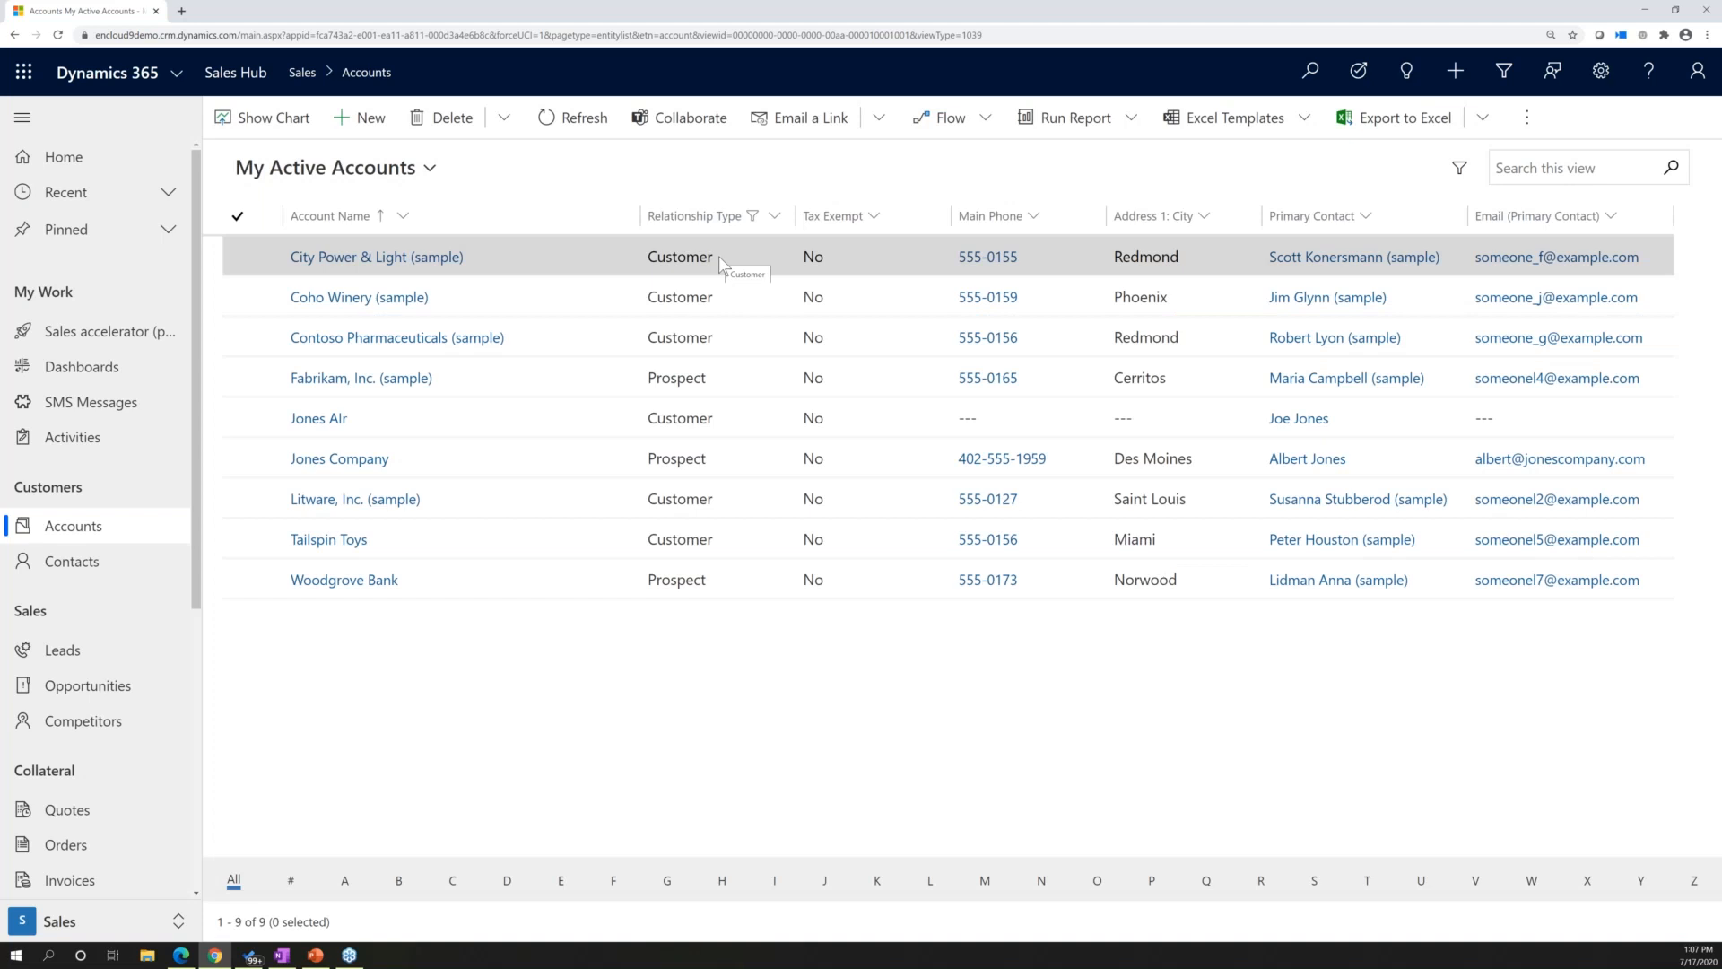
# Review the values selected in the Relationship Type filter and reapply it with the same selection.
pyautogui.click(730, 221)
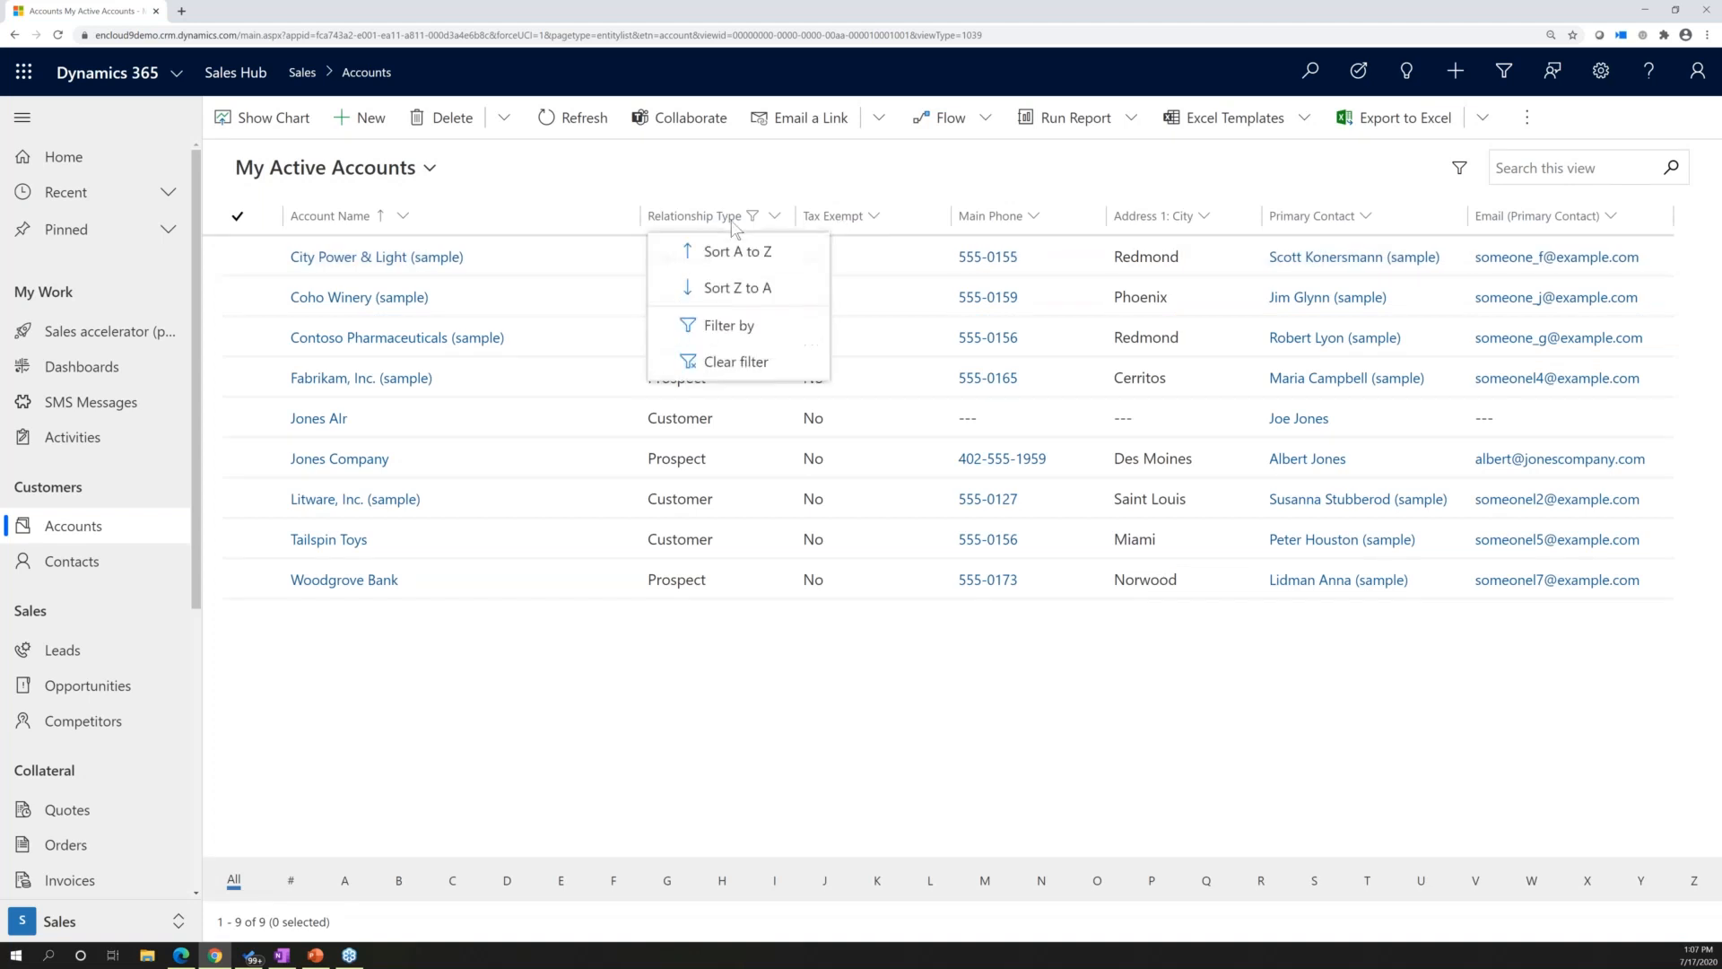
pyautogui.click(687, 334)
pyautogui.click(819, 368)
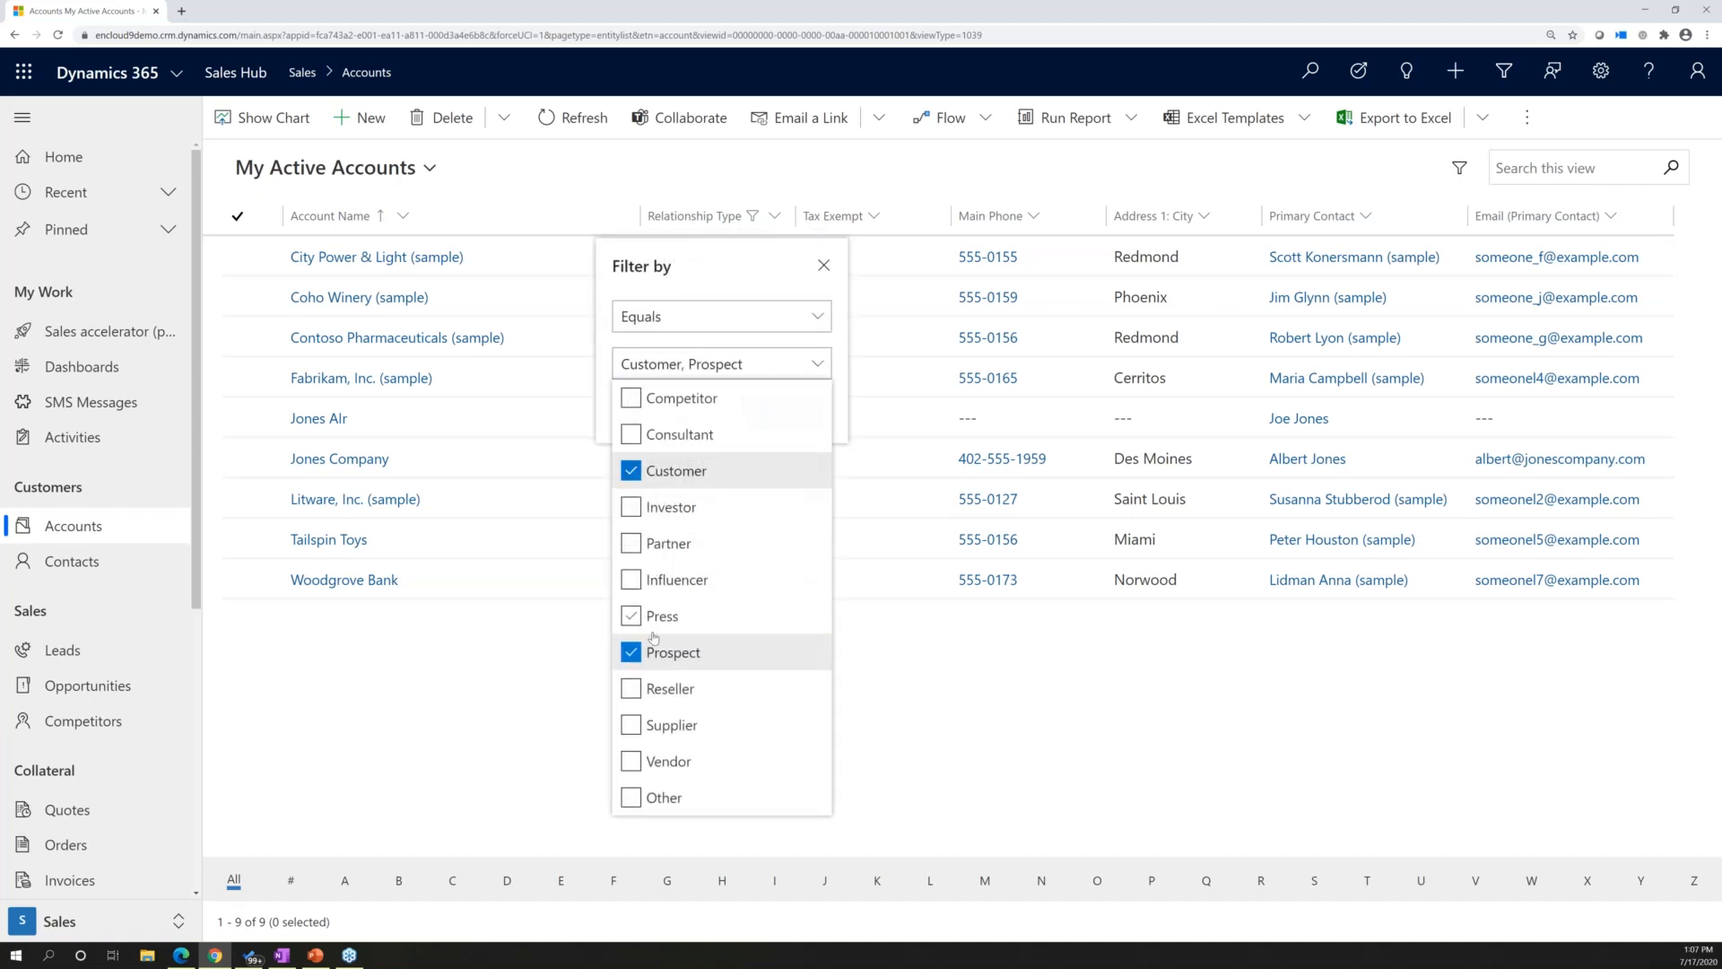
pyautogui.click(608, 439)
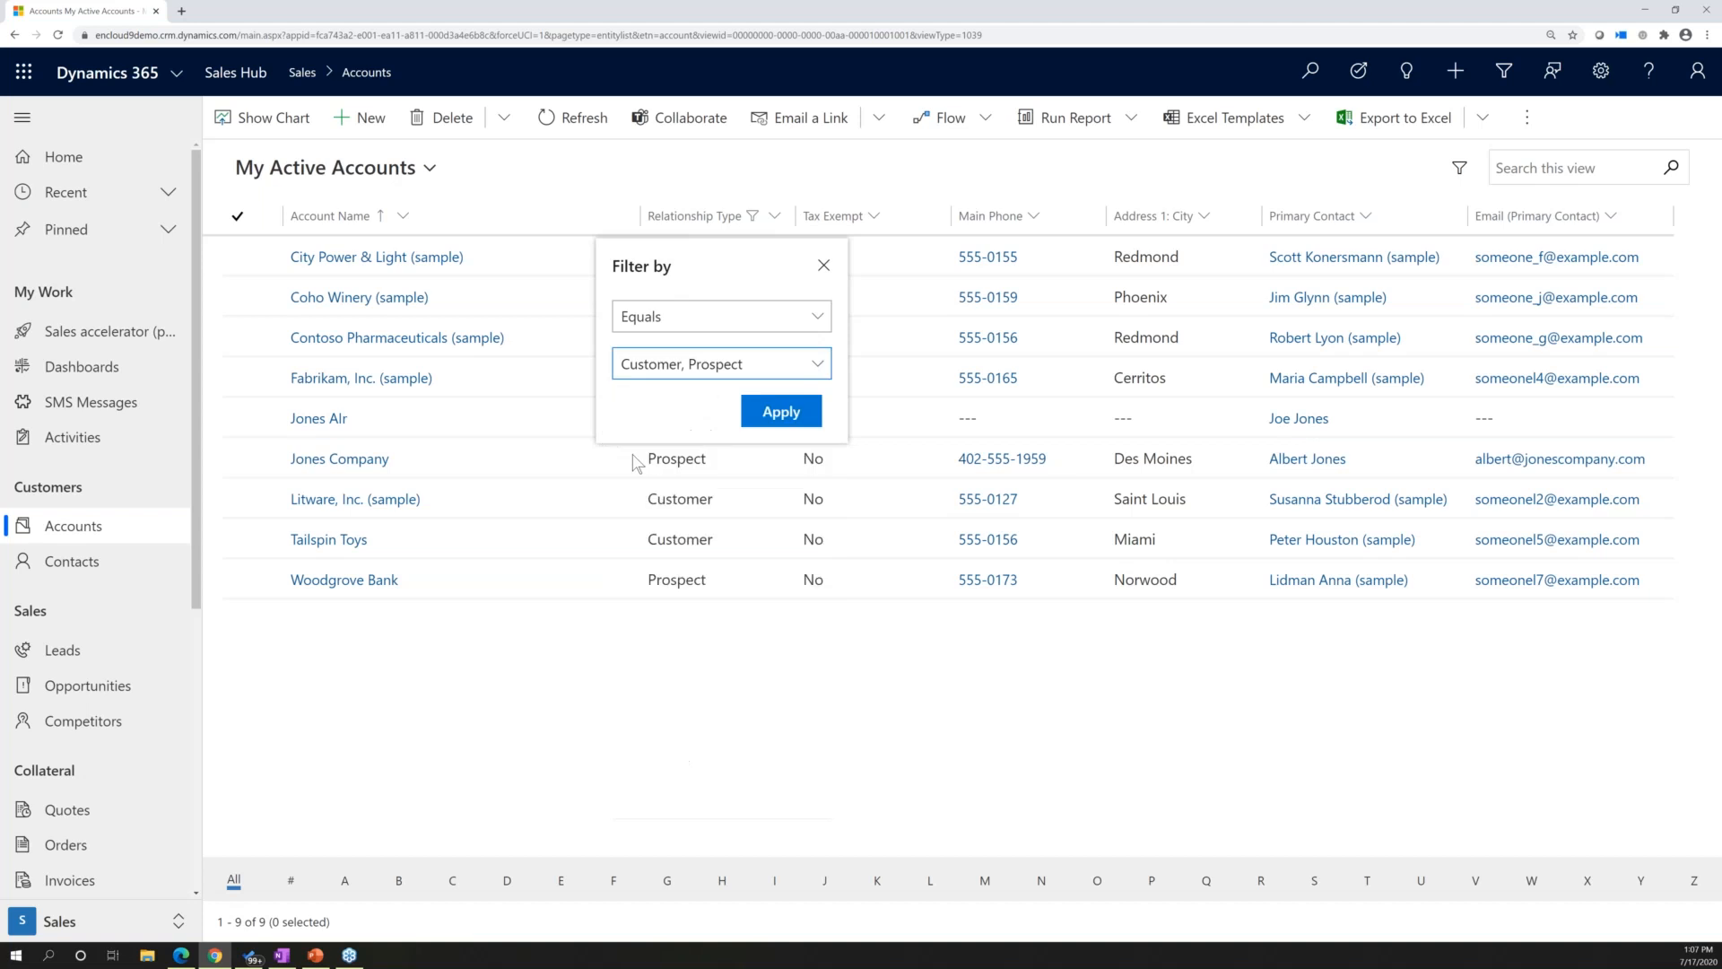
pyautogui.click(770, 420)
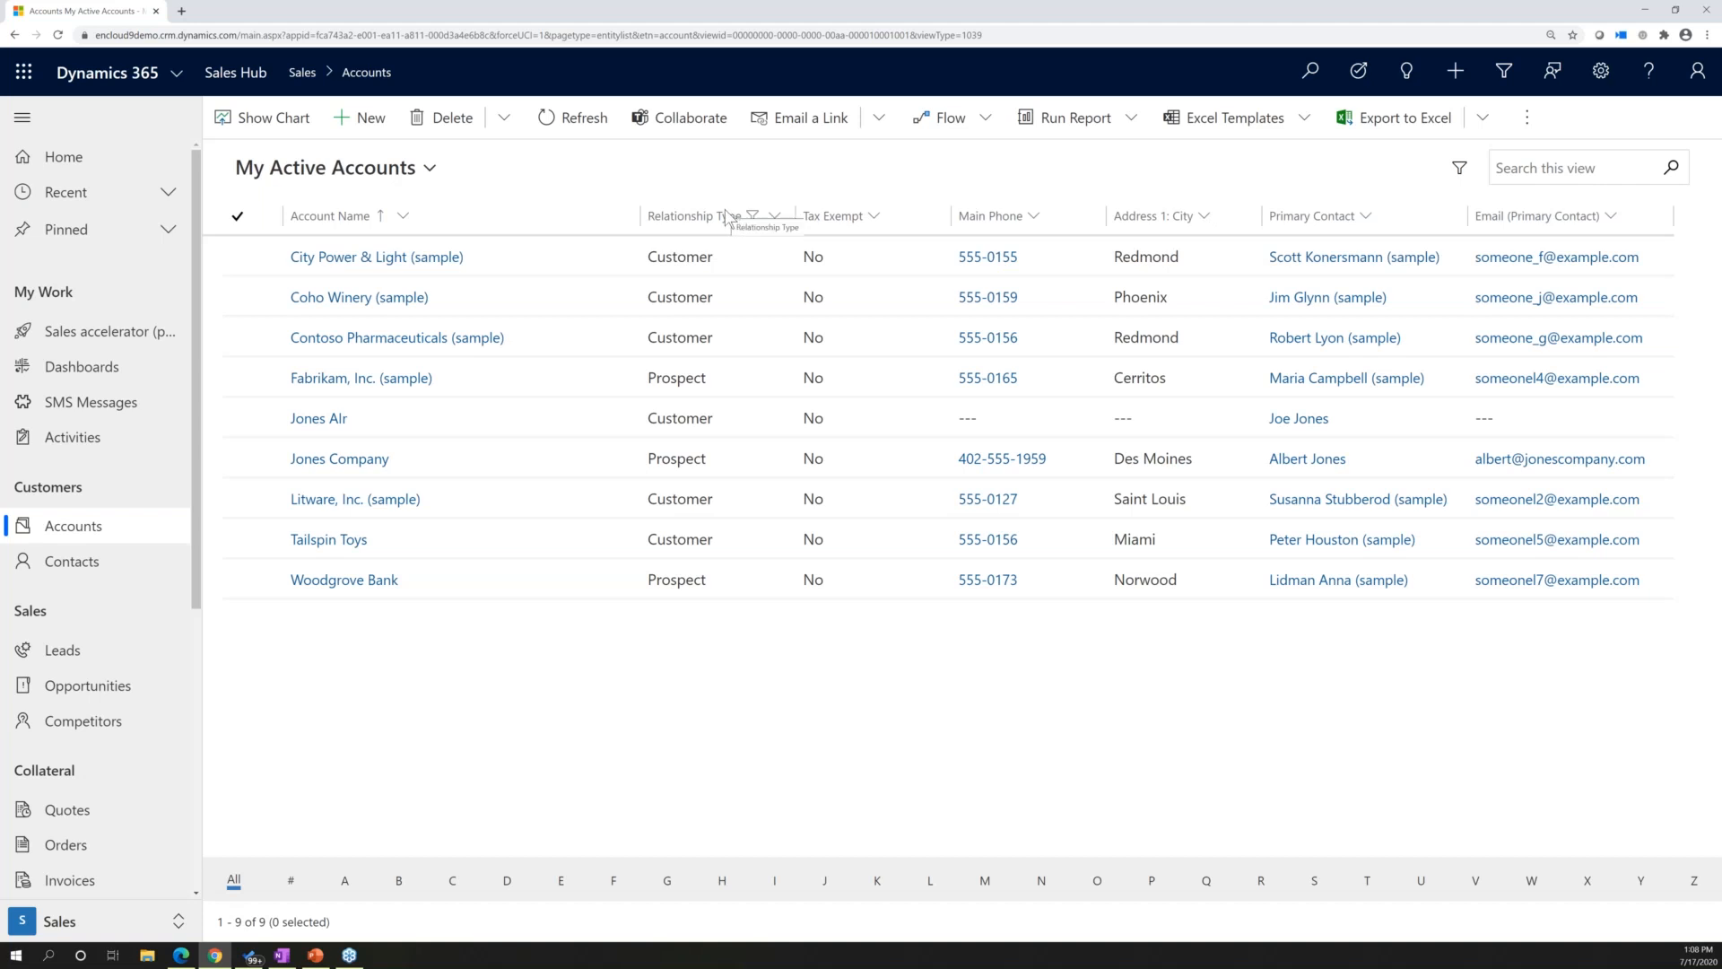
# Add a filter so that Address 1: City equals Redmond.
pyautogui.click(1208, 220)
pyautogui.click(1138, 326)
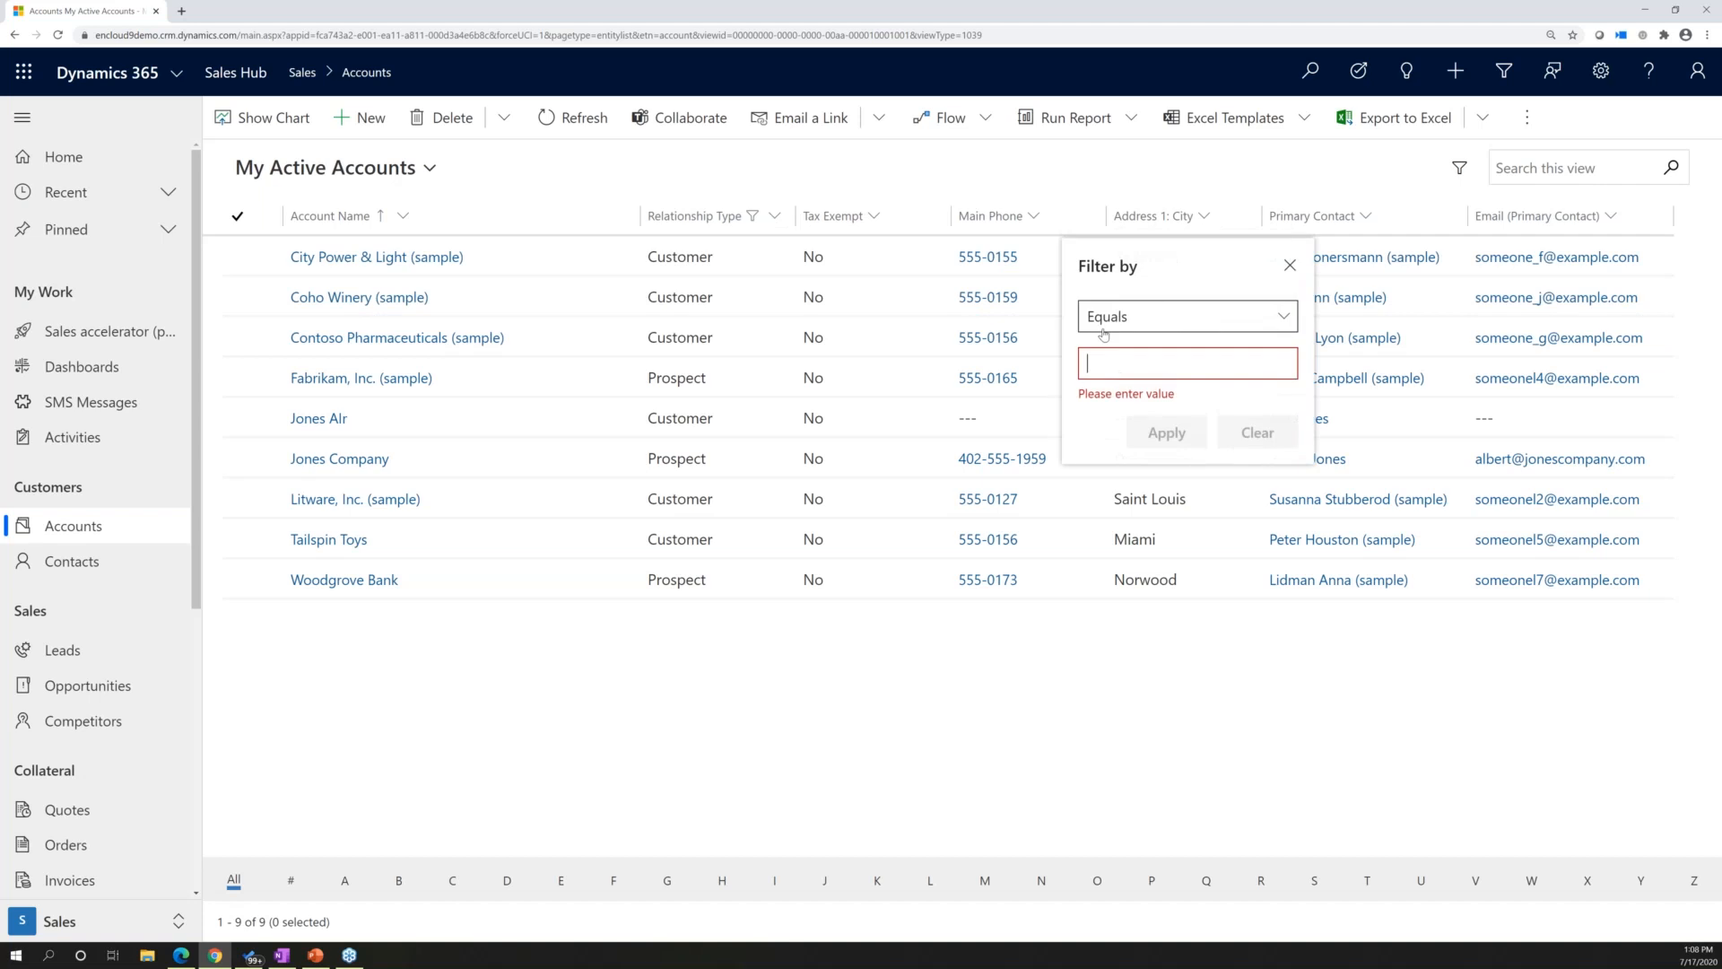
pyautogui.write('Redmond')
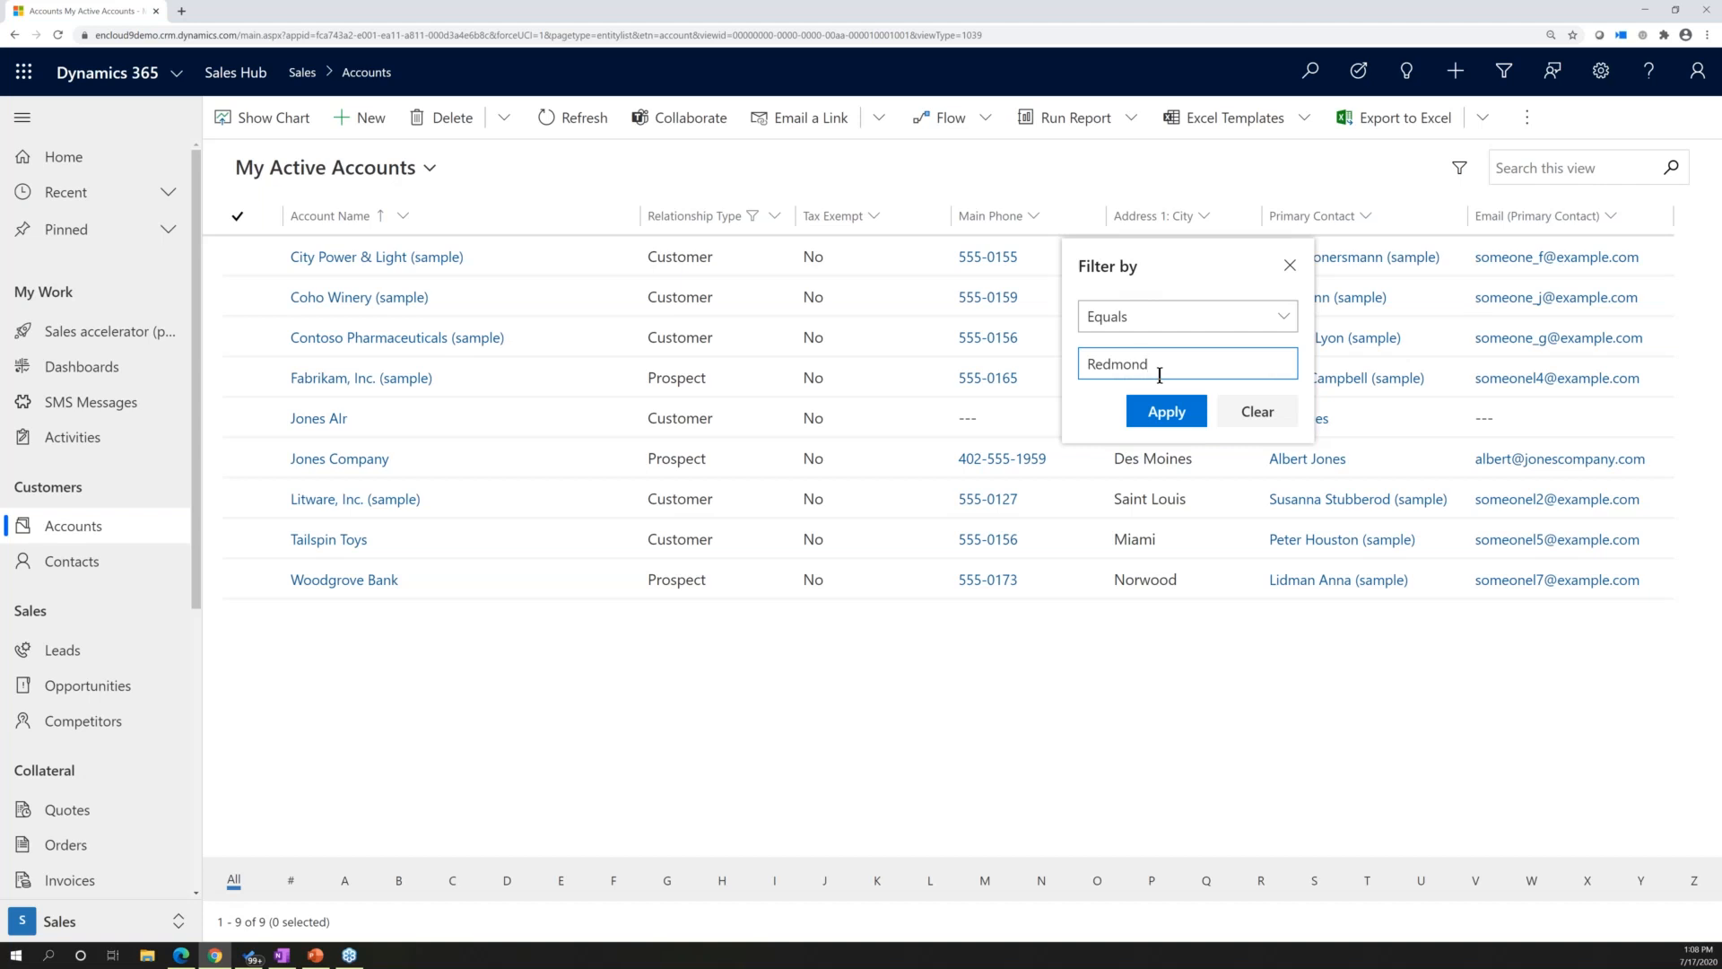
pyautogui.click(1166, 410)
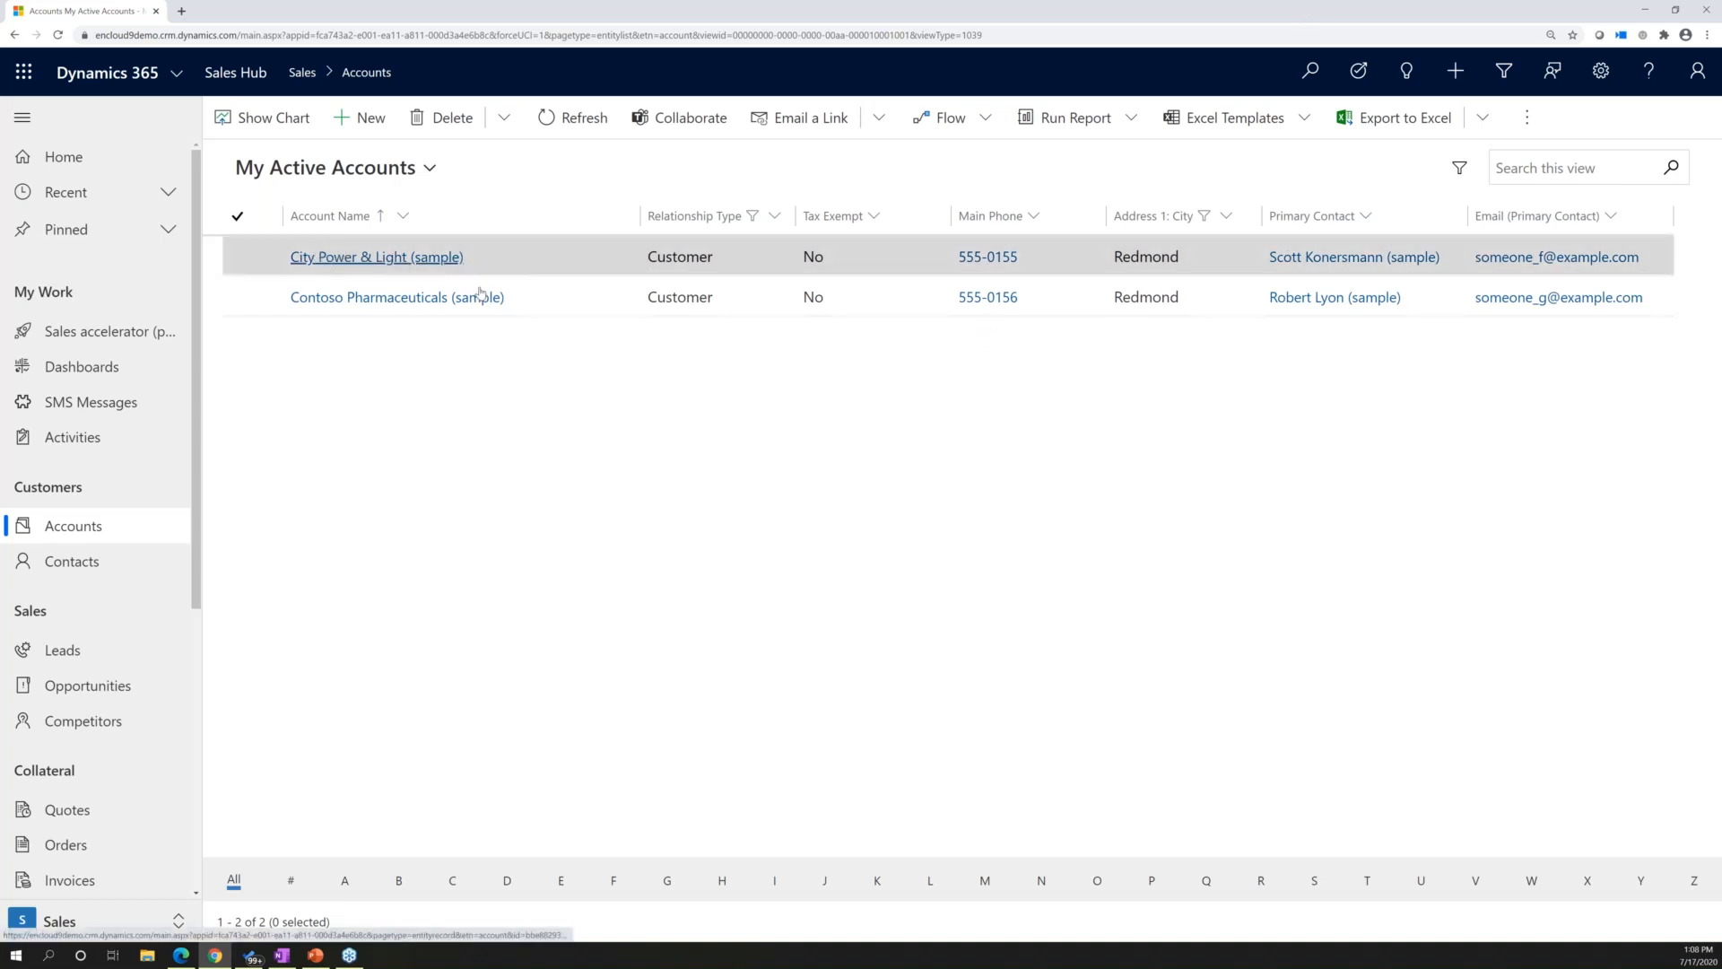
# Clear the Relationship Type and Address 1: City filters from the My Active Accounts list.
pyautogui.click(776, 218)
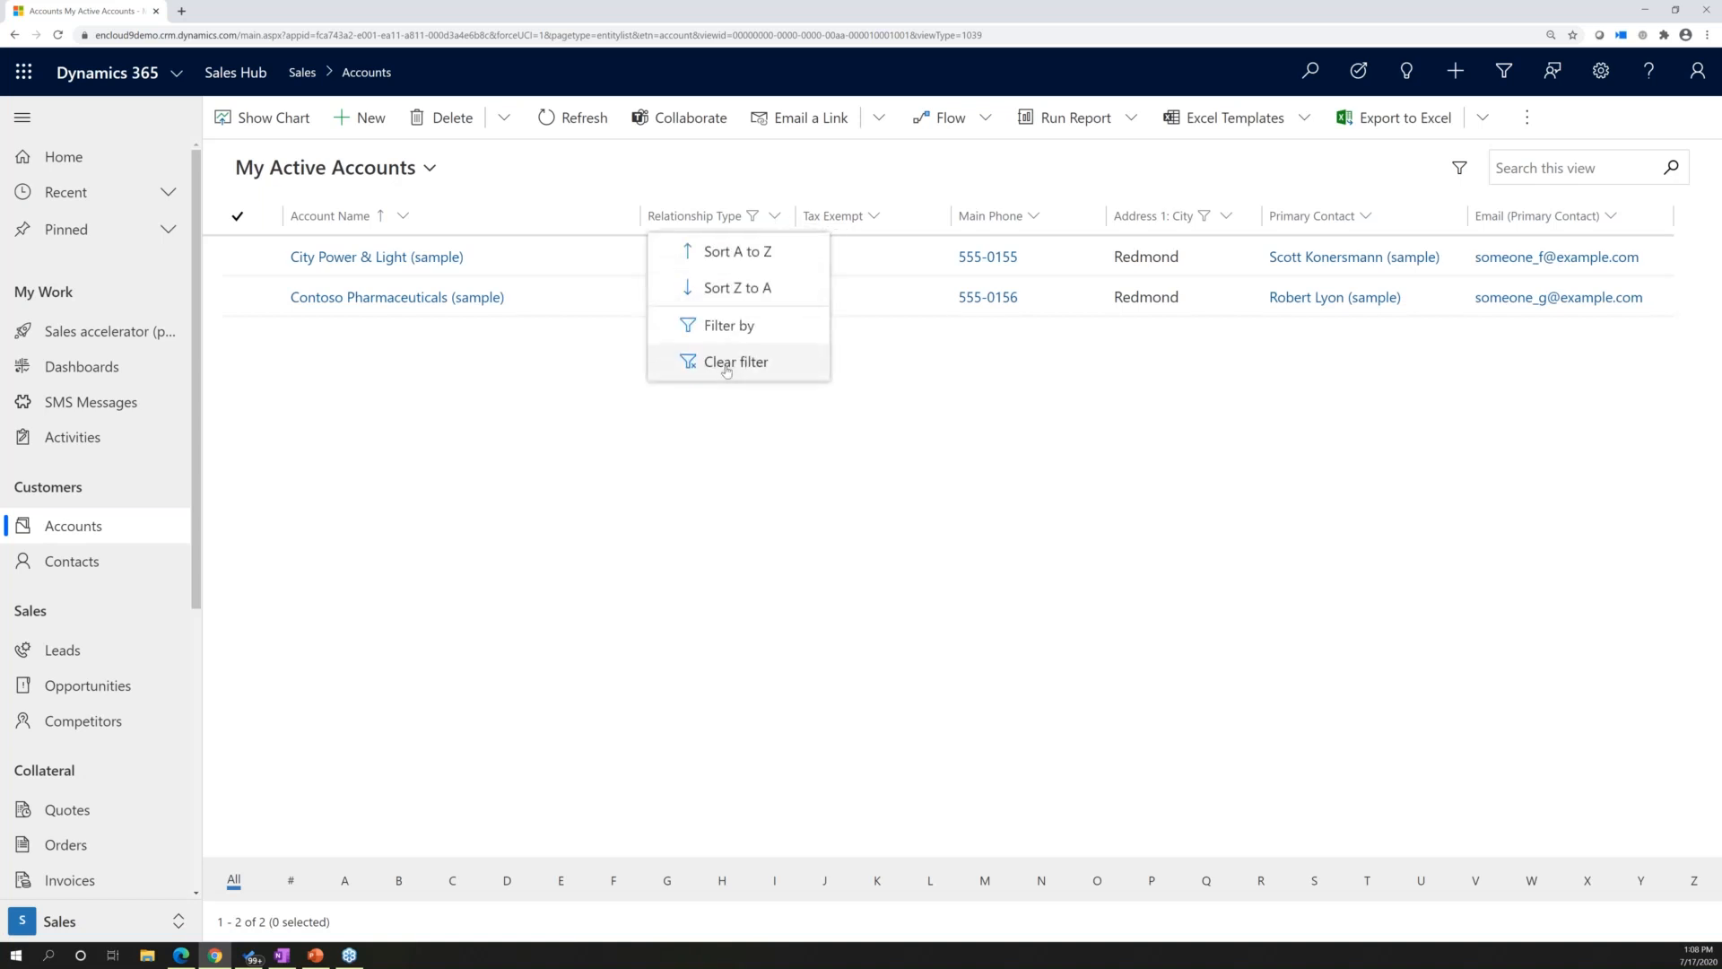
pyautogui.click(728, 189)
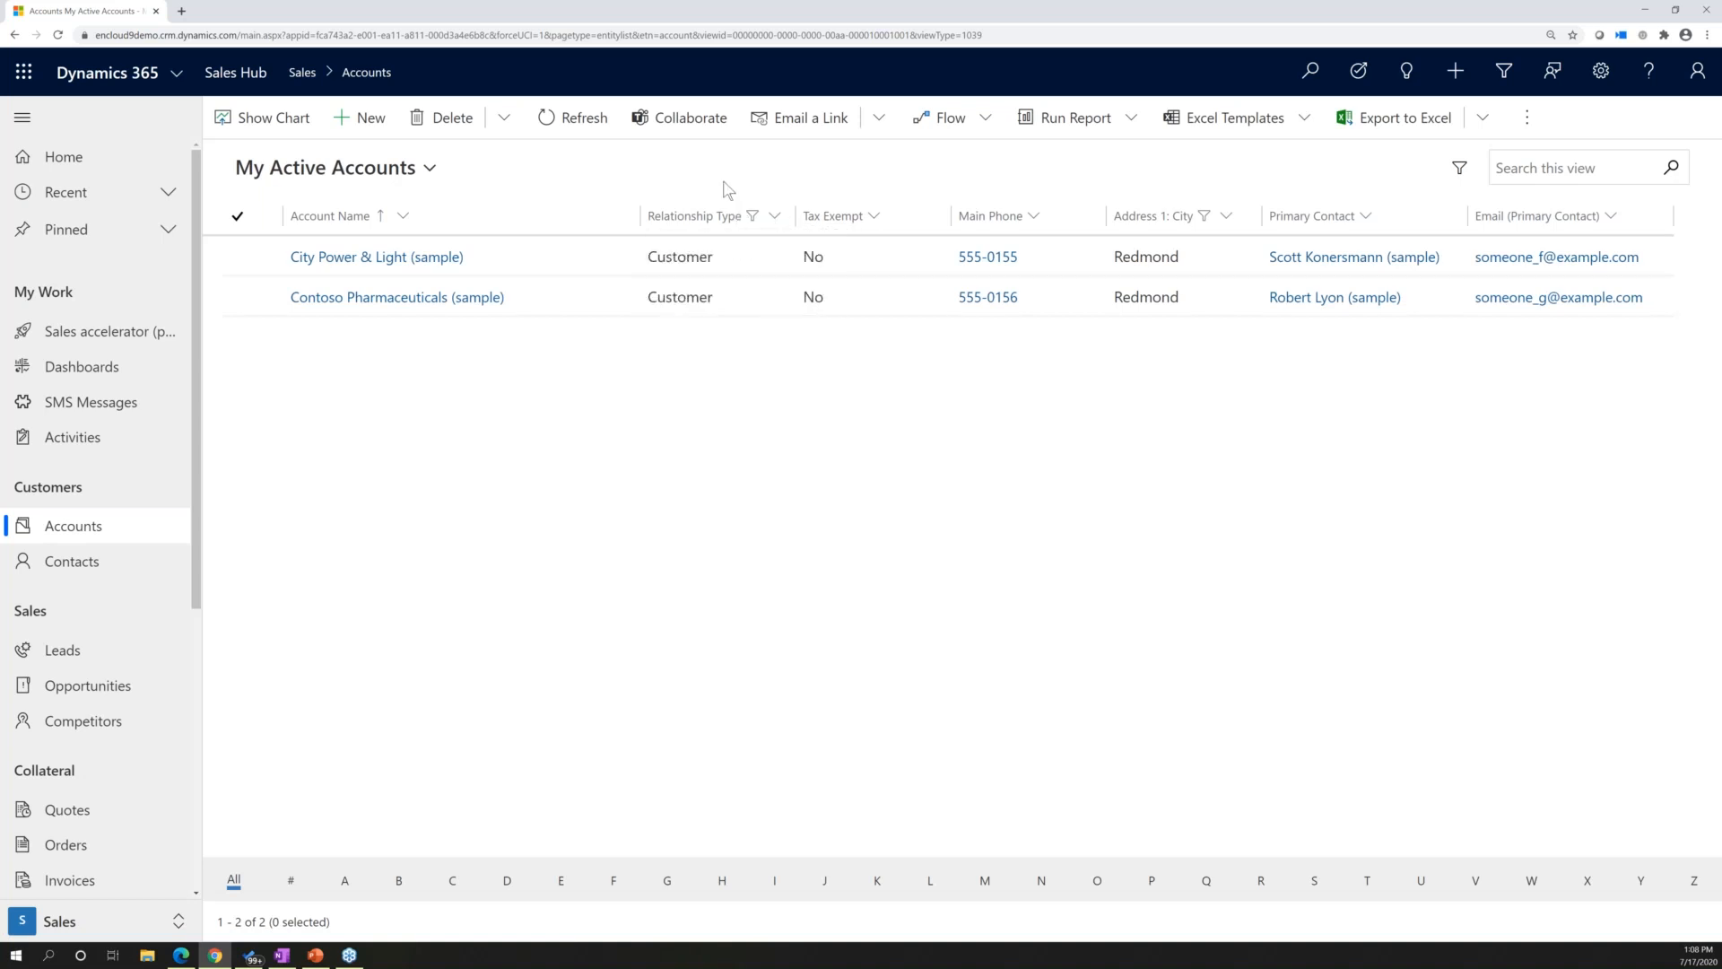
pyautogui.click(775, 218)
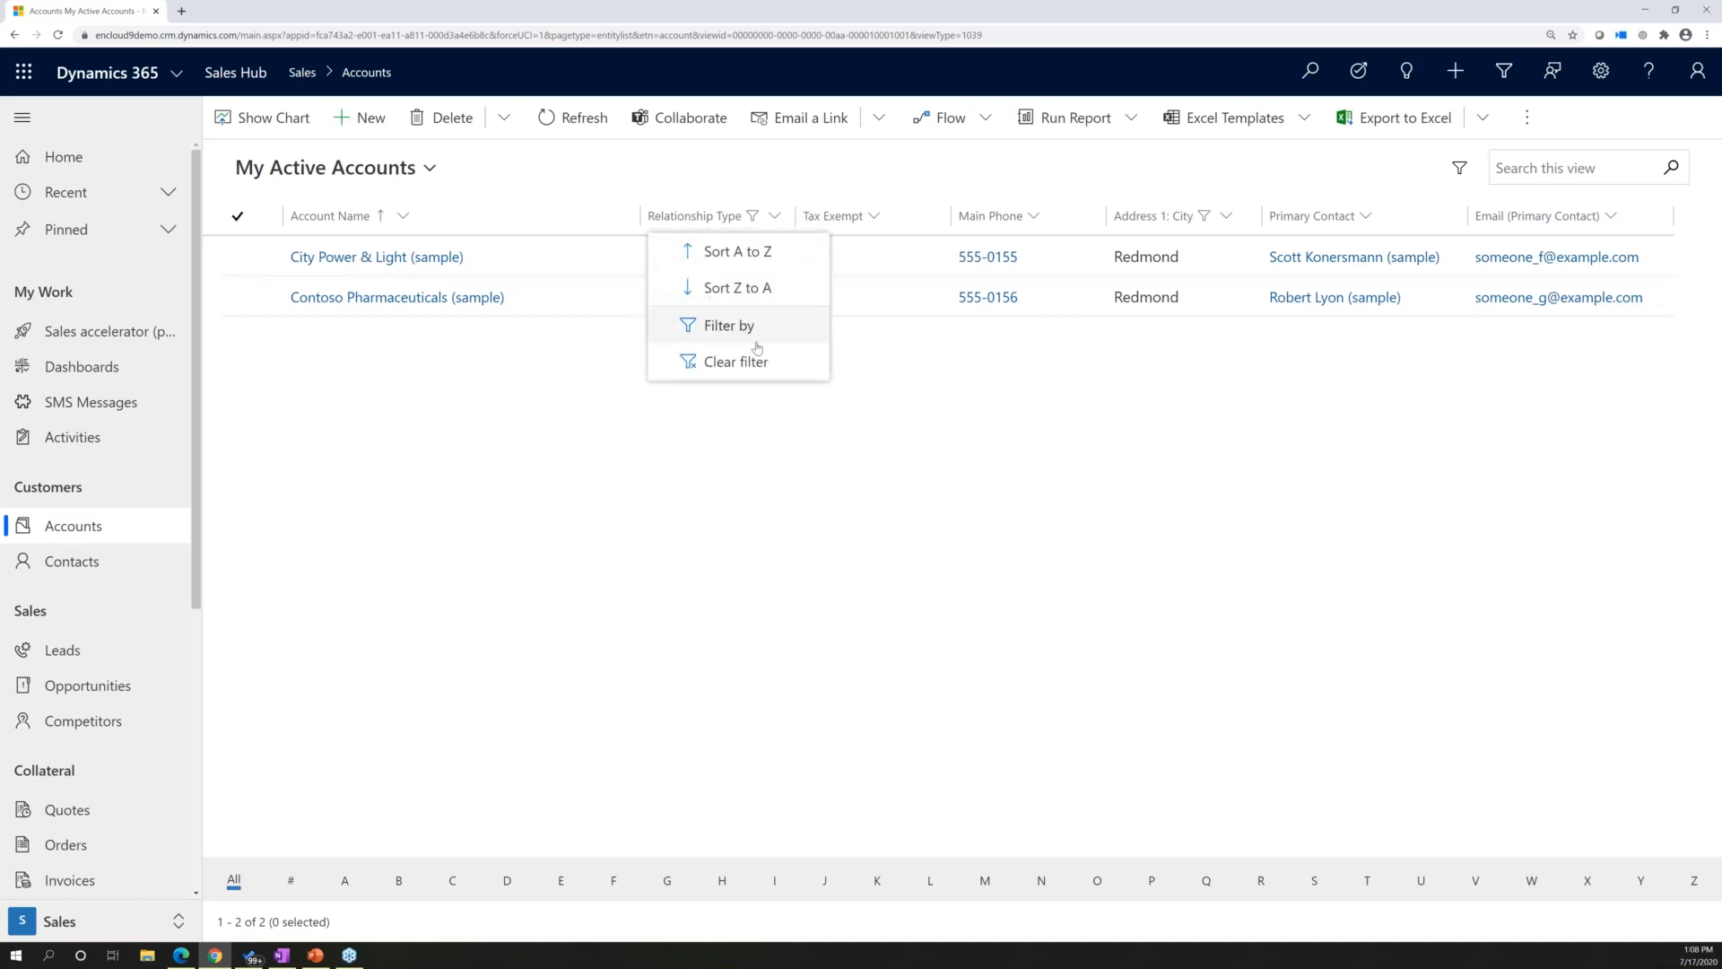
pyautogui.click(779, 360)
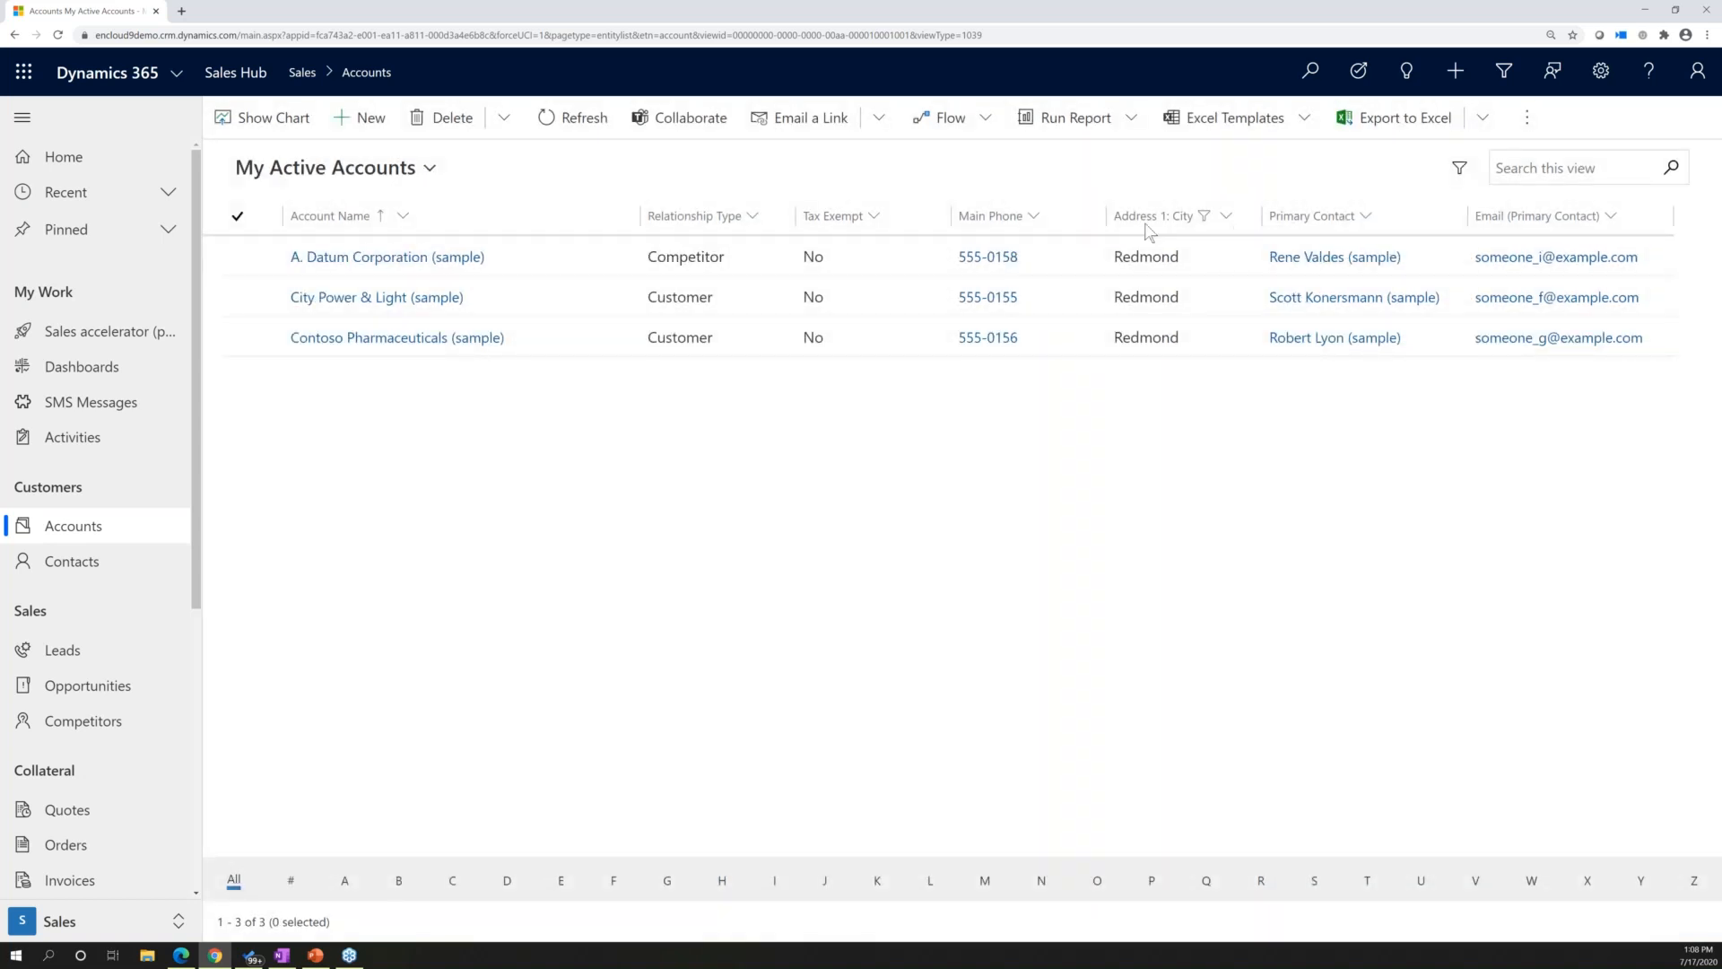
pyautogui.click(1228, 217)
pyautogui.click(1184, 363)
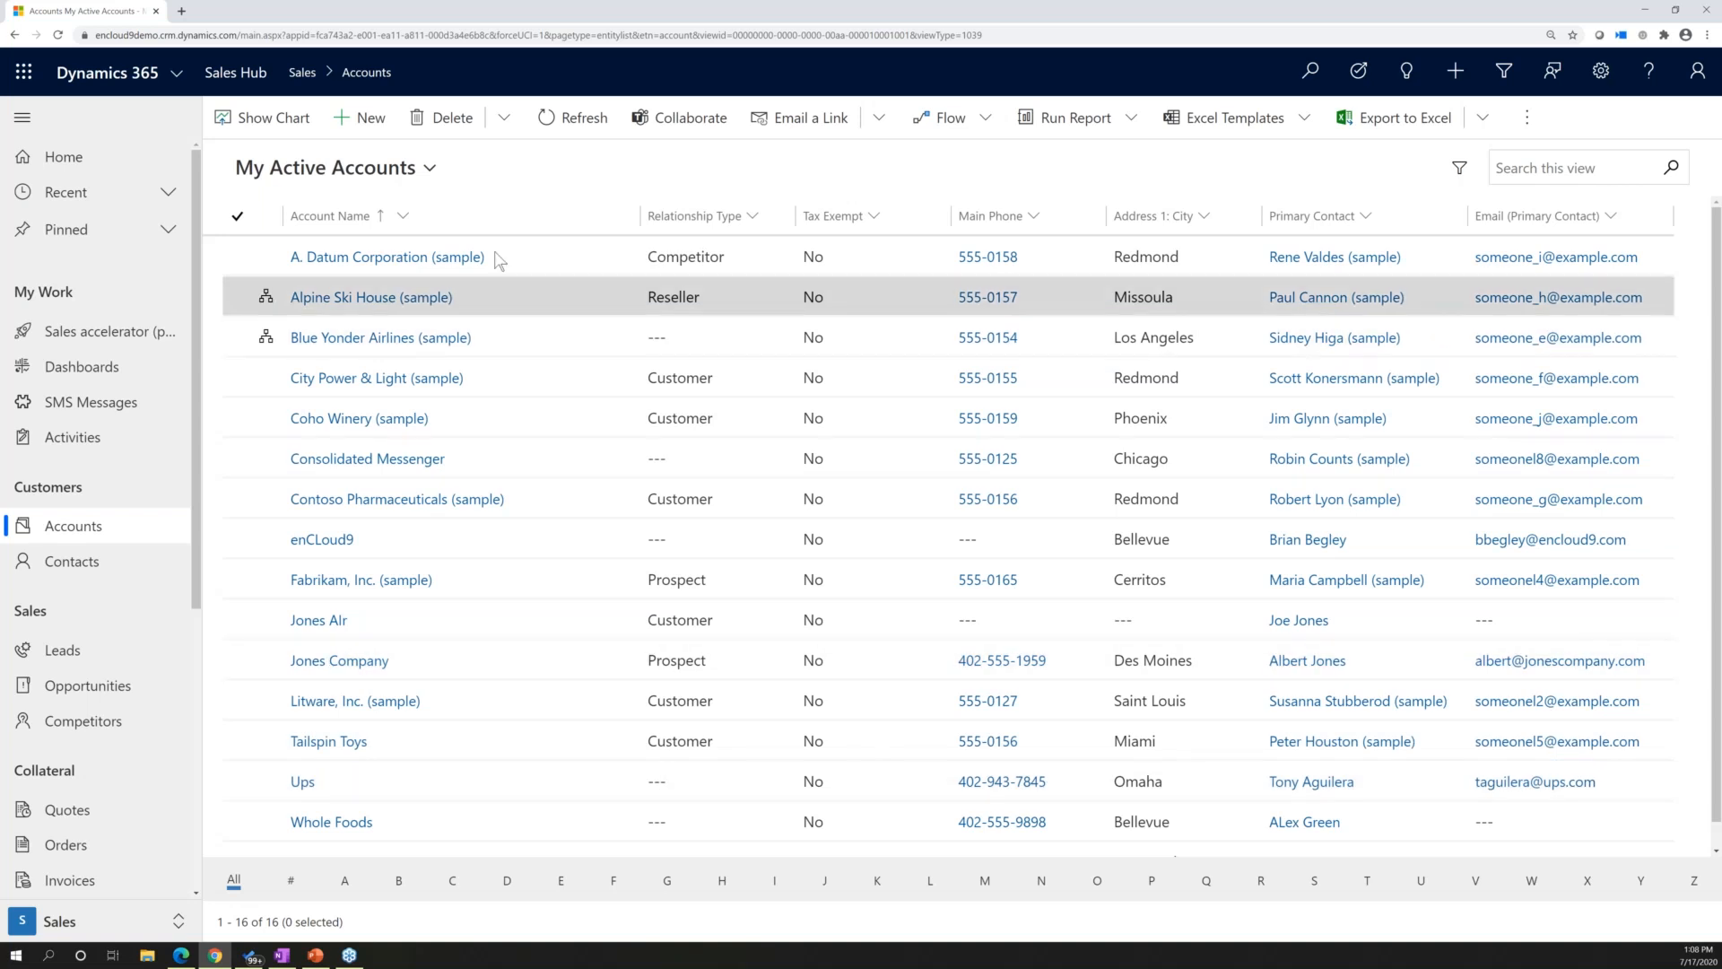
# Switch the accounts list to the Active Accounts view and look through the owners of the records.
pyautogui.click(433, 171)
pyautogui.click(355, 527)
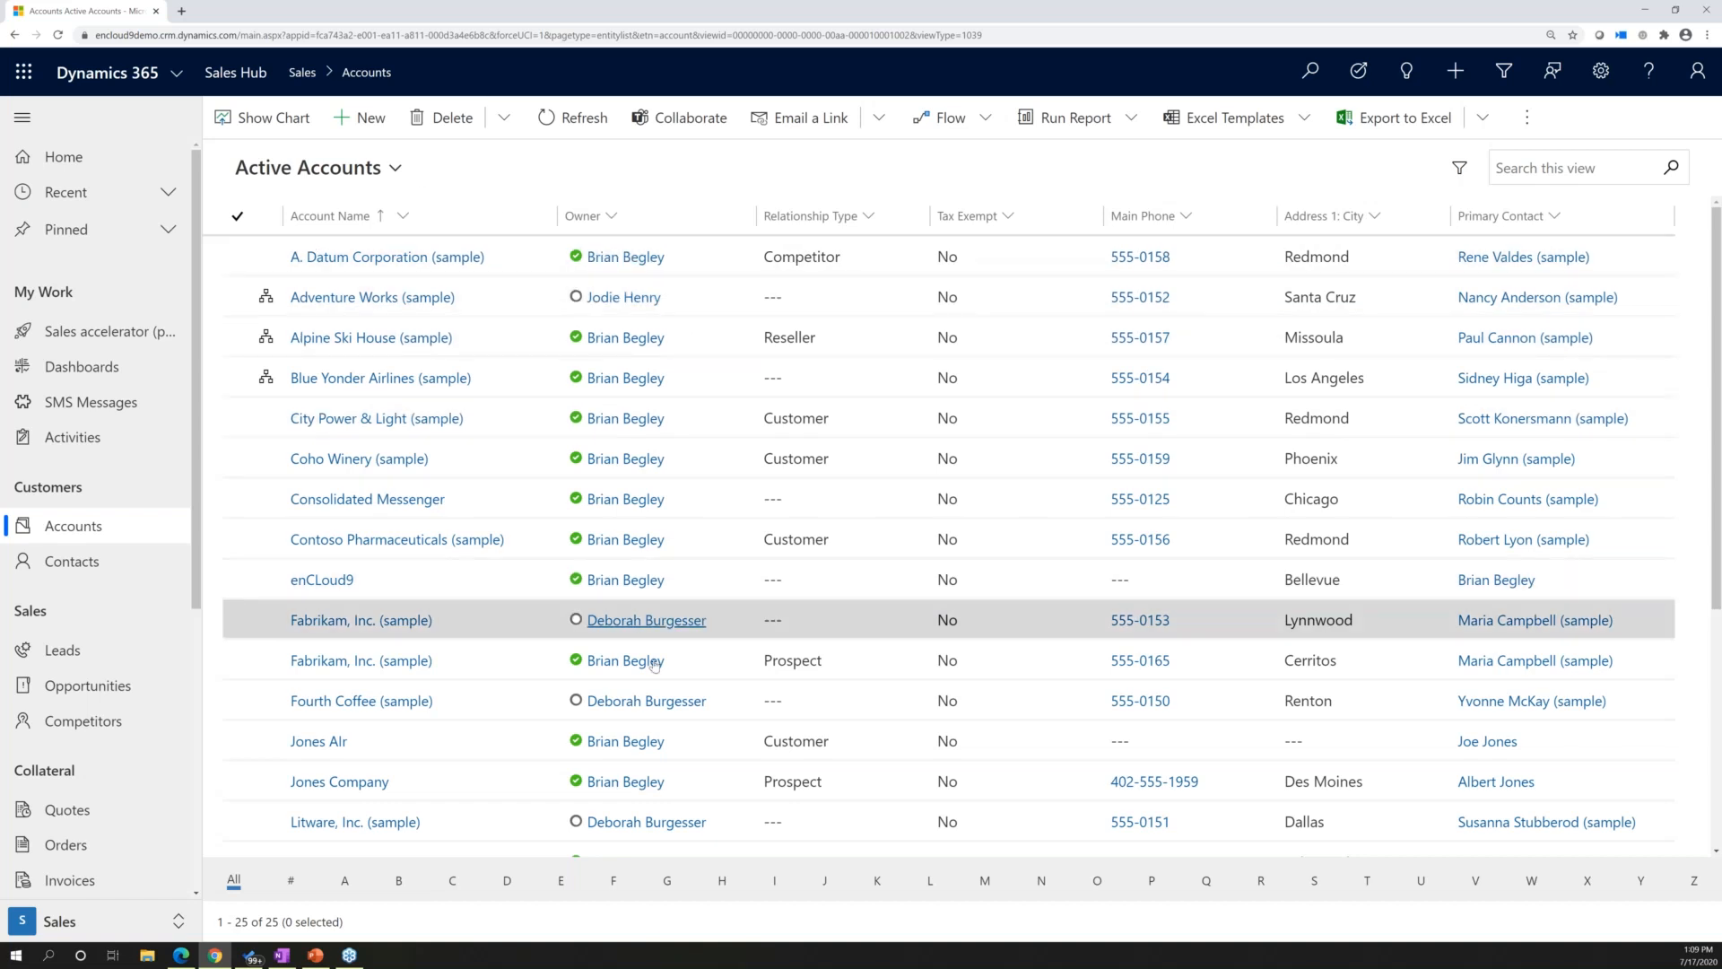
pyautogui.scroll(-5, 679, 774)
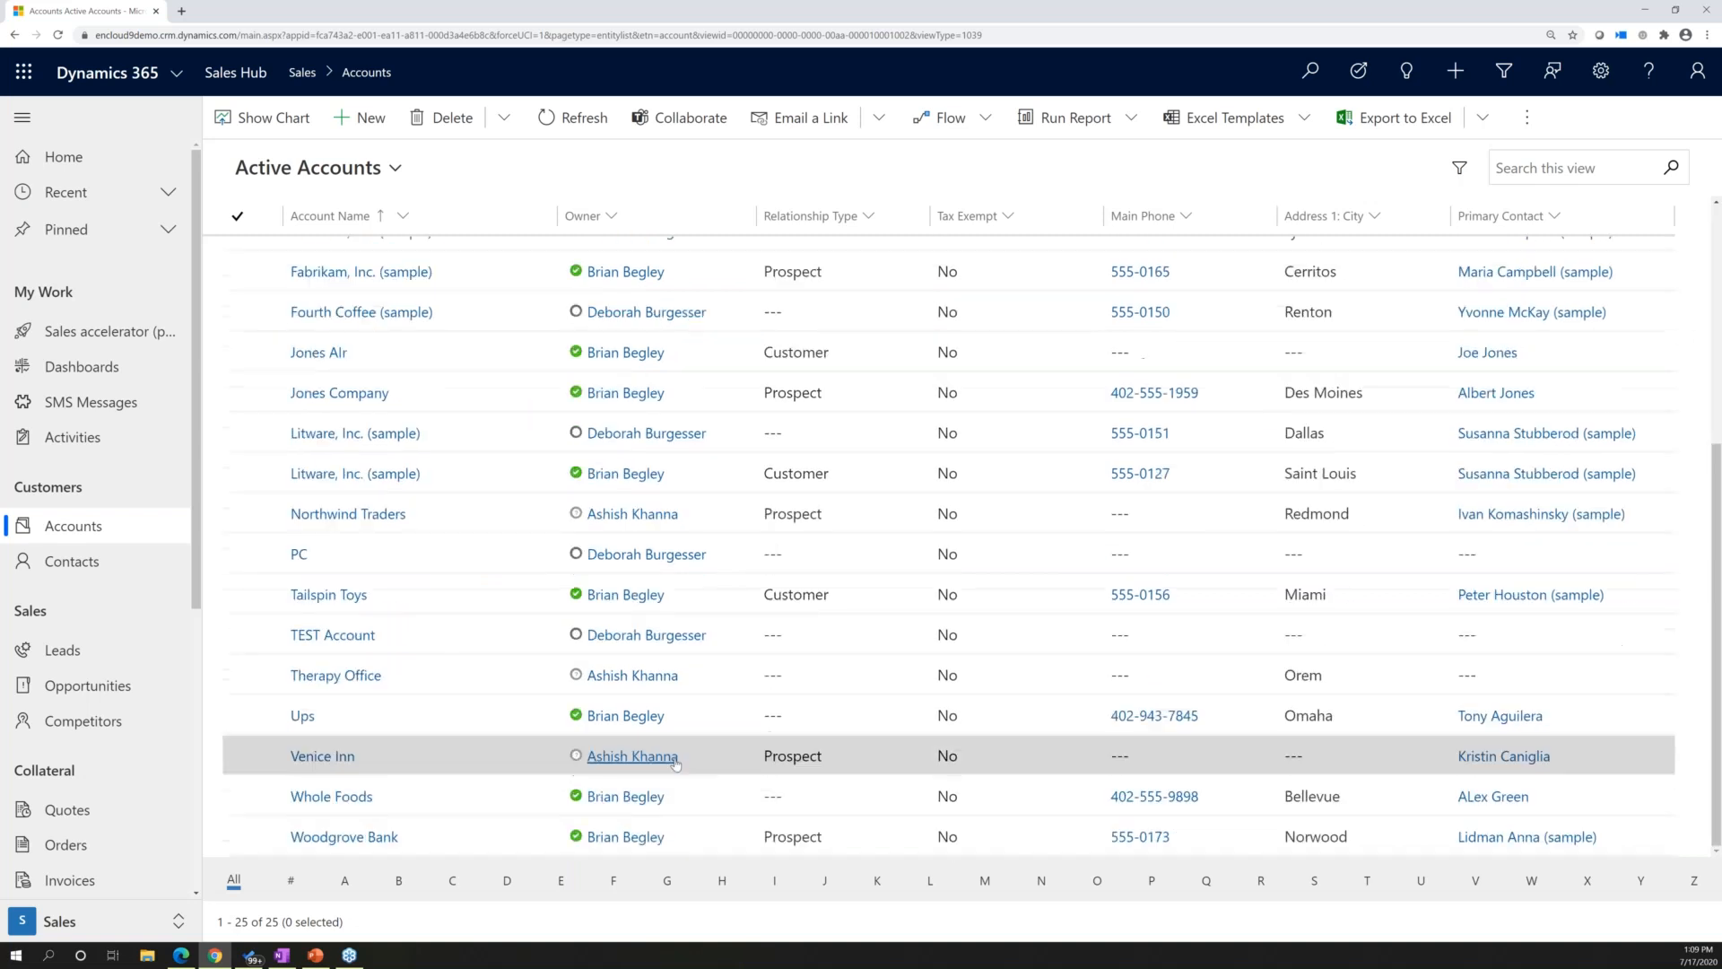
pyautogui.scroll(5, 637, 543)
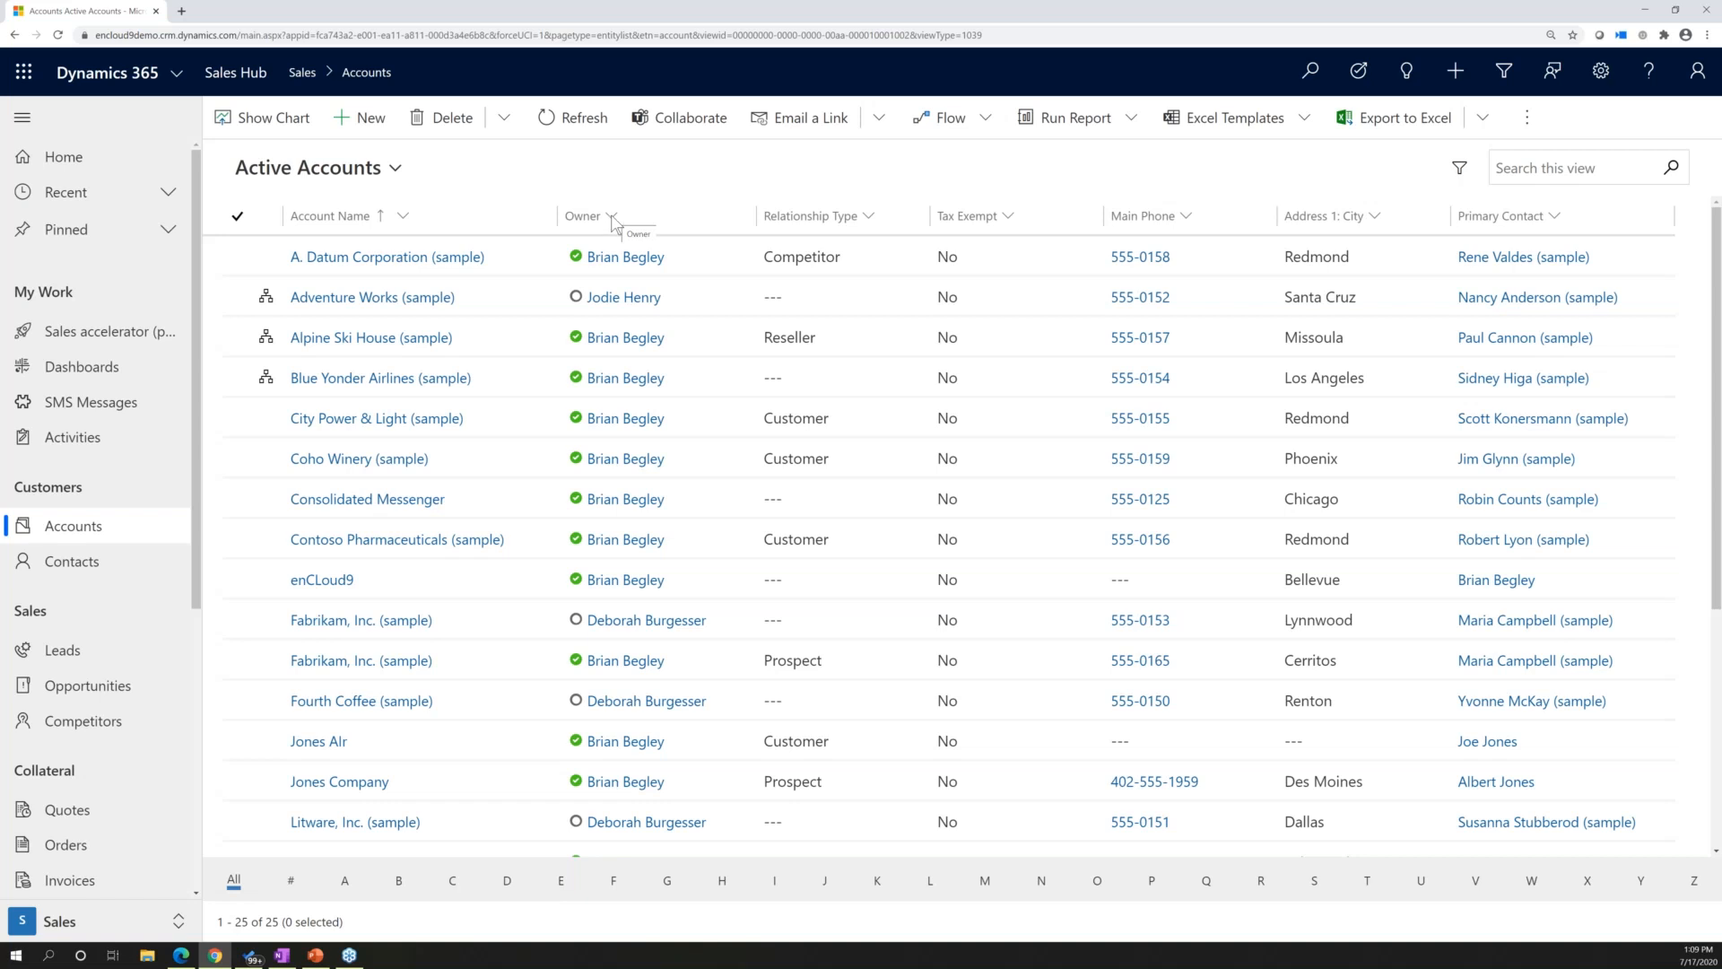
# Filter the Active Accounts by Owner with the Equals condition, choosing two other users as owners.
pyautogui.click(613, 219)
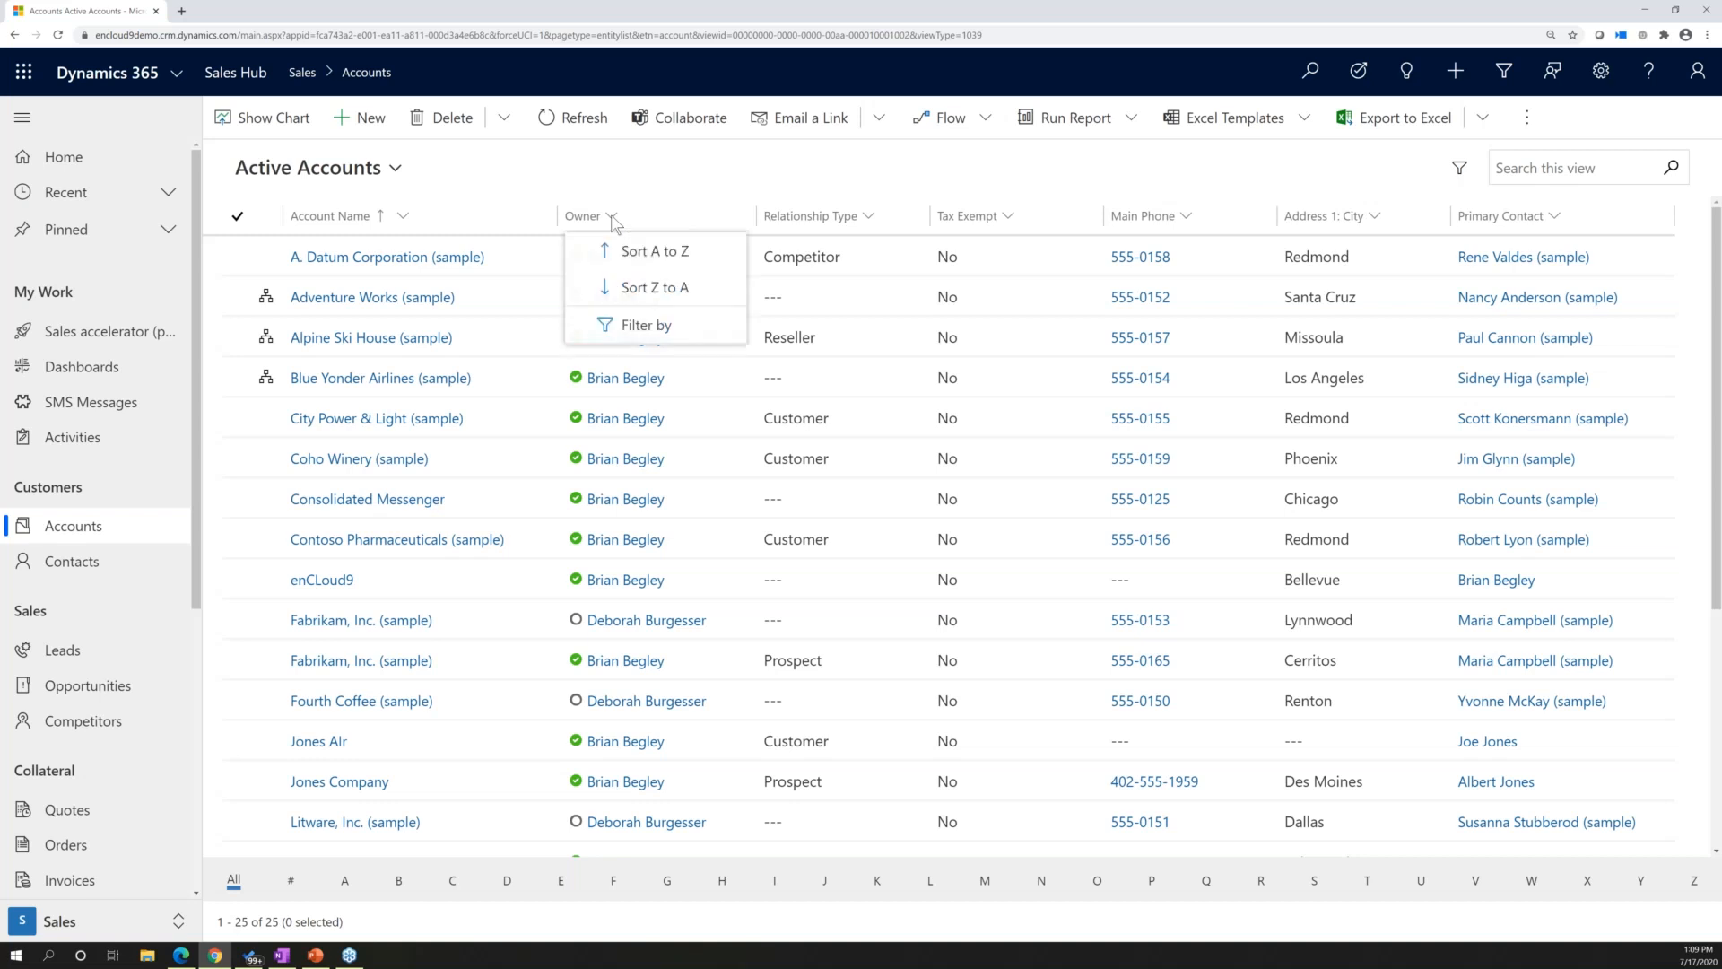
pyautogui.click(635, 328)
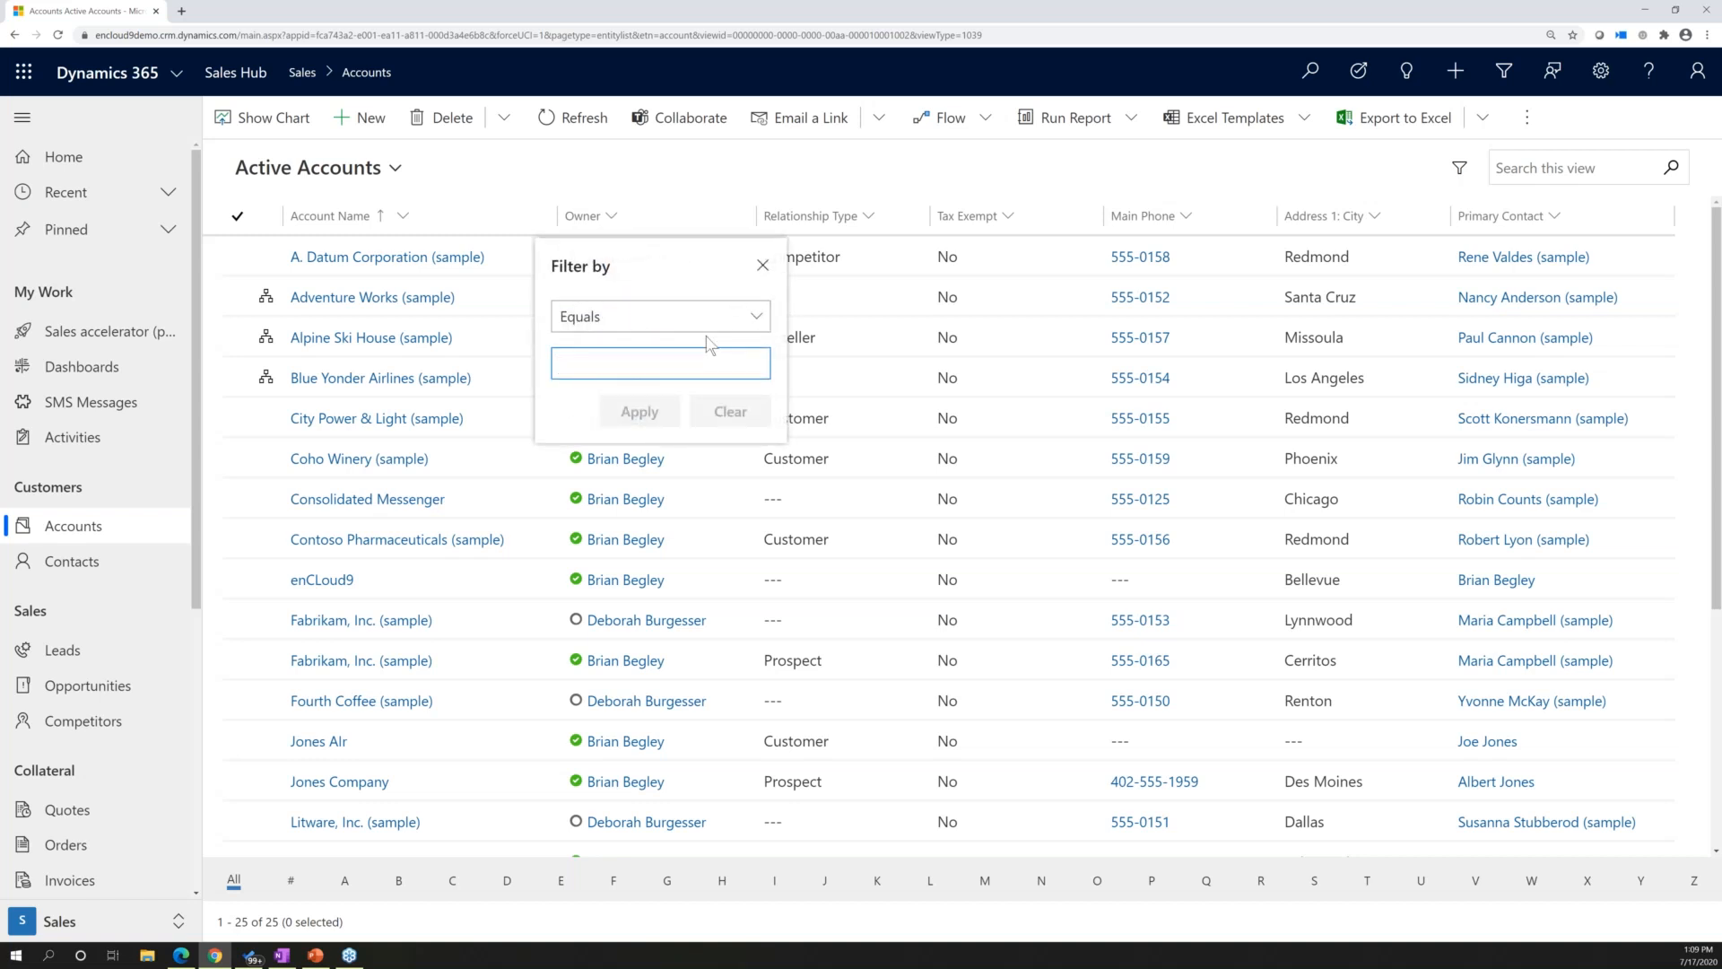
pyautogui.write('deb')
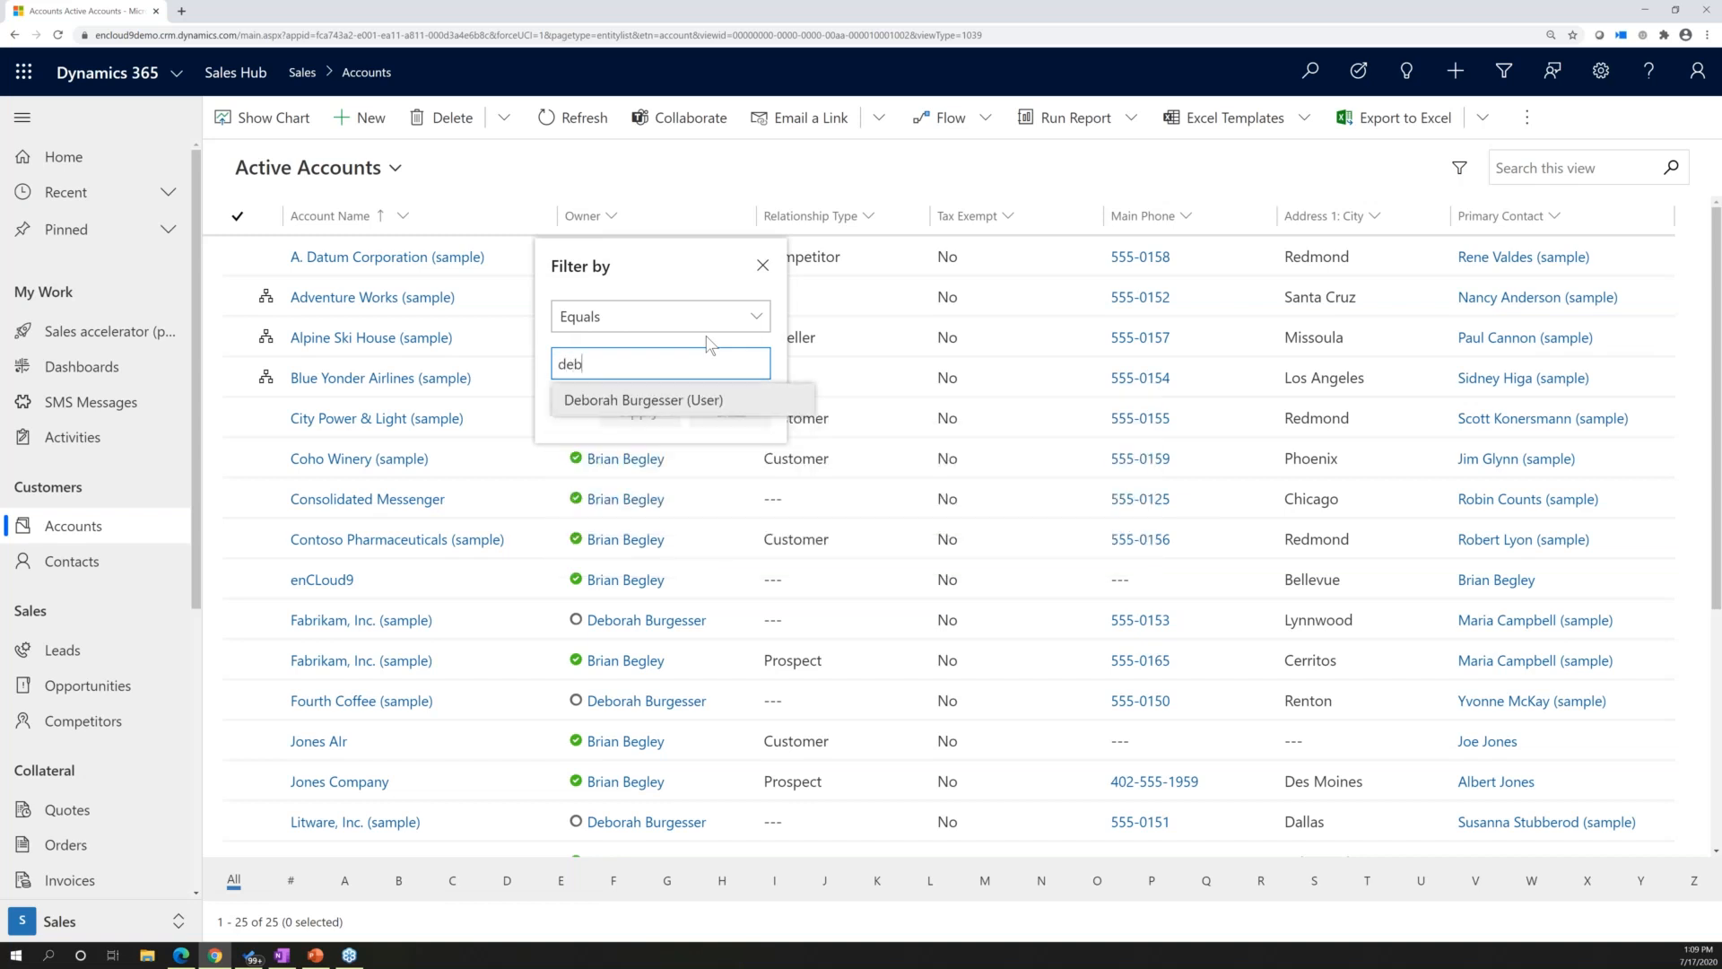
pyautogui.click(646, 401)
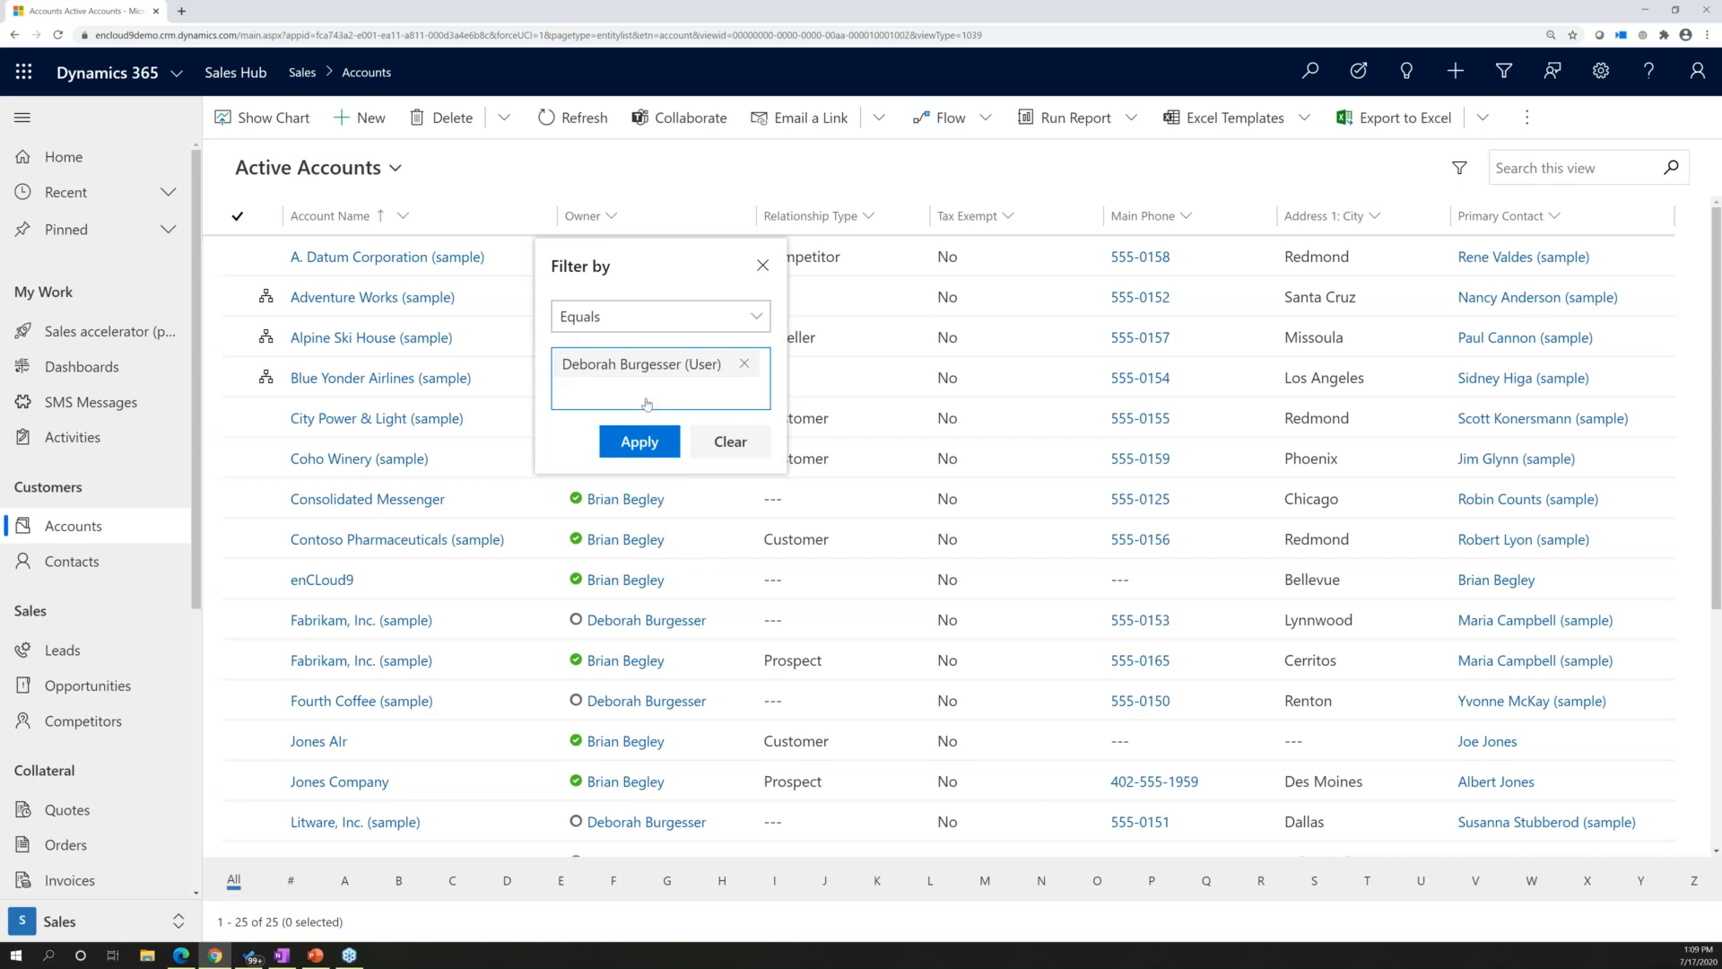
pyautogui.write('a')
pyautogui.press('BackSpace')
pyautogui.write('jodie')
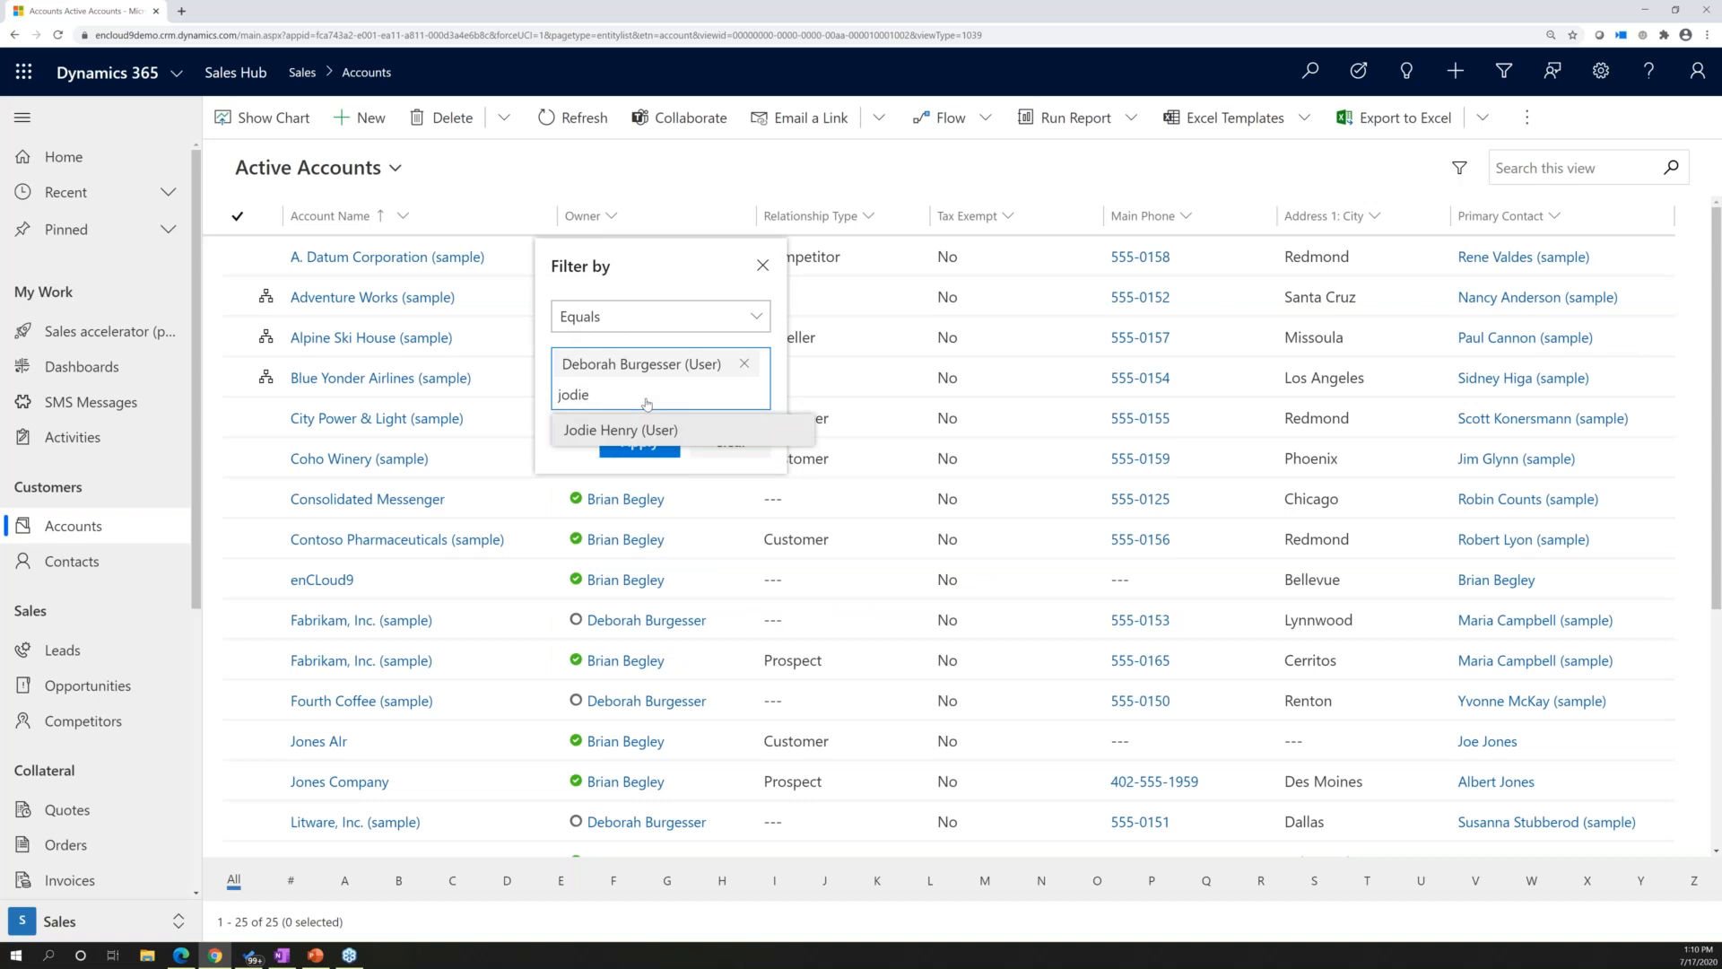
pyautogui.click(644, 429)
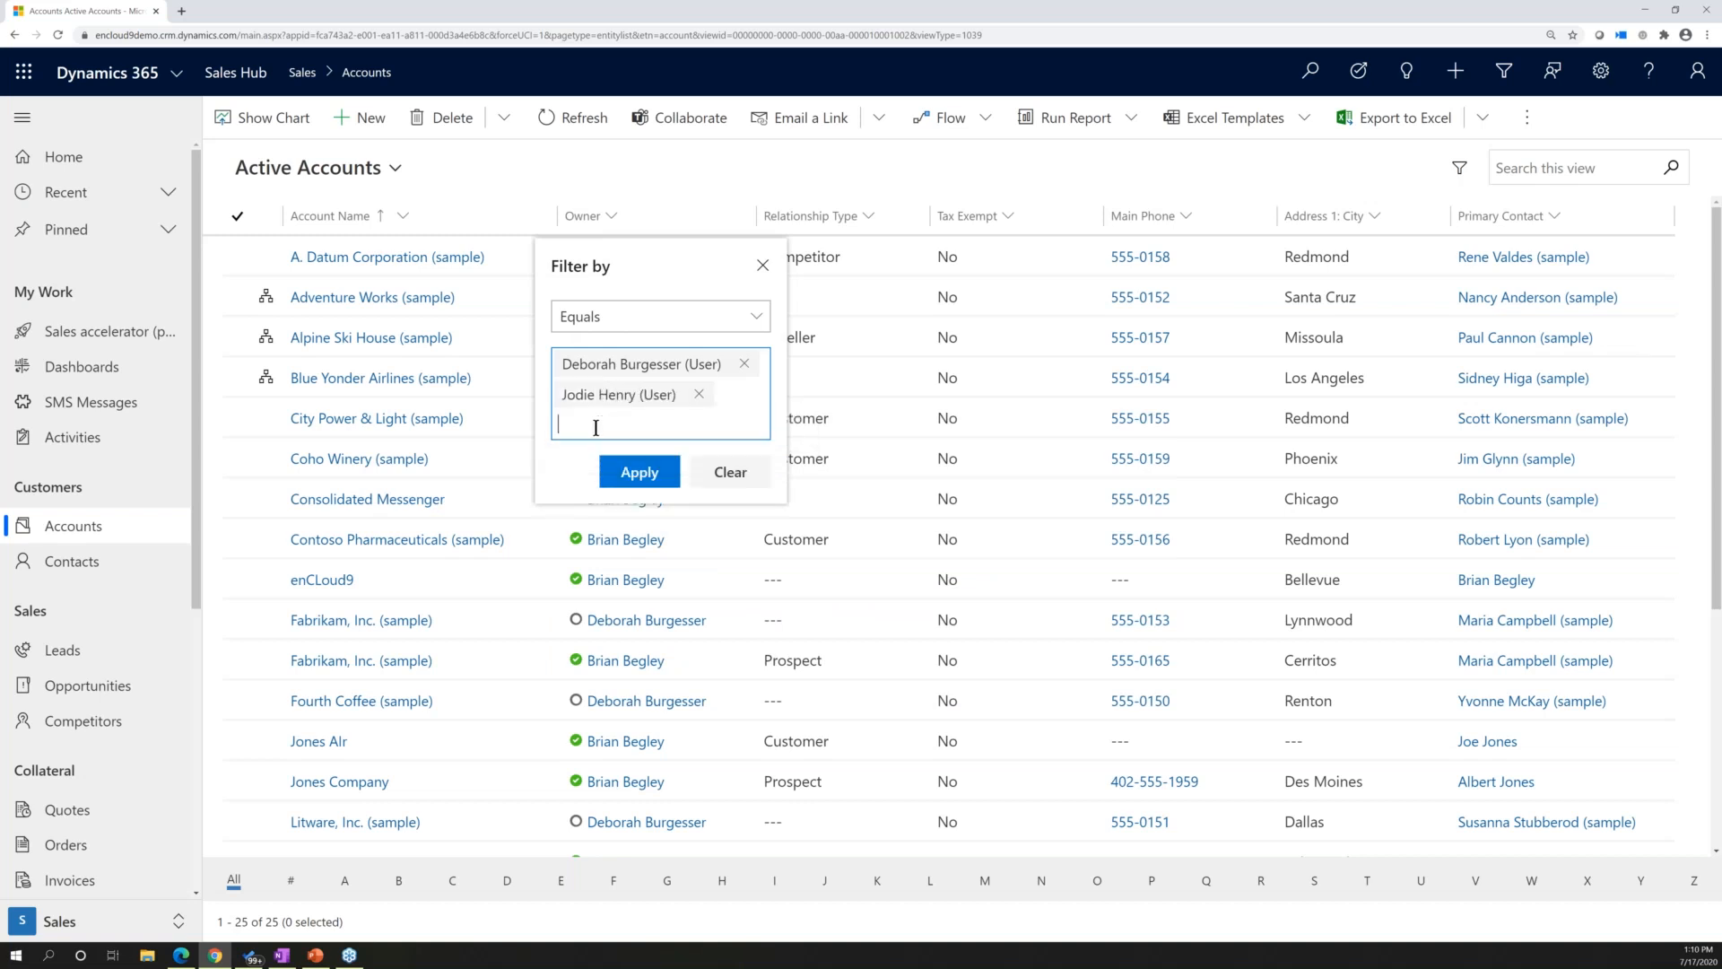
pyautogui.click(638, 473)
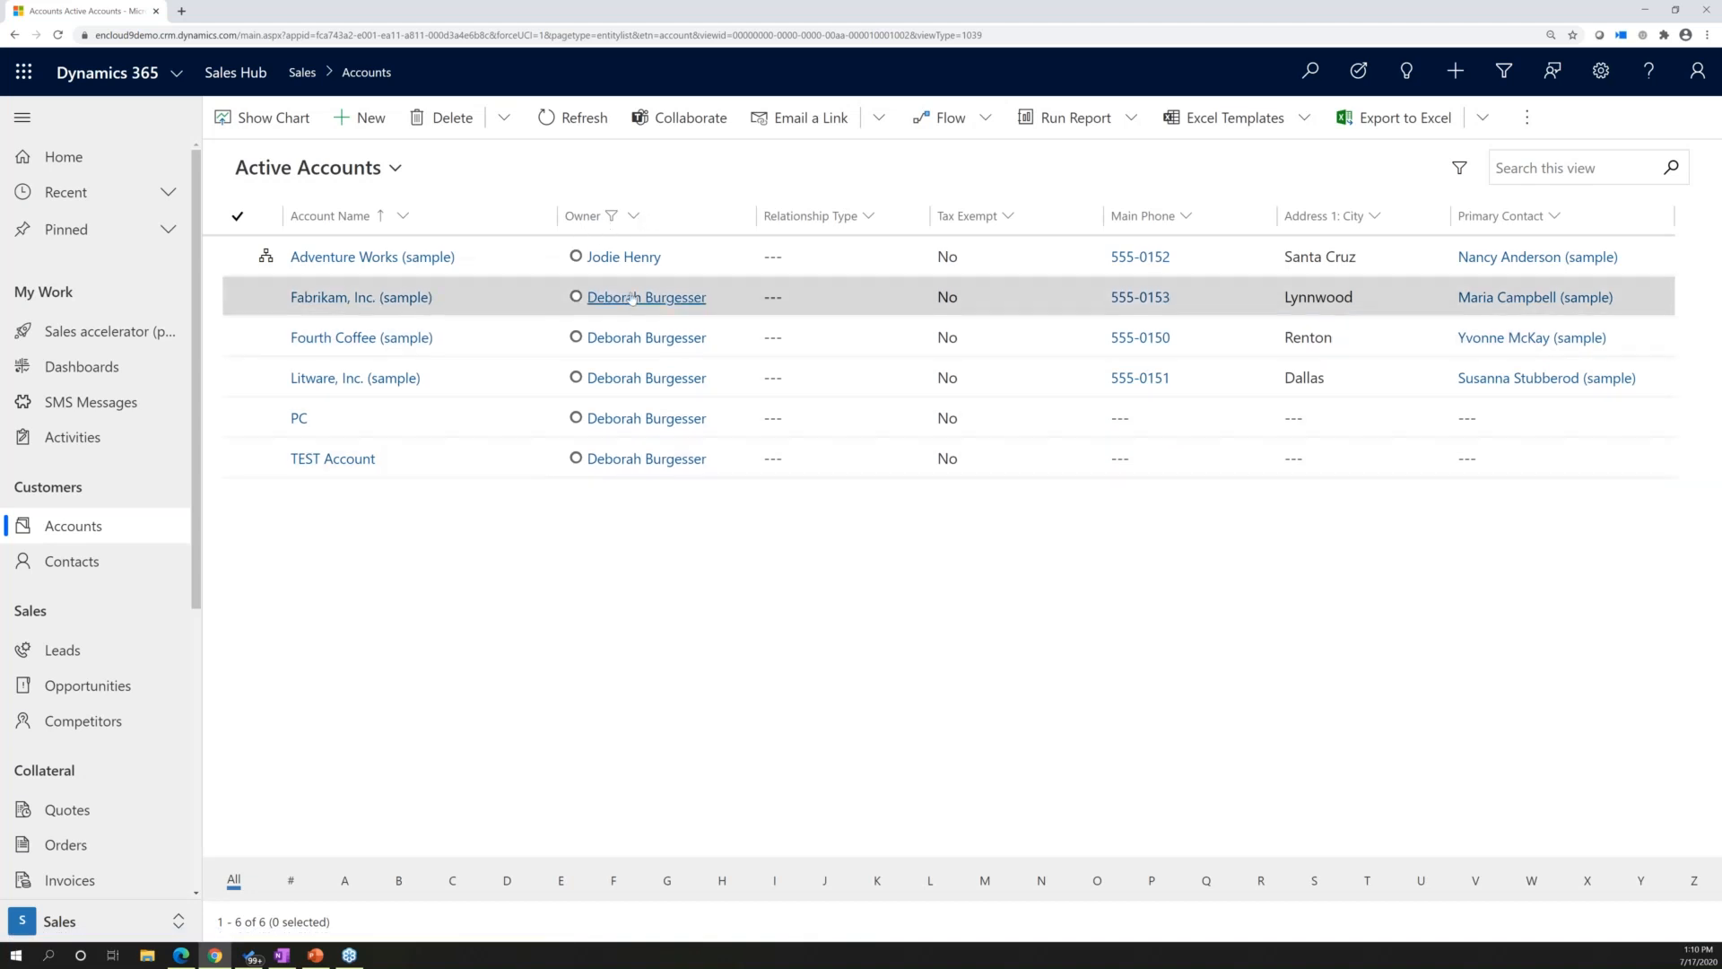
# Dismiss the owner's contact card and clear the Owner filter from the Active Accounts list.
pyautogui.moveTo(693, 271)
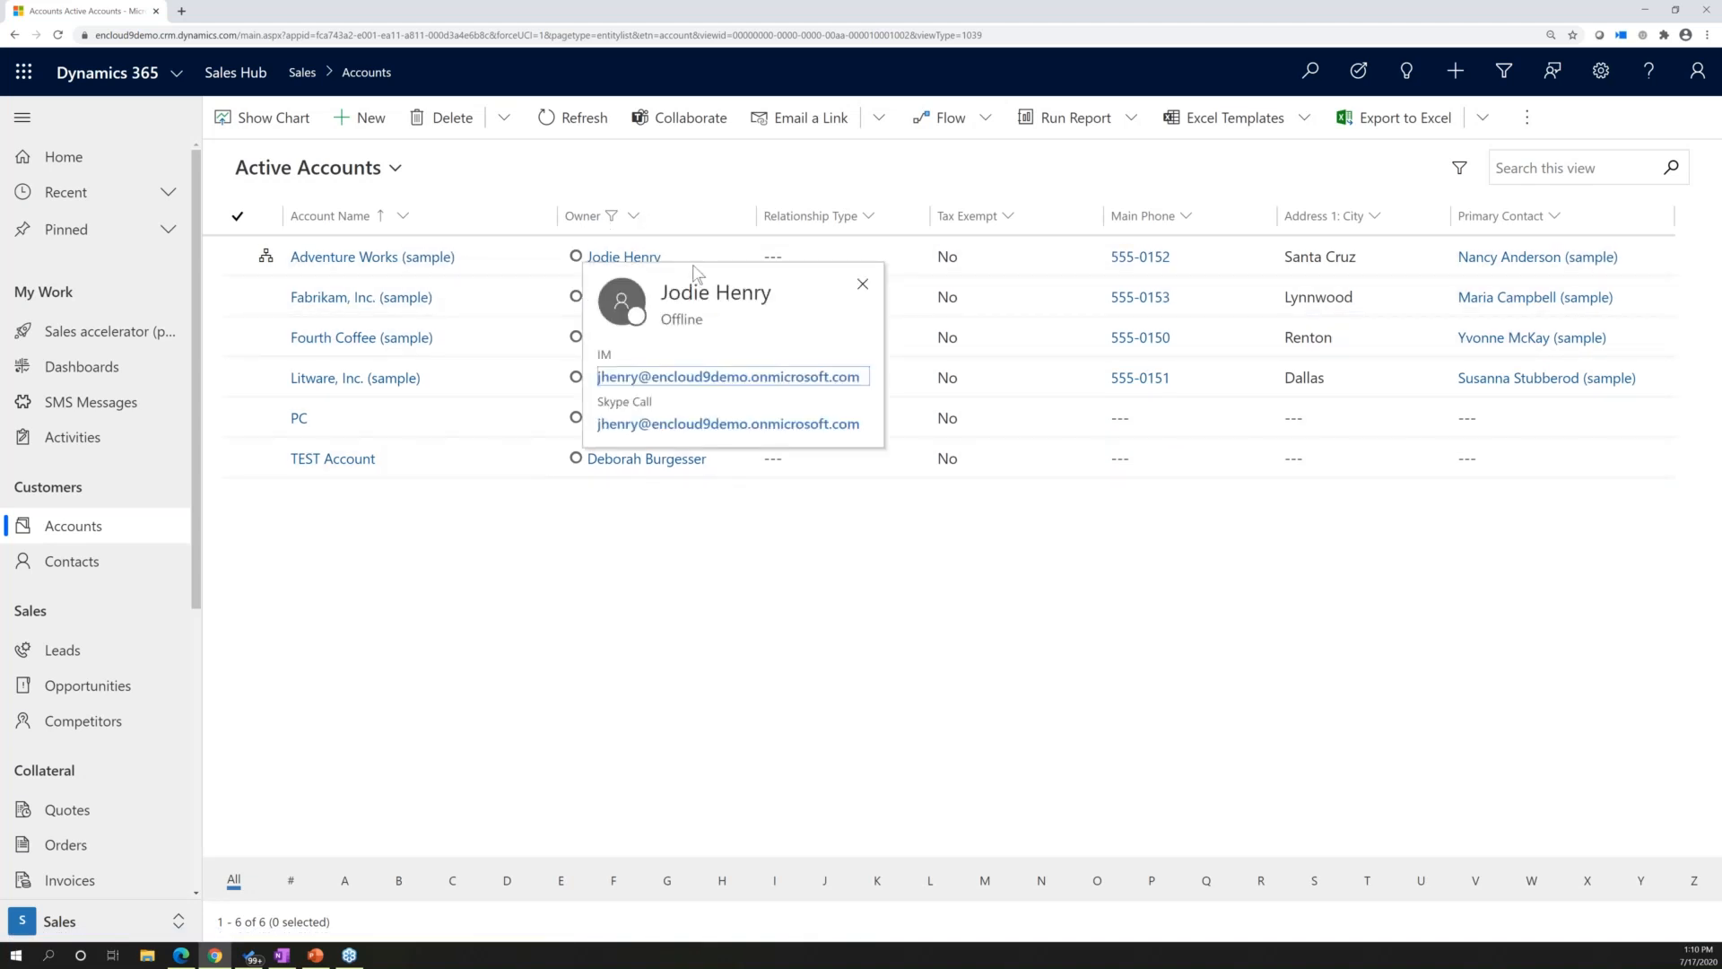
pyautogui.click(622, 600)
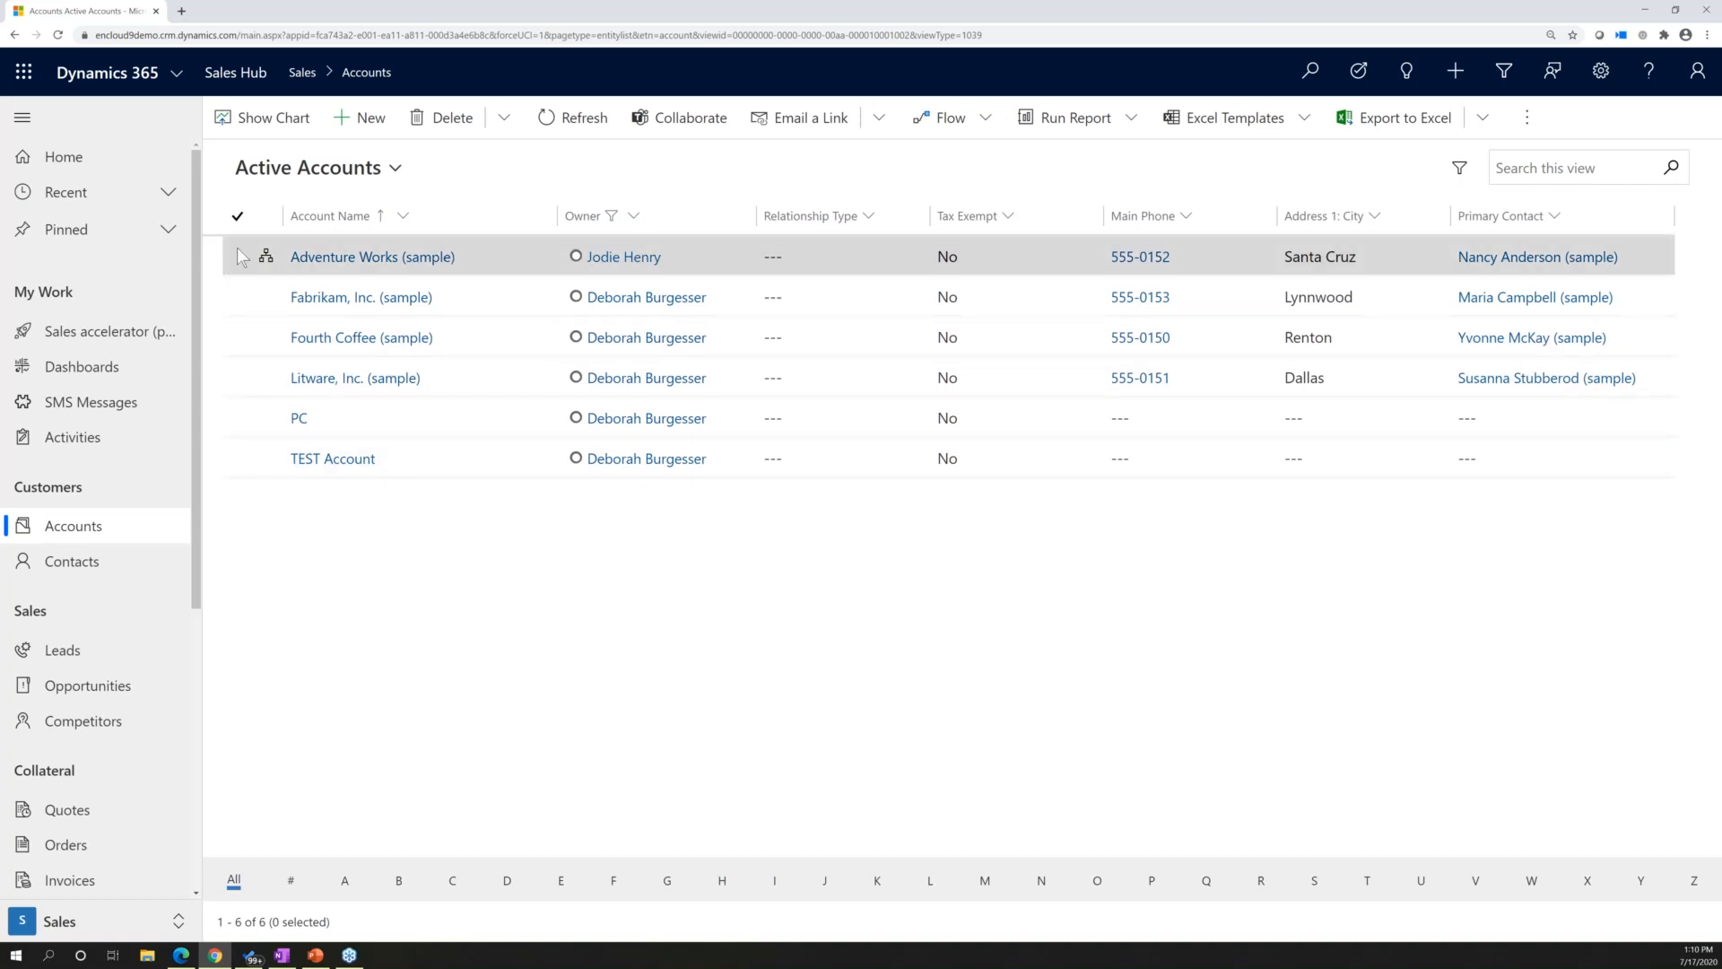
pyautogui.click(637, 219)
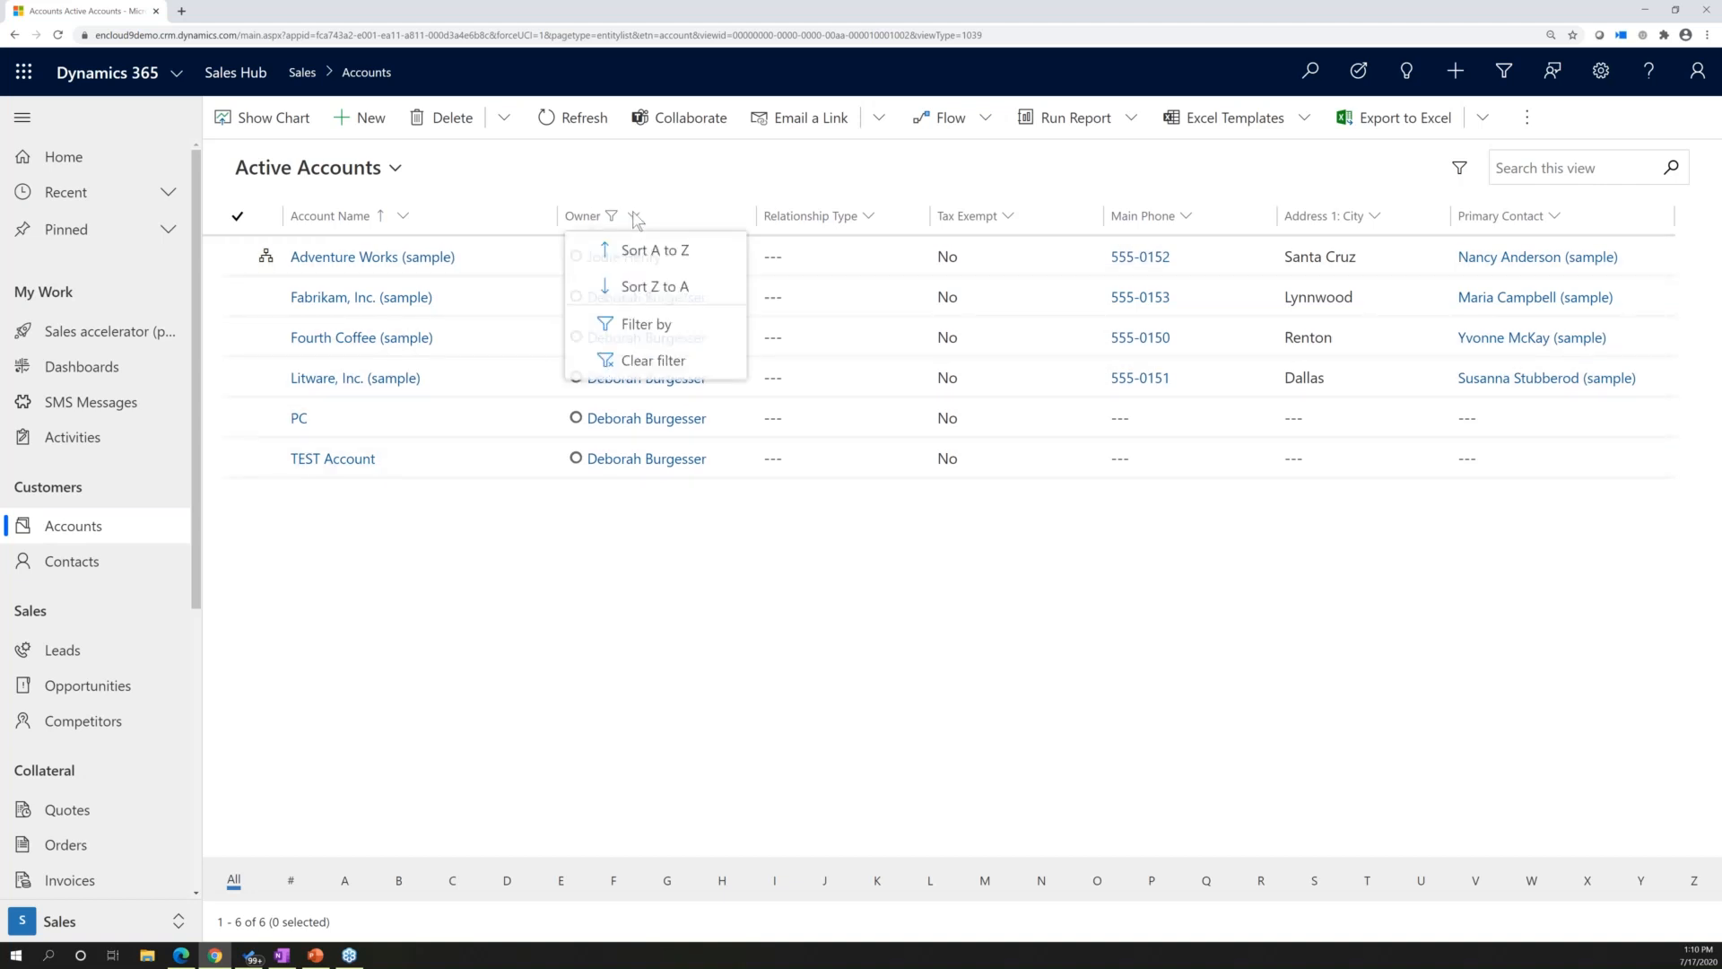
pyautogui.click(667, 375)
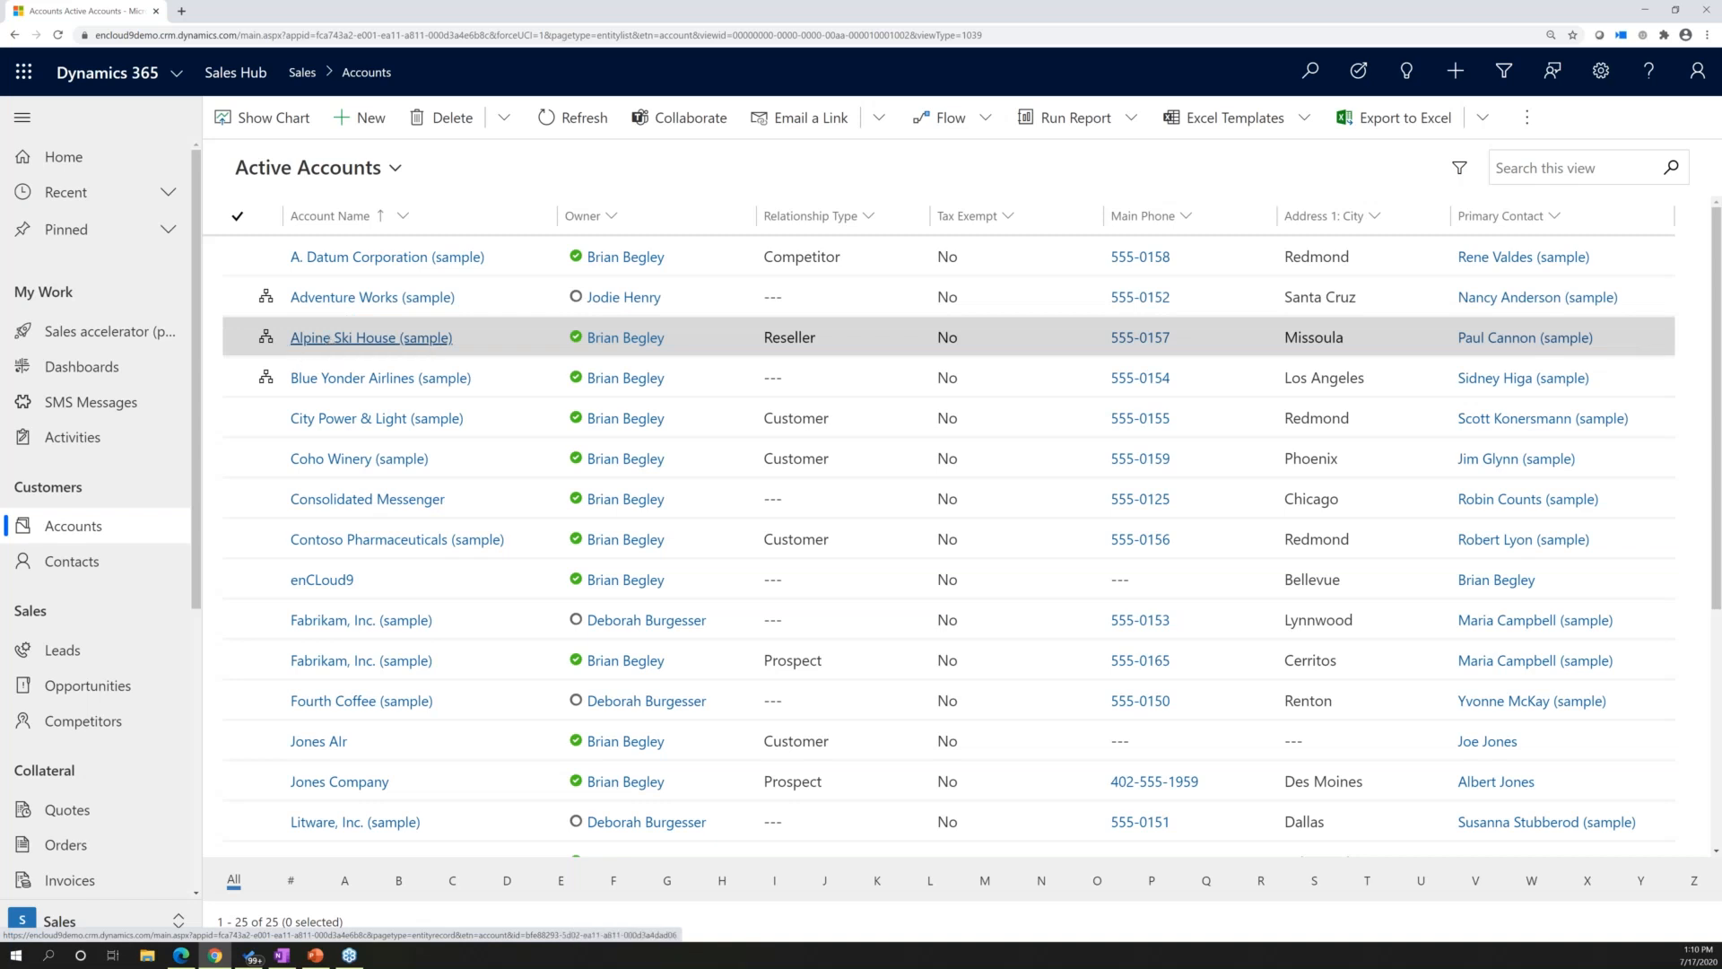
# Set the Parent Account of Fourth Coffee (sample) to Alpine Ski House (sample) and save the record.
pyautogui.click(339, 701)
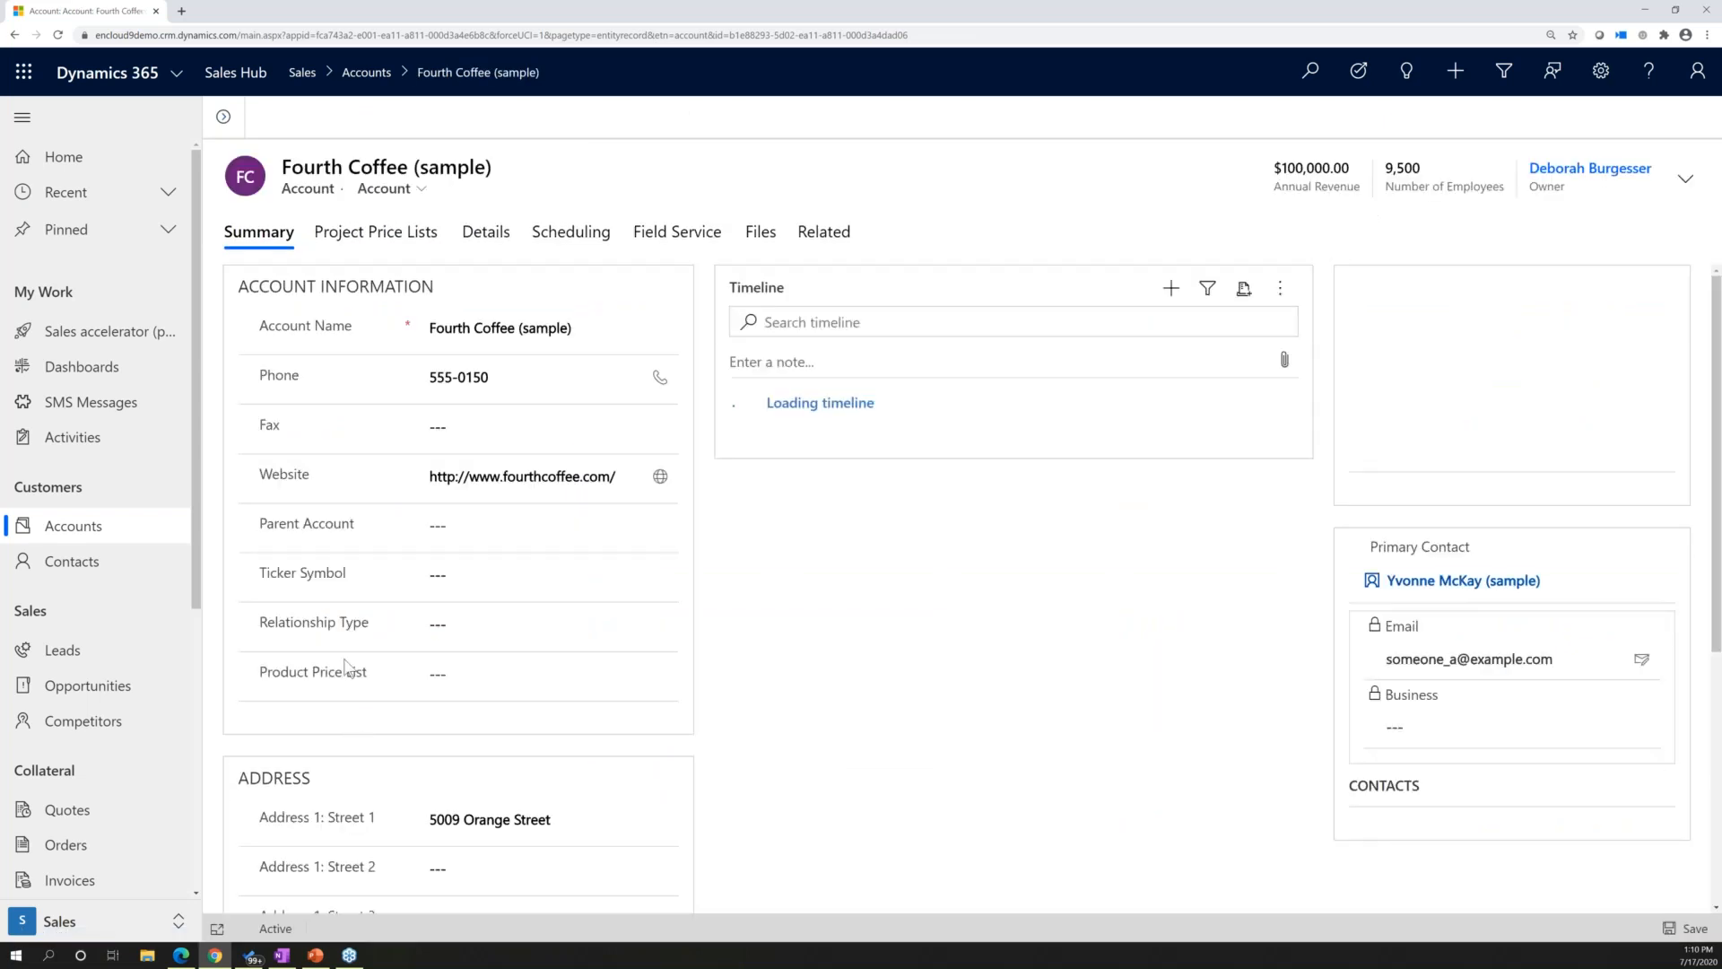
pyautogui.click(443, 534)
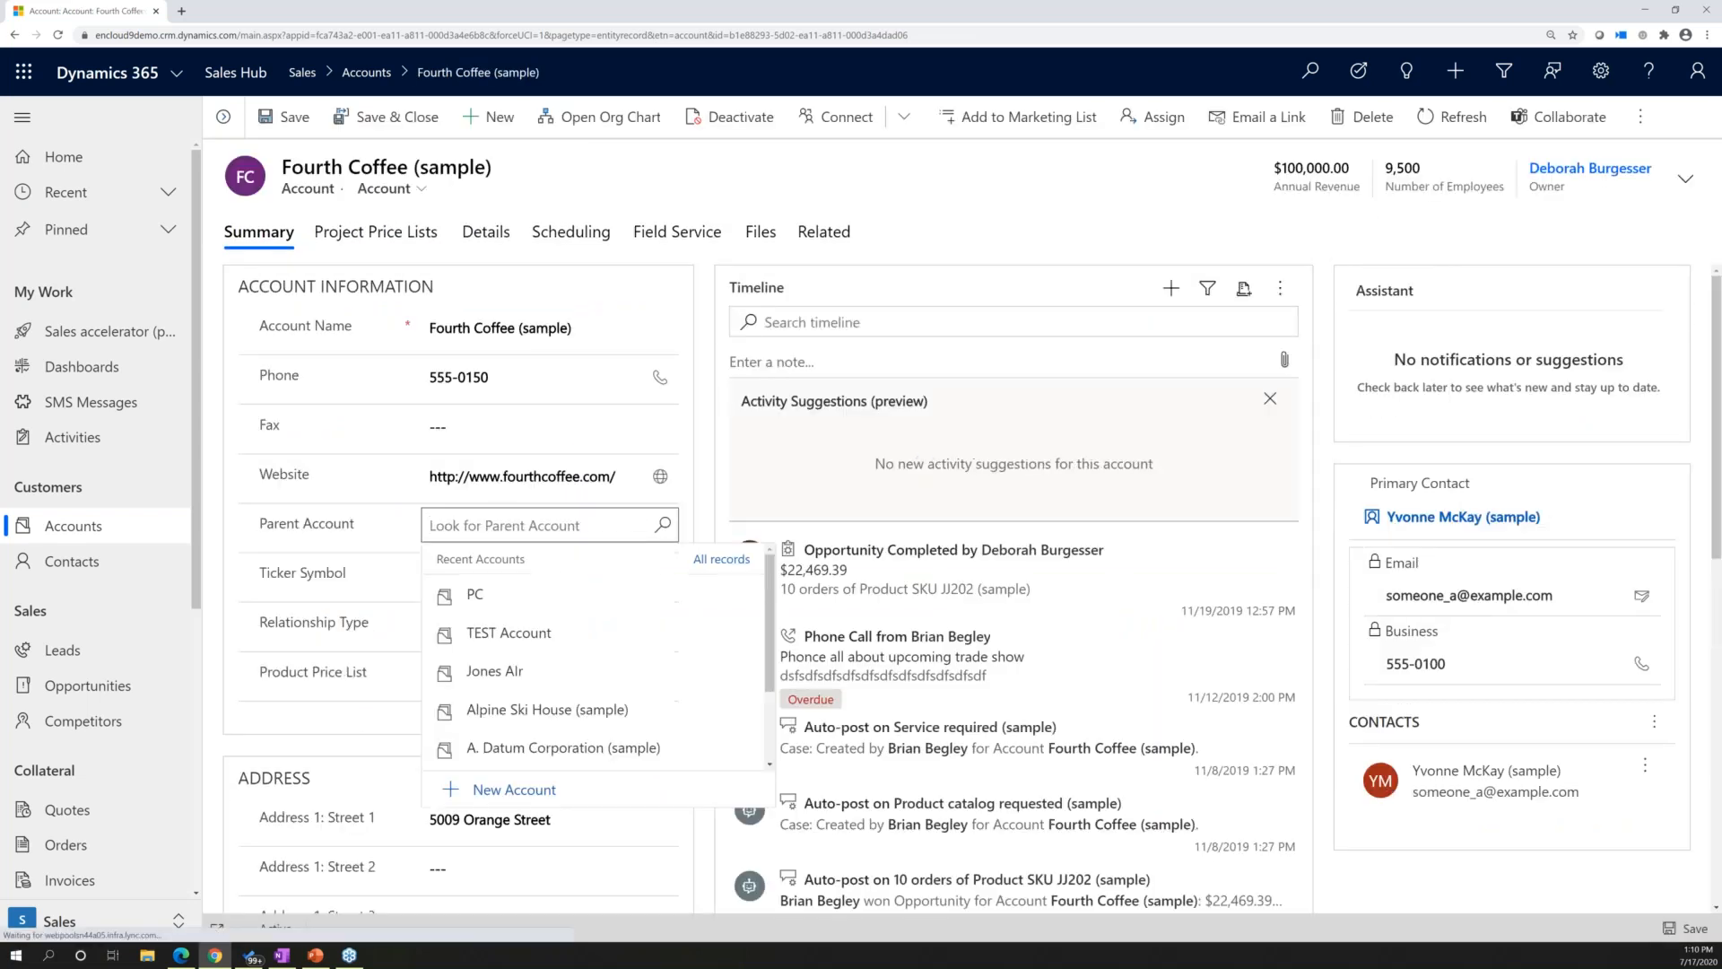
pyautogui.click(523, 712)
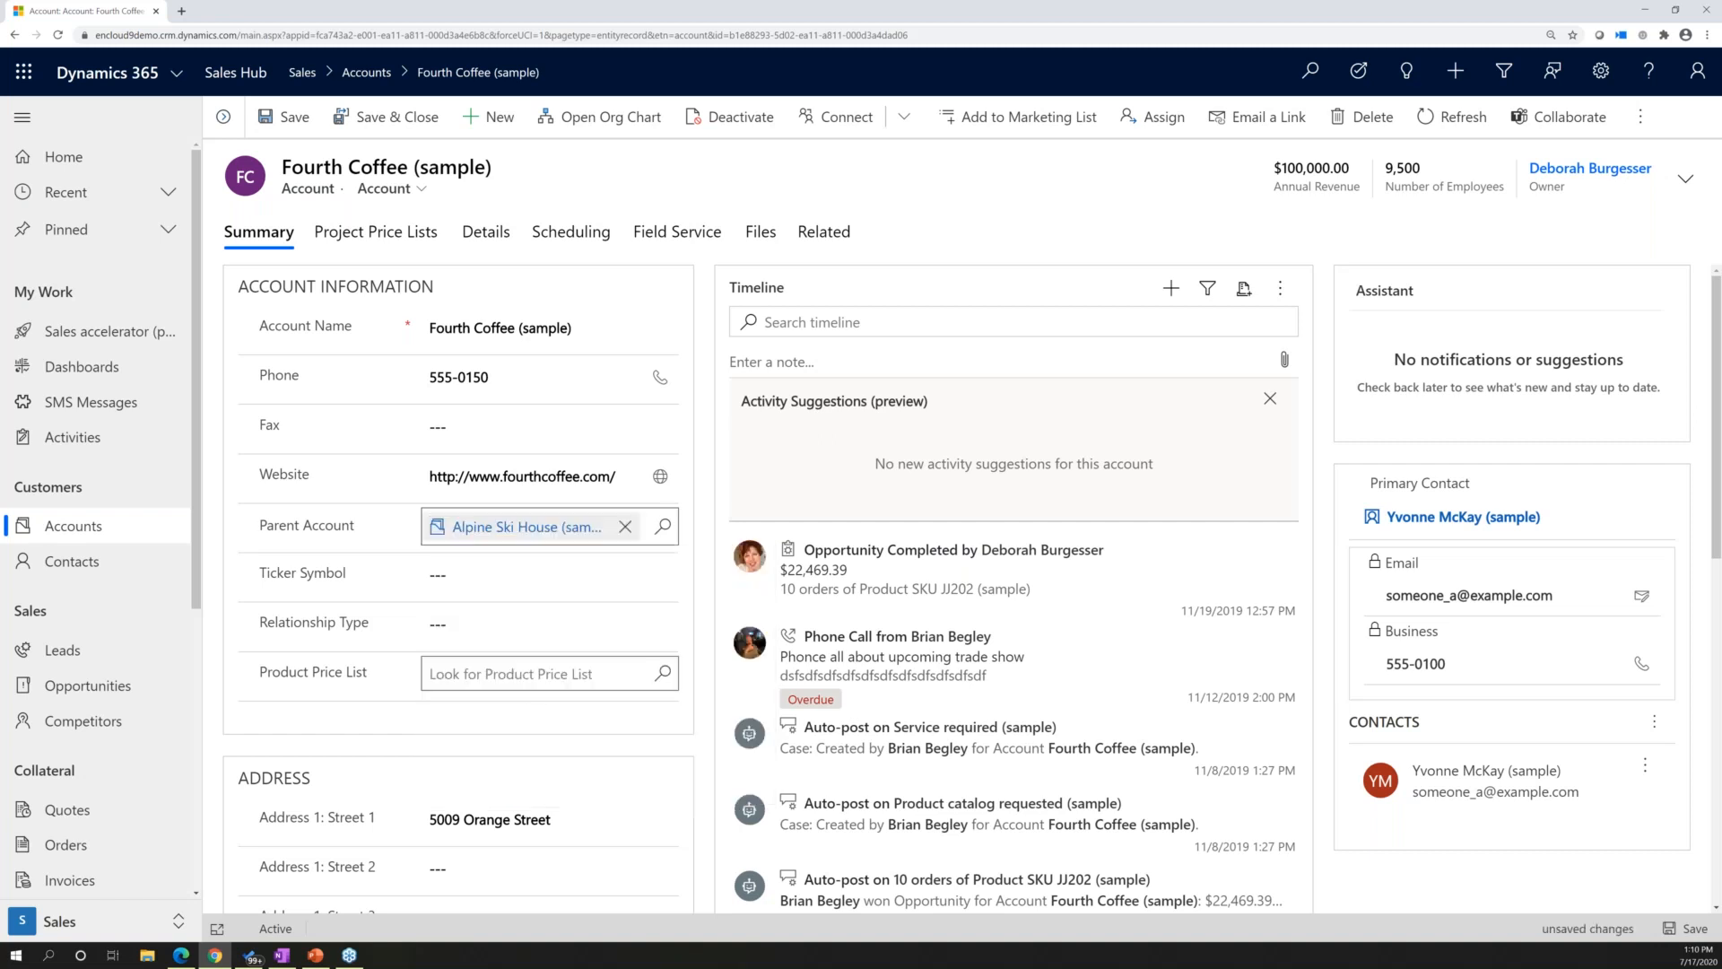
pyautogui.click(1672, 929)
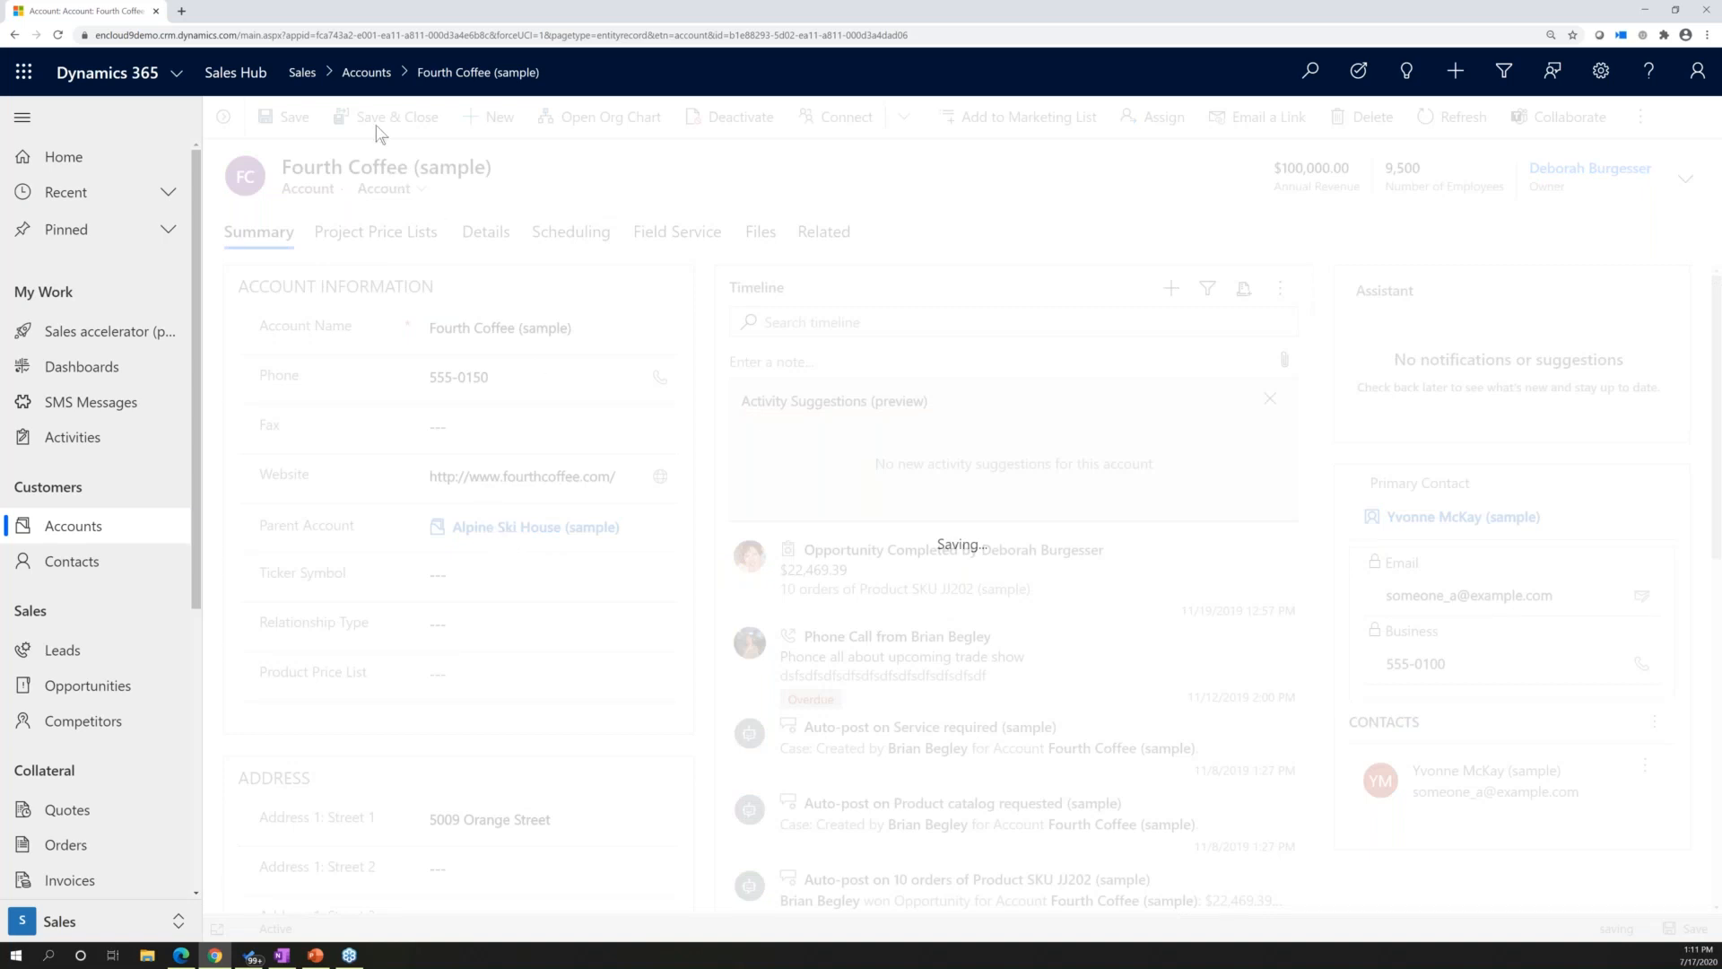
# Return to the Active Accounts view and open the account hierarchy of Fourth Coffee (sample).
pyautogui.click(381, 76)
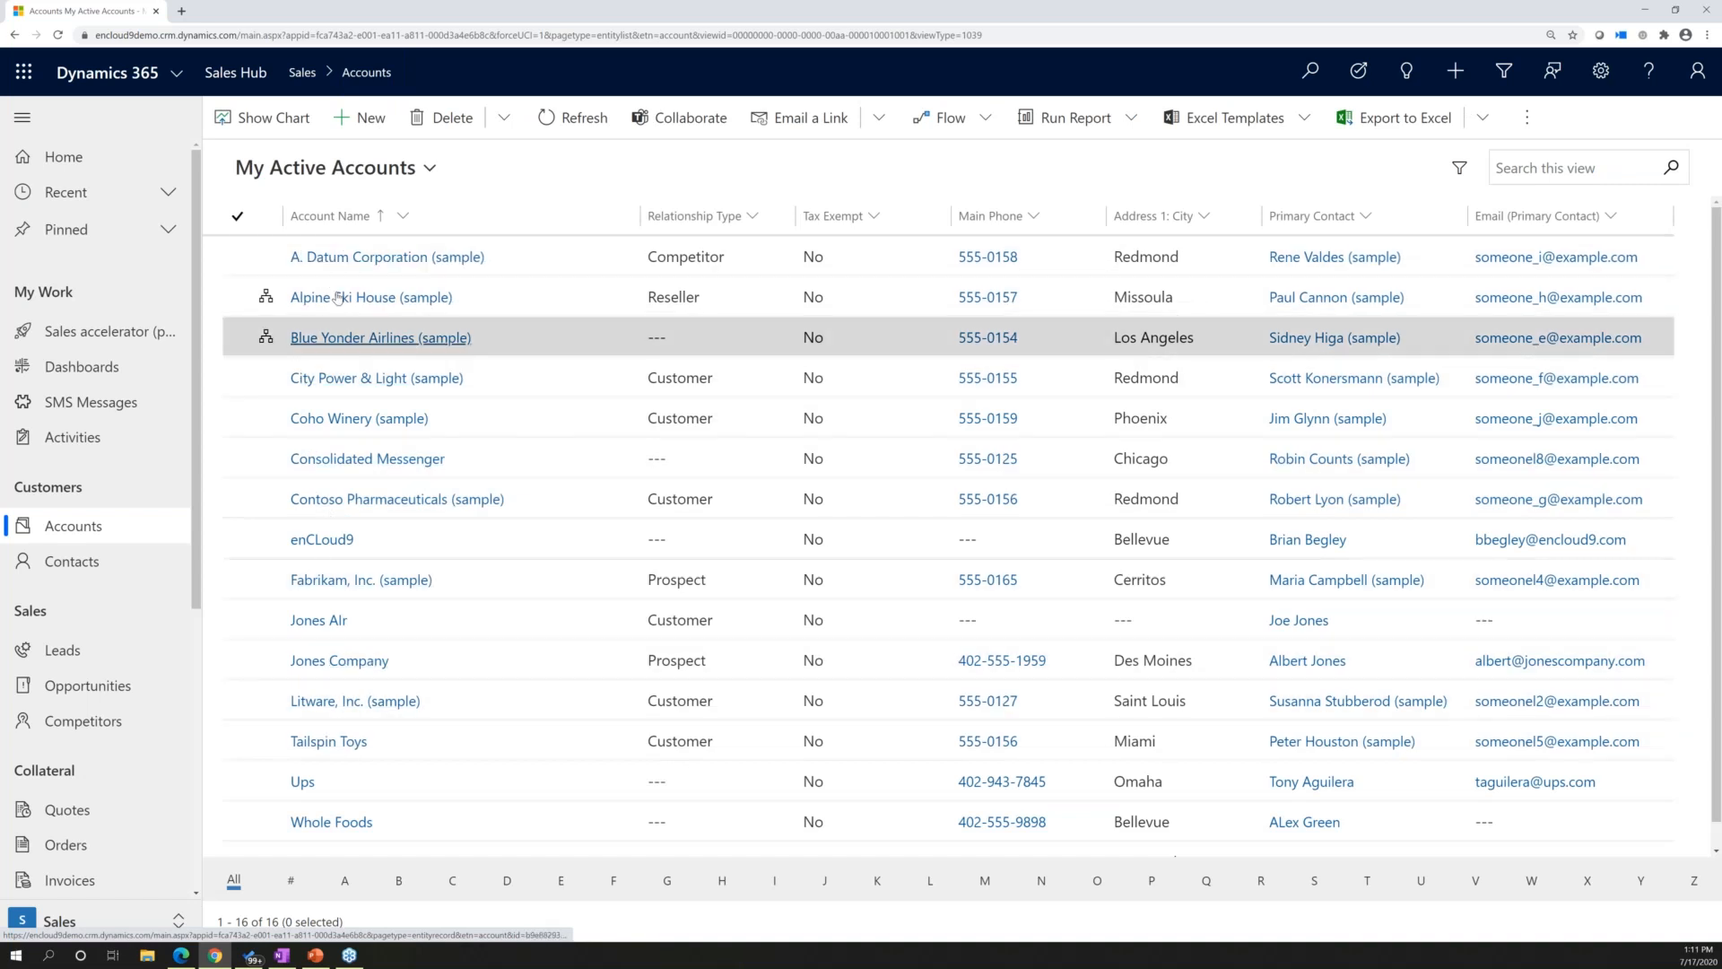
pyautogui.click(429, 188)
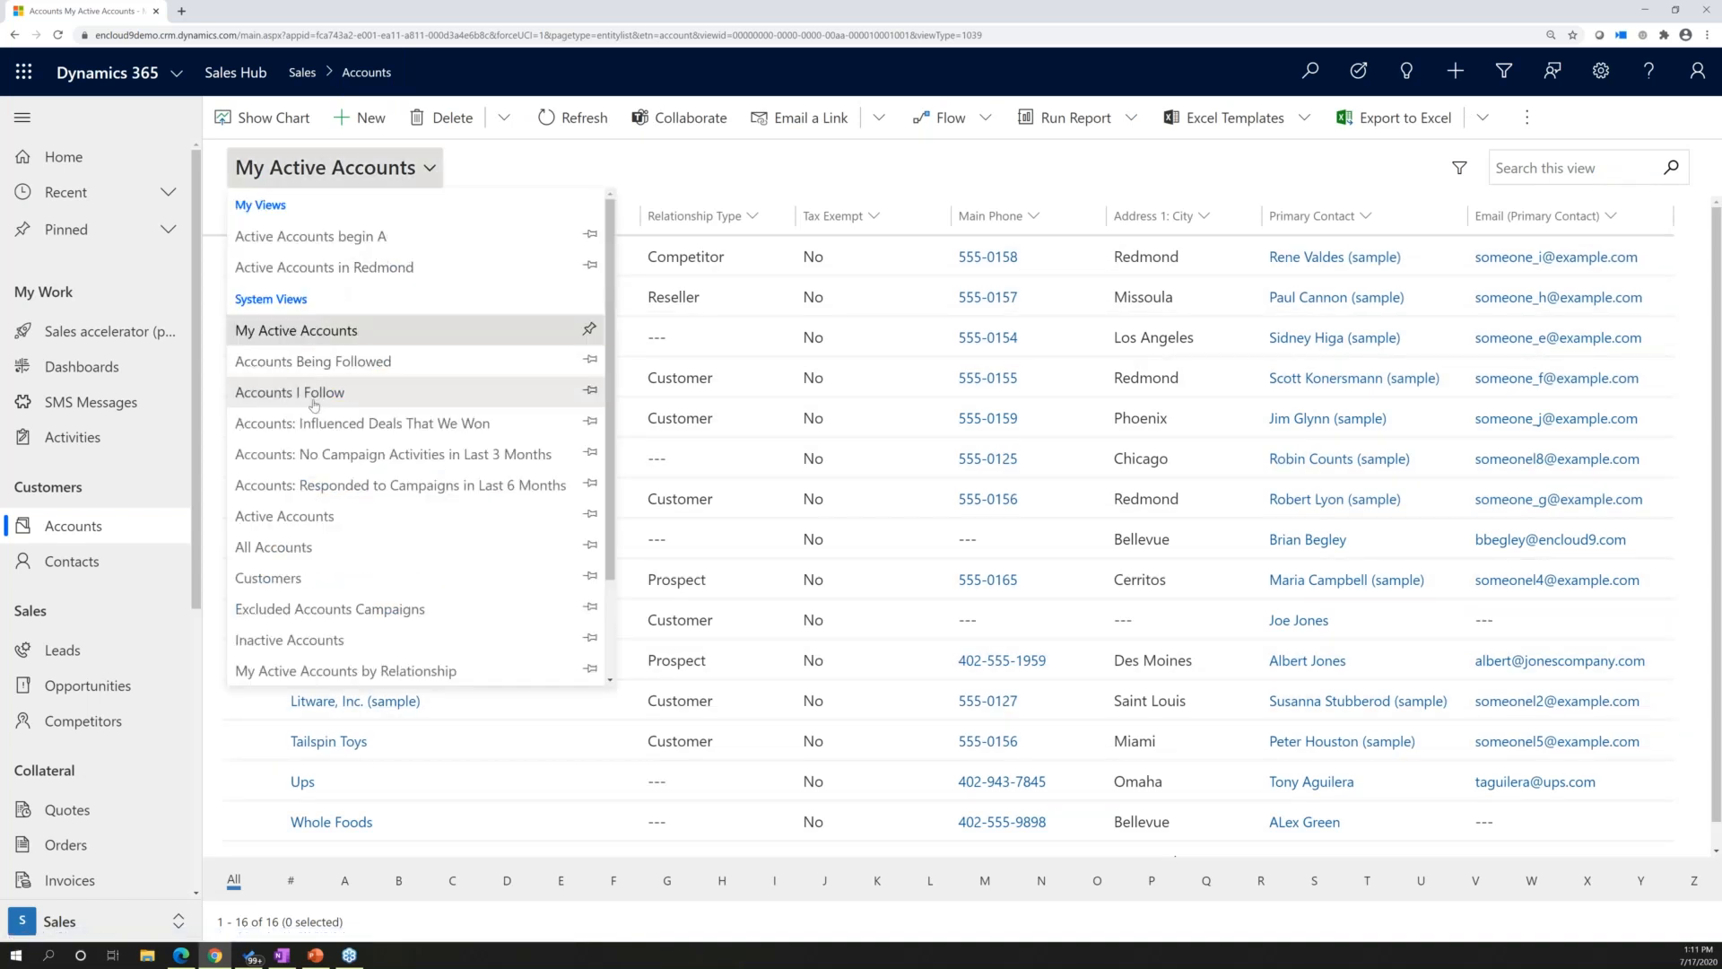
pyautogui.click(301, 520)
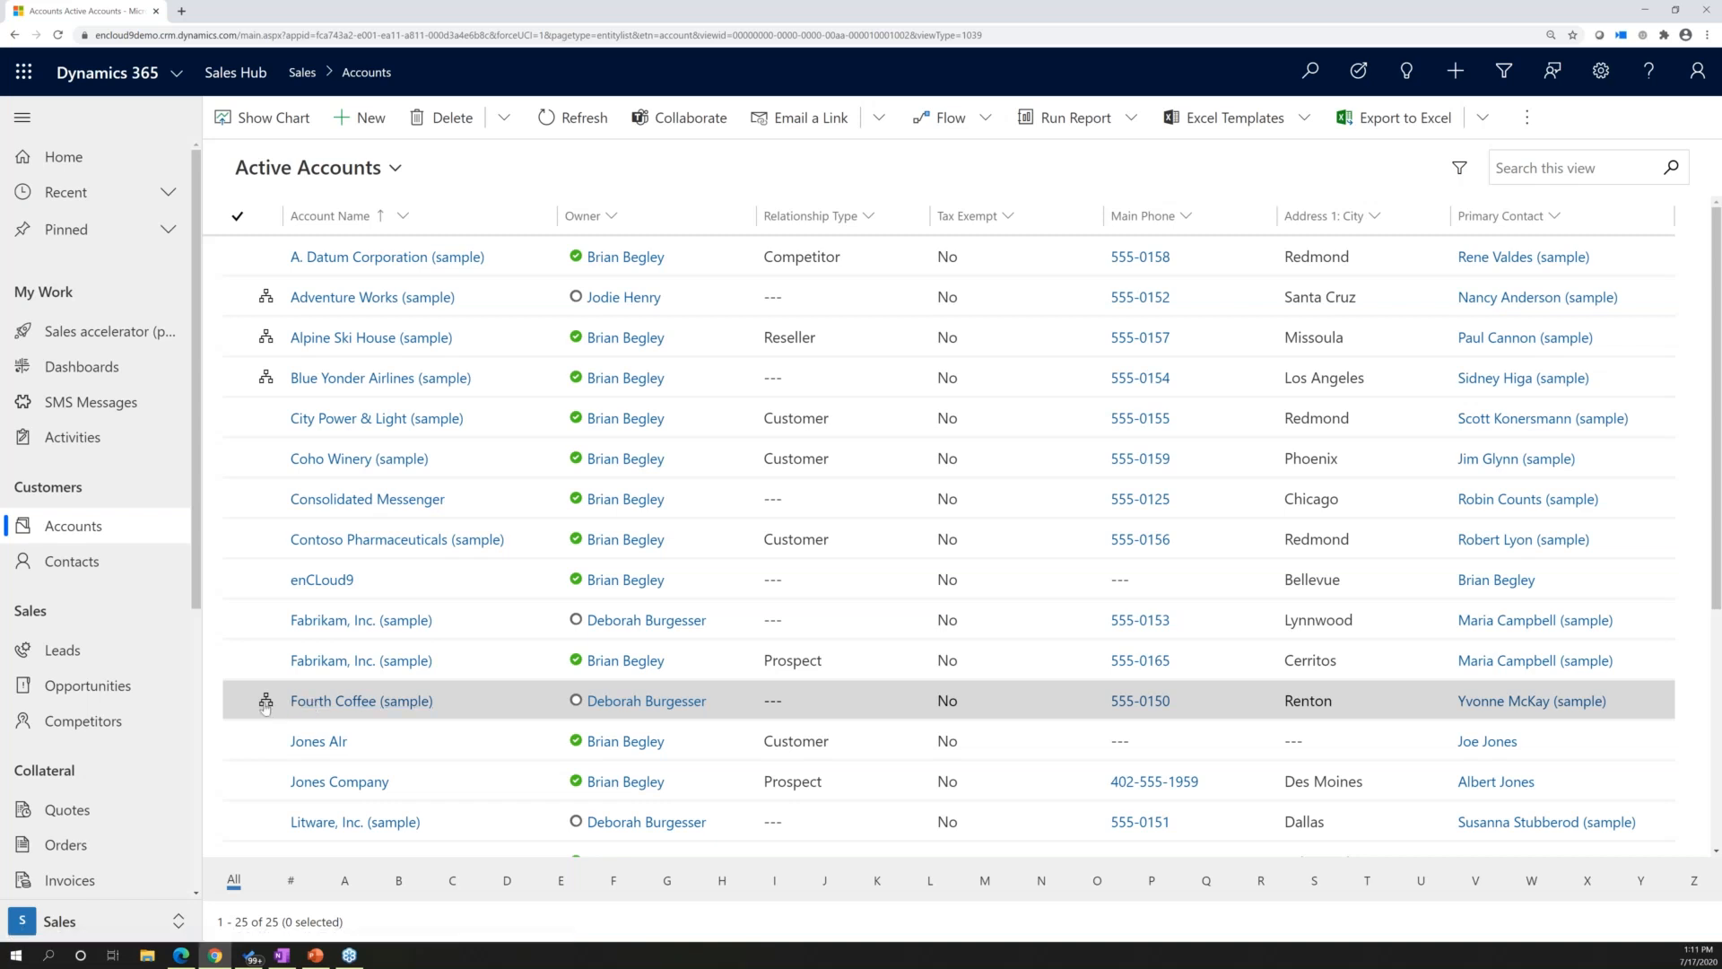
pyautogui.click(266, 703)
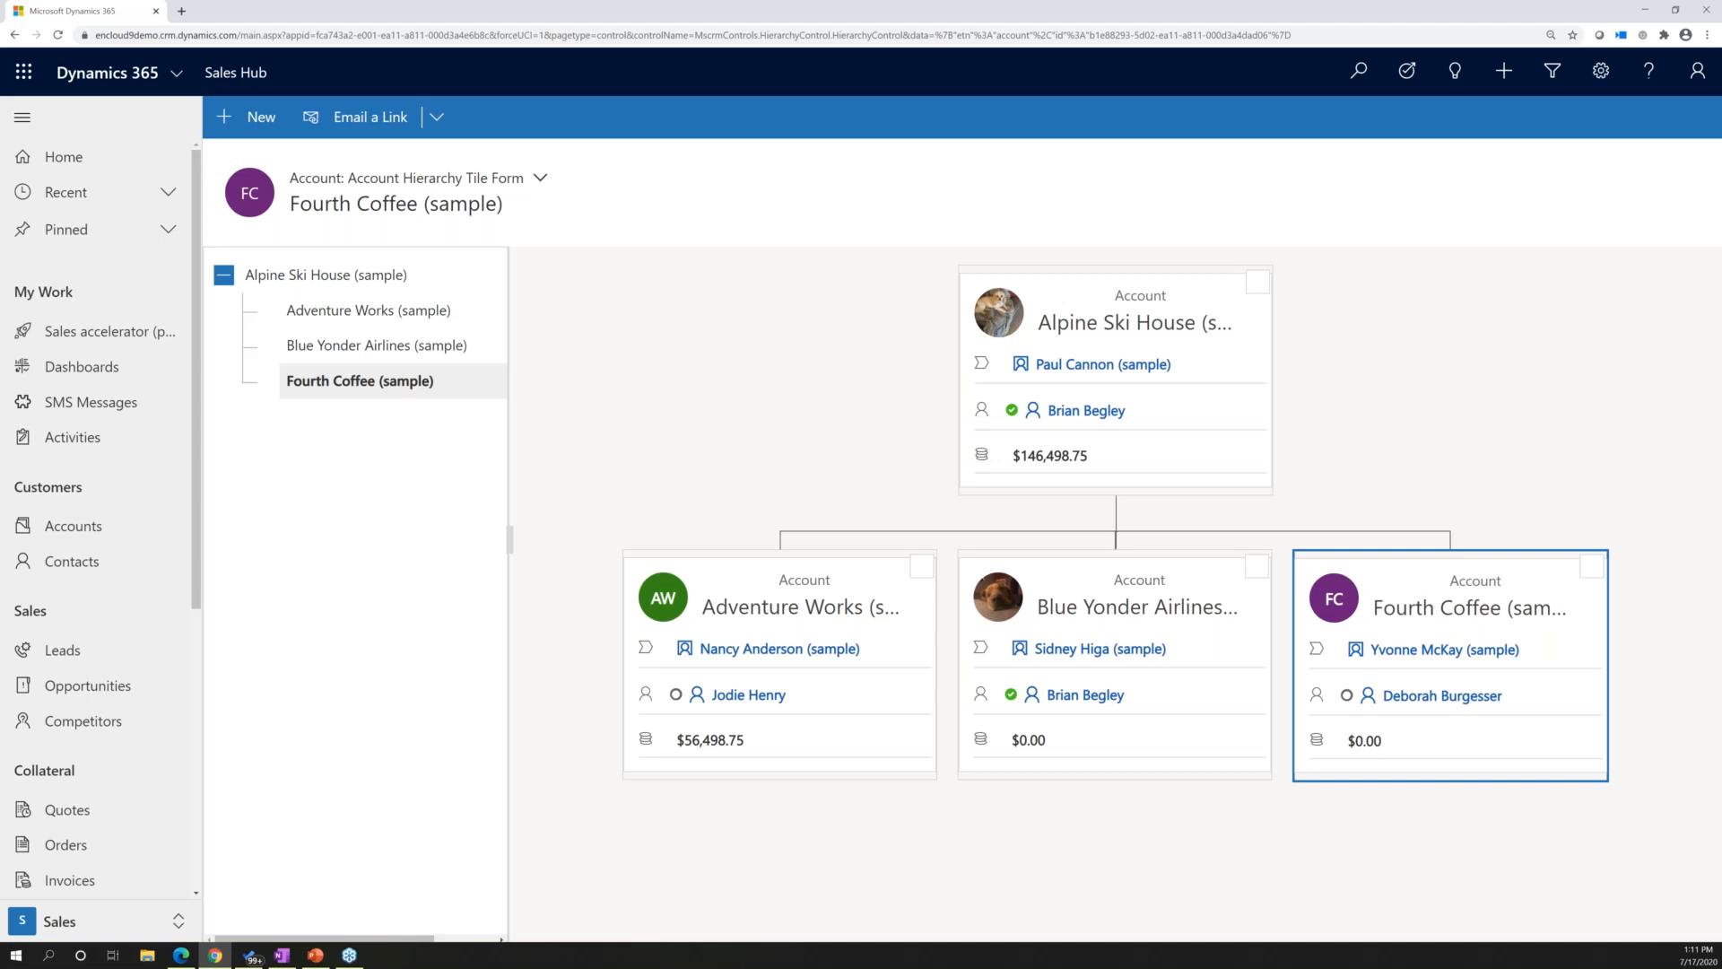
pyautogui.hotkey('alt', 'Tab')
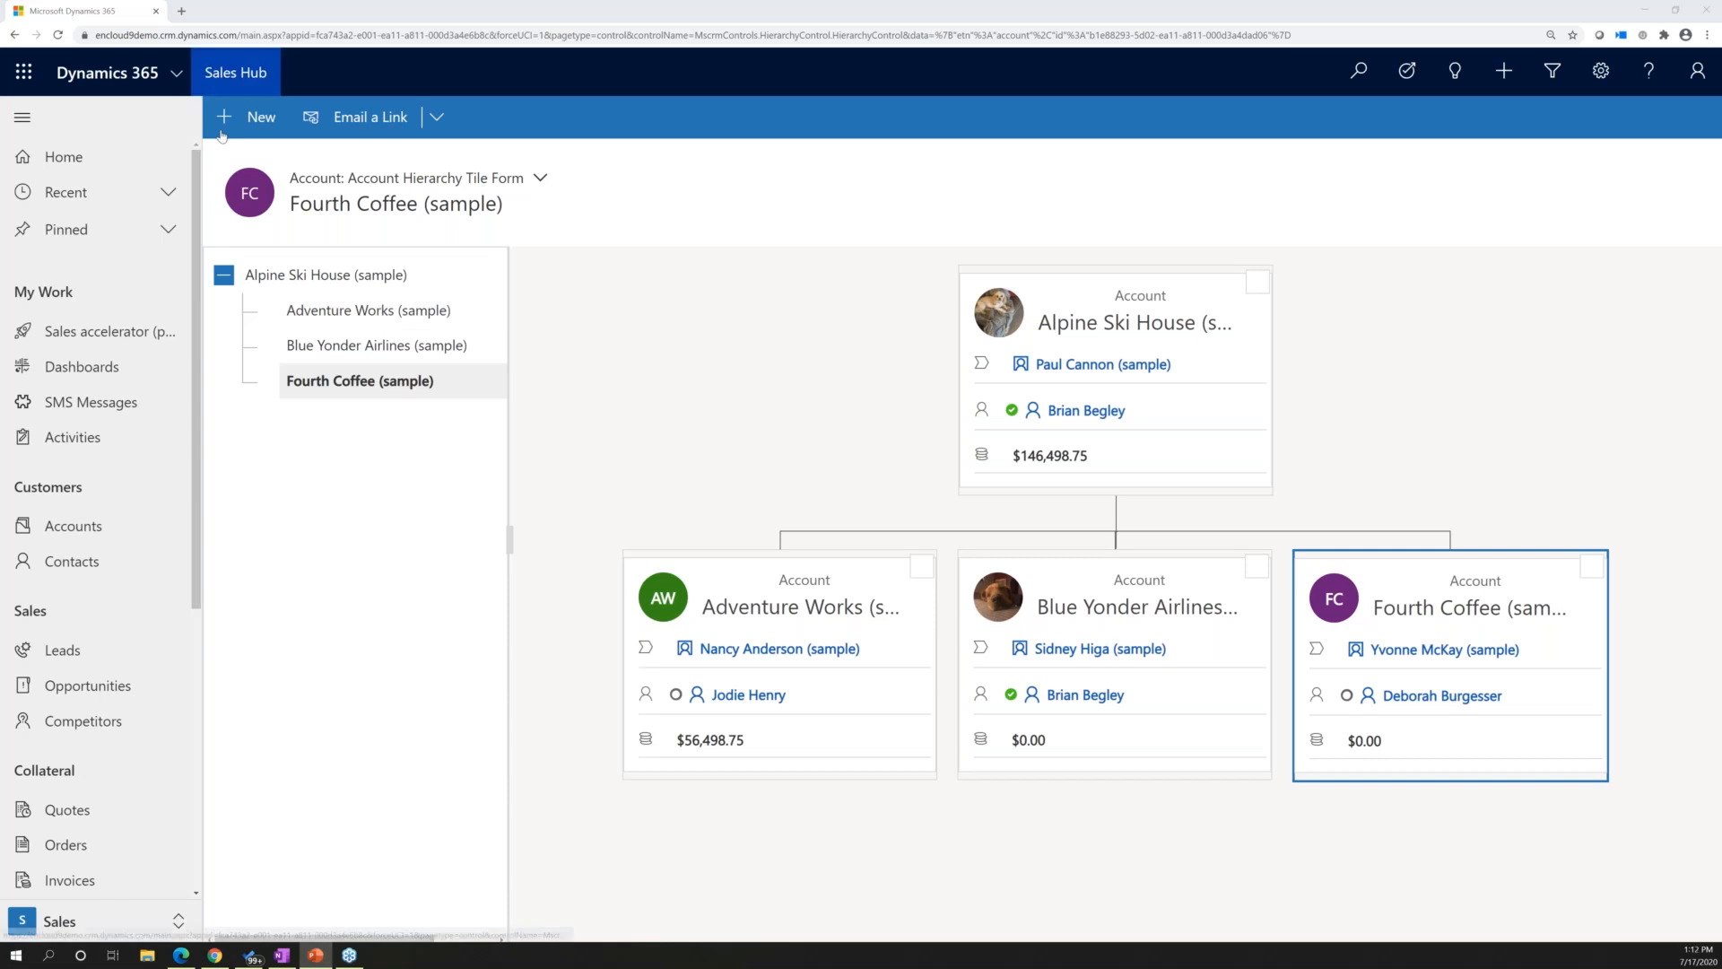
# Leave the account hierarchy, go to Activities and switch the list to the My Tasks view.
pyautogui.click(72, 534)
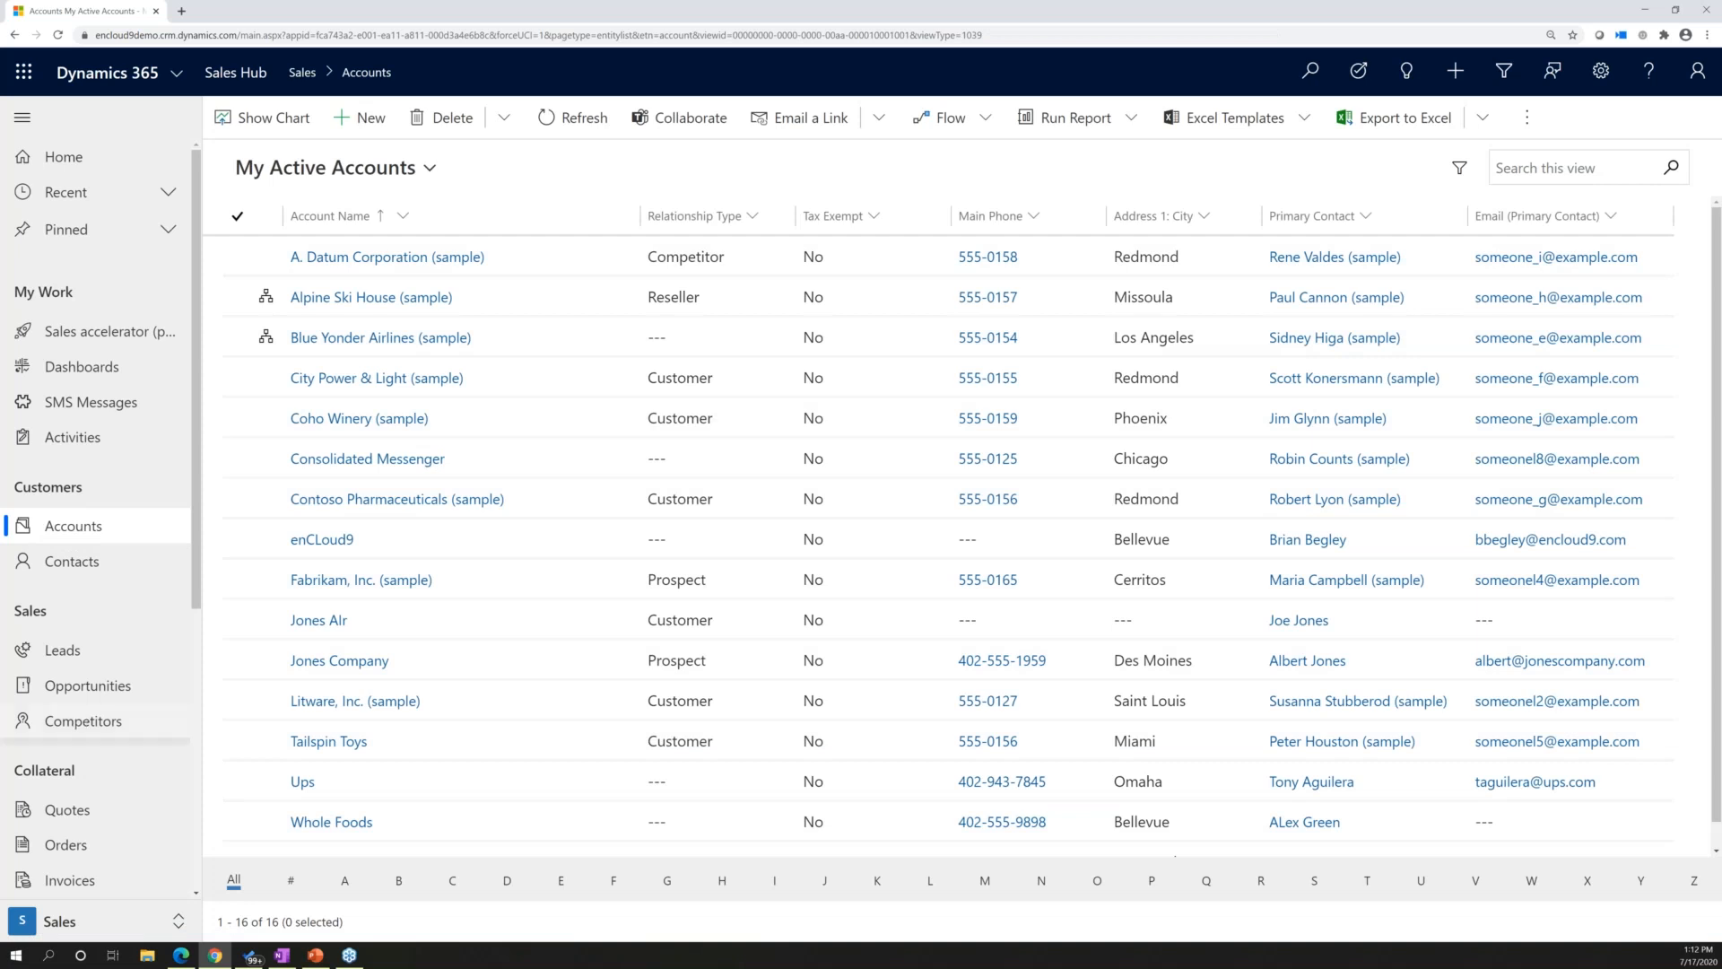
pyautogui.click(83, 446)
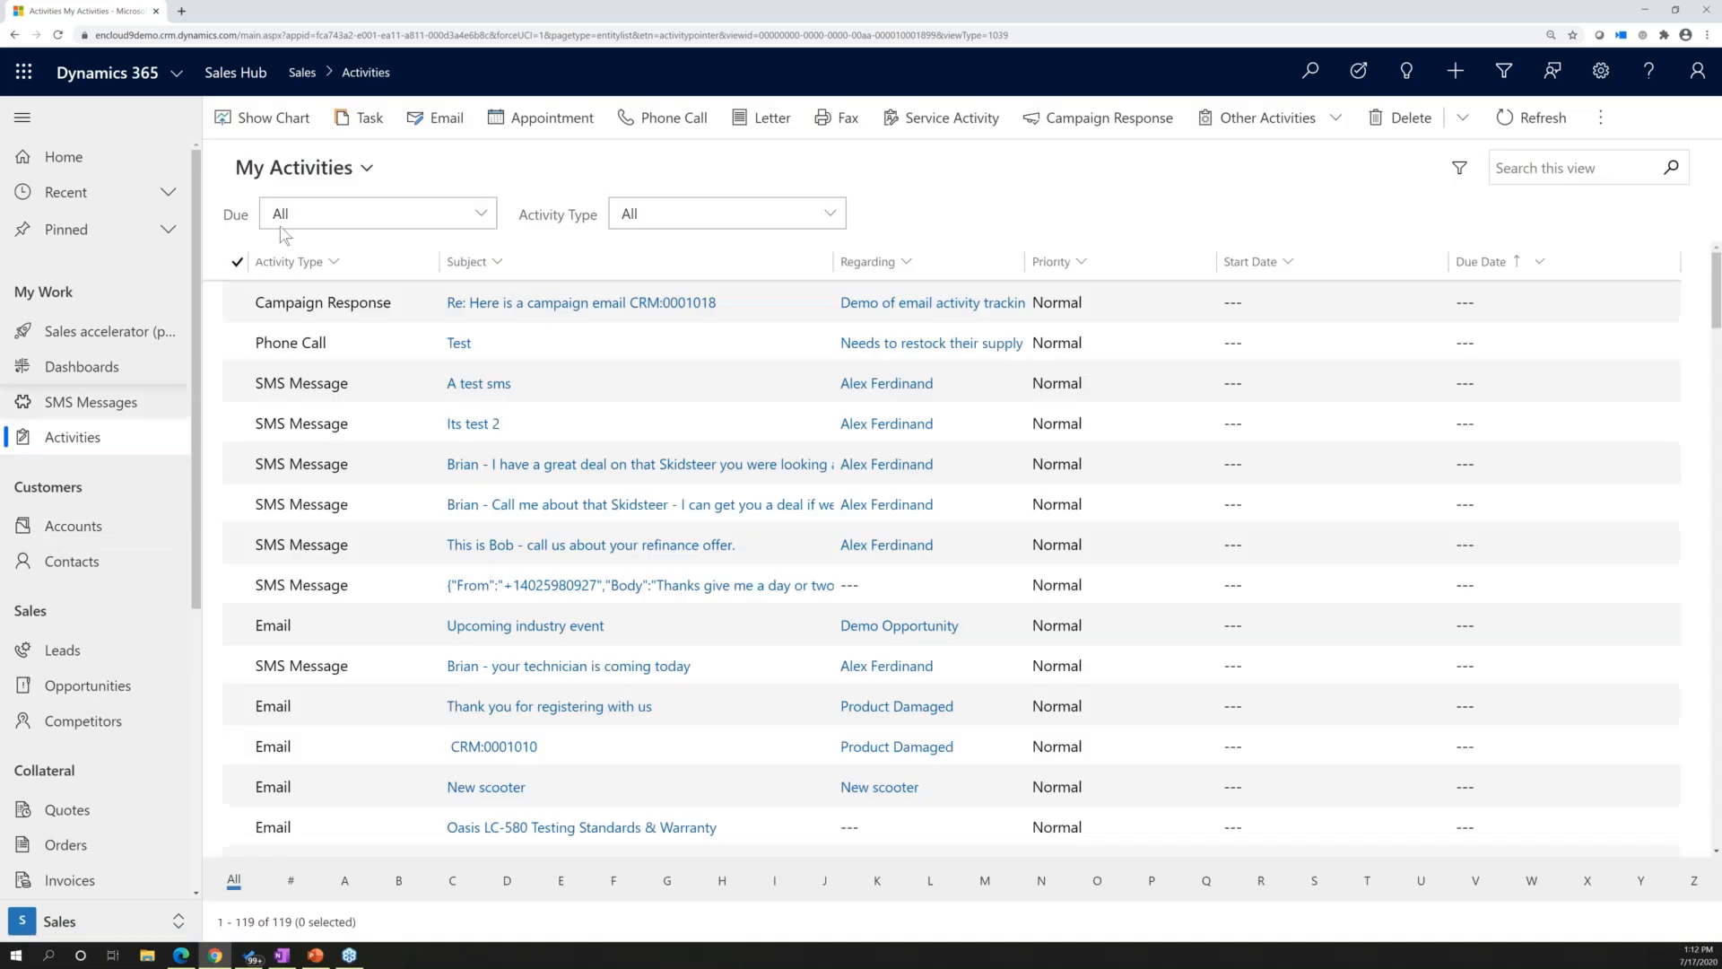
pyautogui.click(373, 177)
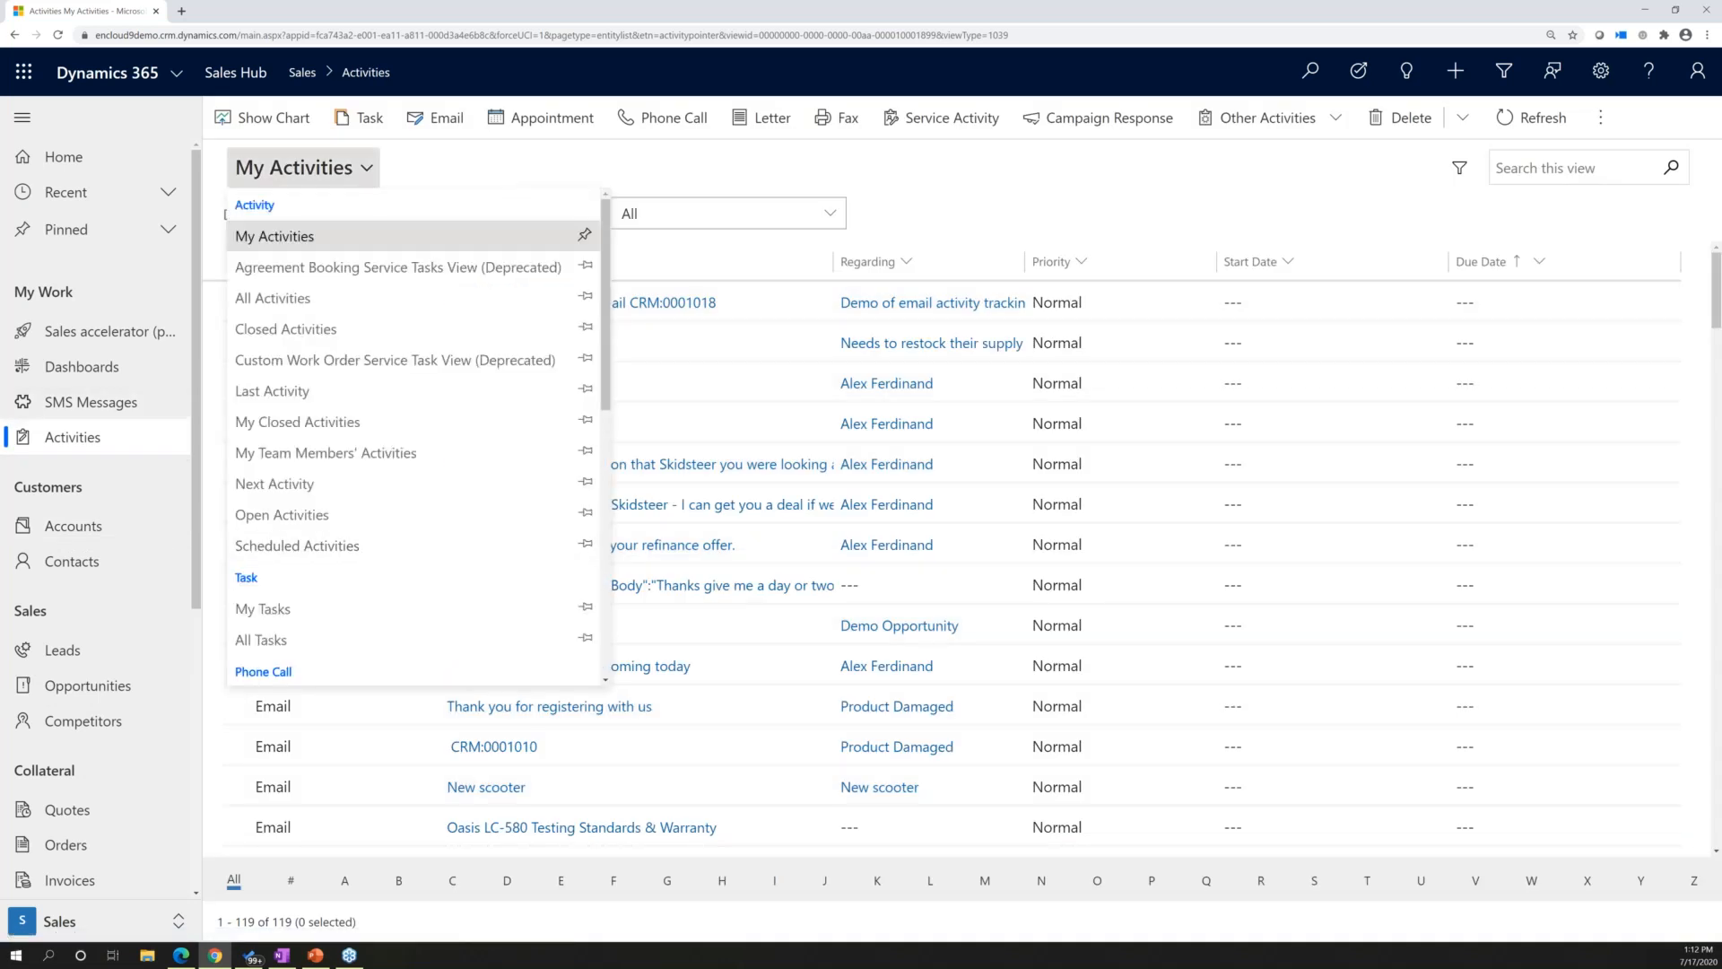
pyautogui.click(282, 611)
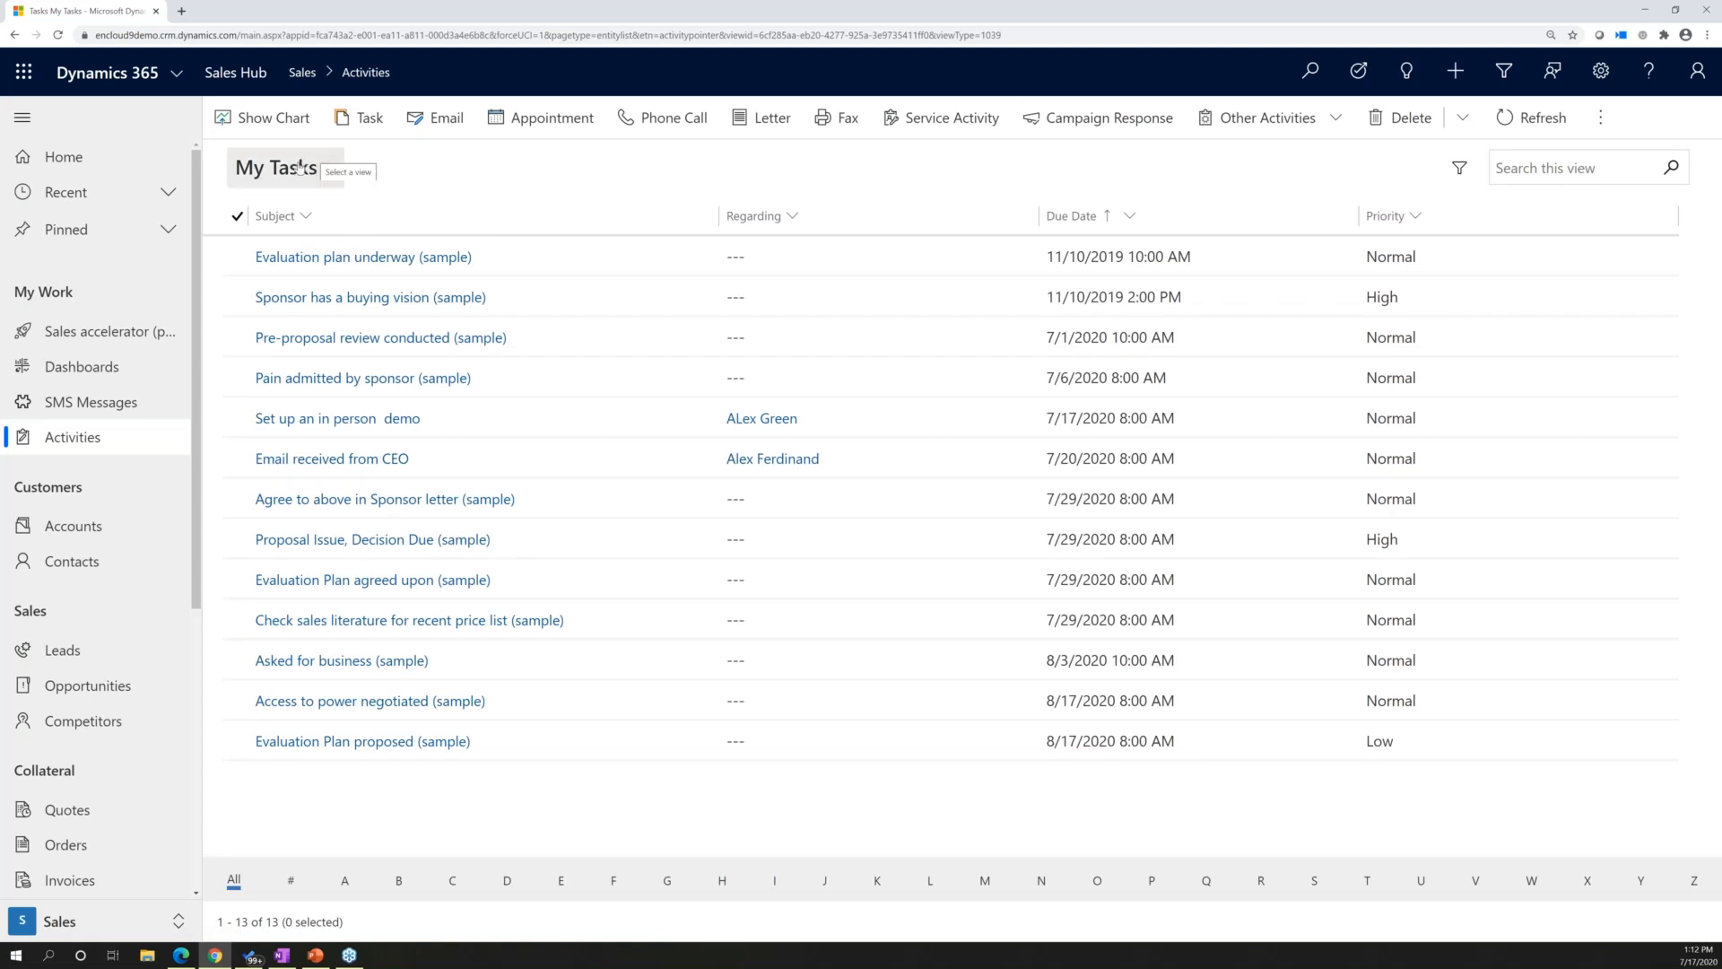
# Filter the My Tasks list to tasks with a Due Date of This week and review the resulting advanced filter conditions.
pyautogui.click(1130, 216)
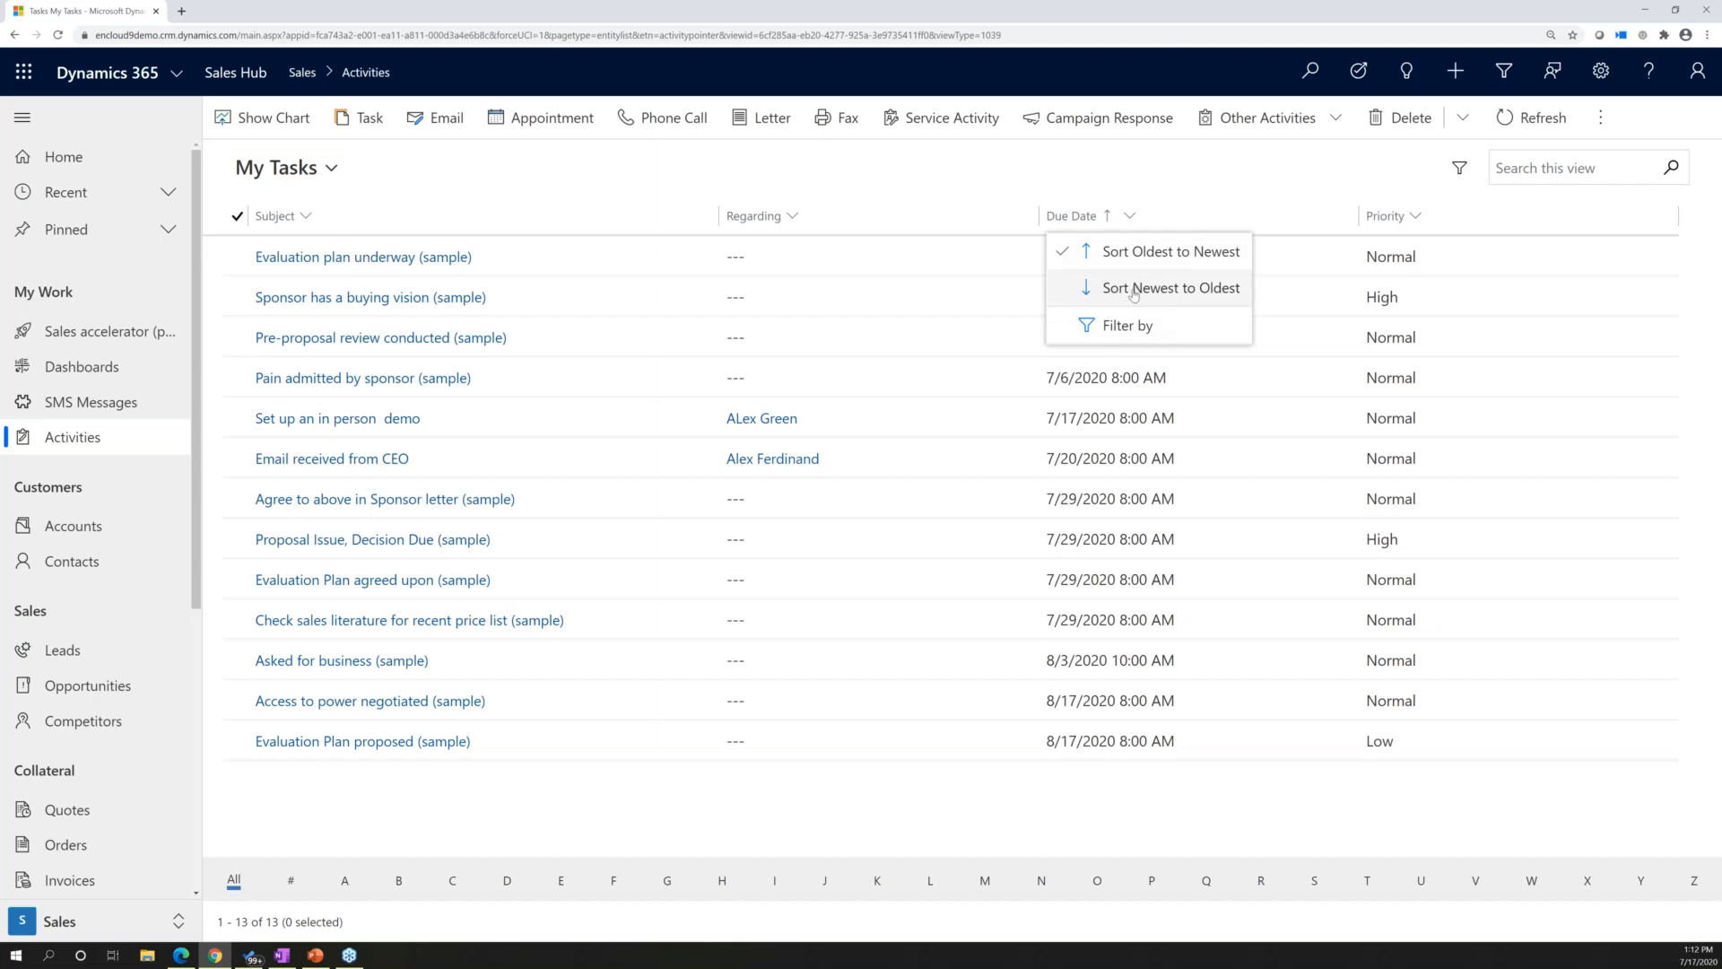
pyautogui.click(1117, 327)
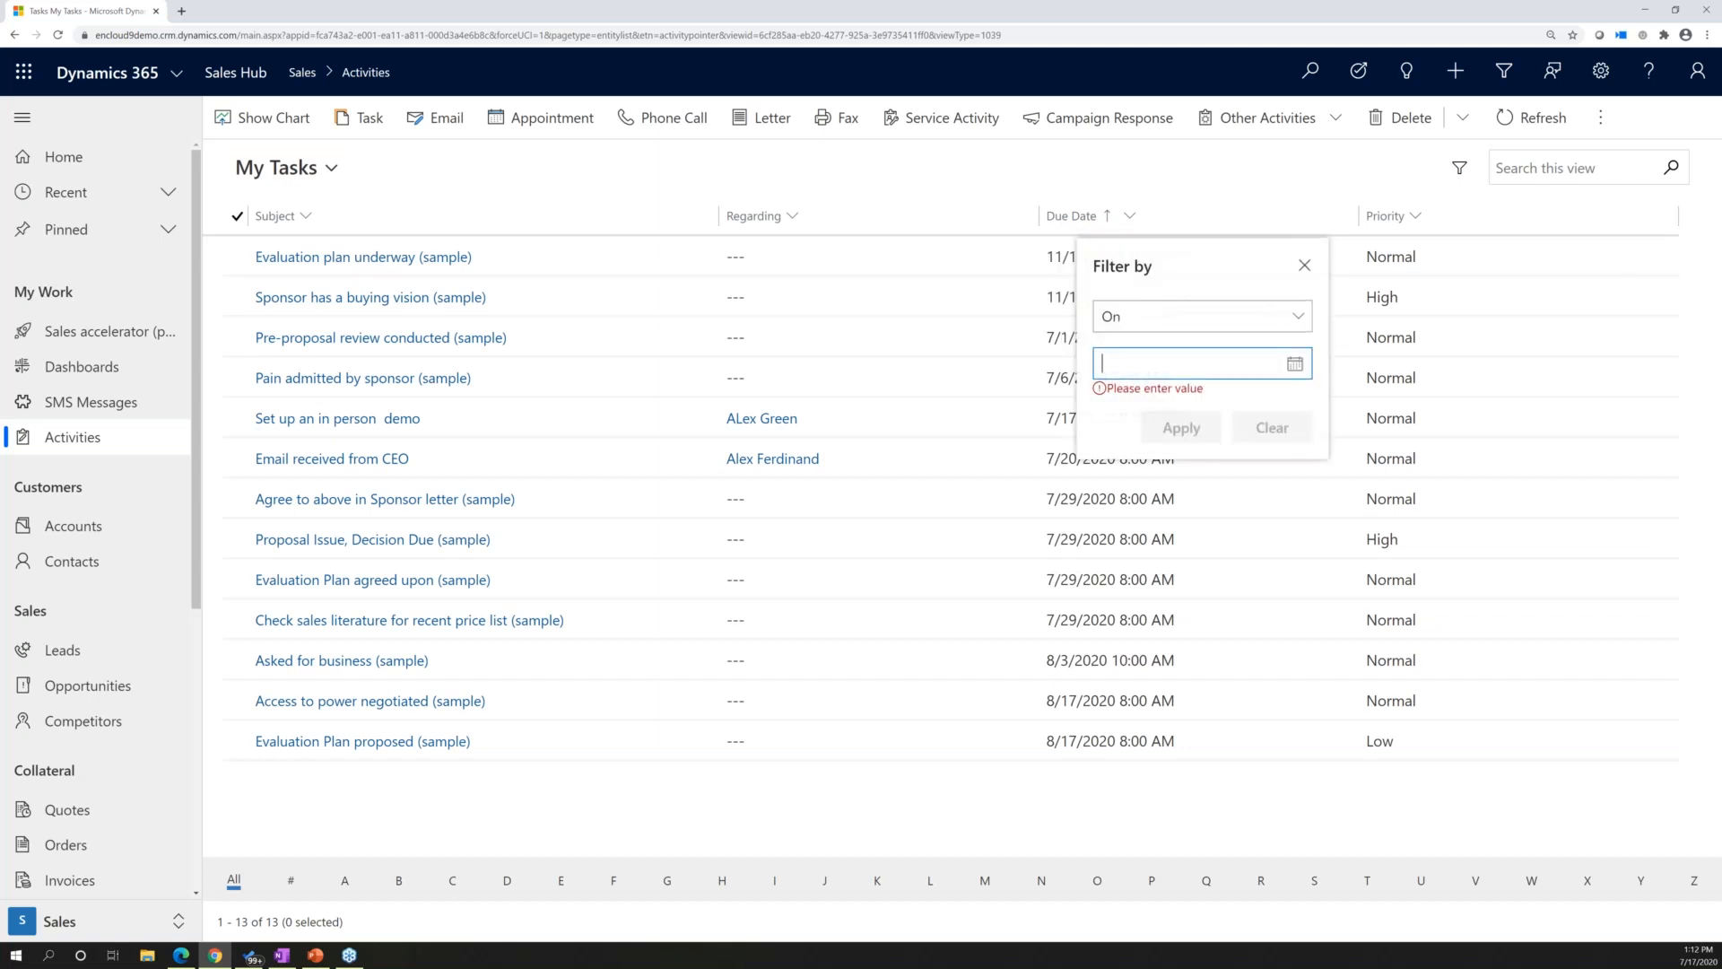
pyautogui.click(1297, 316)
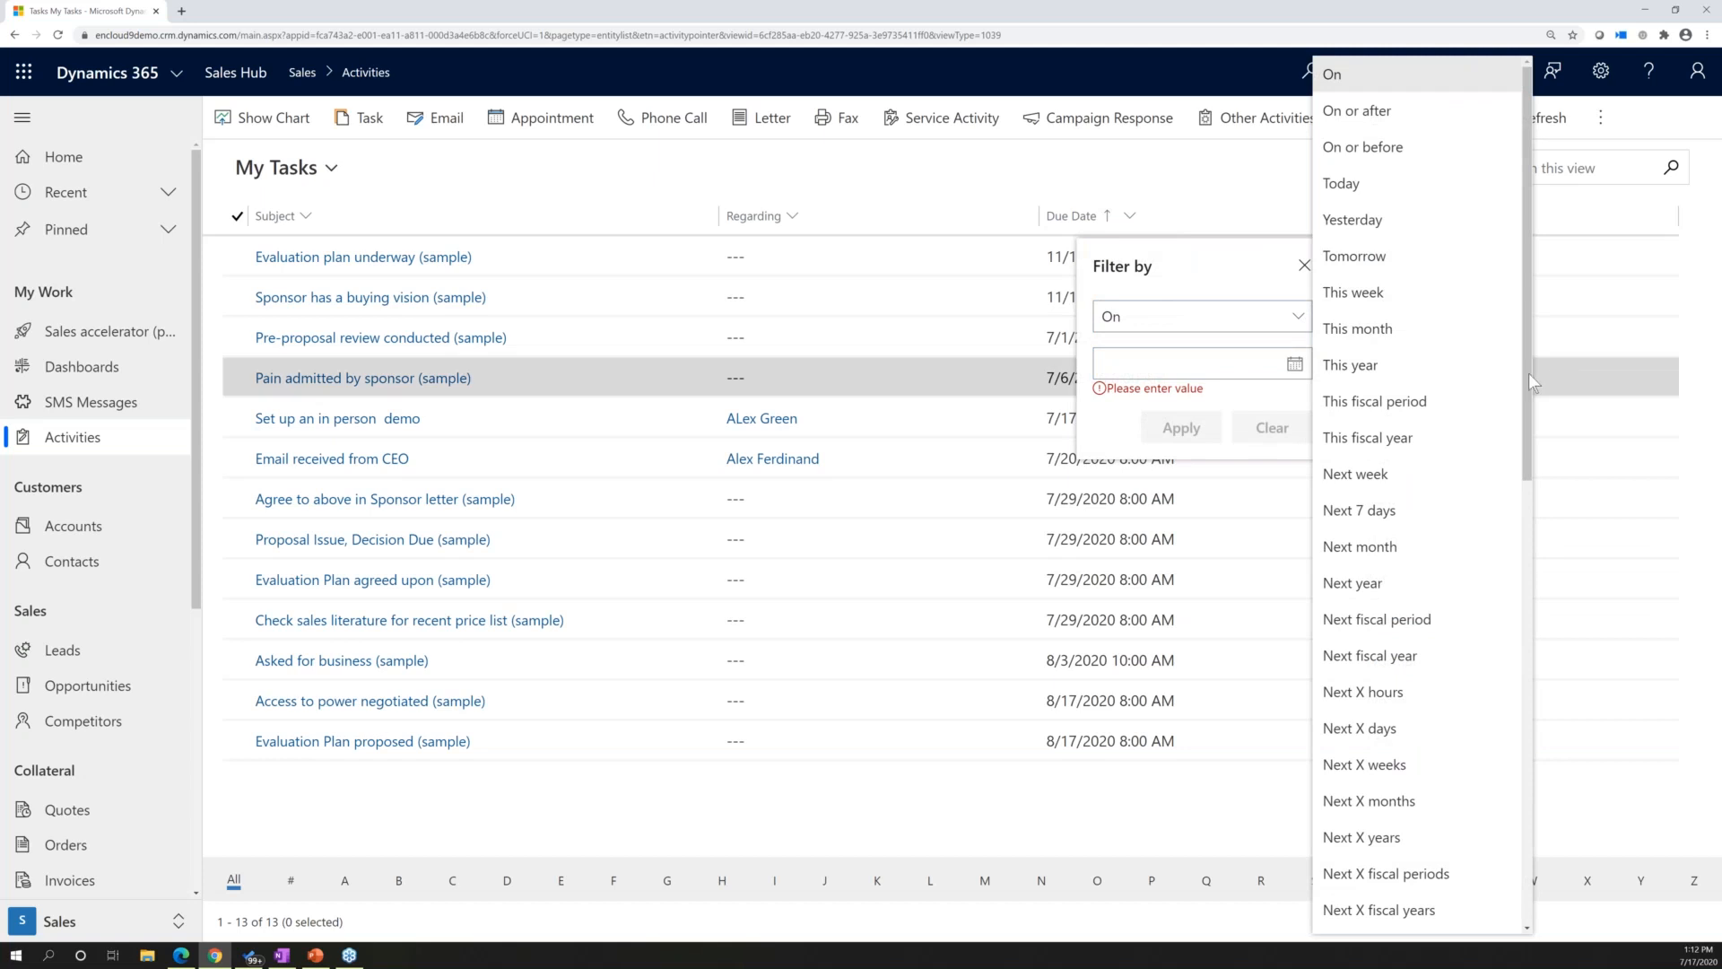
pyautogui.moveTo(1528, 375); pyautogui.dragTo(1528, 374)
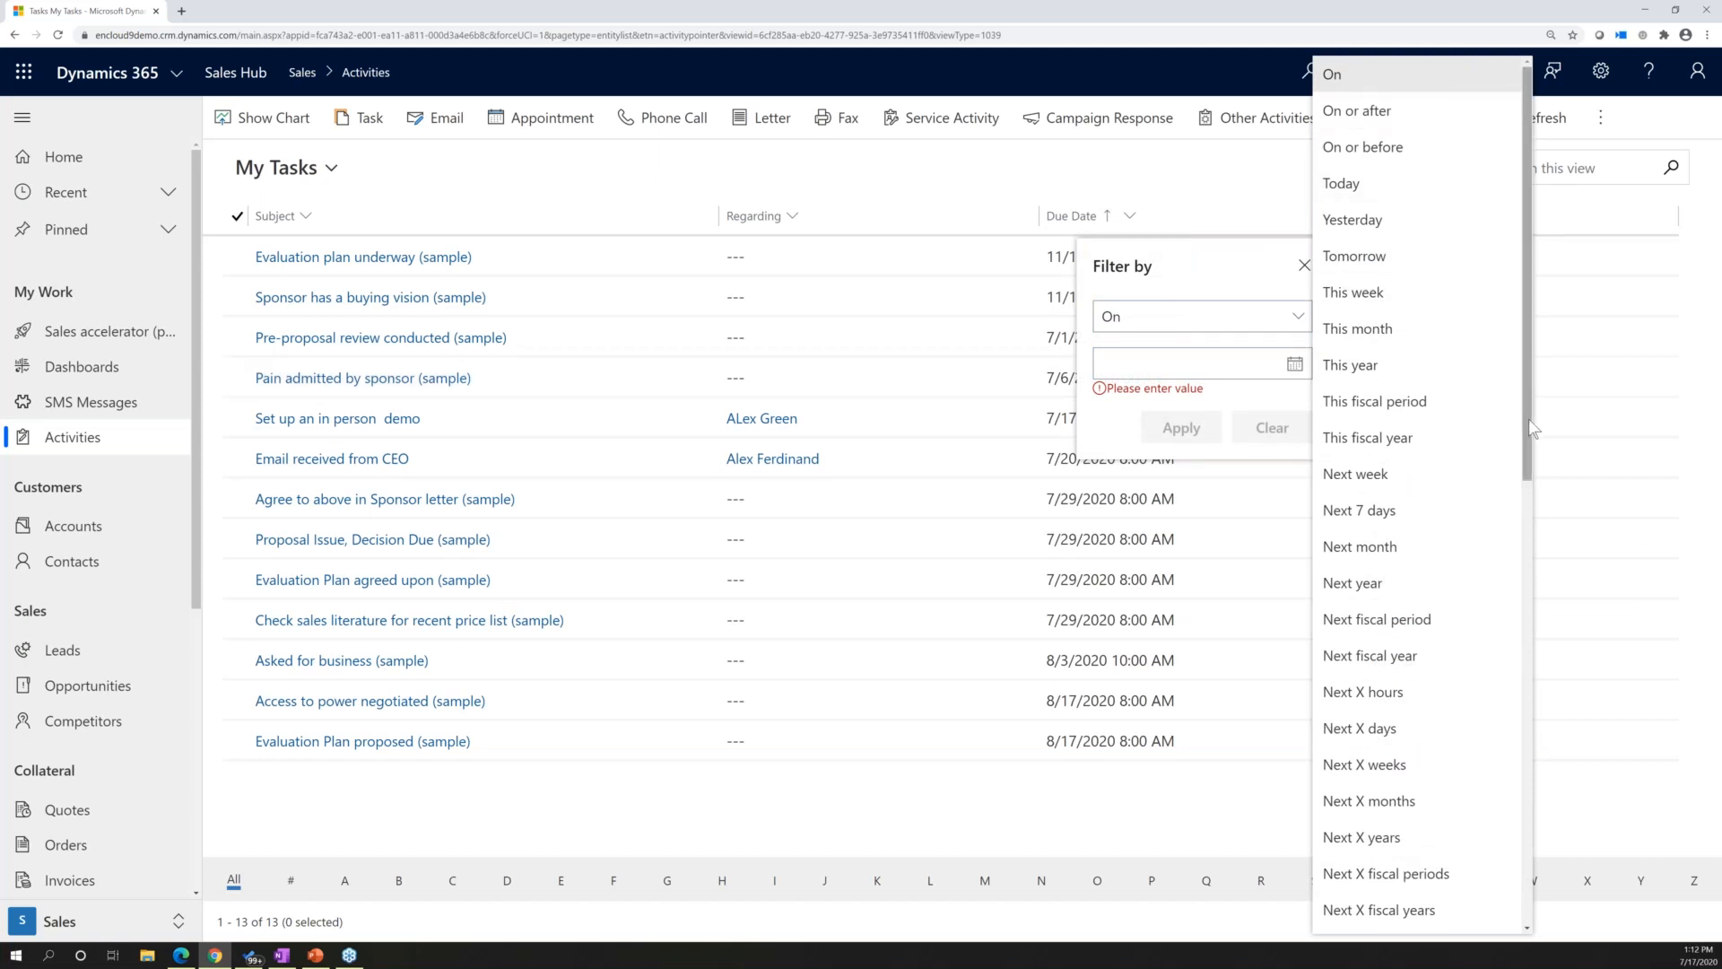
pyautogui.moveTo(1525, 434); pyautogui.dragTo(1514, 354)
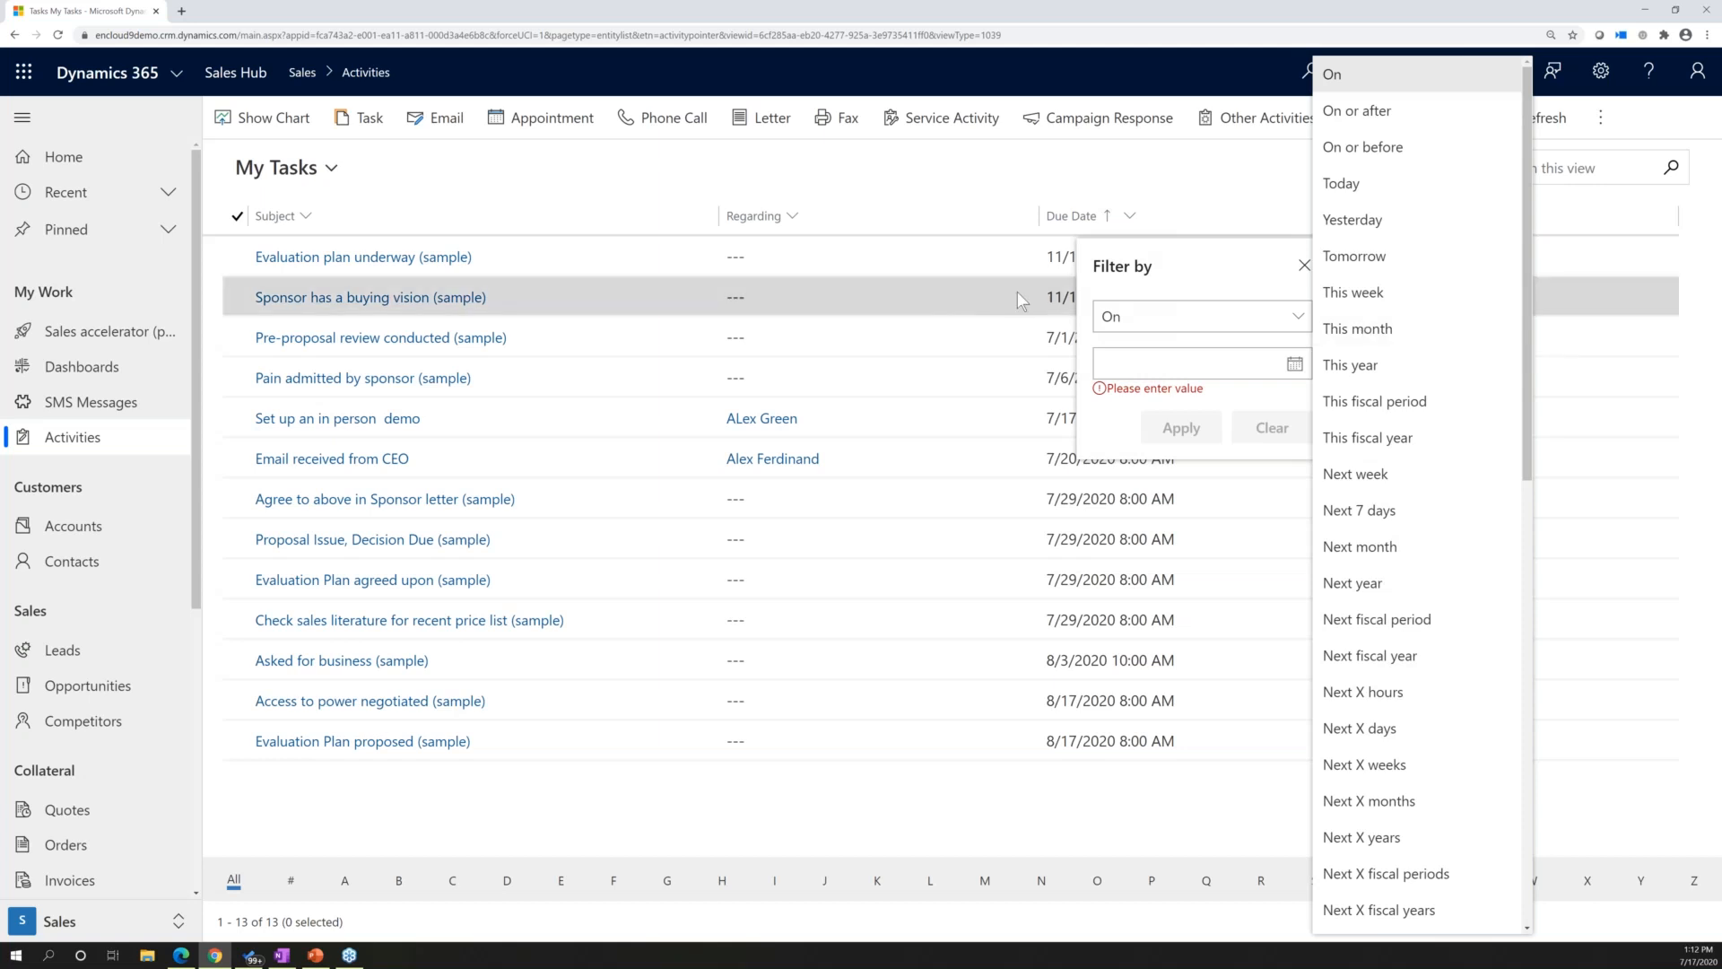
pyautogui.click(1353, 294)
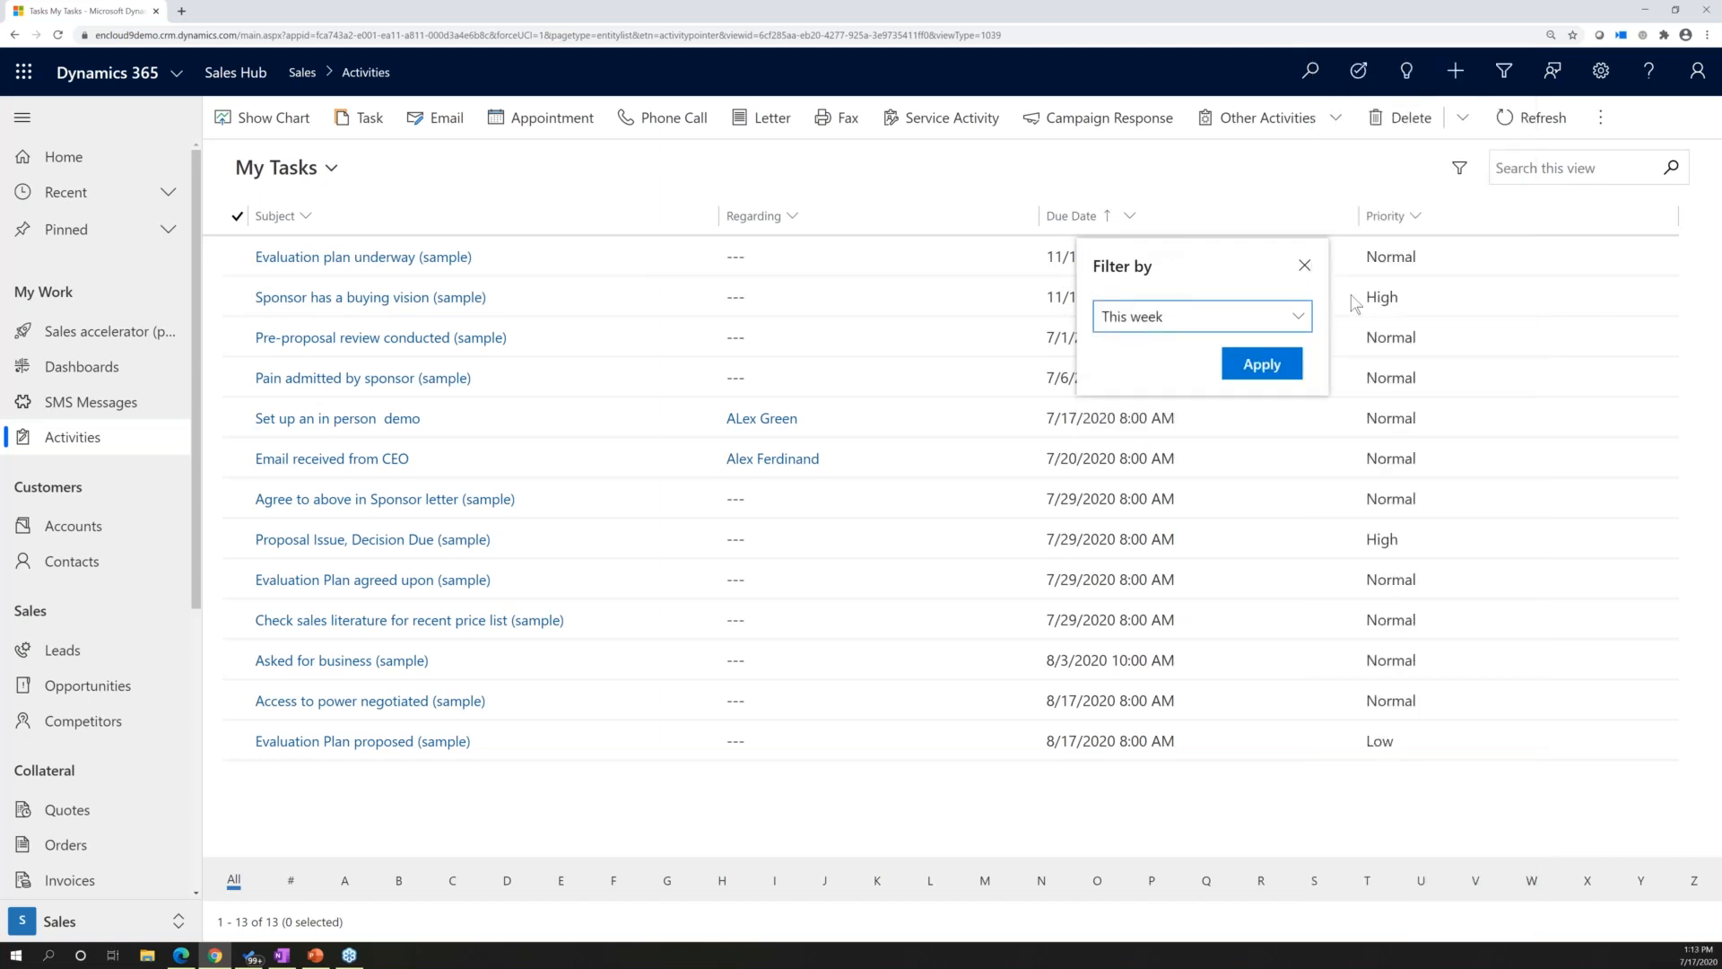
pyautogui.click(1260, 372)
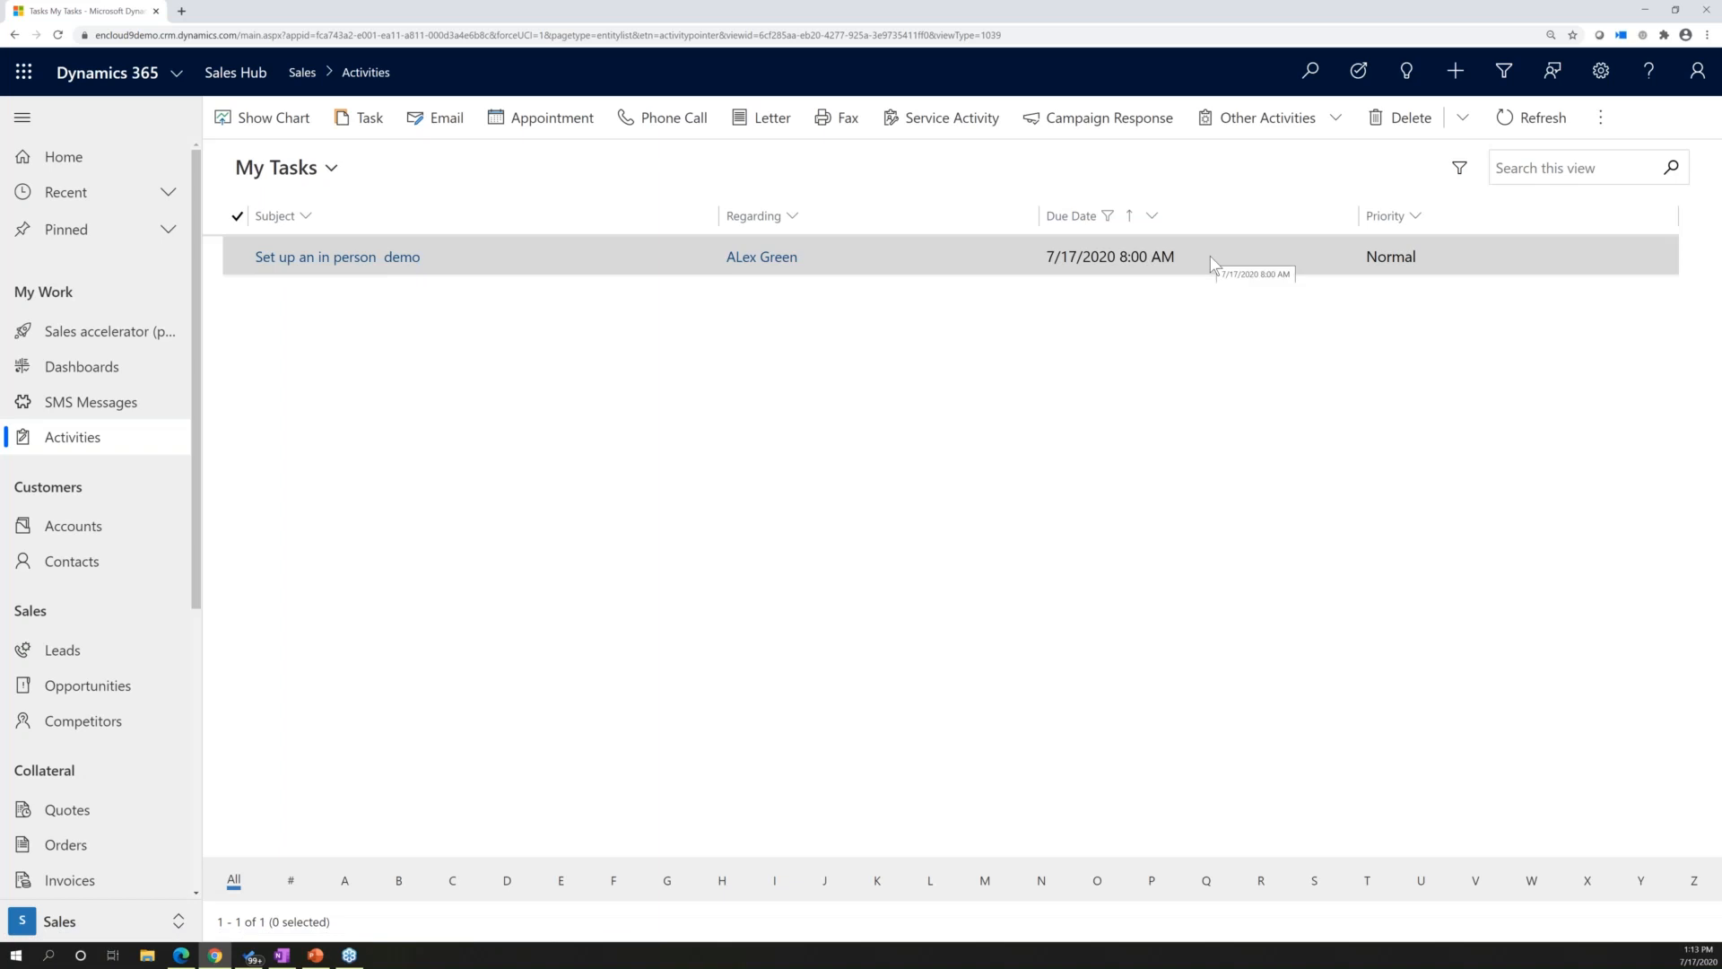
pyautogui.click(1459, 171)
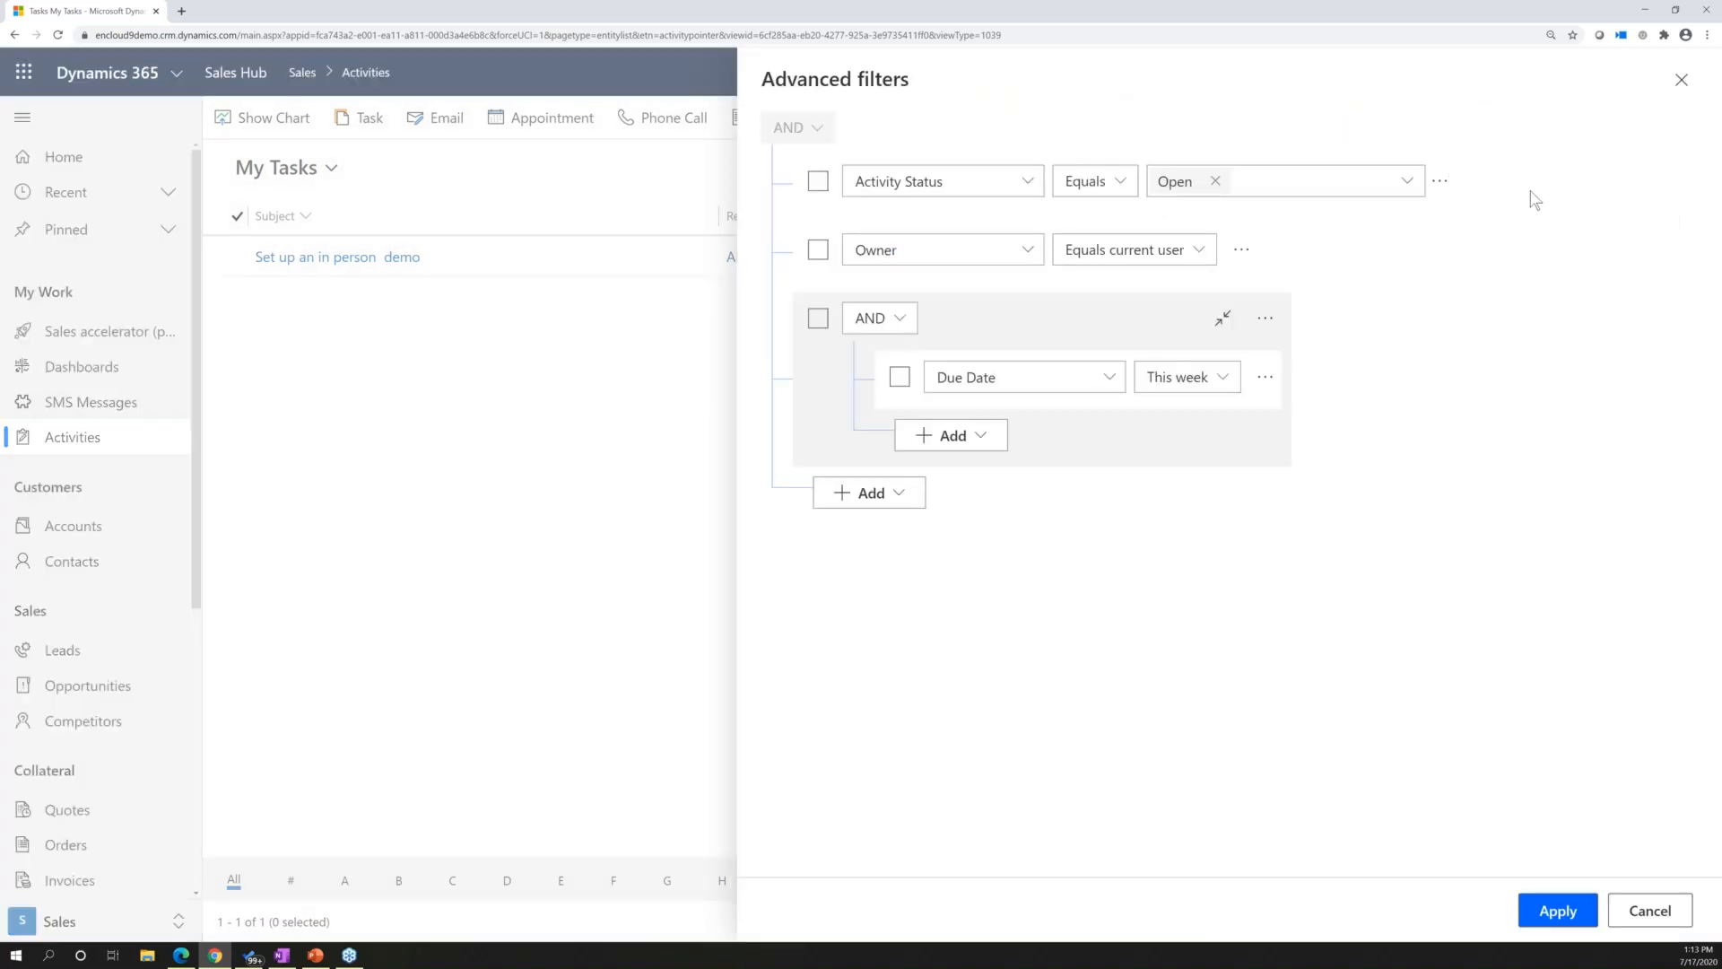
pyautogui.click(1681, 82)
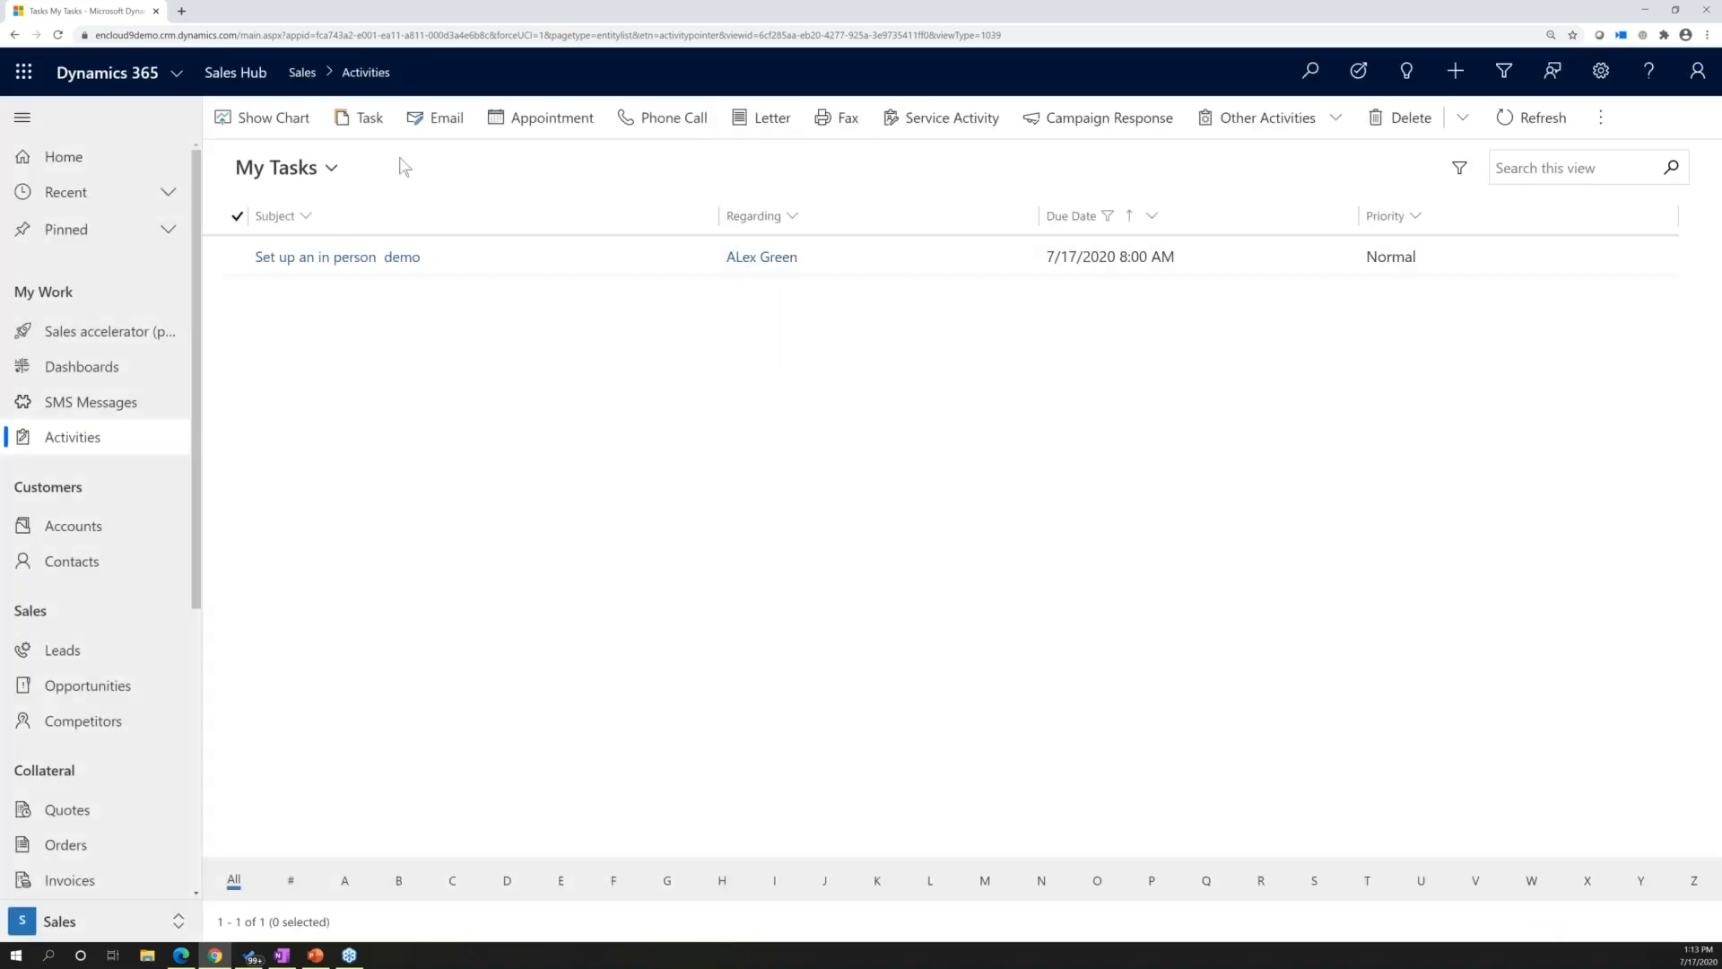
# Switch the list to the All Tasks view and back to My Tasks, dropping the Due Date filter.
pyautogui.click(331, 170)
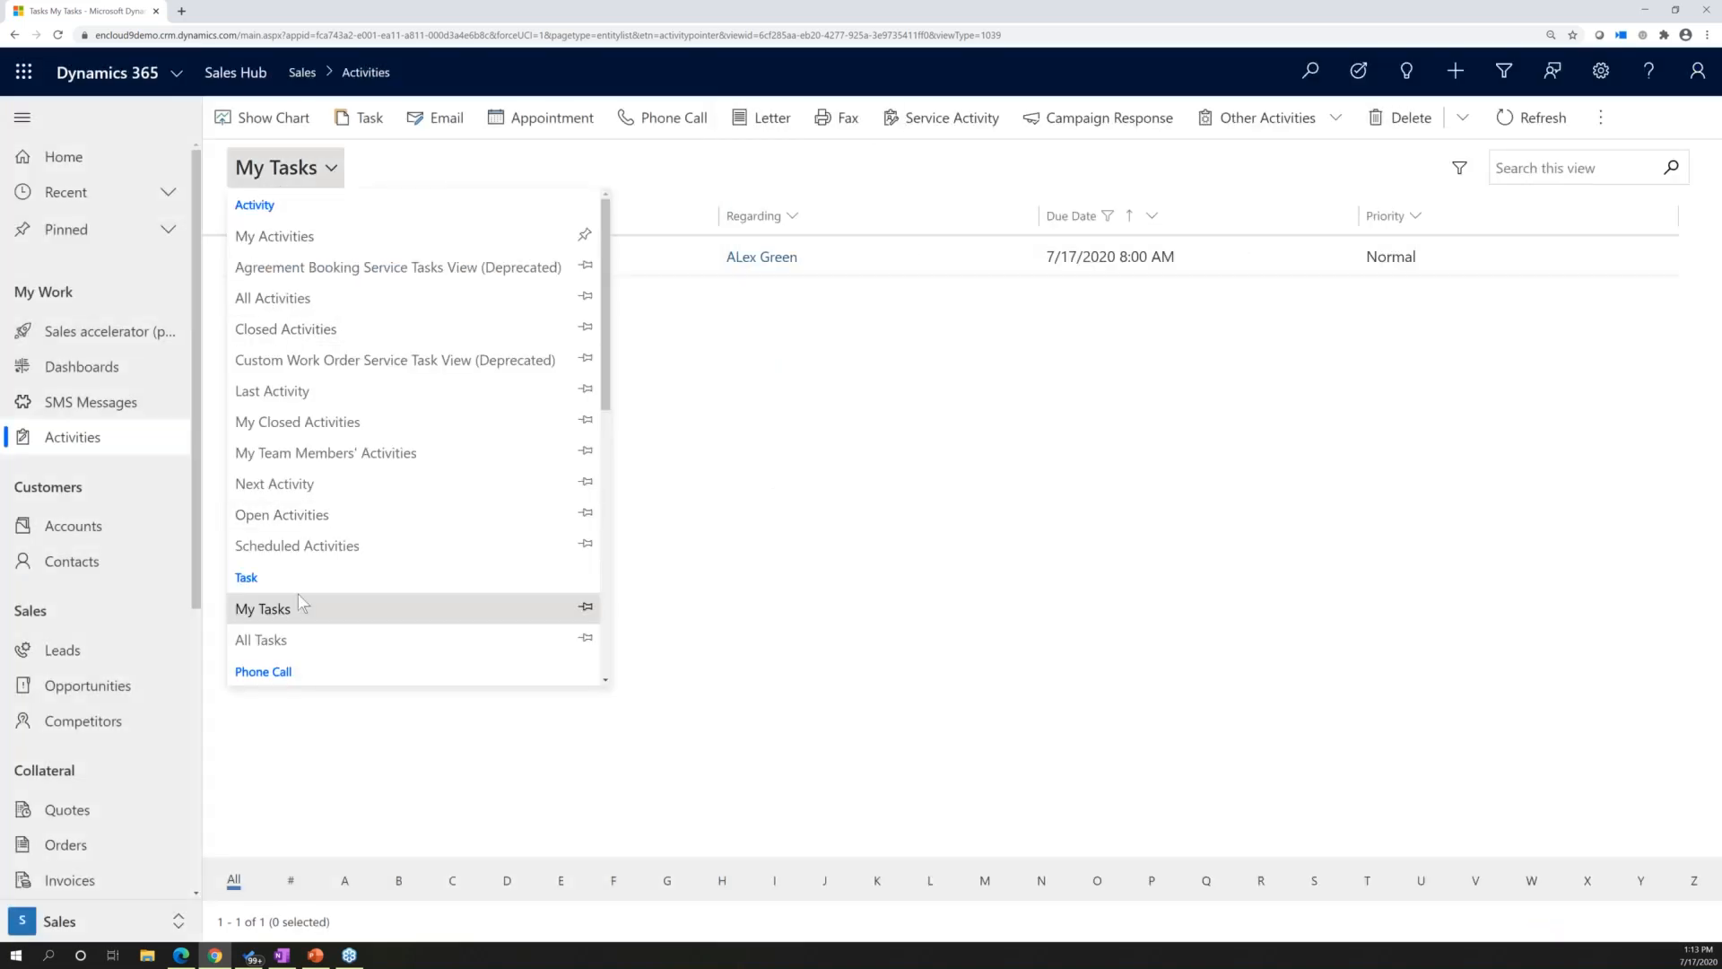
pyautogui.click(279, 639)
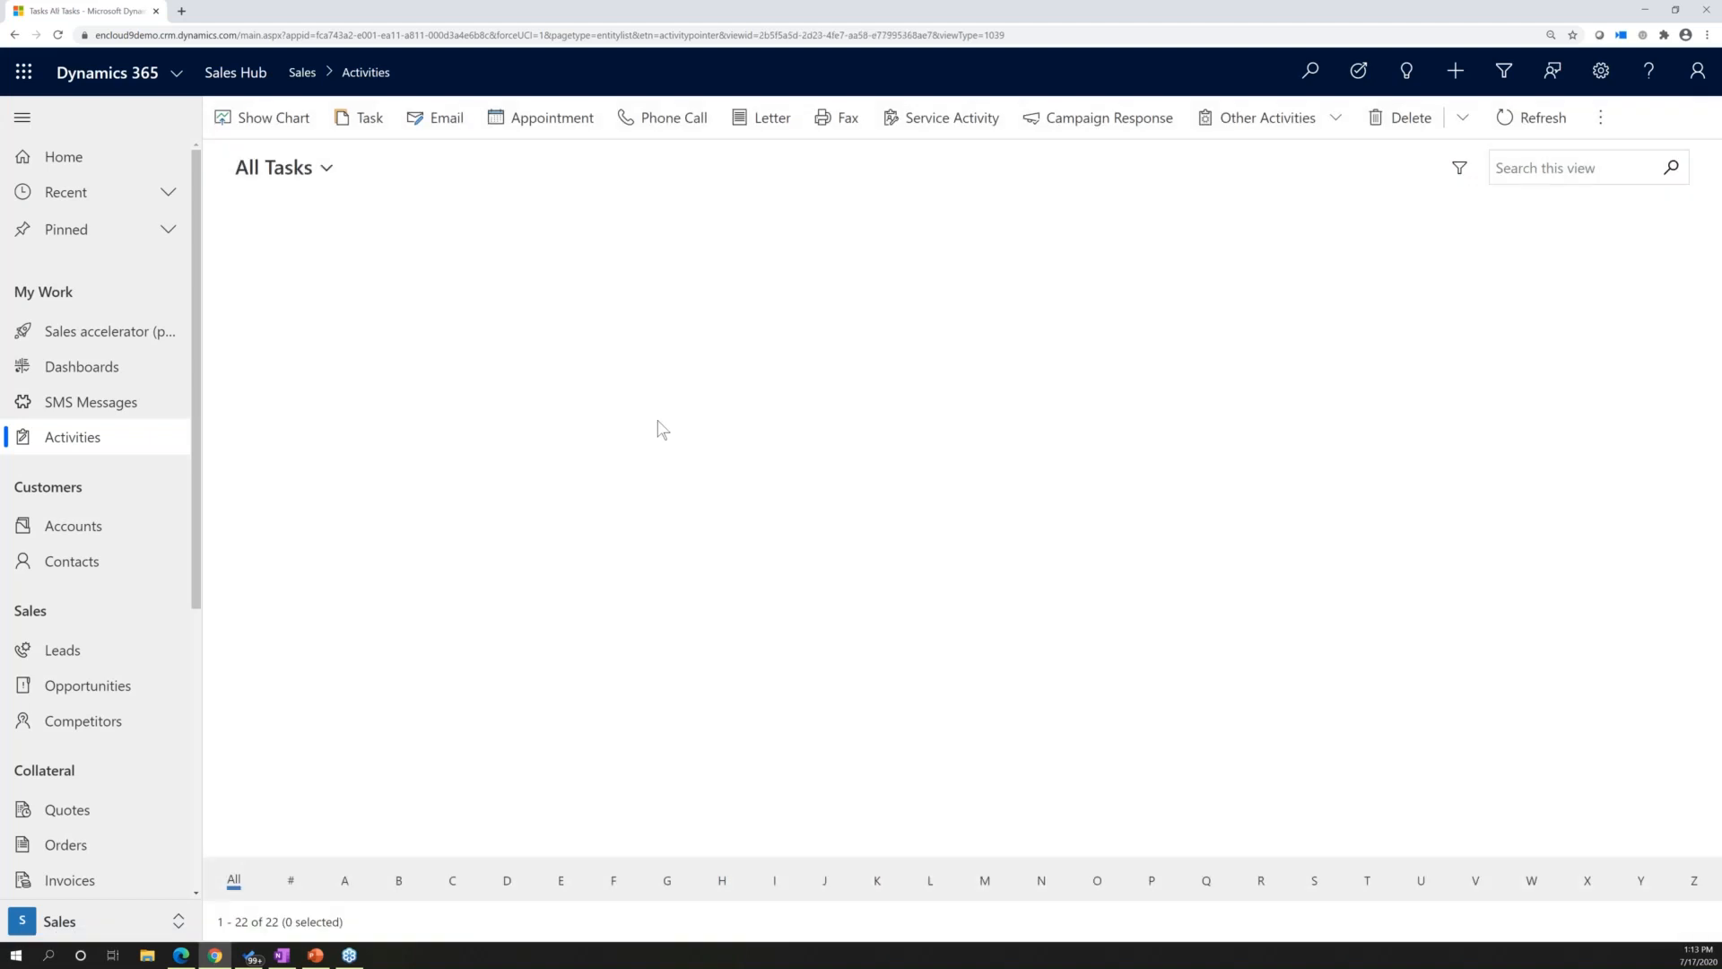
pyautogui.click(326, 168)
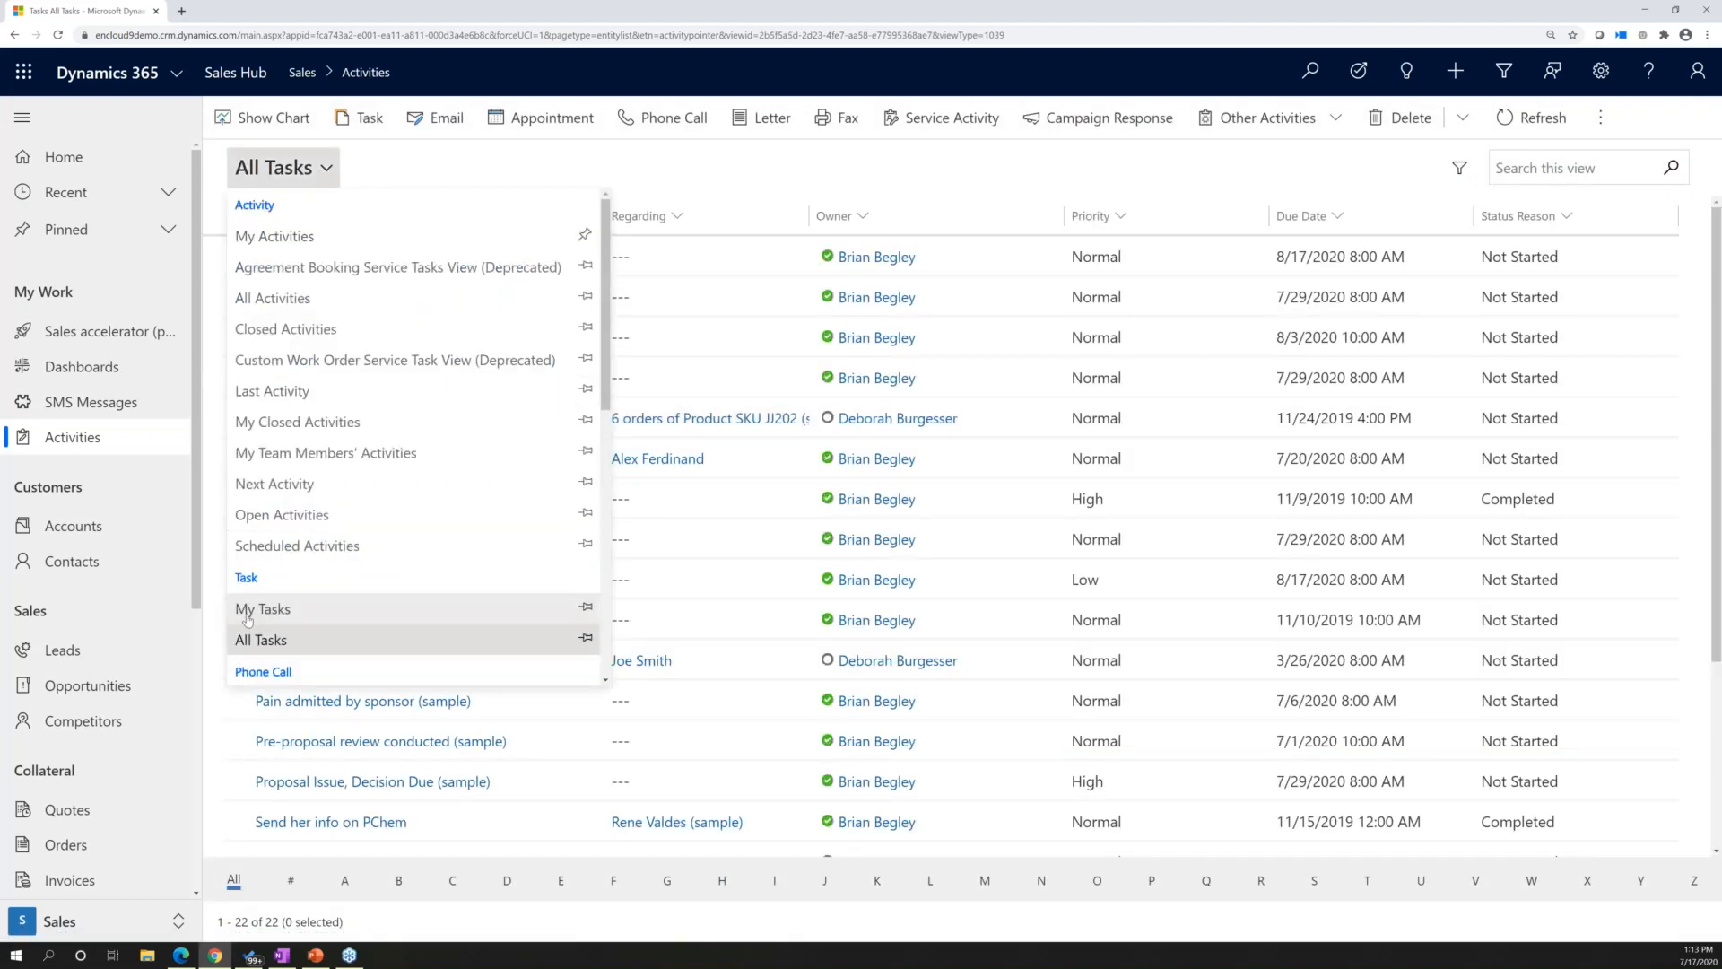
pyautogui.click(247, 611)
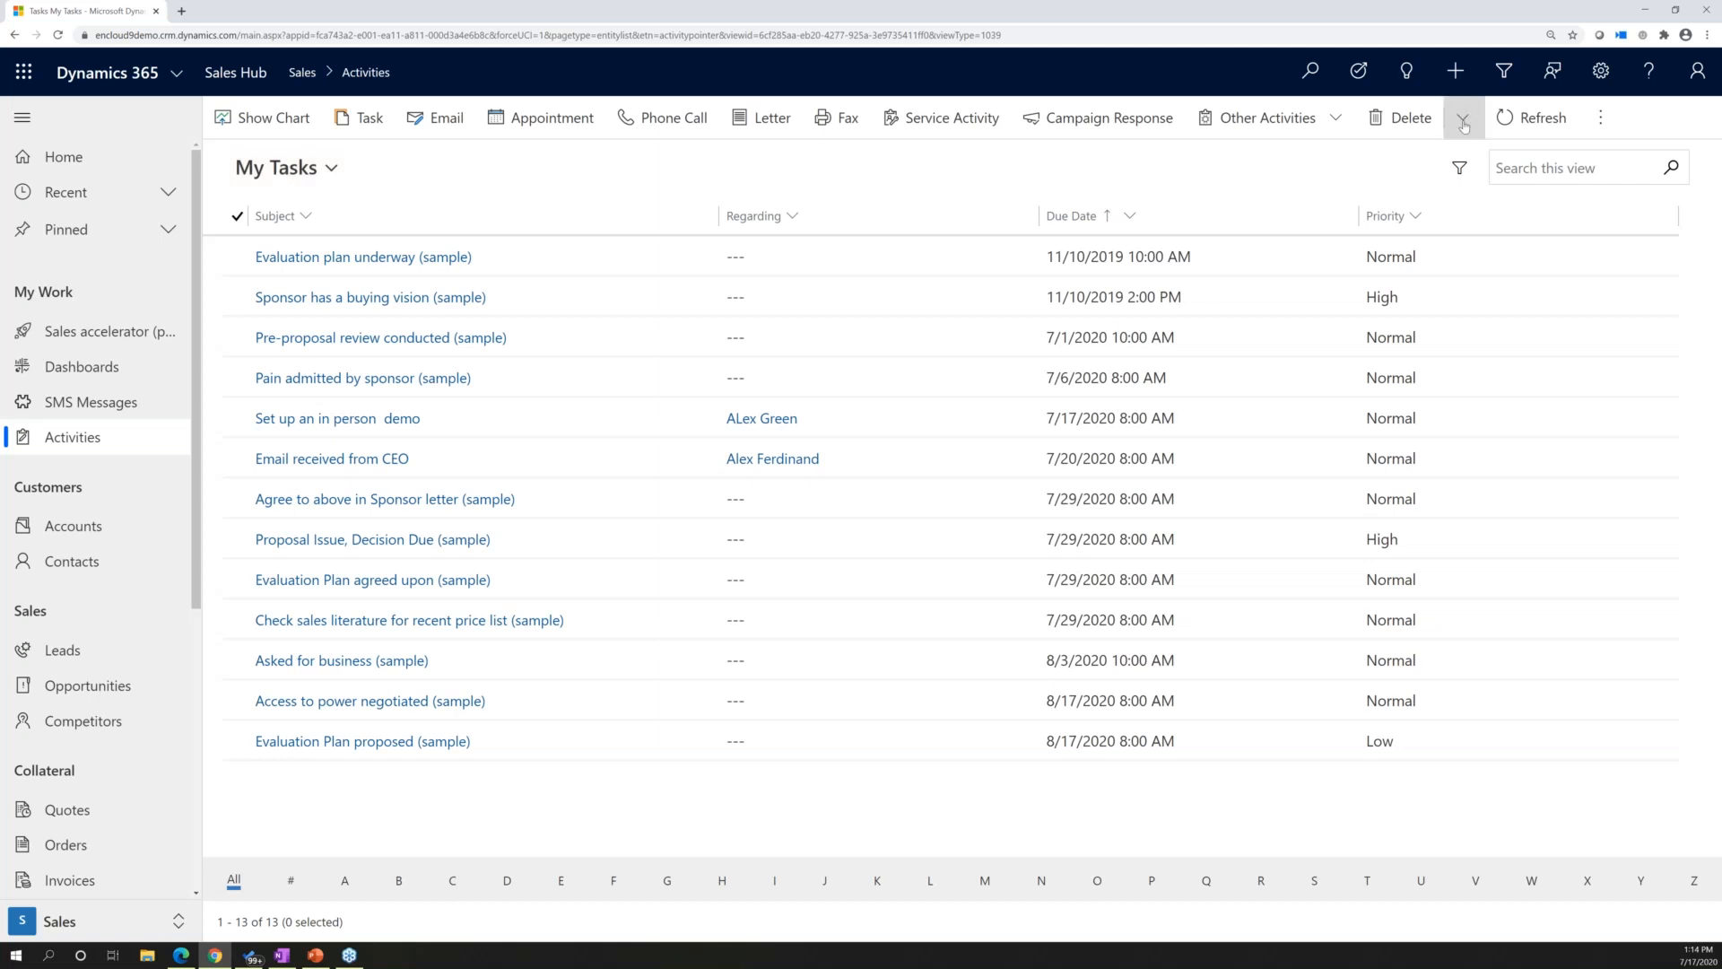
# View the My Tasks query in an enlarged Advanced Find window and minimize that window.
pyautogui.click(1505, 72)
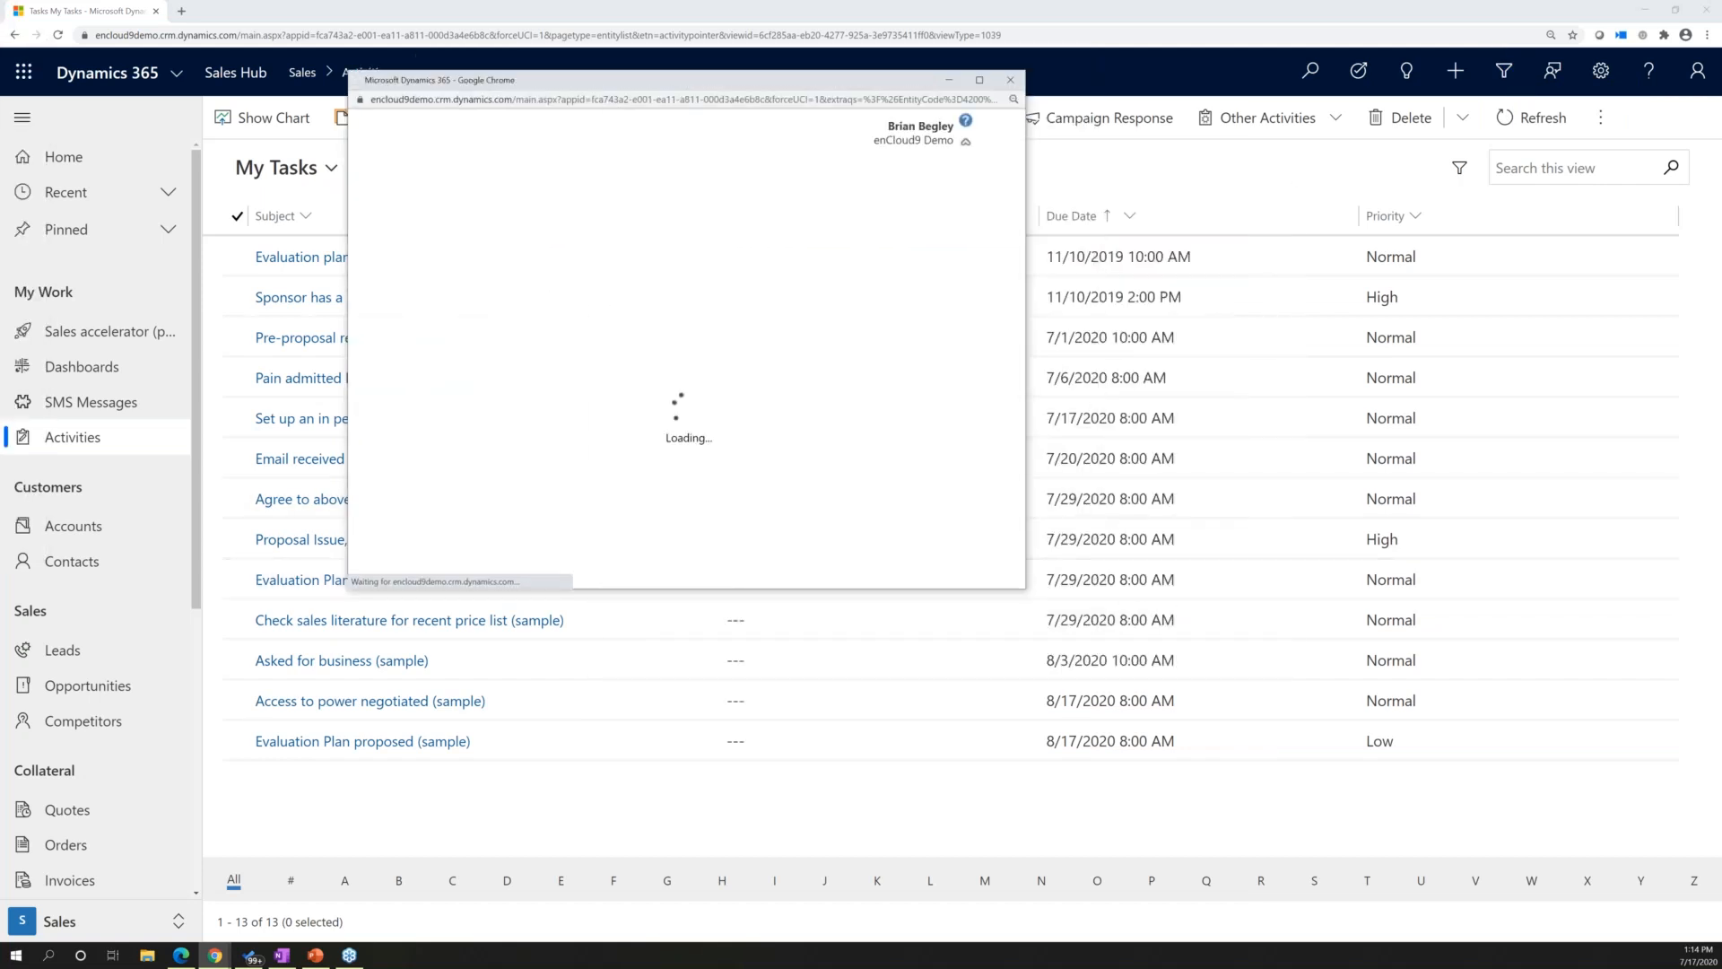
pyautogui.moveTo(1038, 610); pyautogui.dragTo(1632, 881)
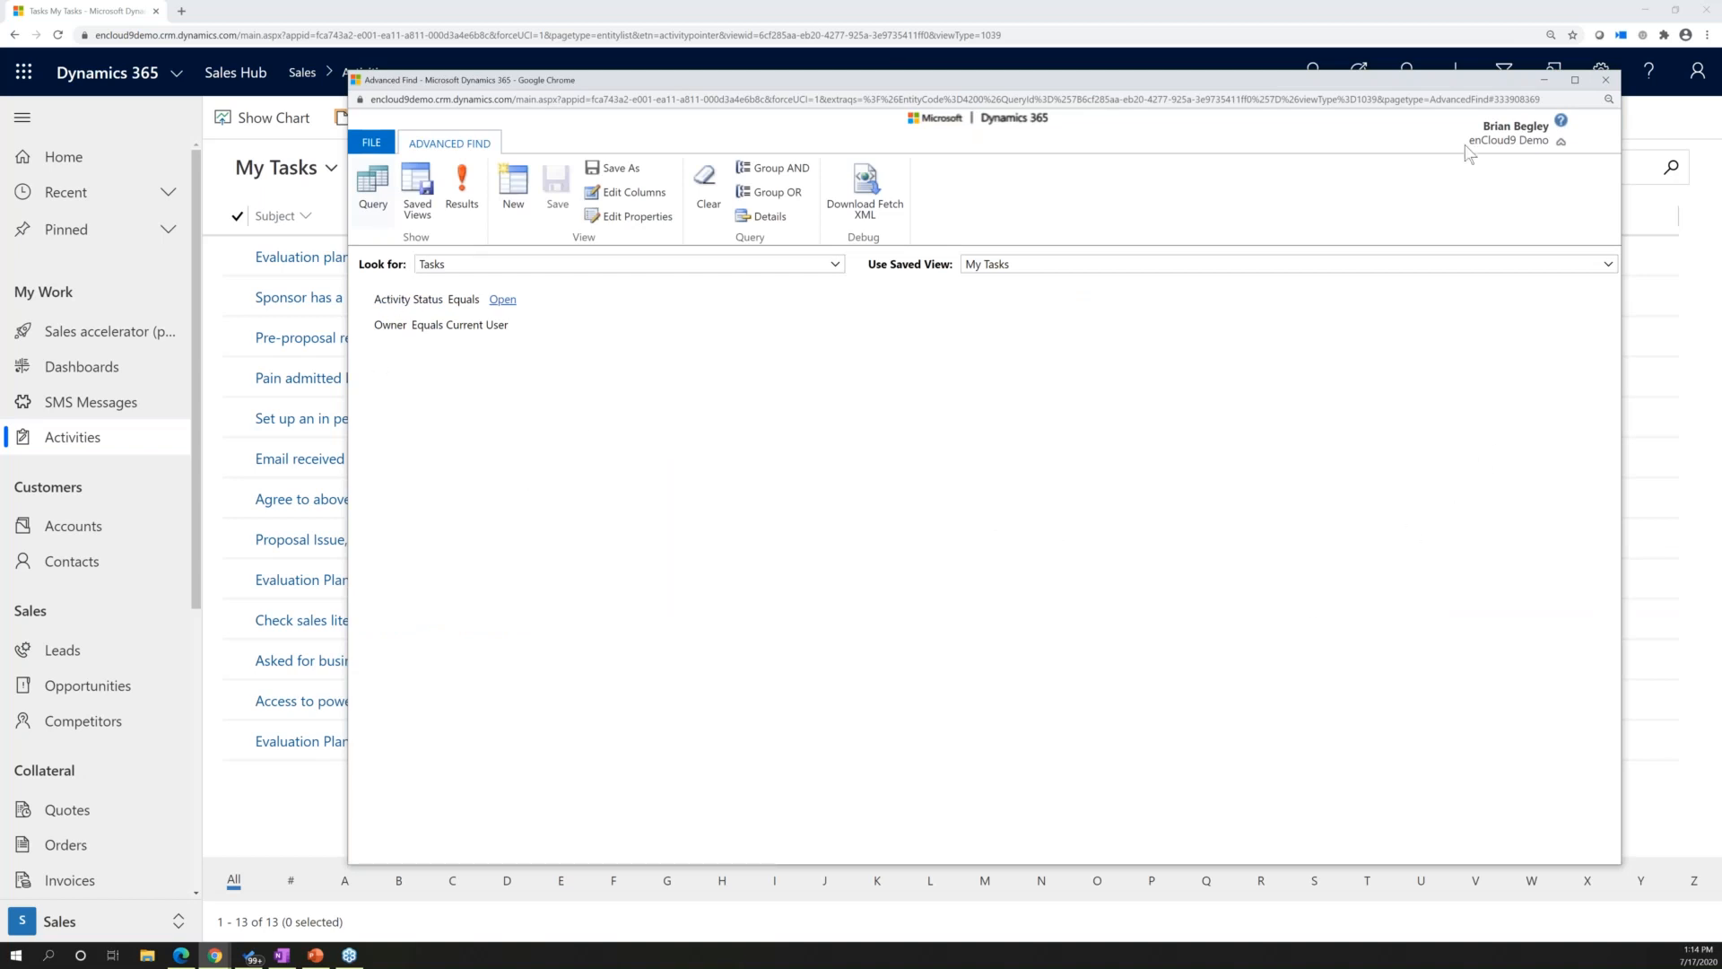
pyautogui.click(1545, 80)
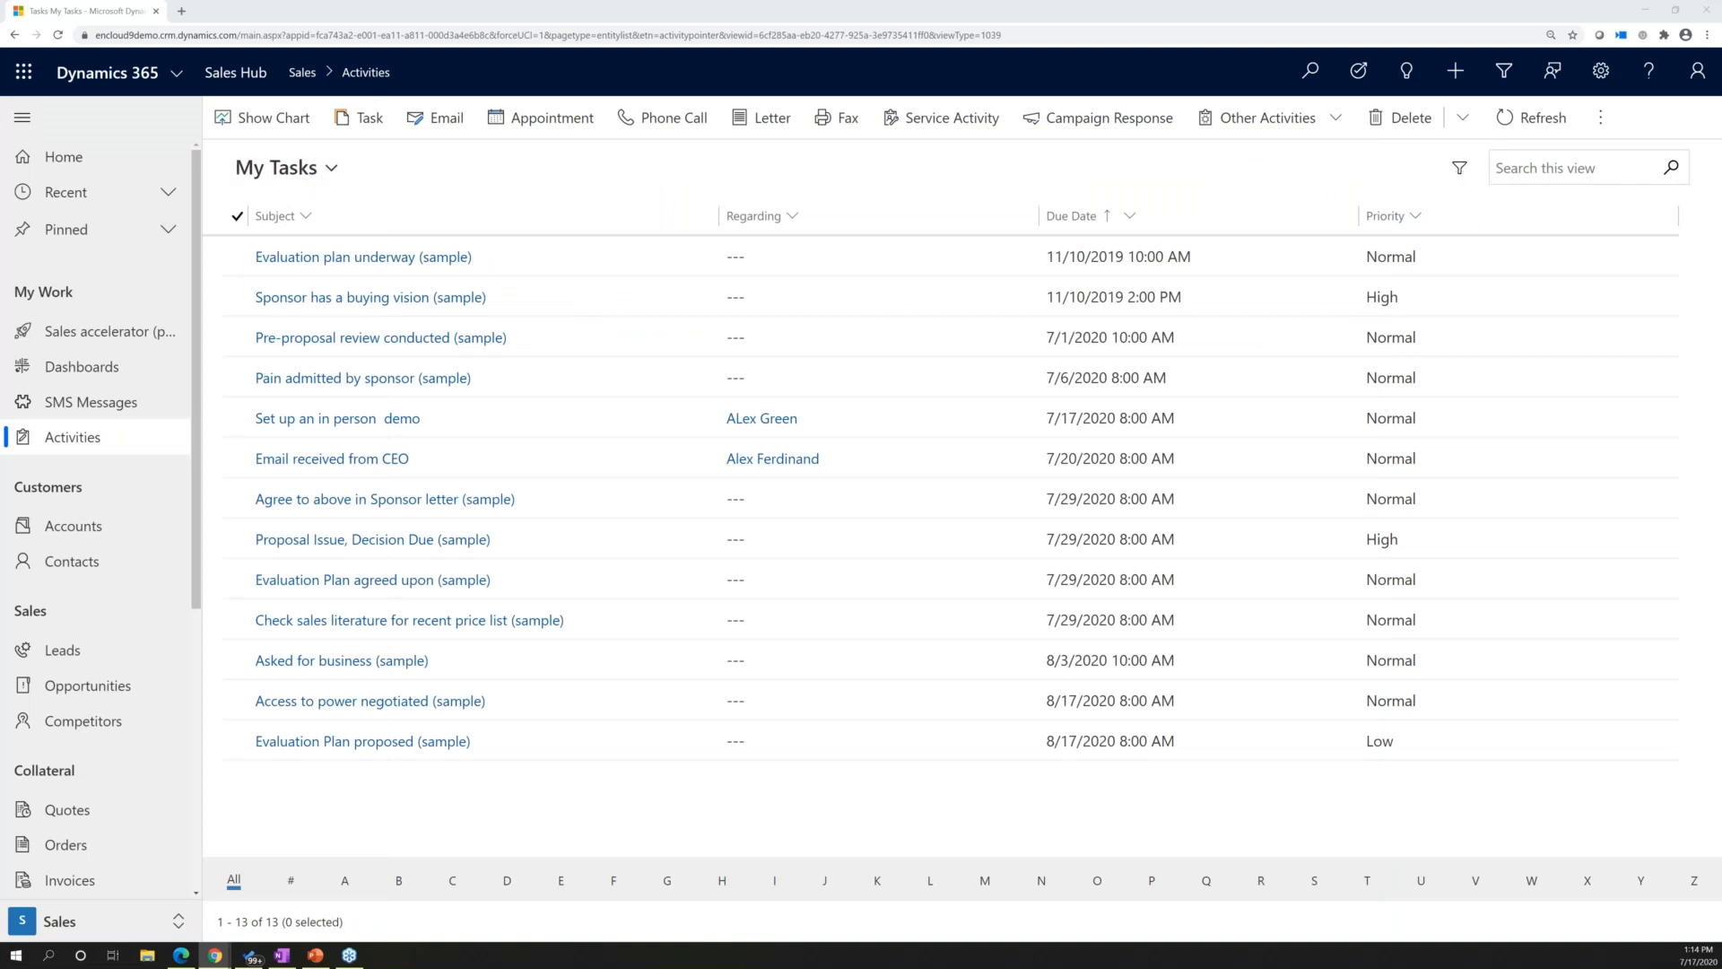
# Open the advanced filters of My Tasks and add a condition group combined with AND.
pyautogui.click(1459, 170)
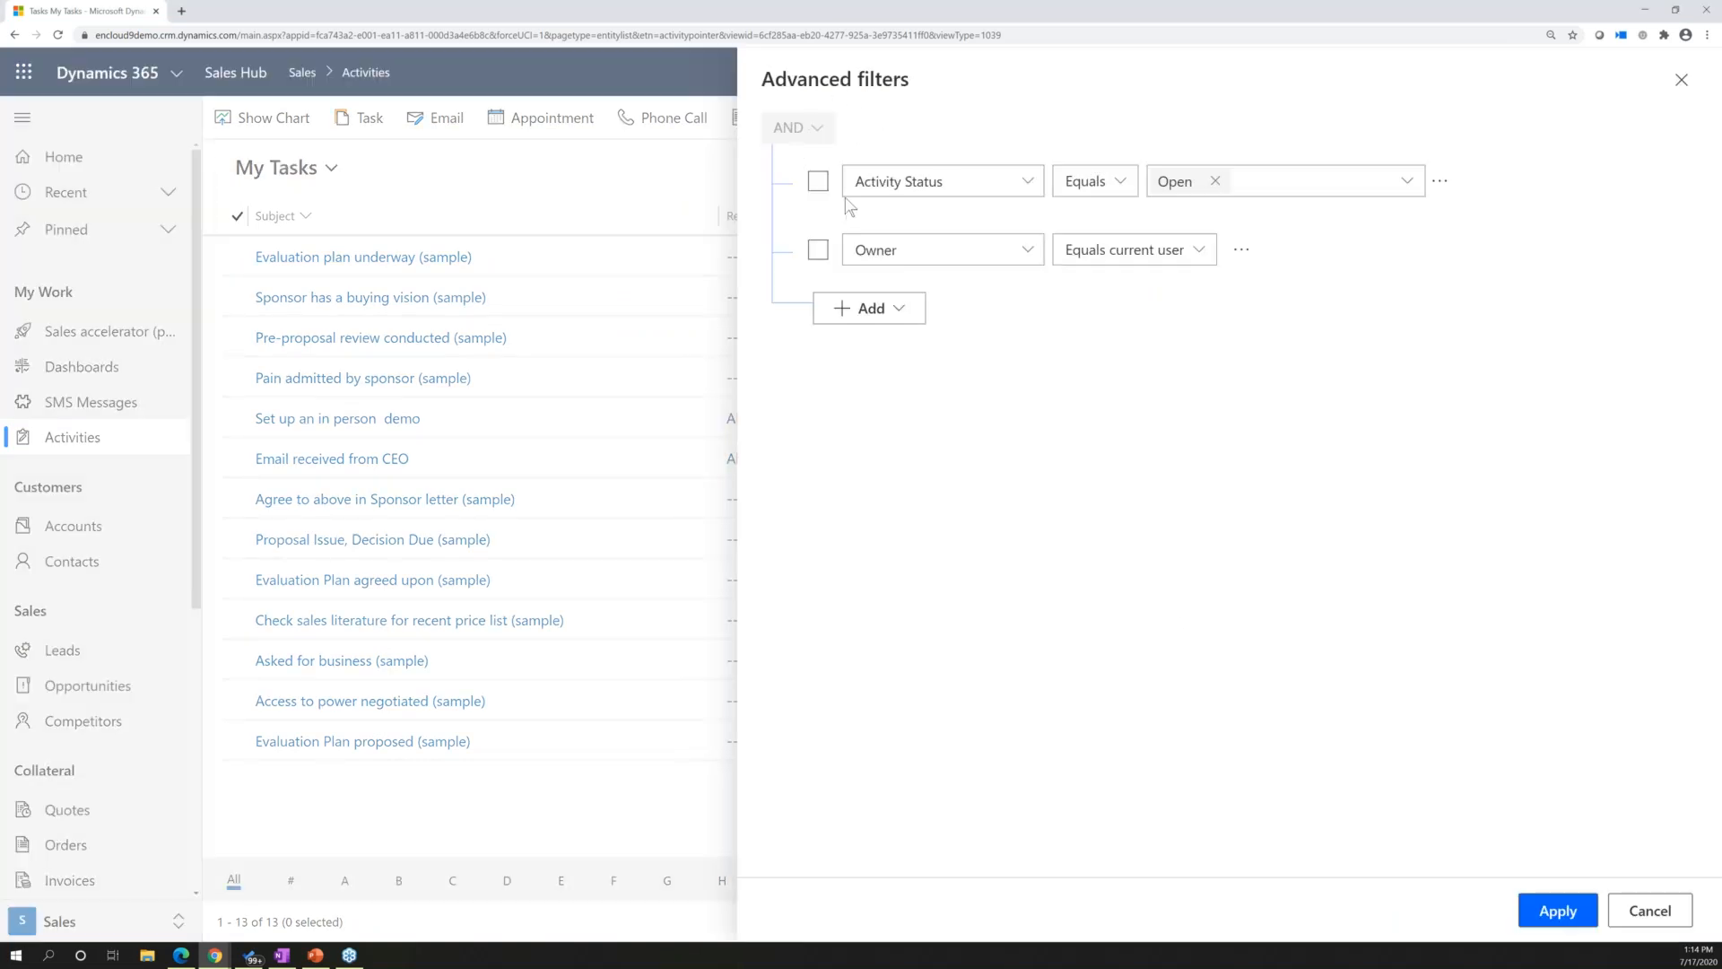
pyautogui.click(818, 180)
pyautogui.click(900, 314)
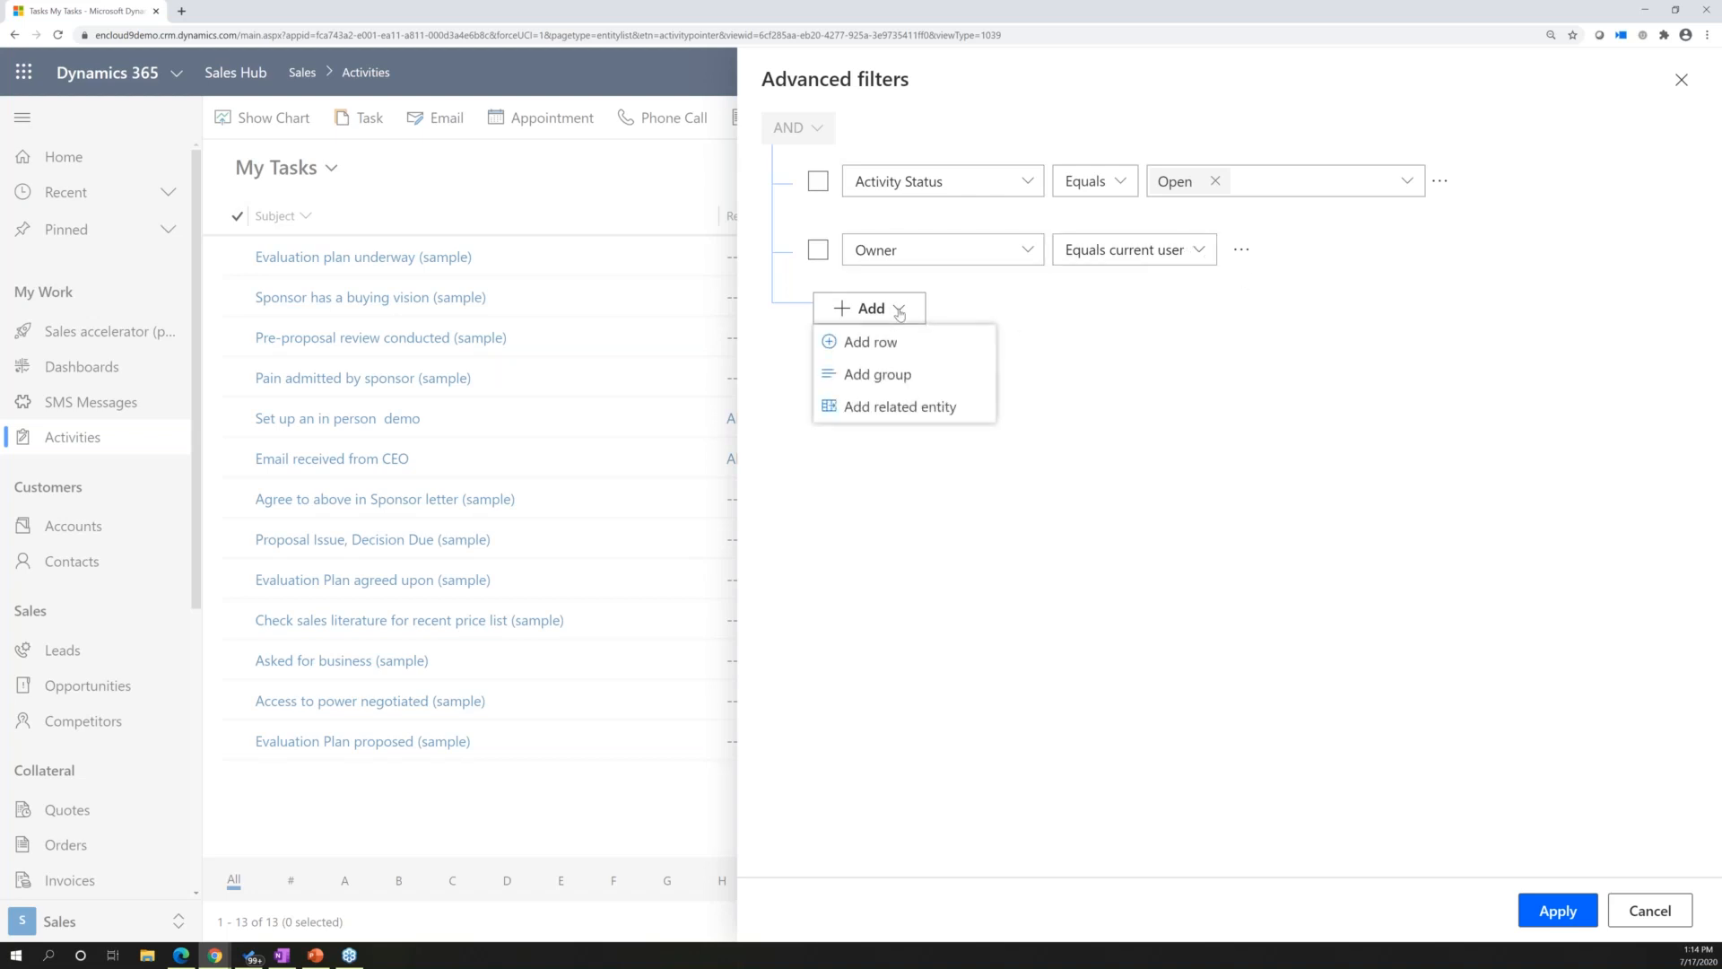
pyautogui.click(869, 375)
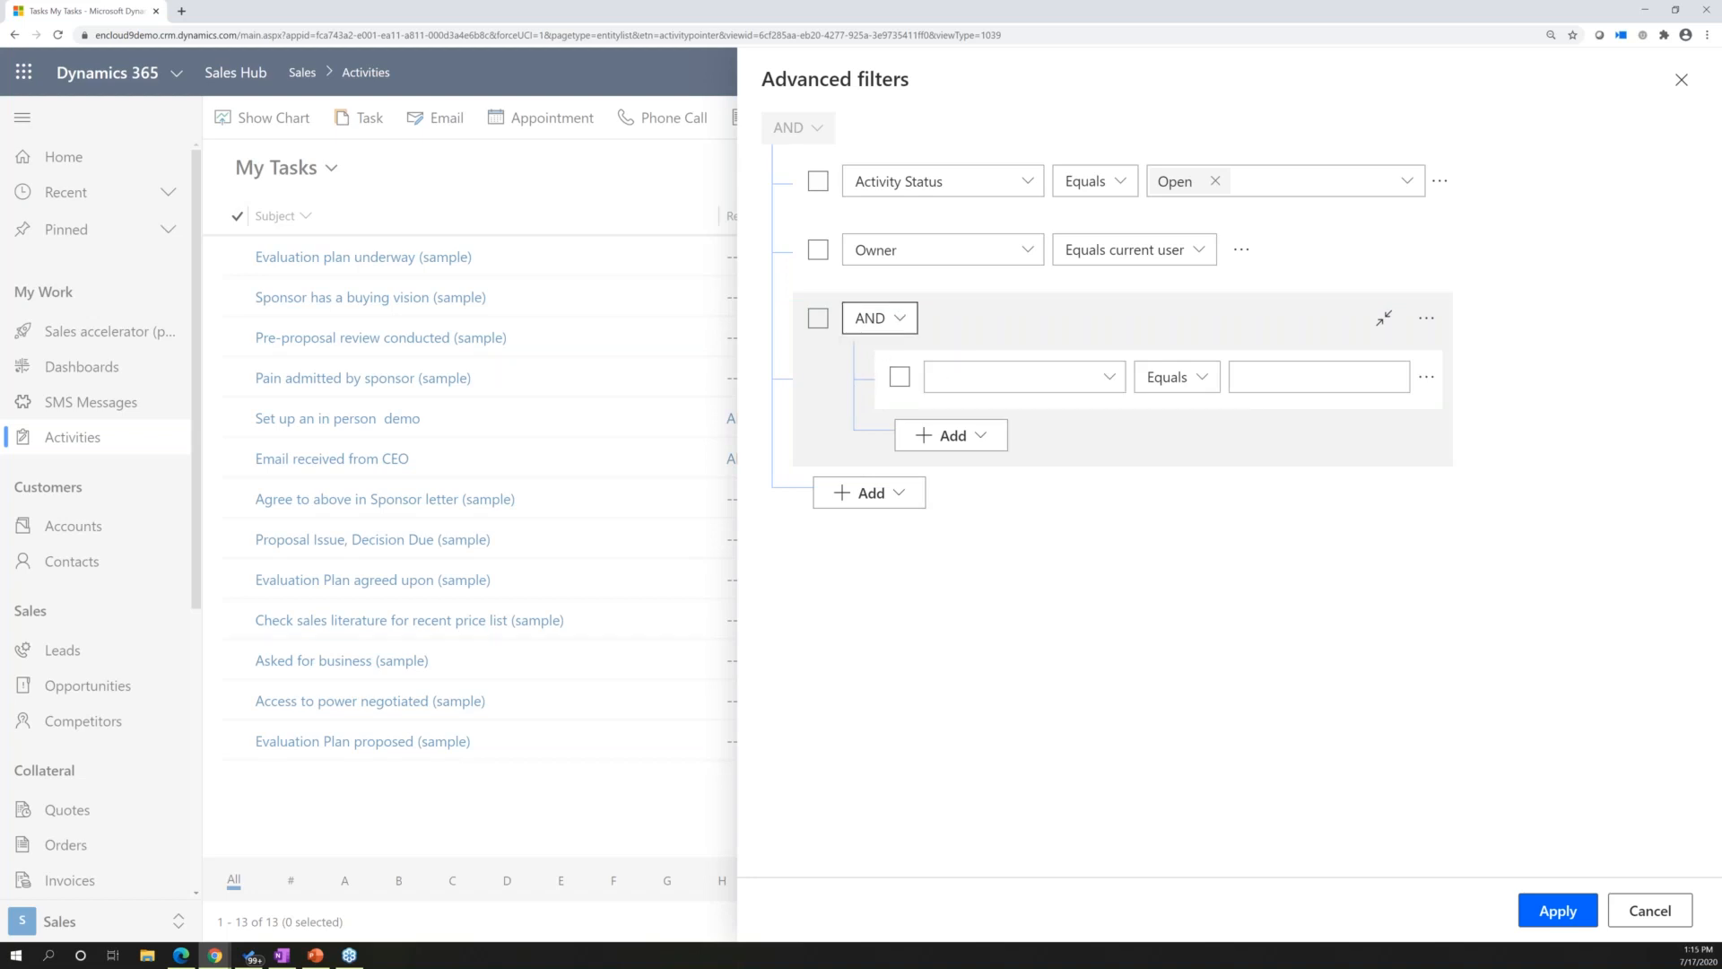
pyautogui.click(900, 321)
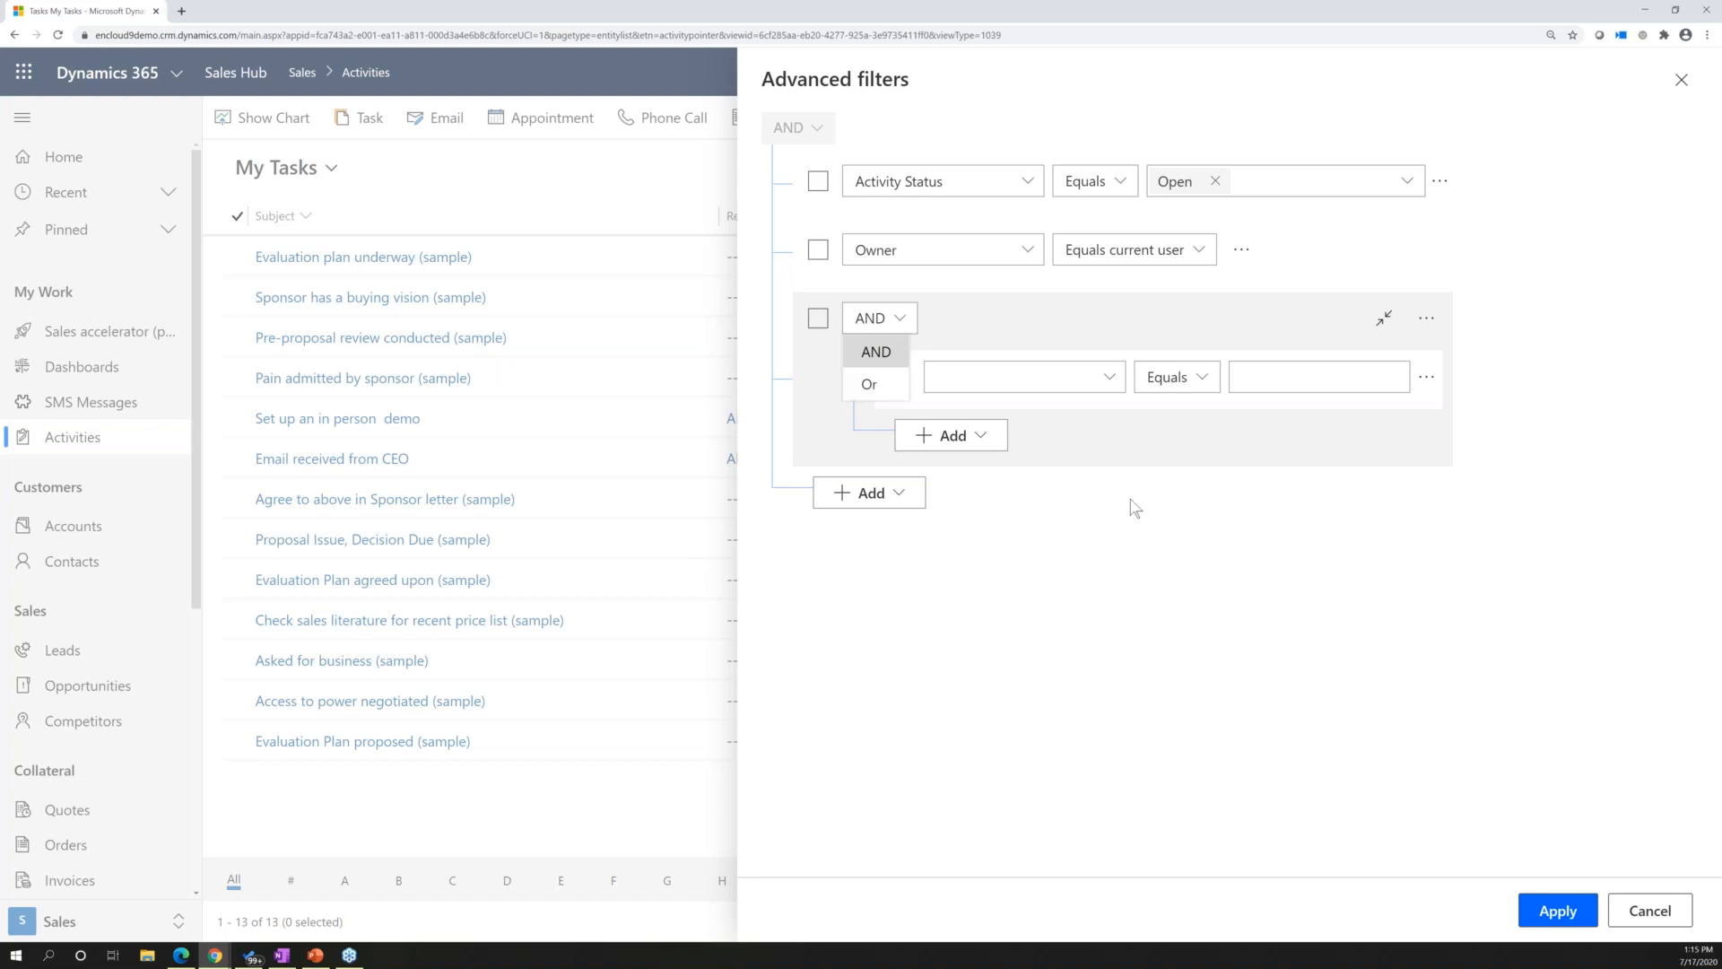
pyautogui.click(863, 353)
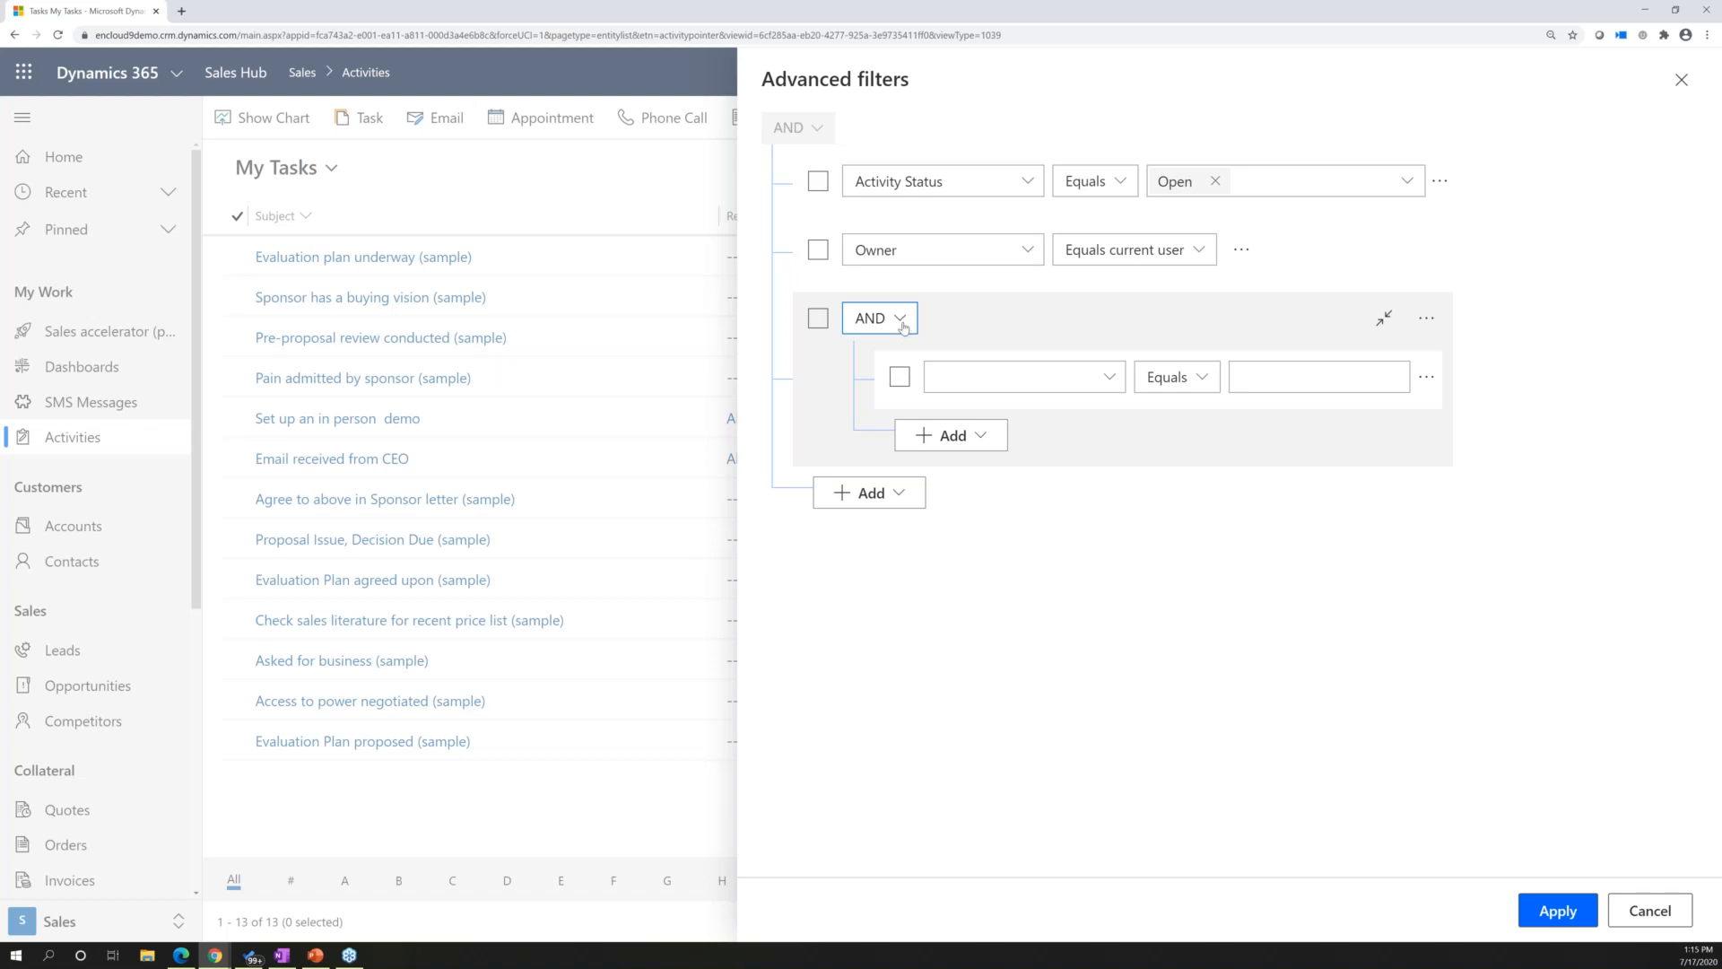
# Set the group's condition to Due Date Last week and make that row a nested group.
pyautogui.click(899, 377)
pyautogui.click(1111, 377)
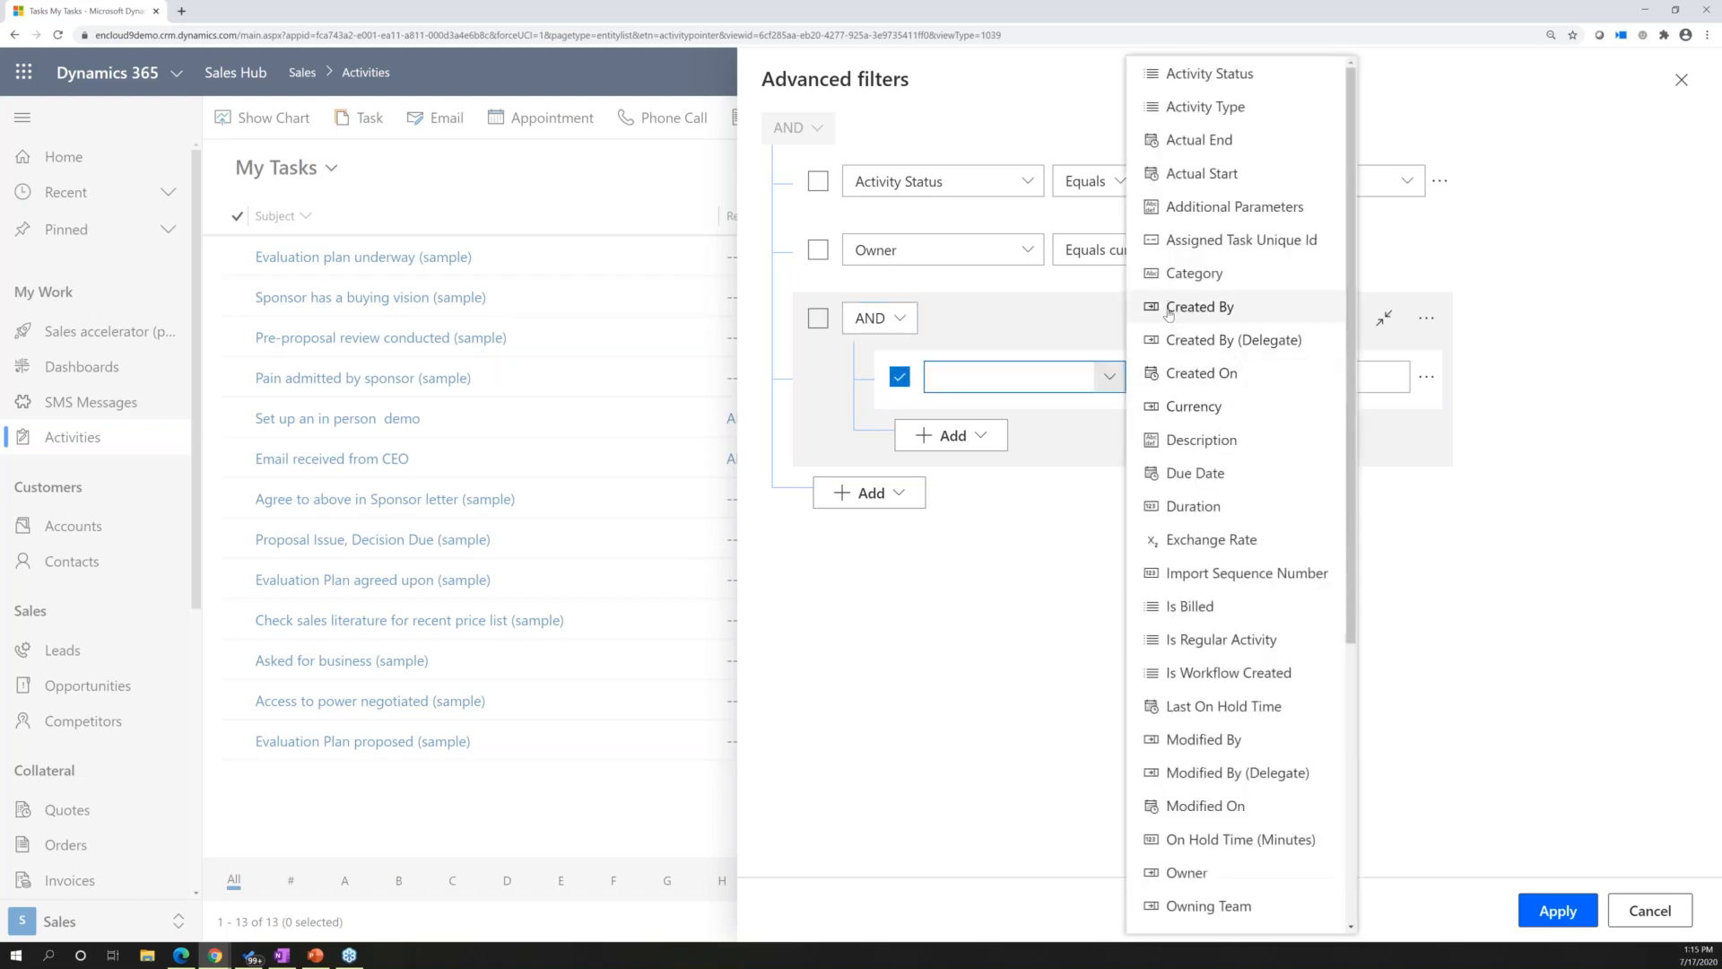
pyautogui.click(1180, 473)
pyautogui.click(1202, 381)
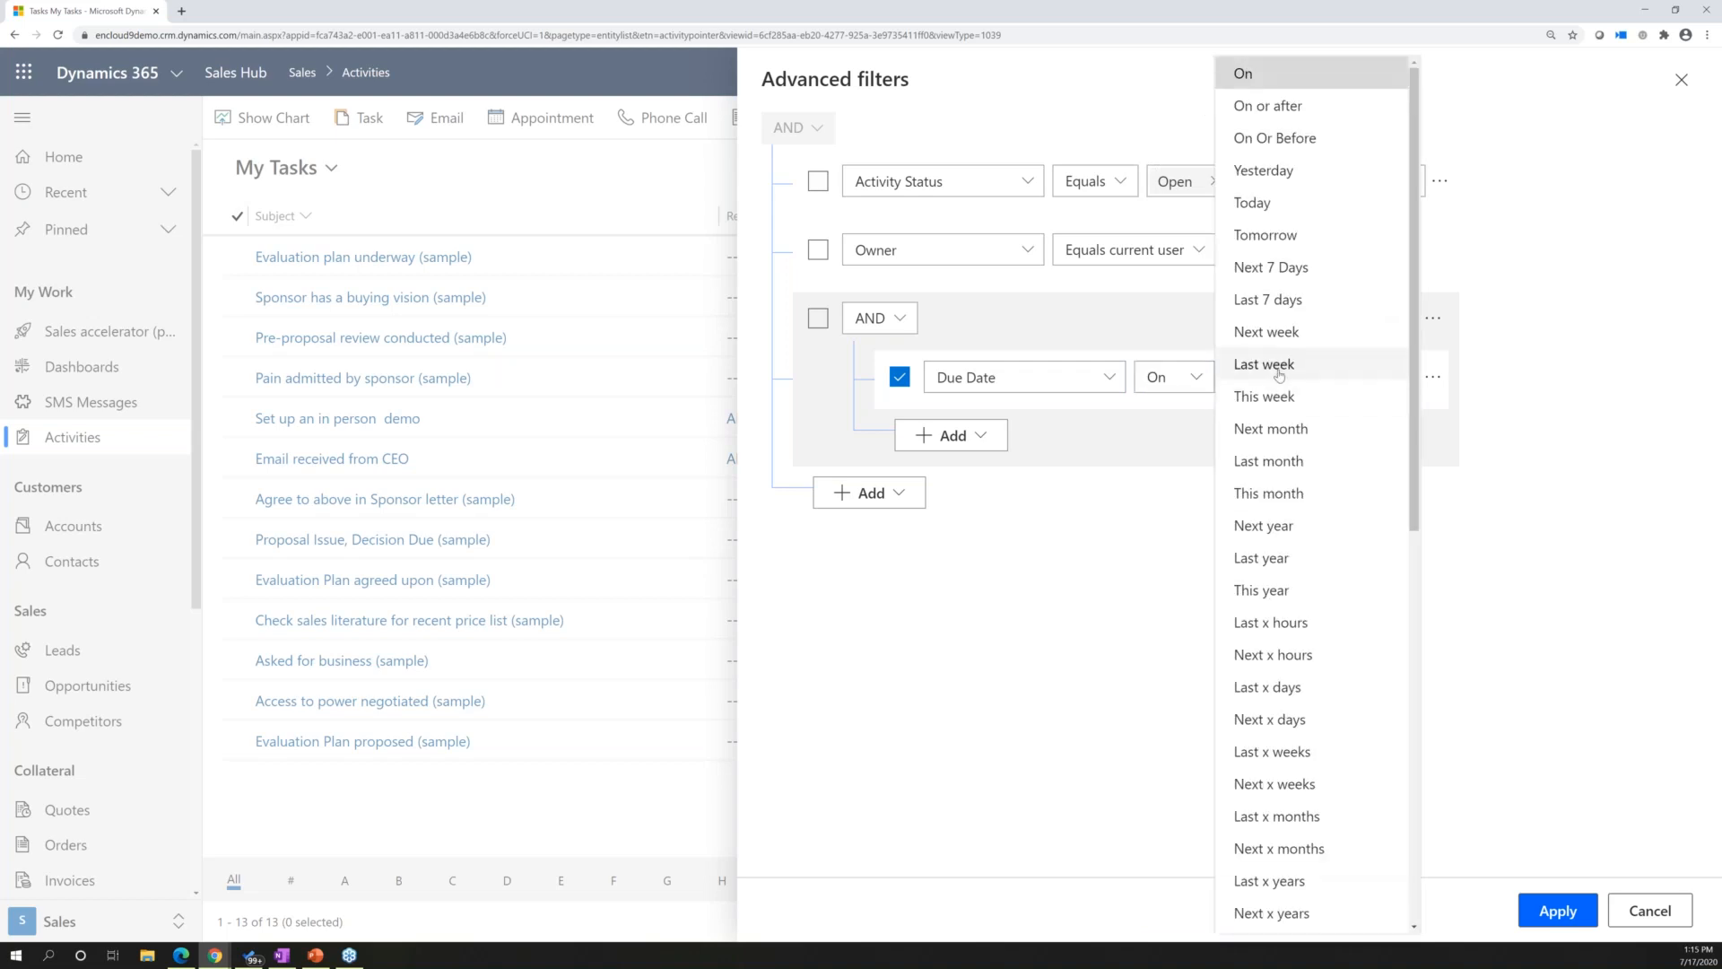
pyautogui.click(1265, 355)
pyautogui.click(1266, 380)
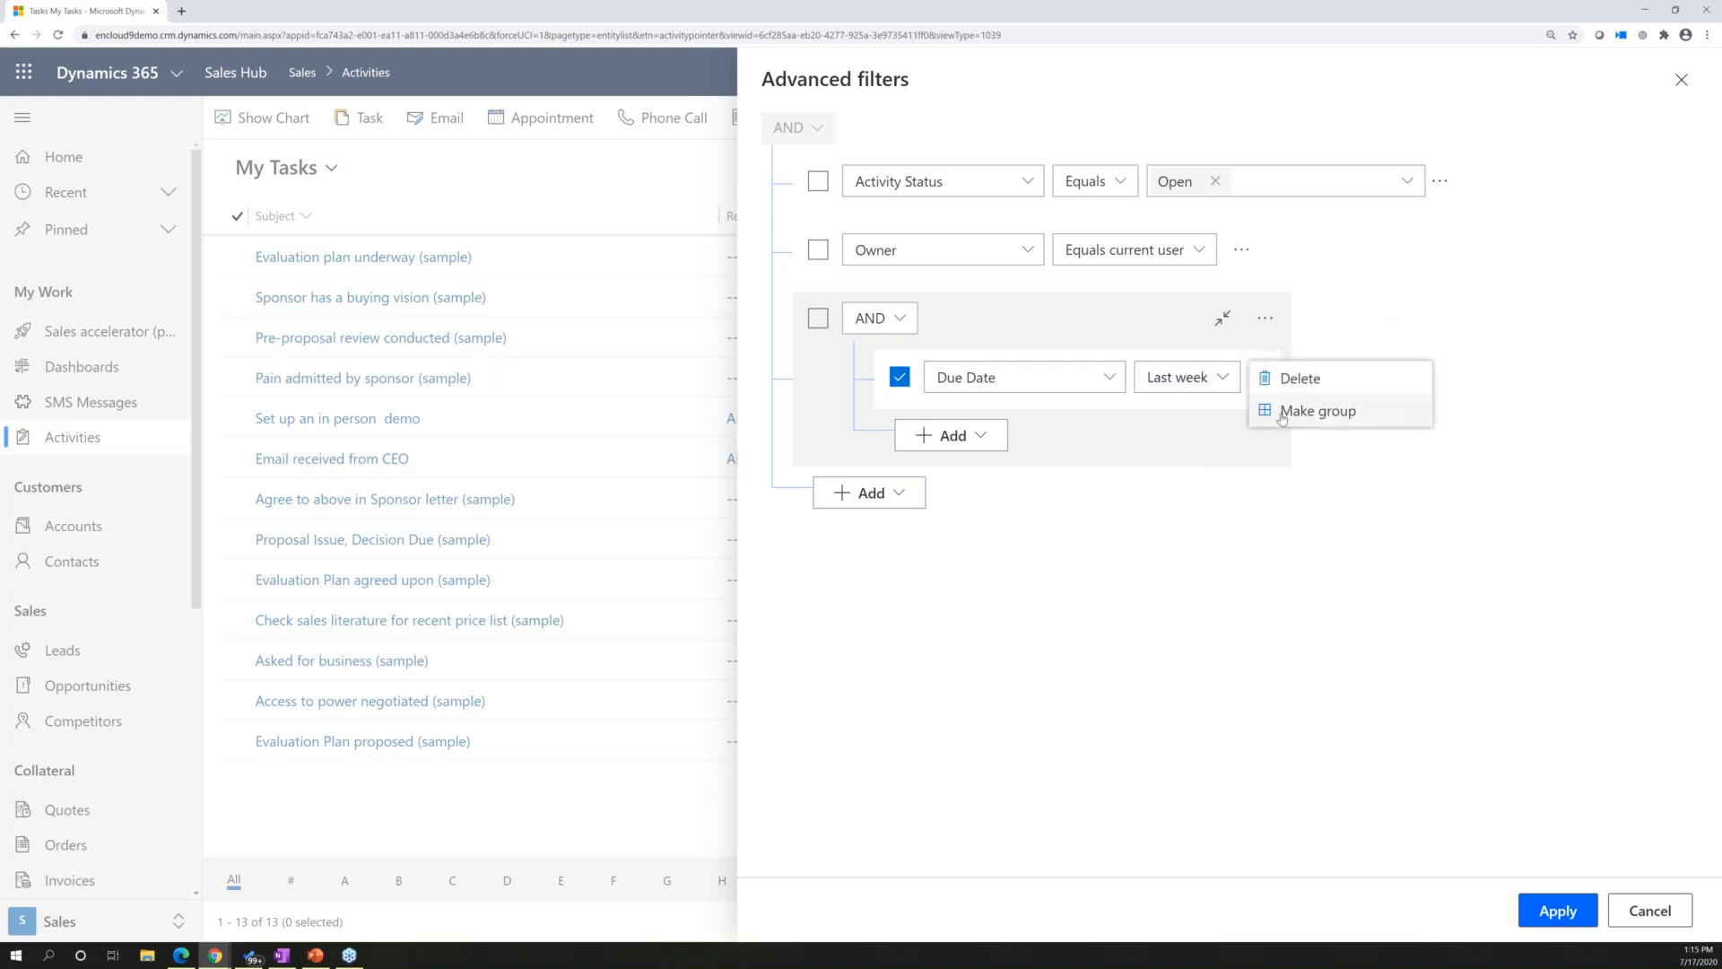
pyautogui.click(1283, 413)
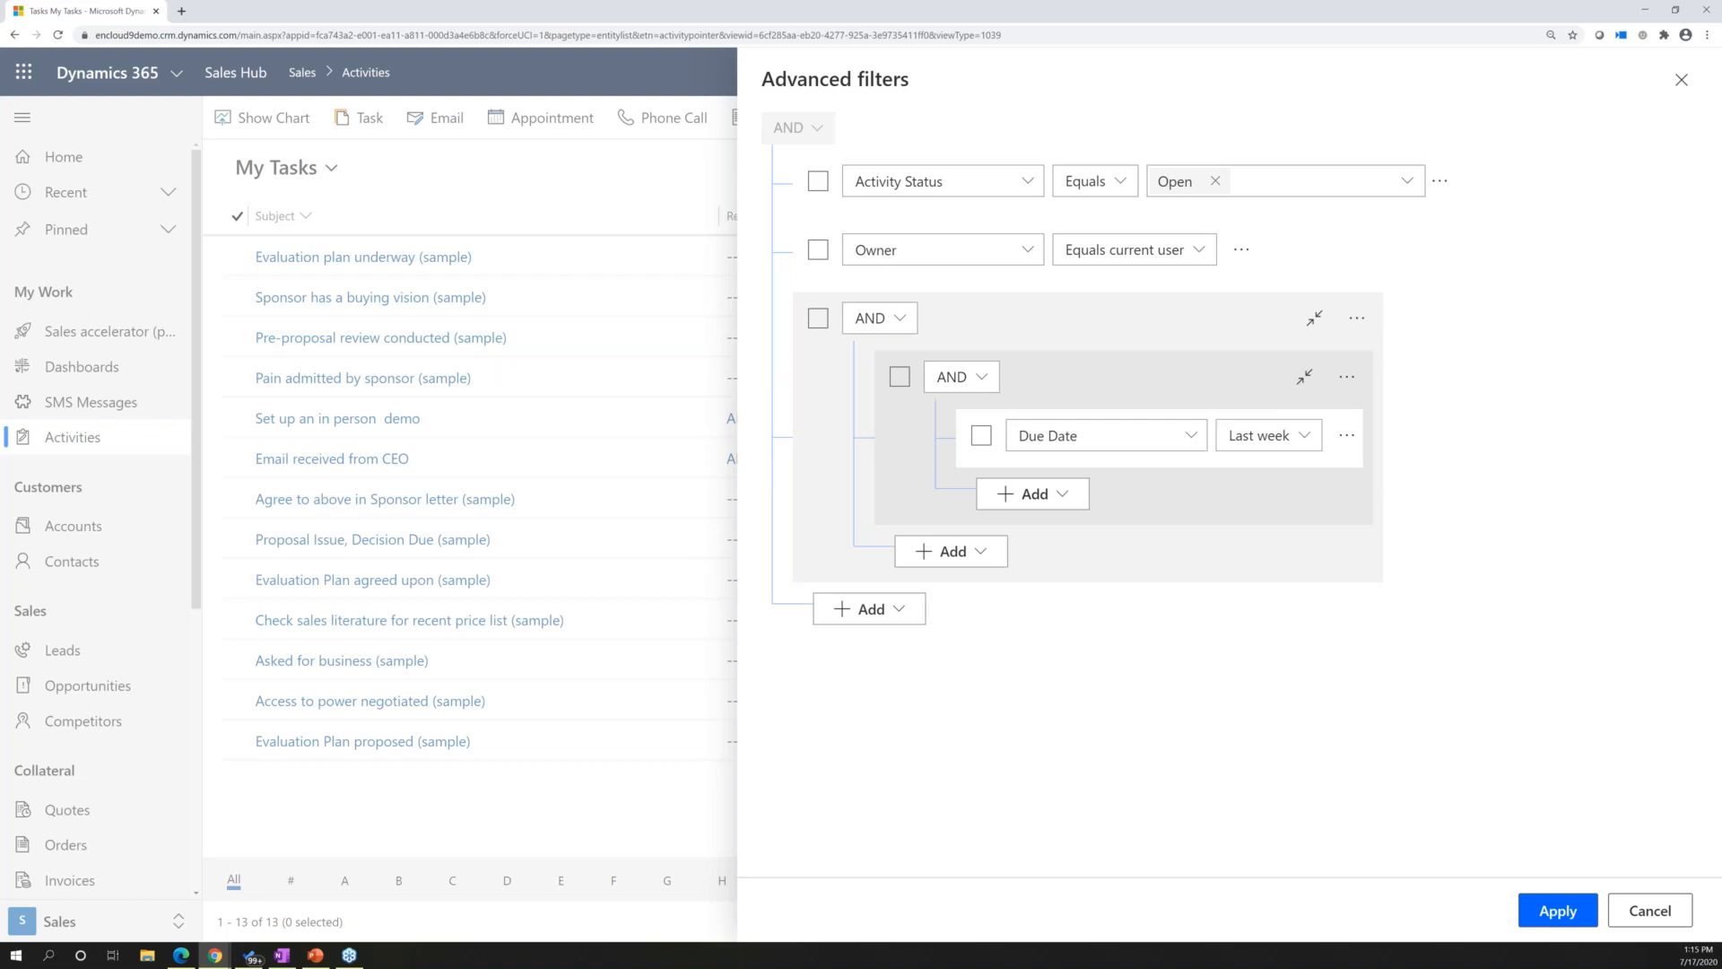
# Add a second row to the nested group with the condition Due Date This week.
pyautogui.click(1067, 496)
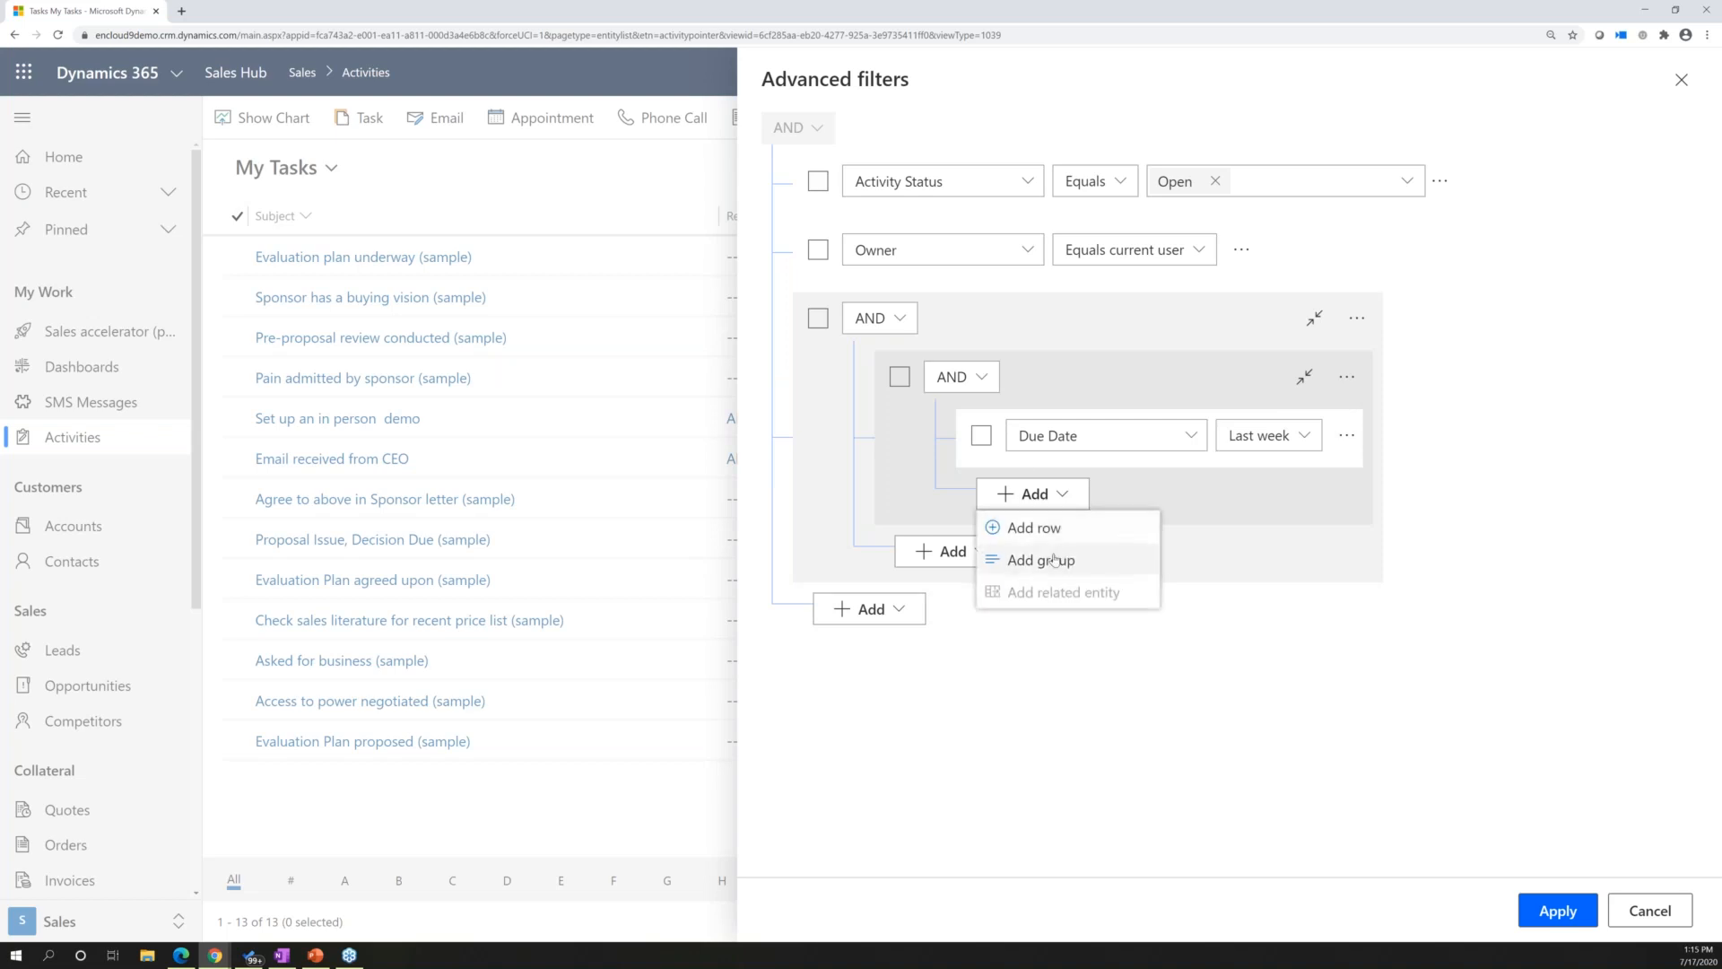
pyautogui.click(1059, 527)
pyautogui.click(1191, 503)
pyautogui.click(1277, 472)
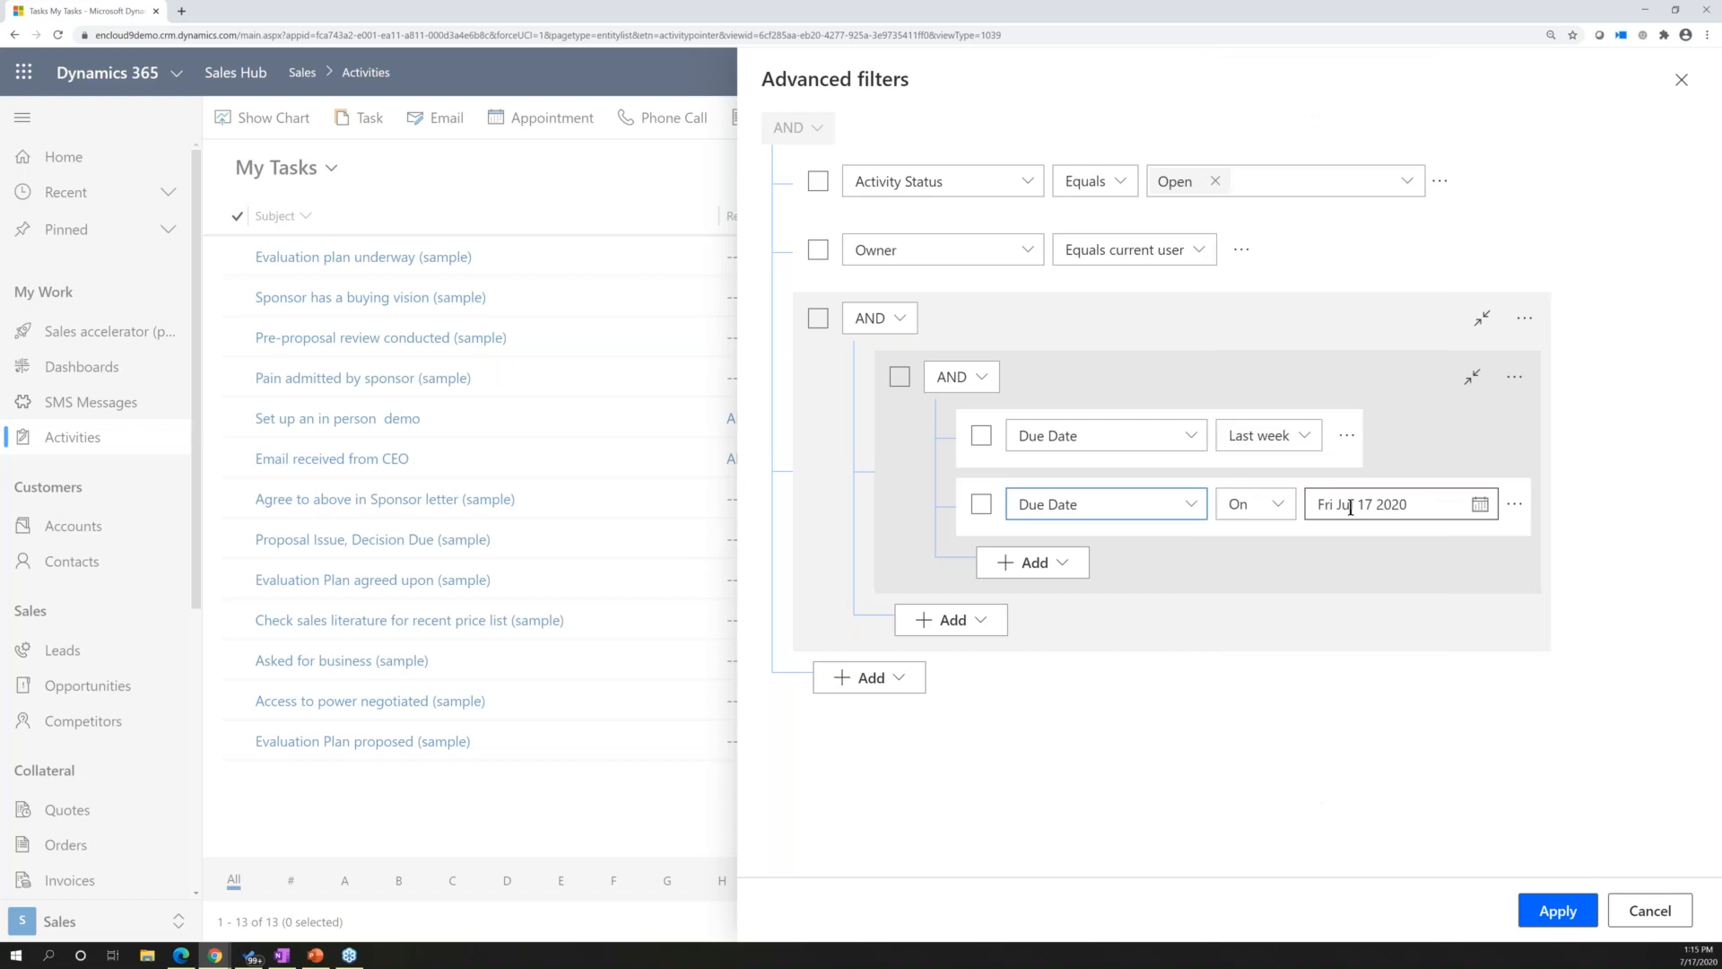
pyautogui.click(1278, 505)
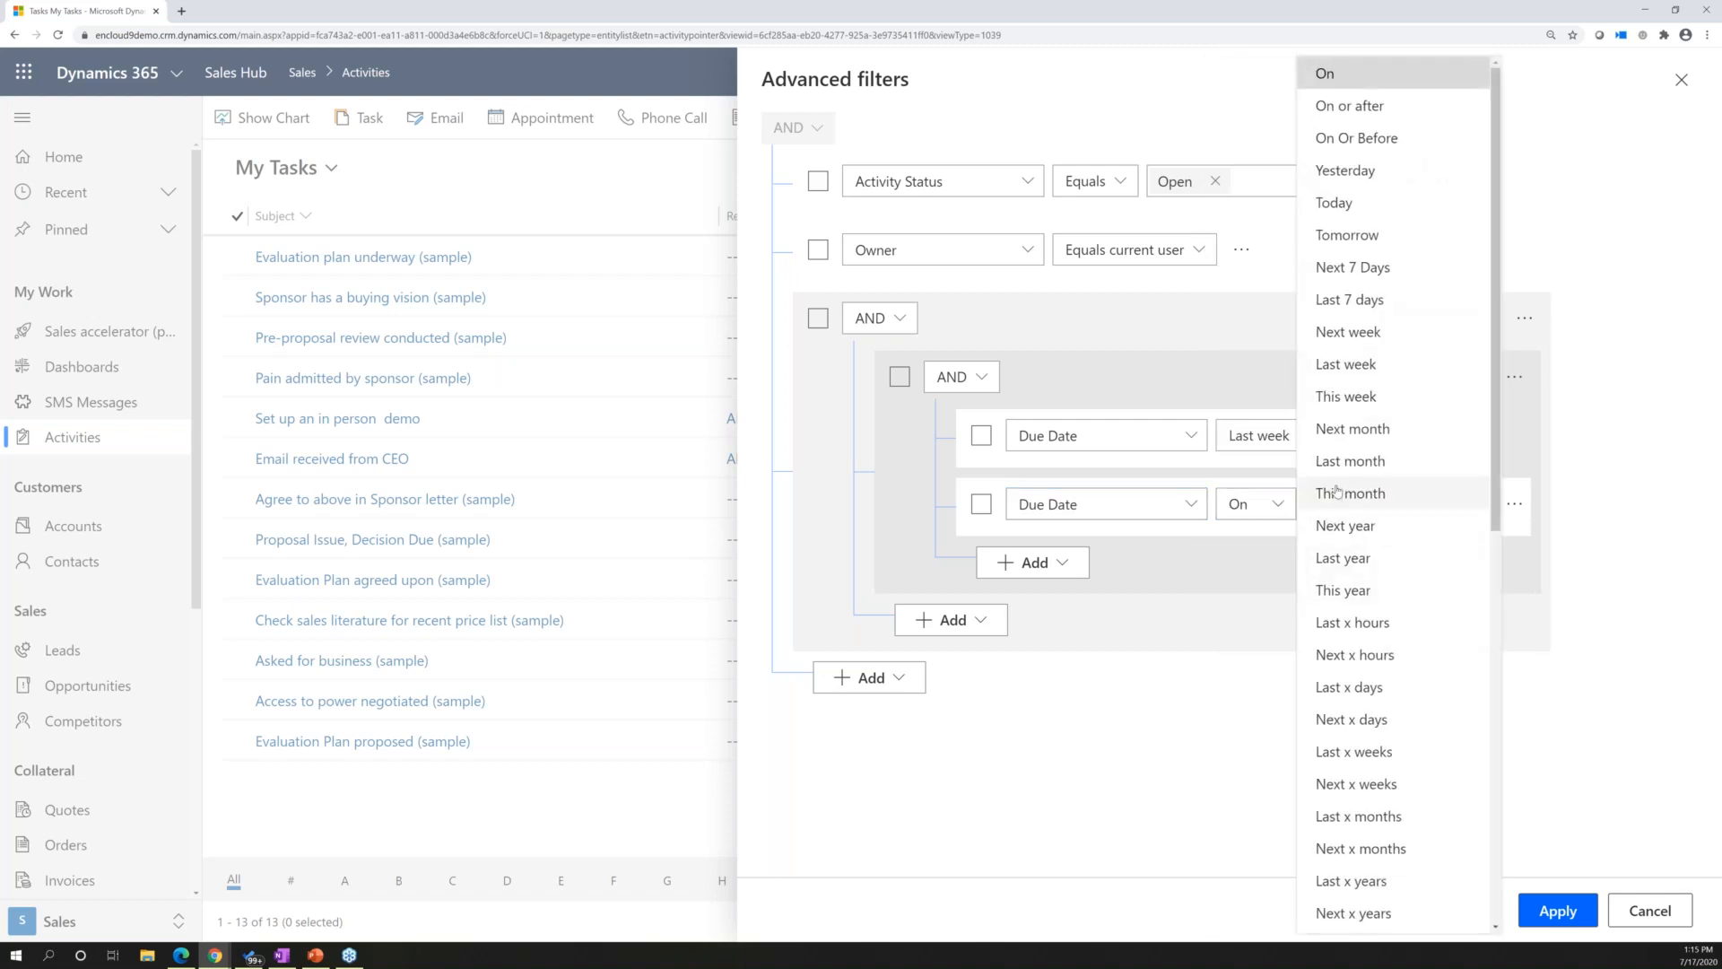
pyautogui.click(1346, 395)
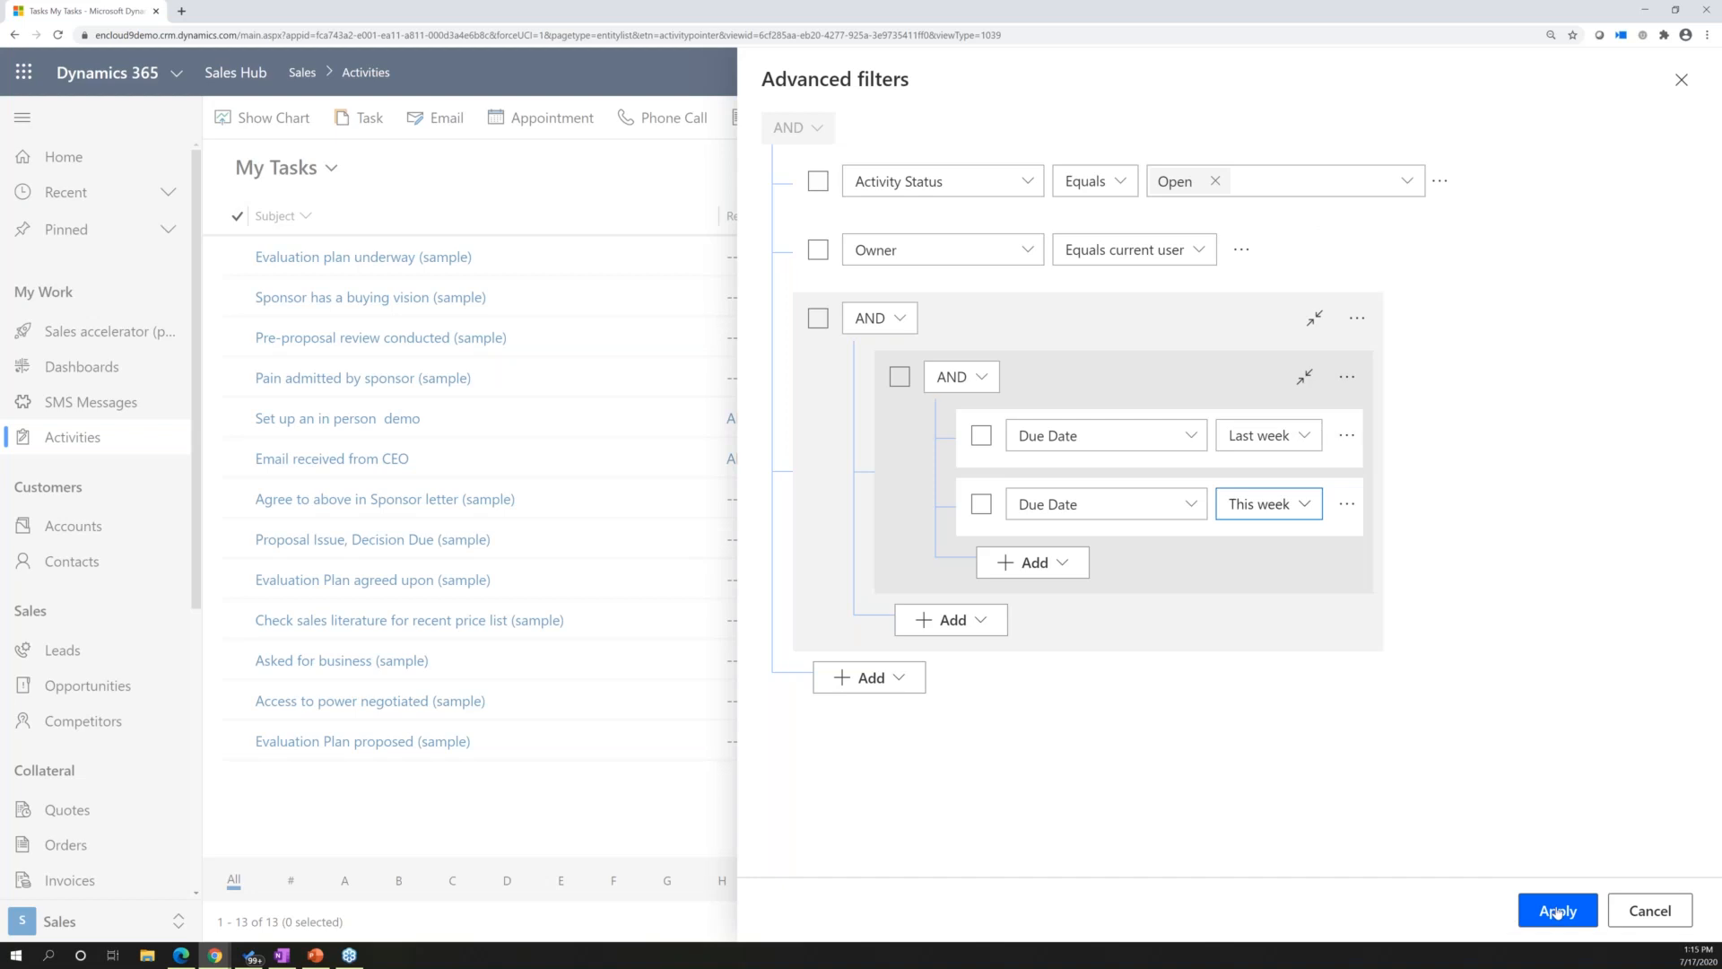
# Change the nested group's operator to Or and apply the advanced filters to My Tasks.
pyautogui.click(984, 381)
pyautogui.click(949, 441)
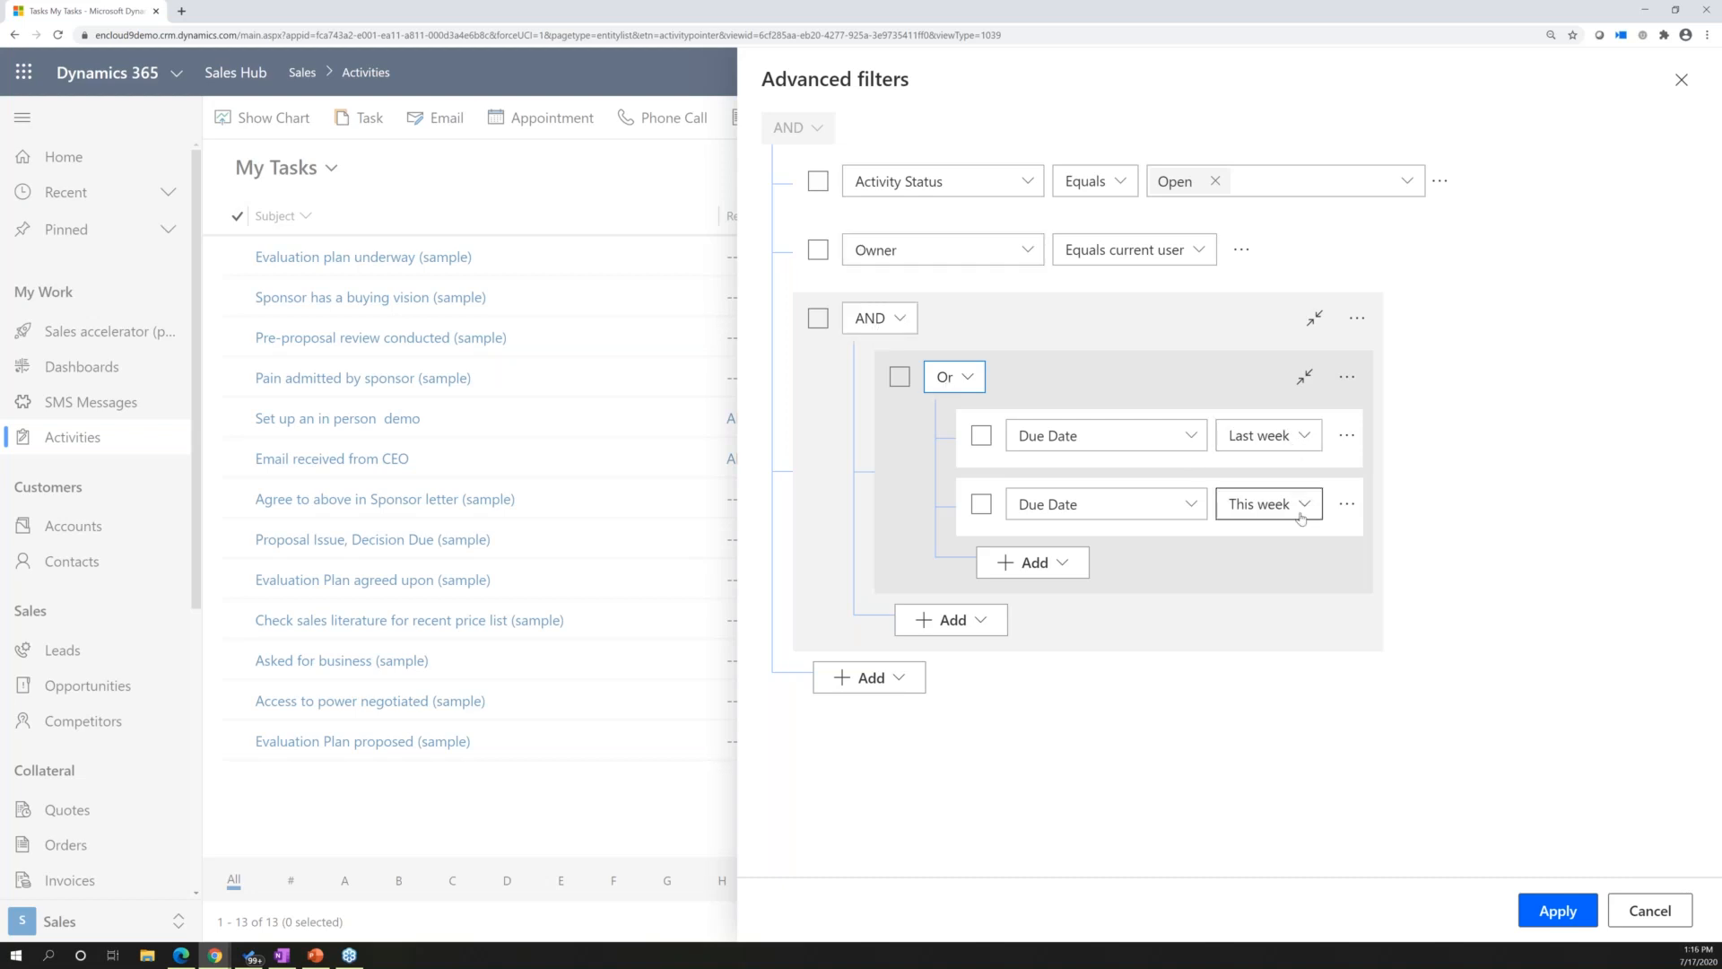
pyautogui.click(1559, 911)
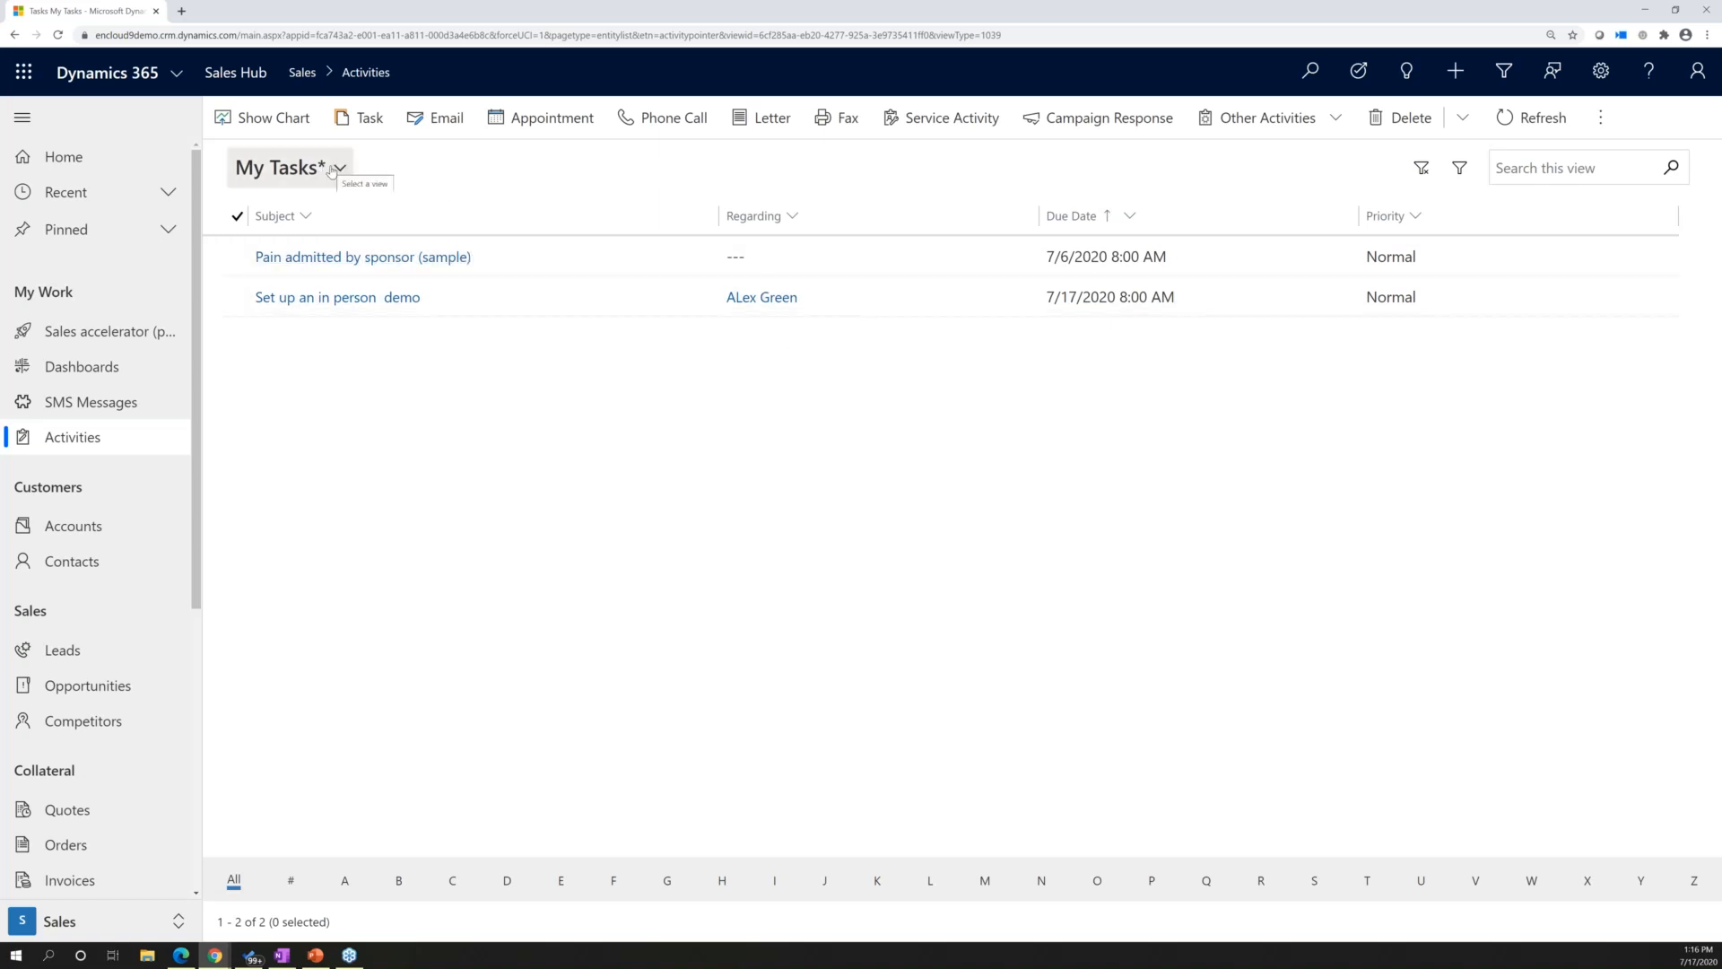
# Check the applied advanced filters and save them as a new view named "My Tasks Due this week or last".
pyautogui.click(1460, 169)
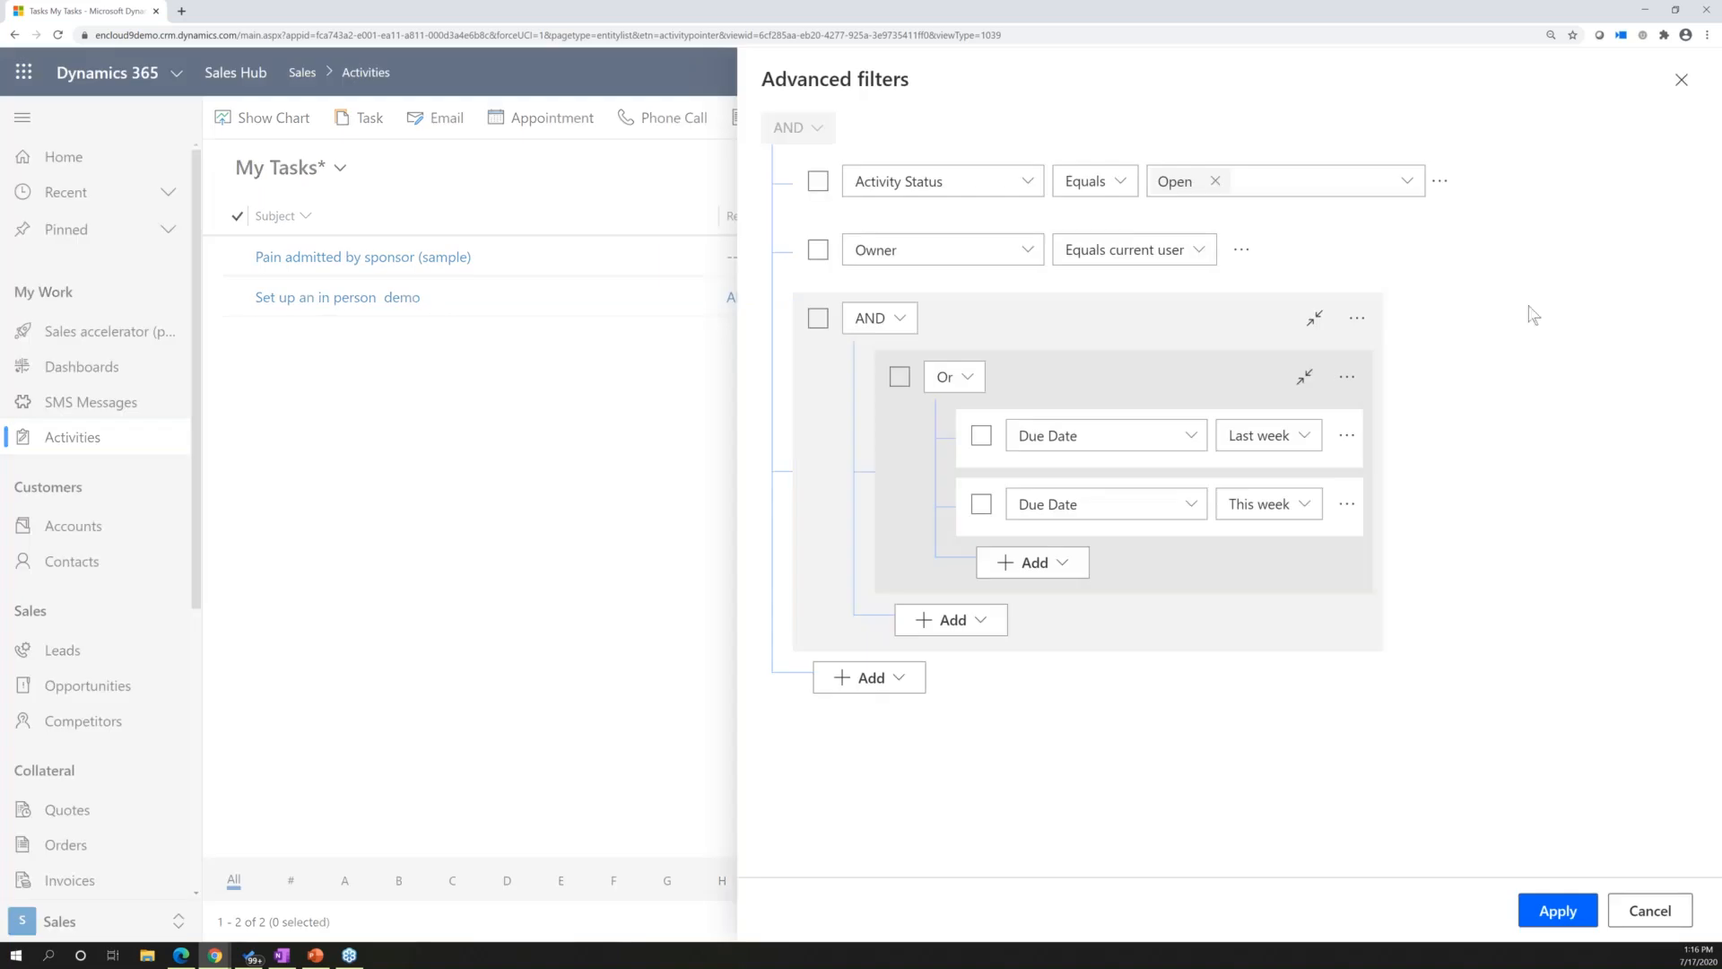
pyautogui.click(1644, 907)
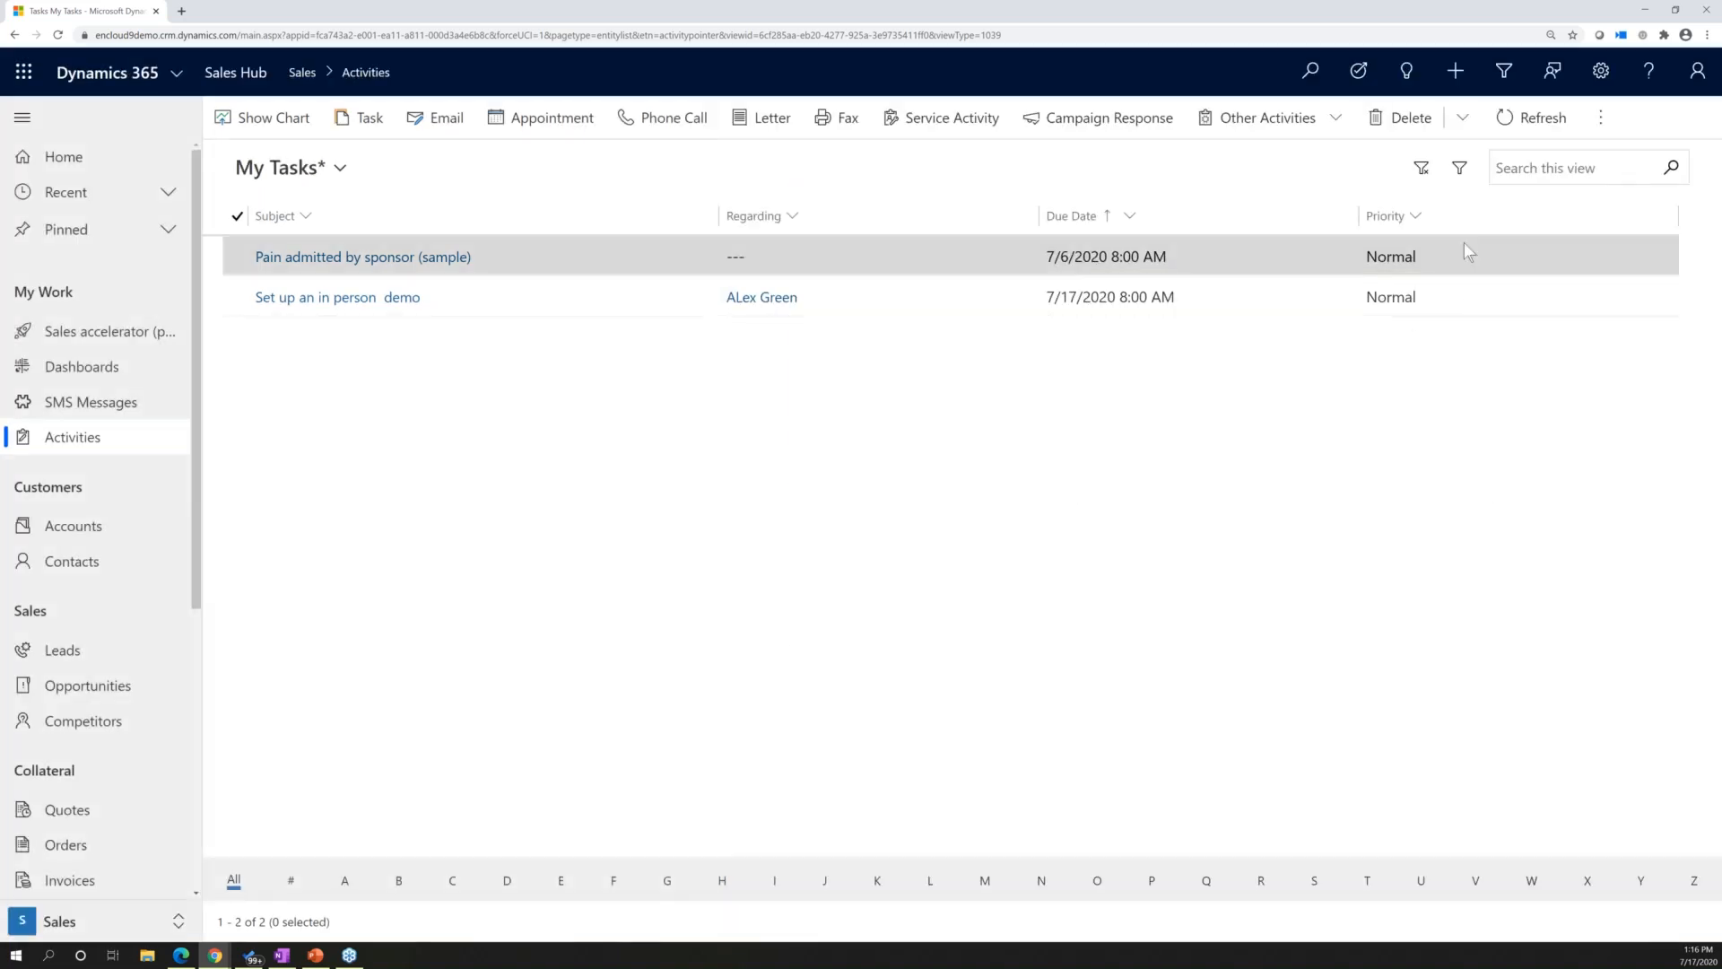
pyautogui.click(1602, 117)
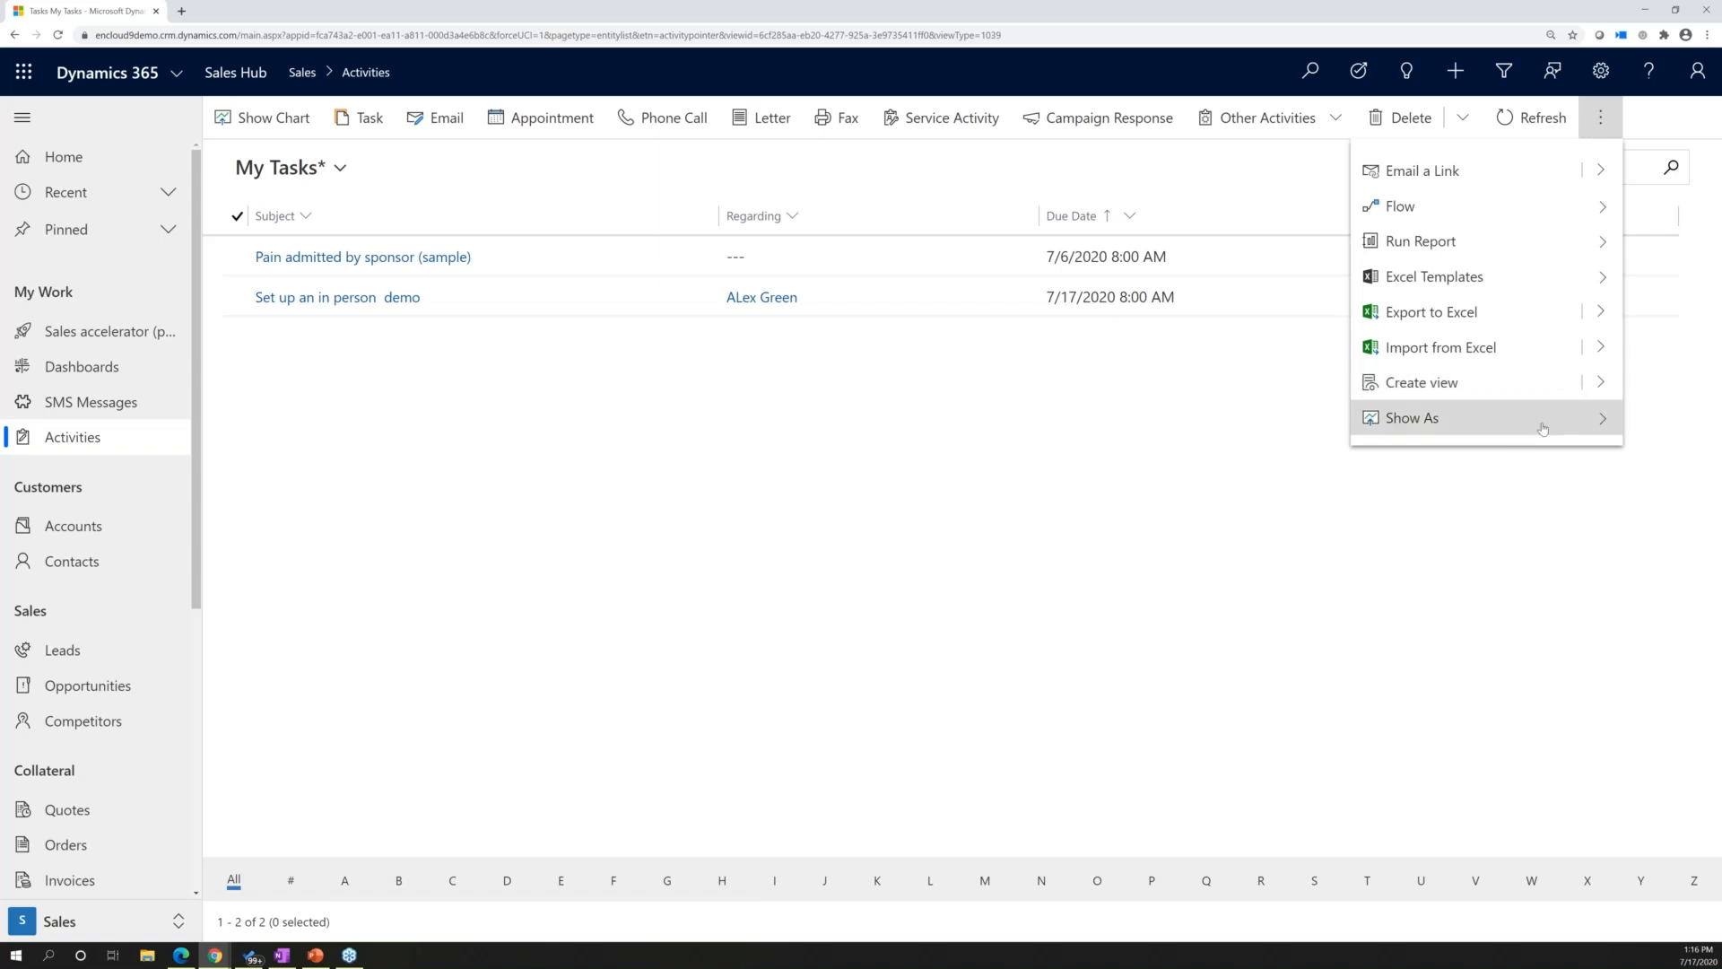
pyautogui.click(1601, 382)
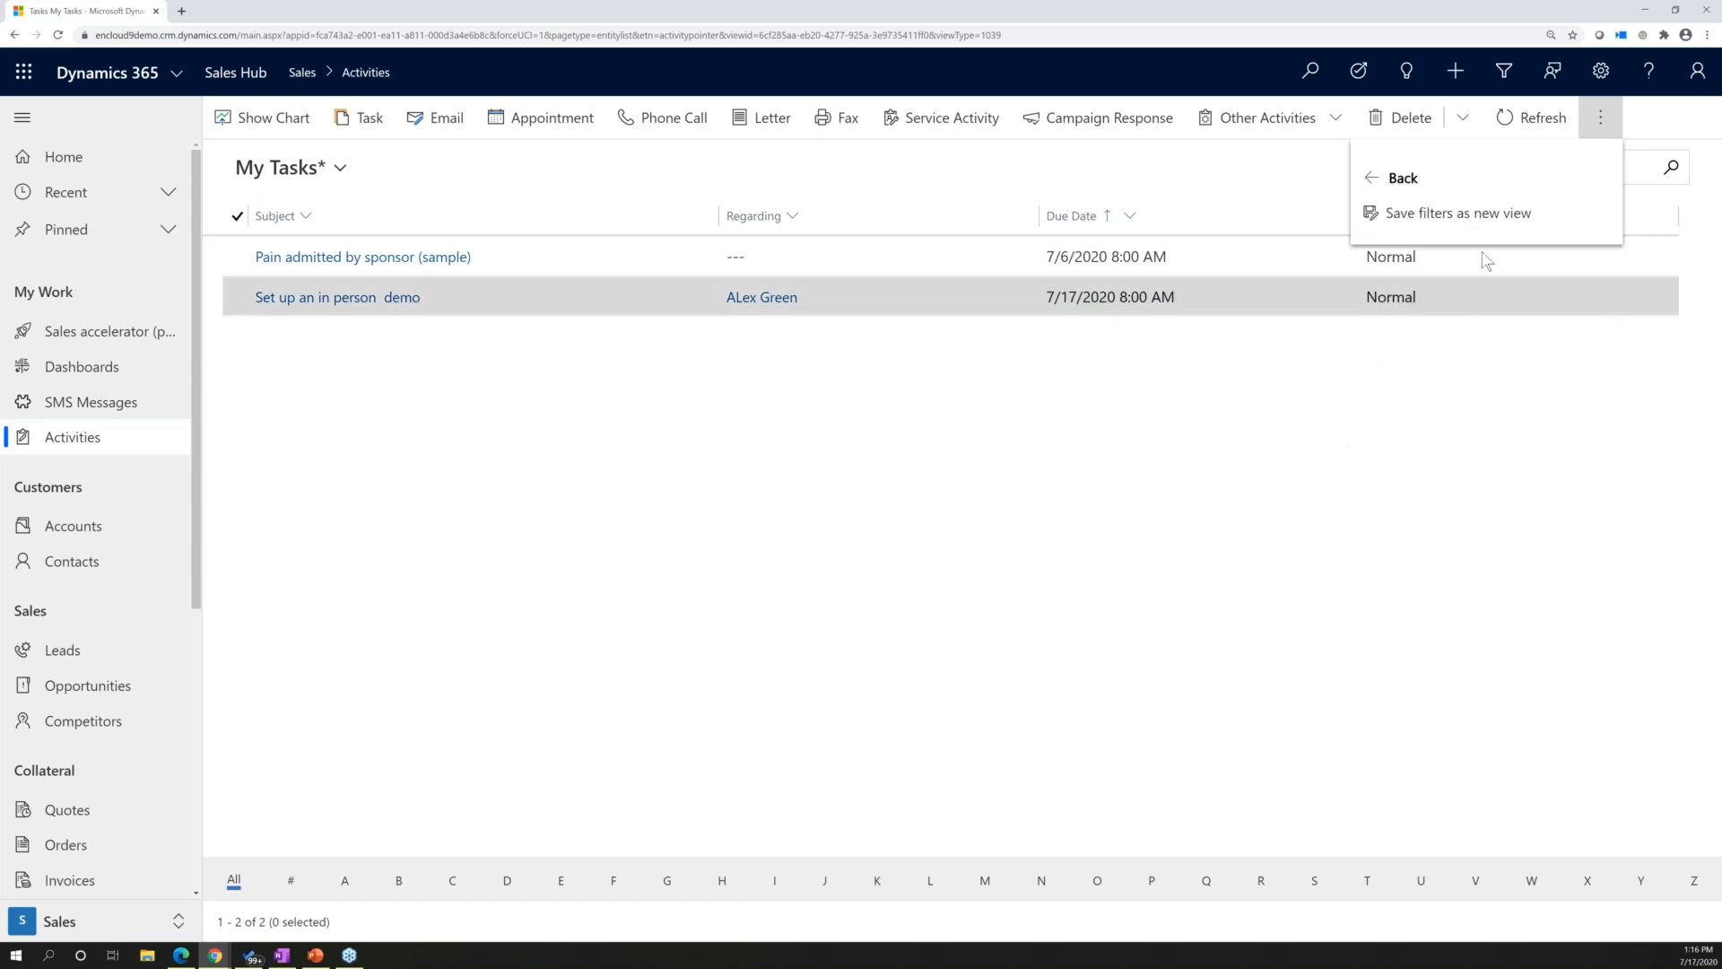
pyautogui.click(1605, 122)
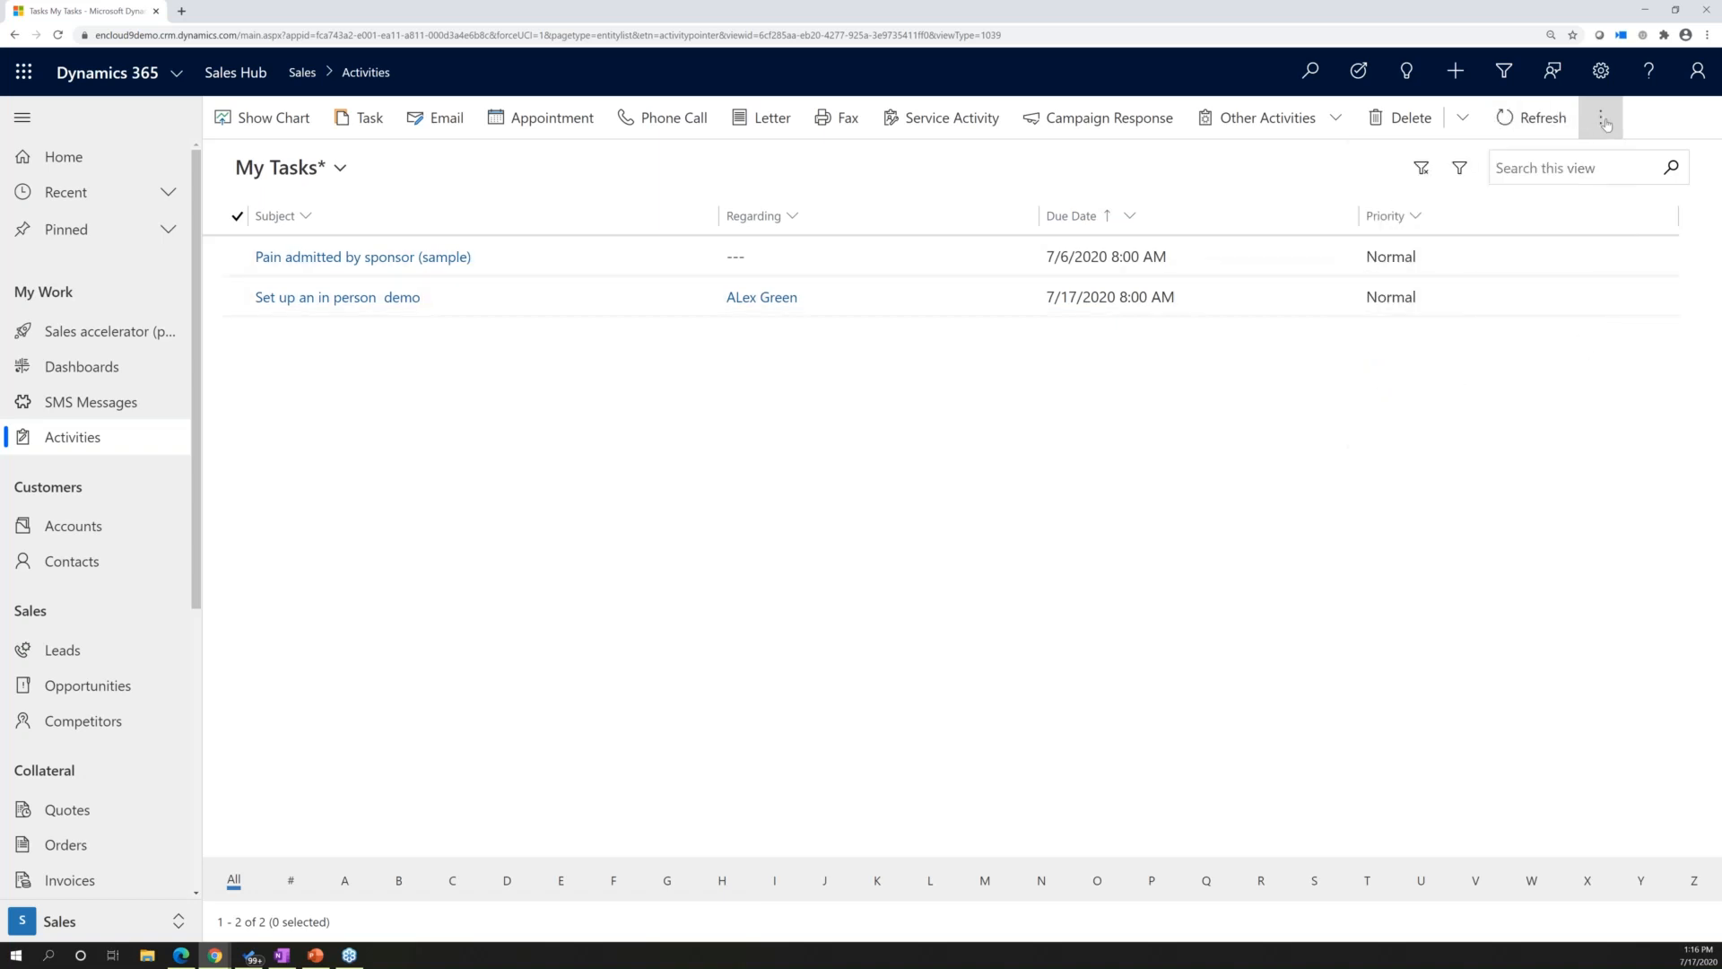
pyautogui.click(1605, 121)
pyautogui.click(1600, 386)
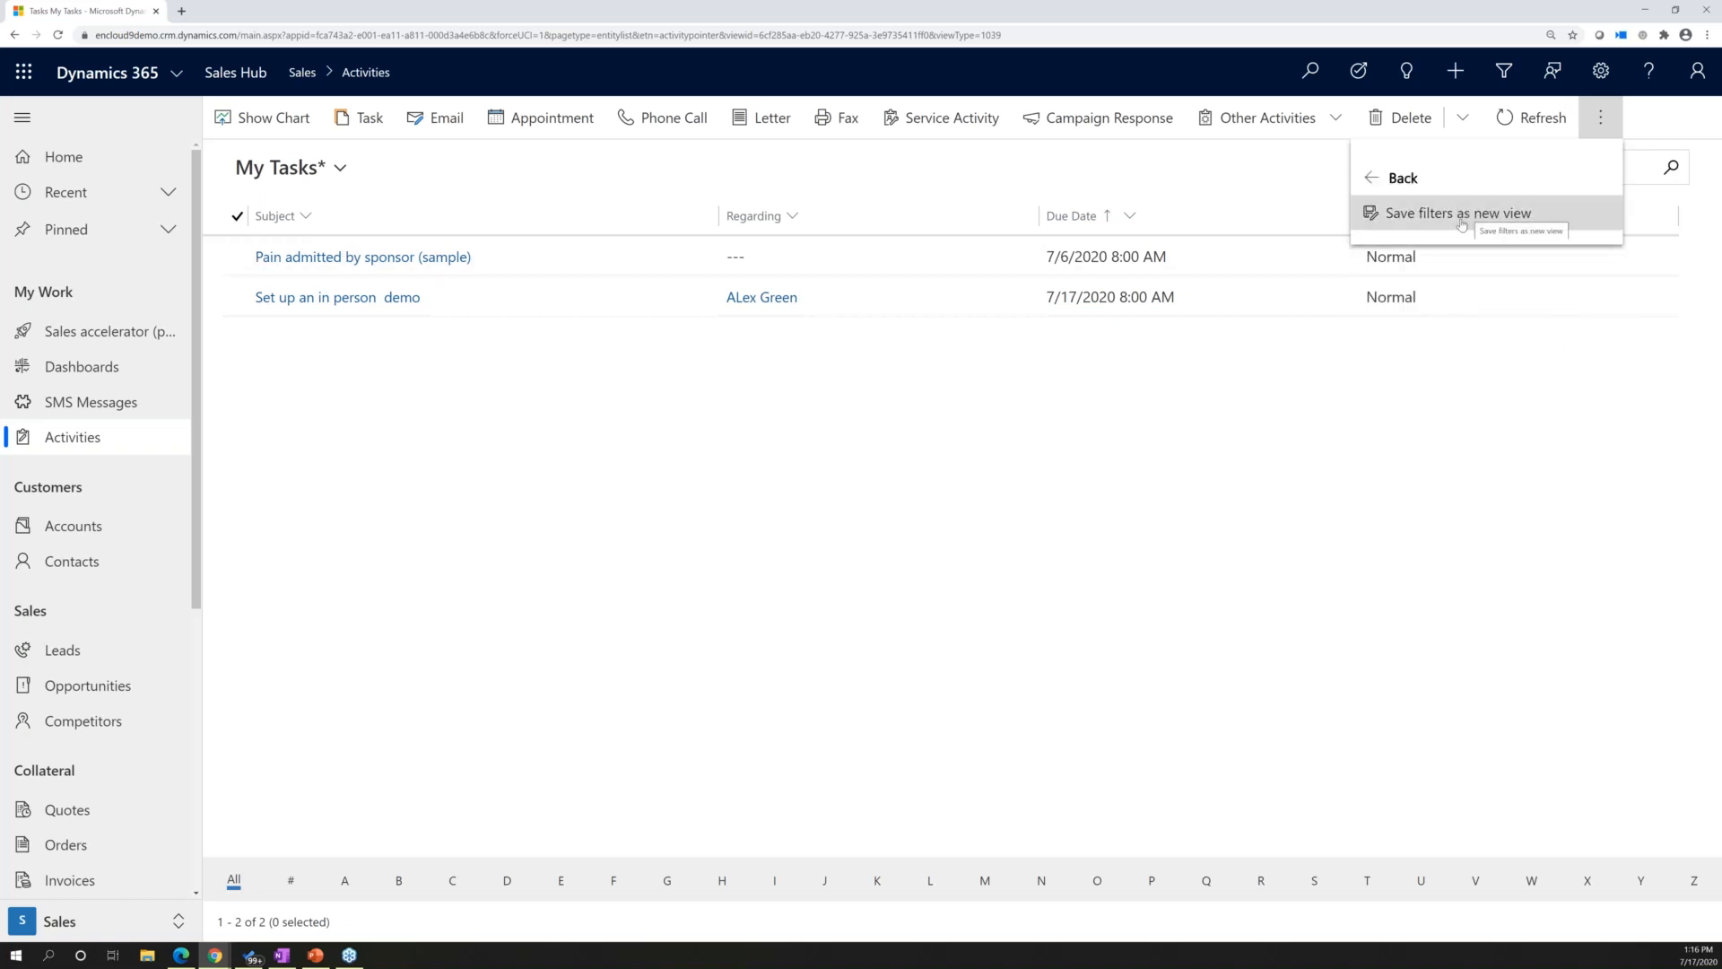
pyautogui.click(1423, 224)
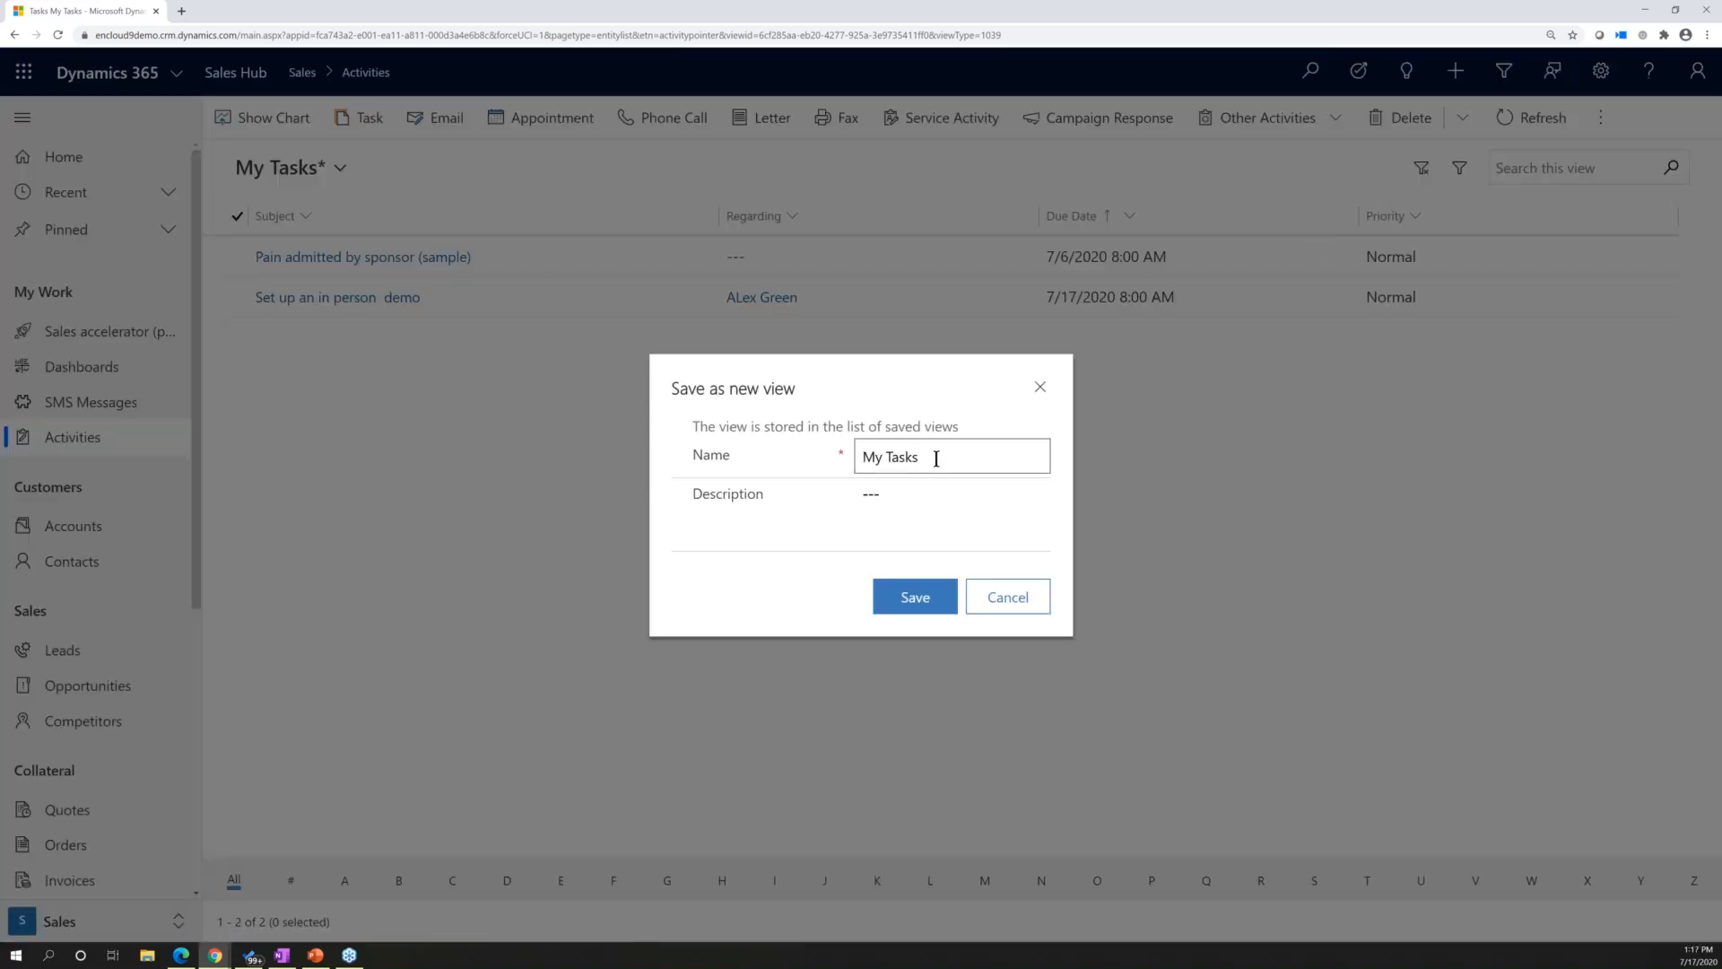
pyautogui.write('Due this week or last')
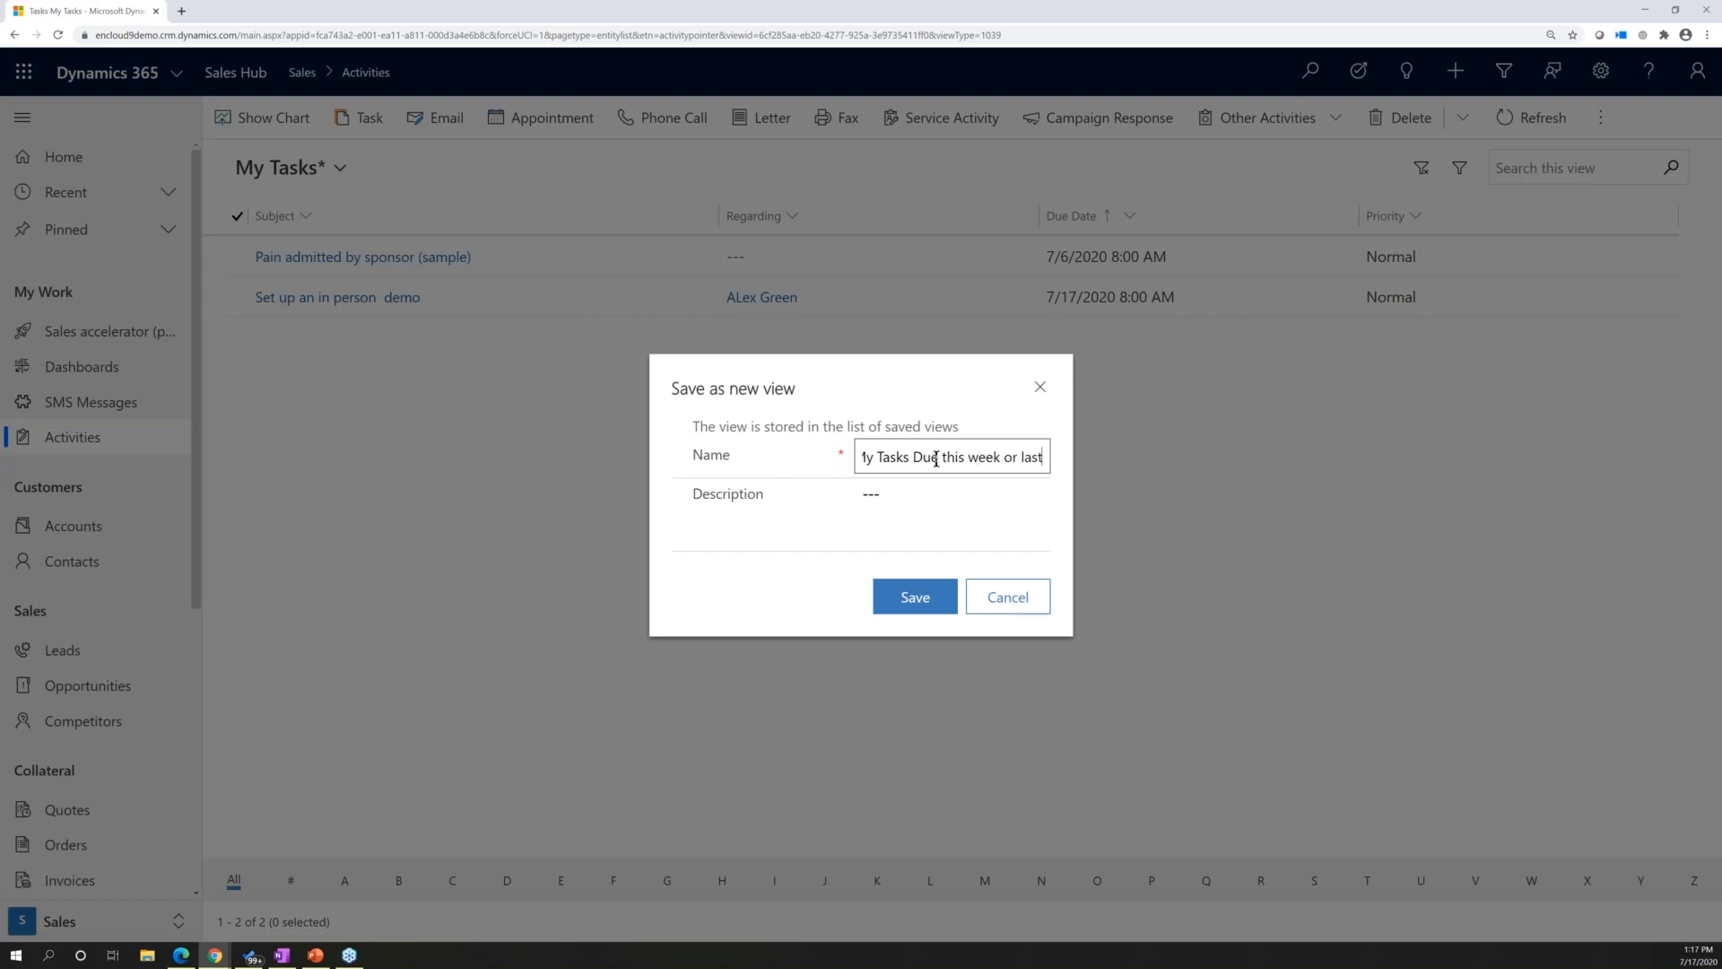
pyautogui.click(909, 599)
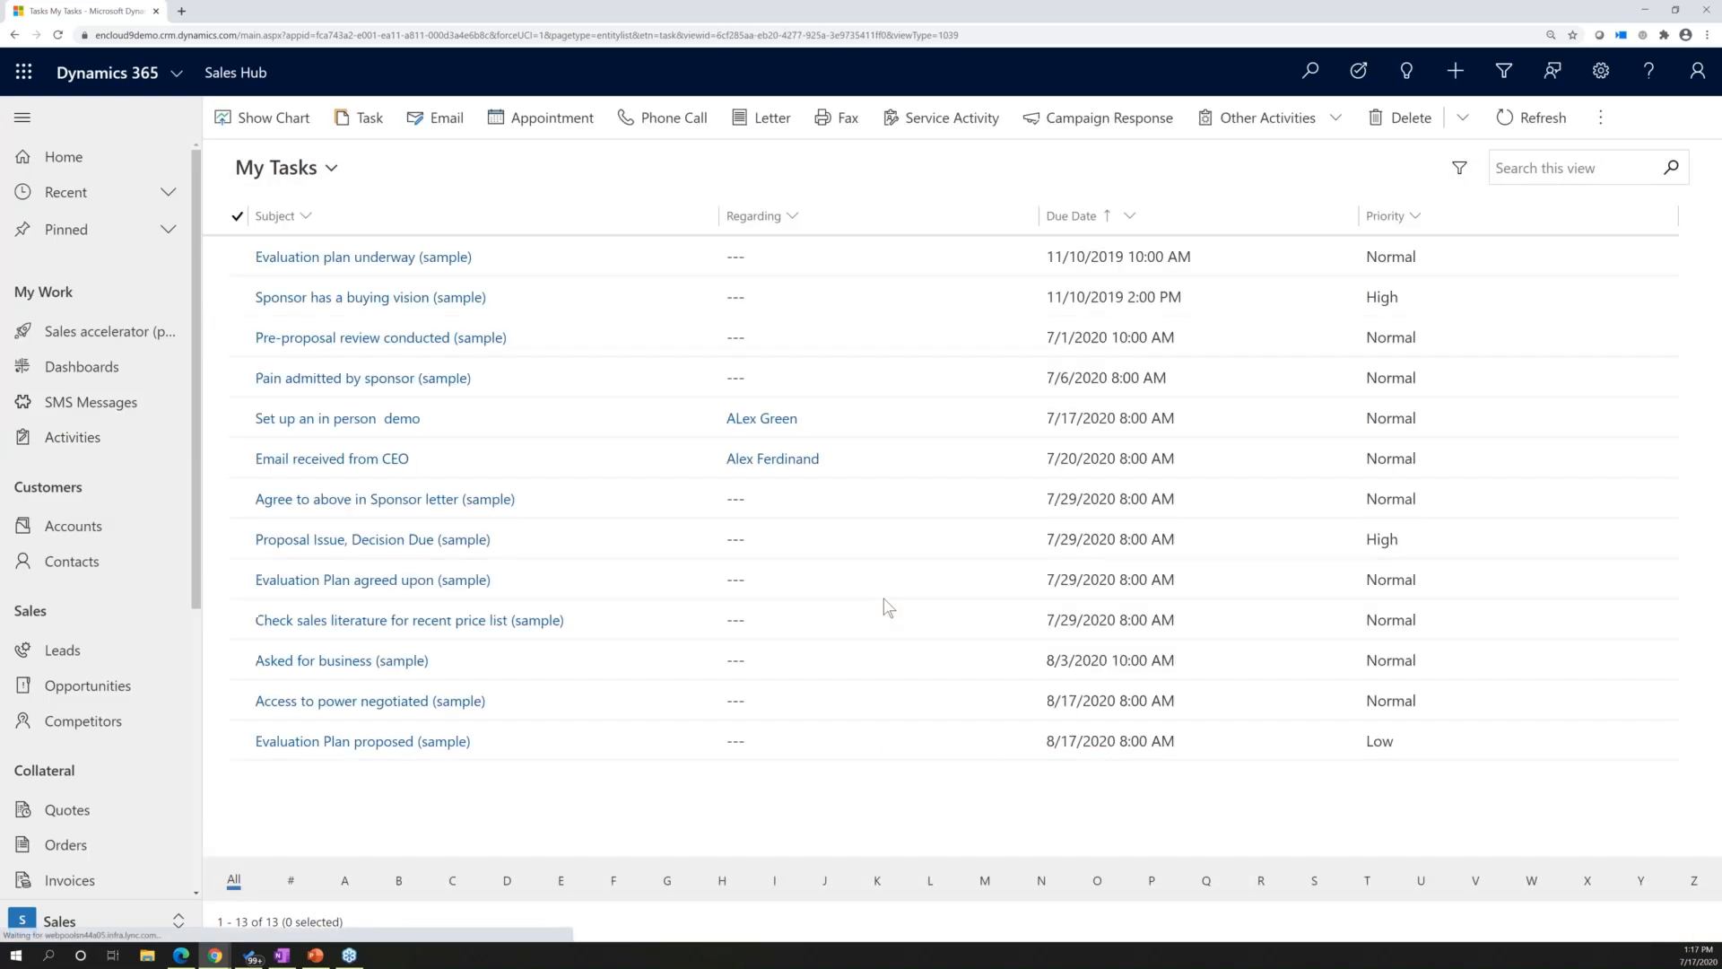
# Reload the page, pin the view "My Tasks Due this week or last" as the default, and switch back to My Tasks.
pyautogui.click(332, 169)
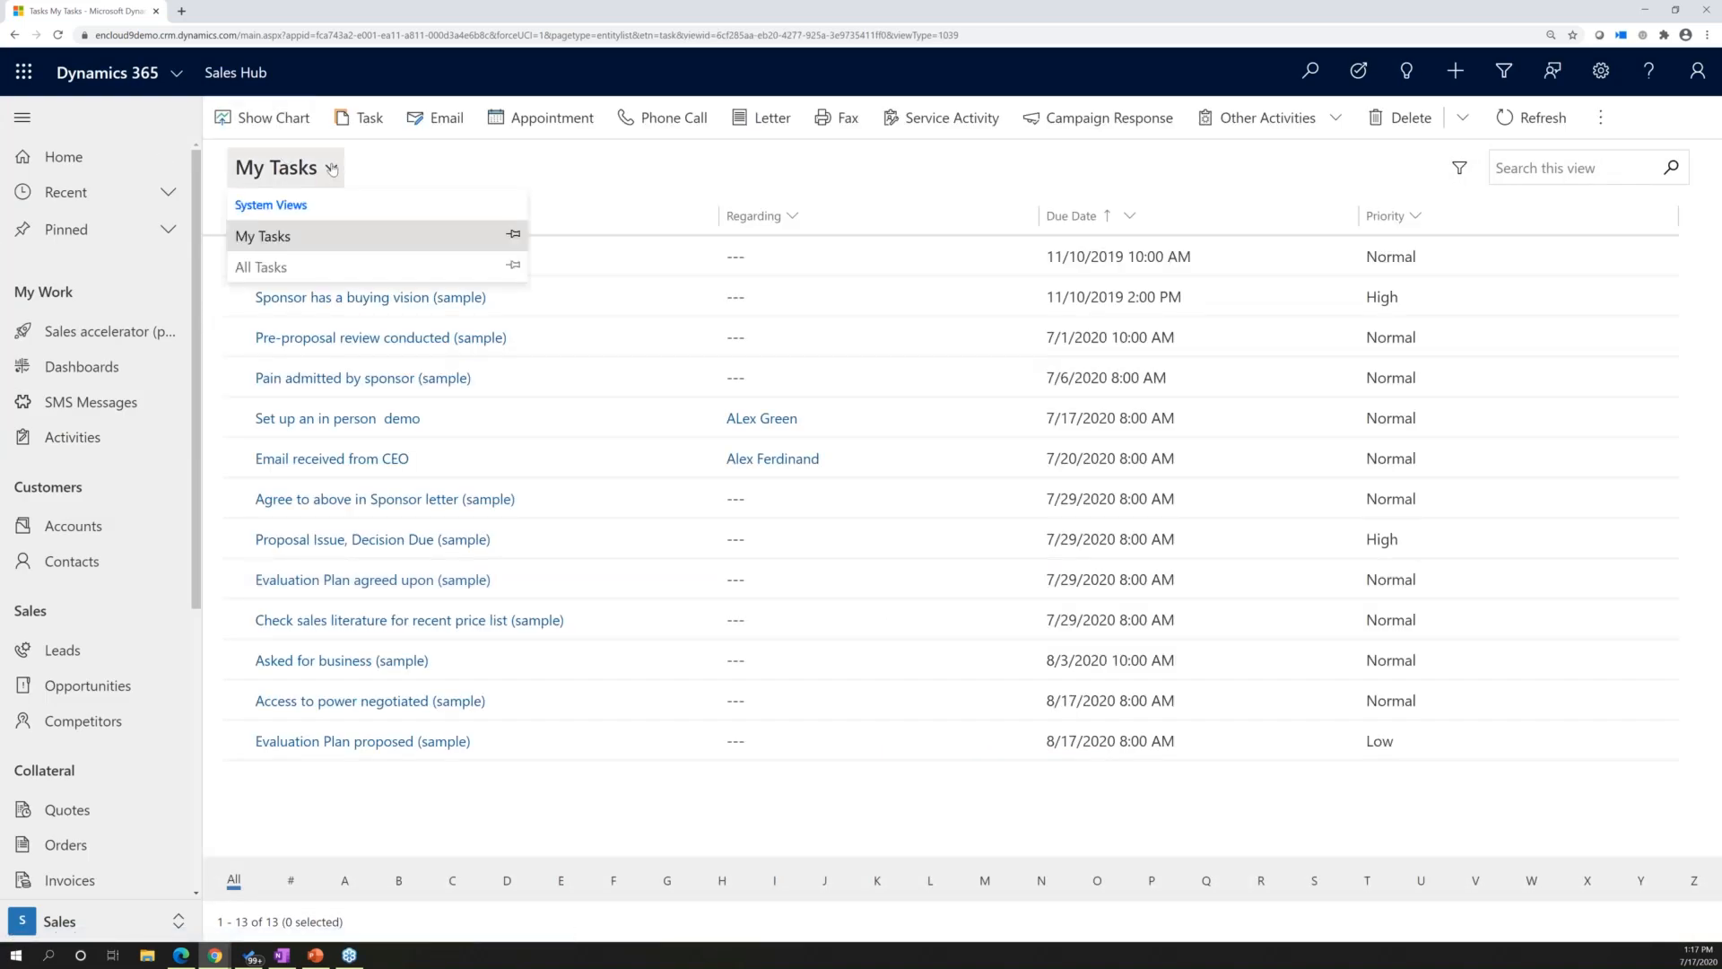
pyautogui.click(58, 36)
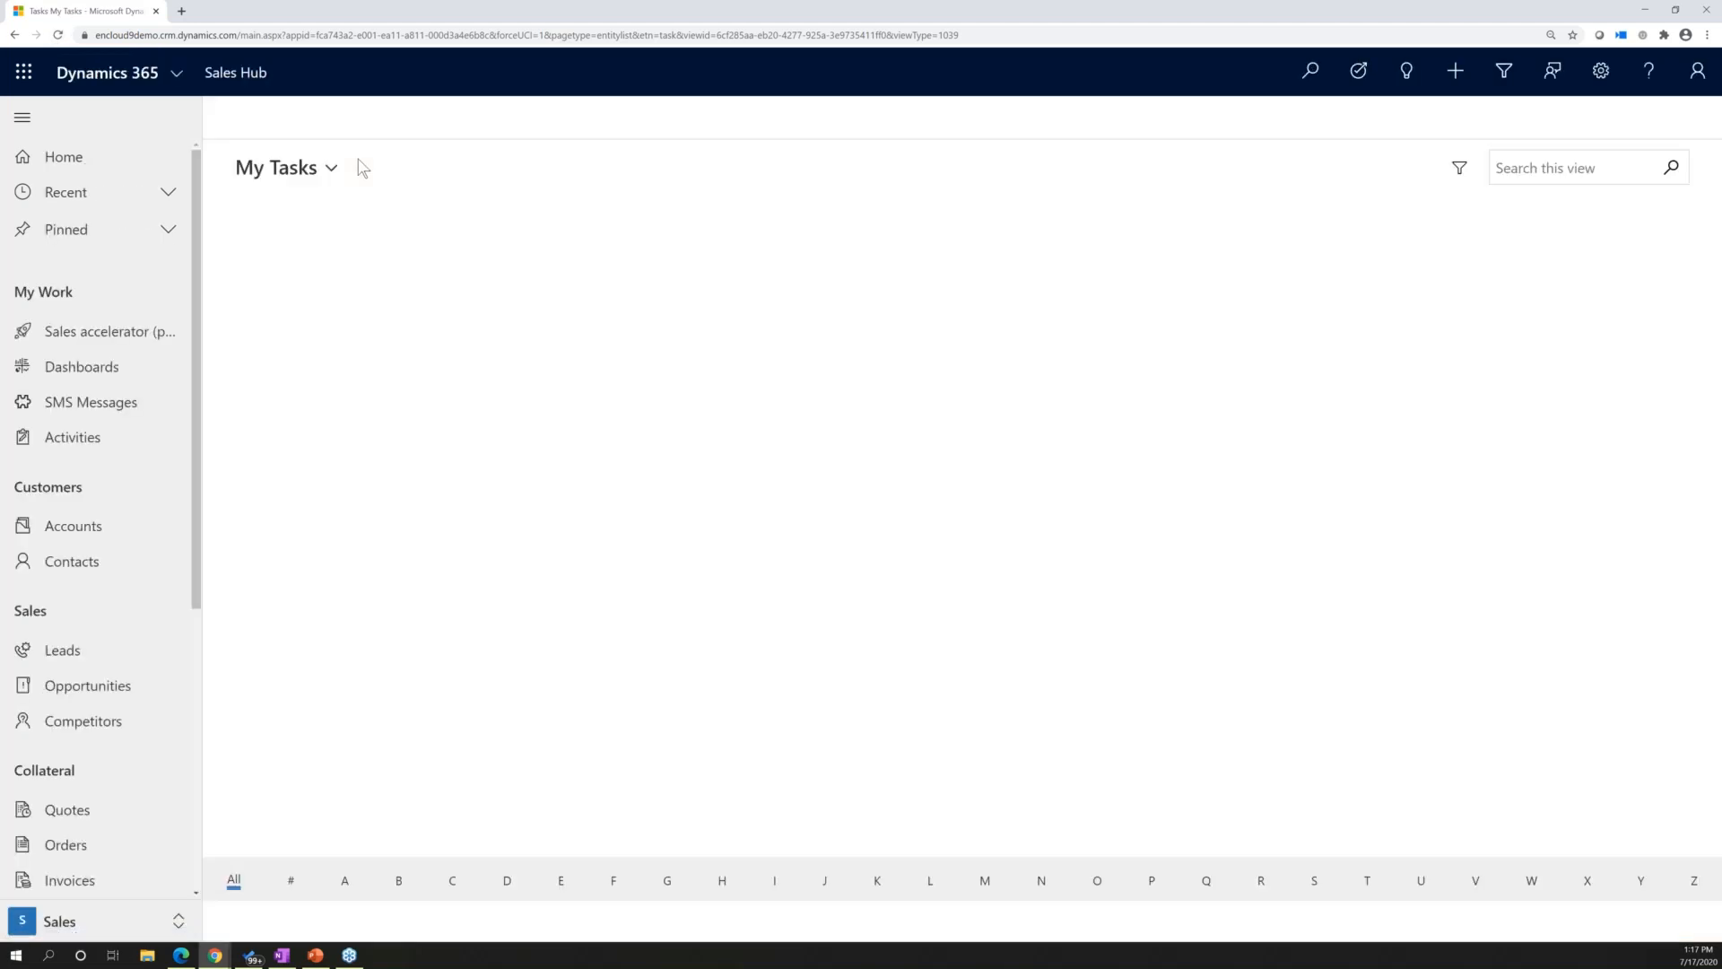
pyautogui.click(330, 170)
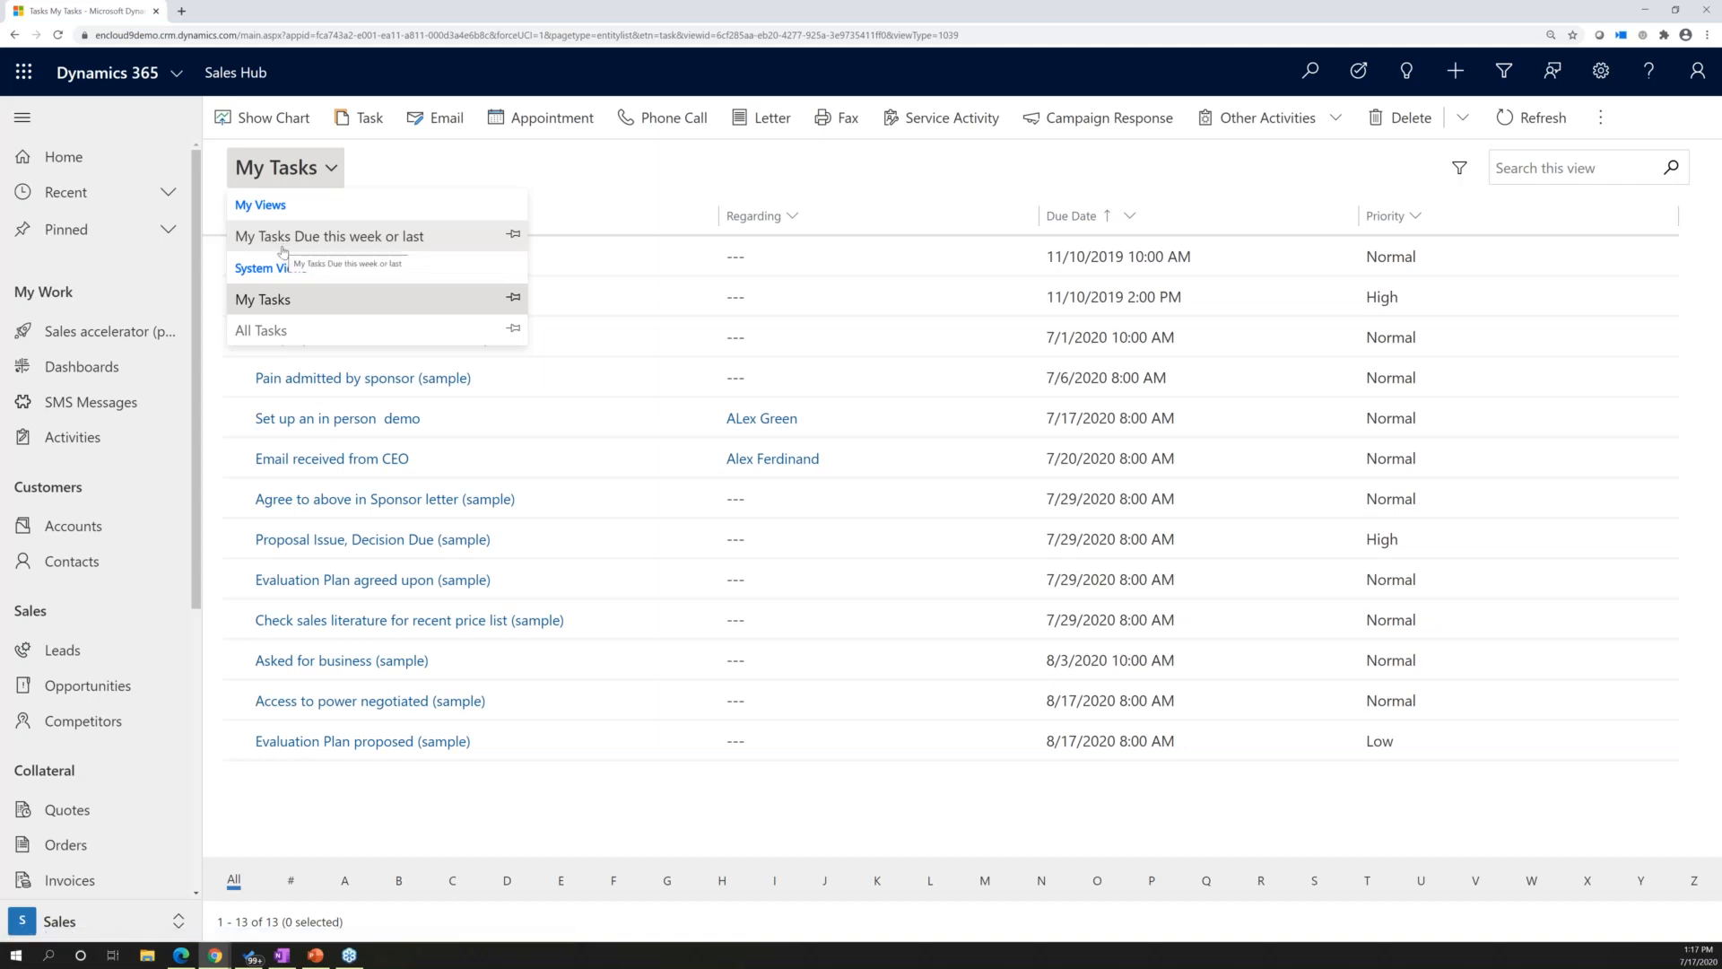
pyautogui.click(512, 241)
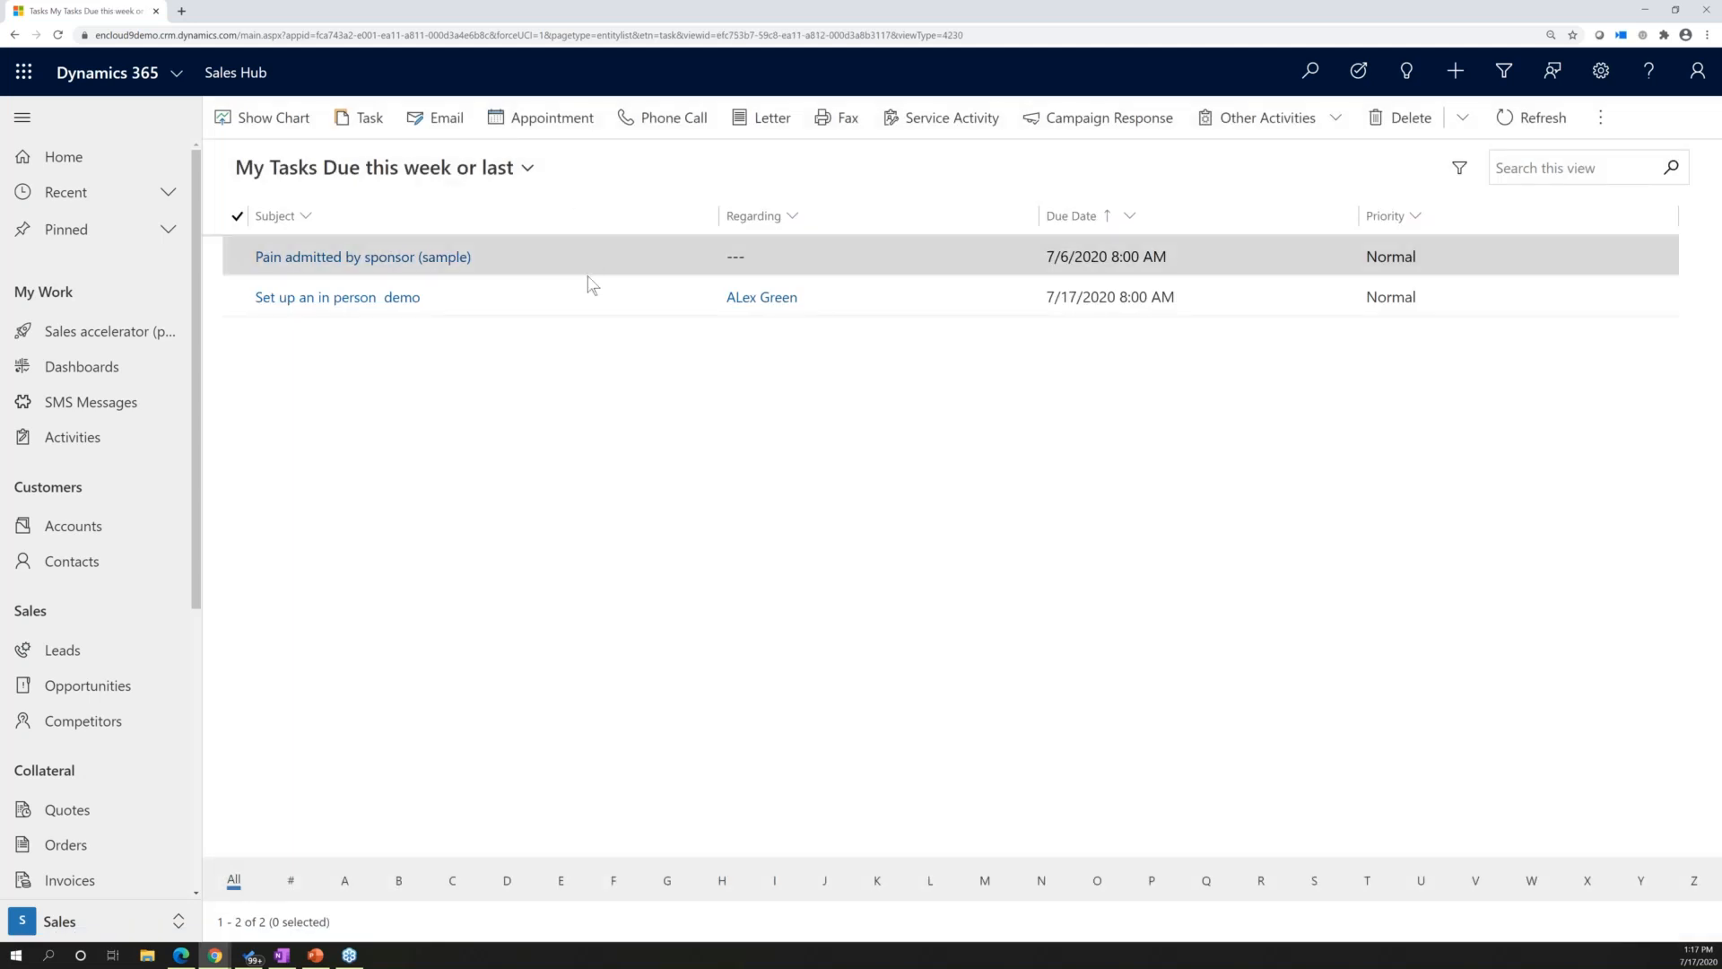
pyautogui.click(526, 173)
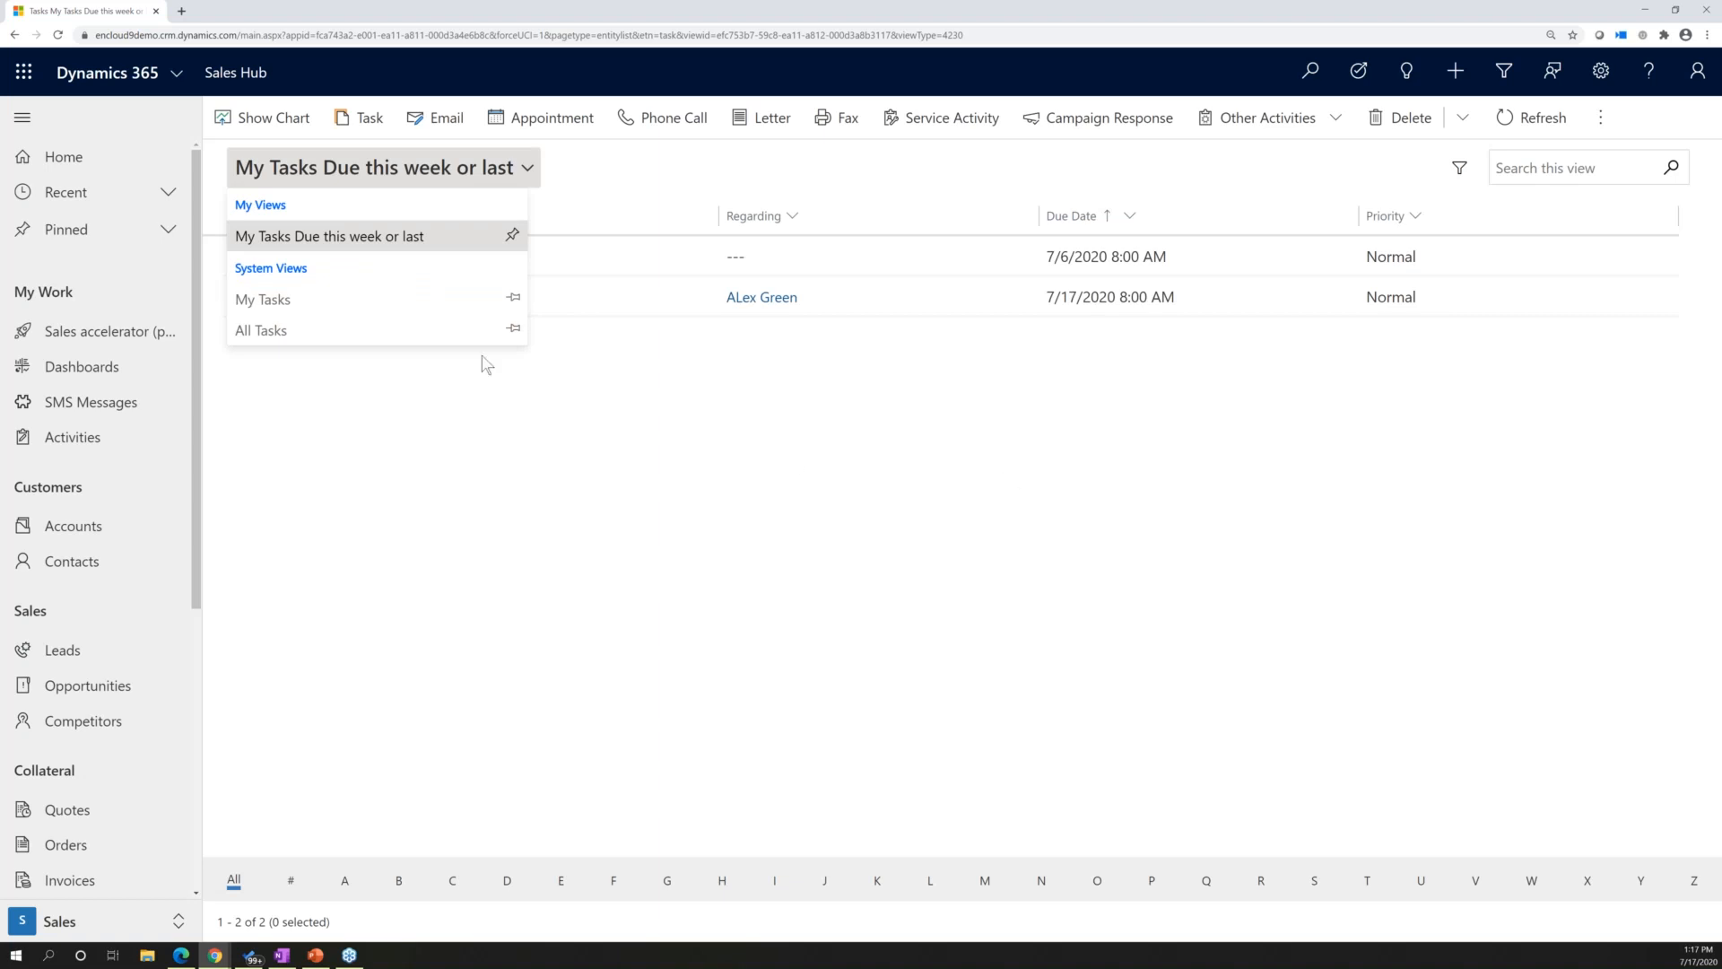
pyautogui.click(344, 299)
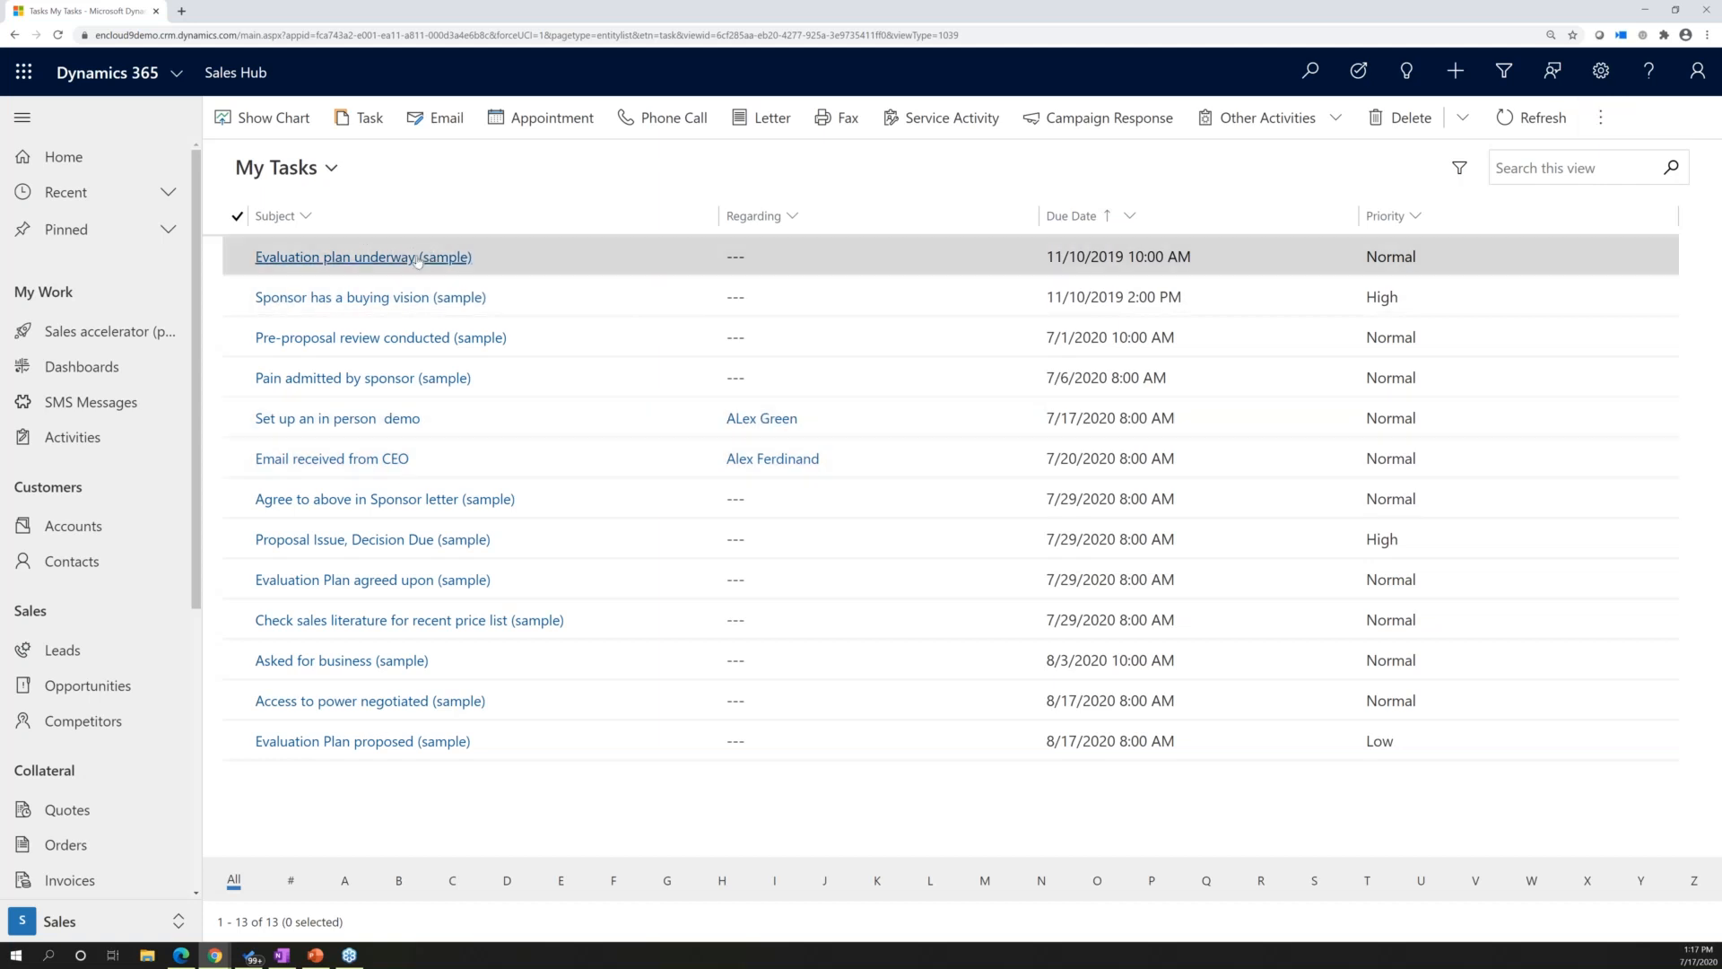
# Create a new task with the subject "Complete webinar" and the start date 7/17/2020.
pyautogui.click(369, 121)
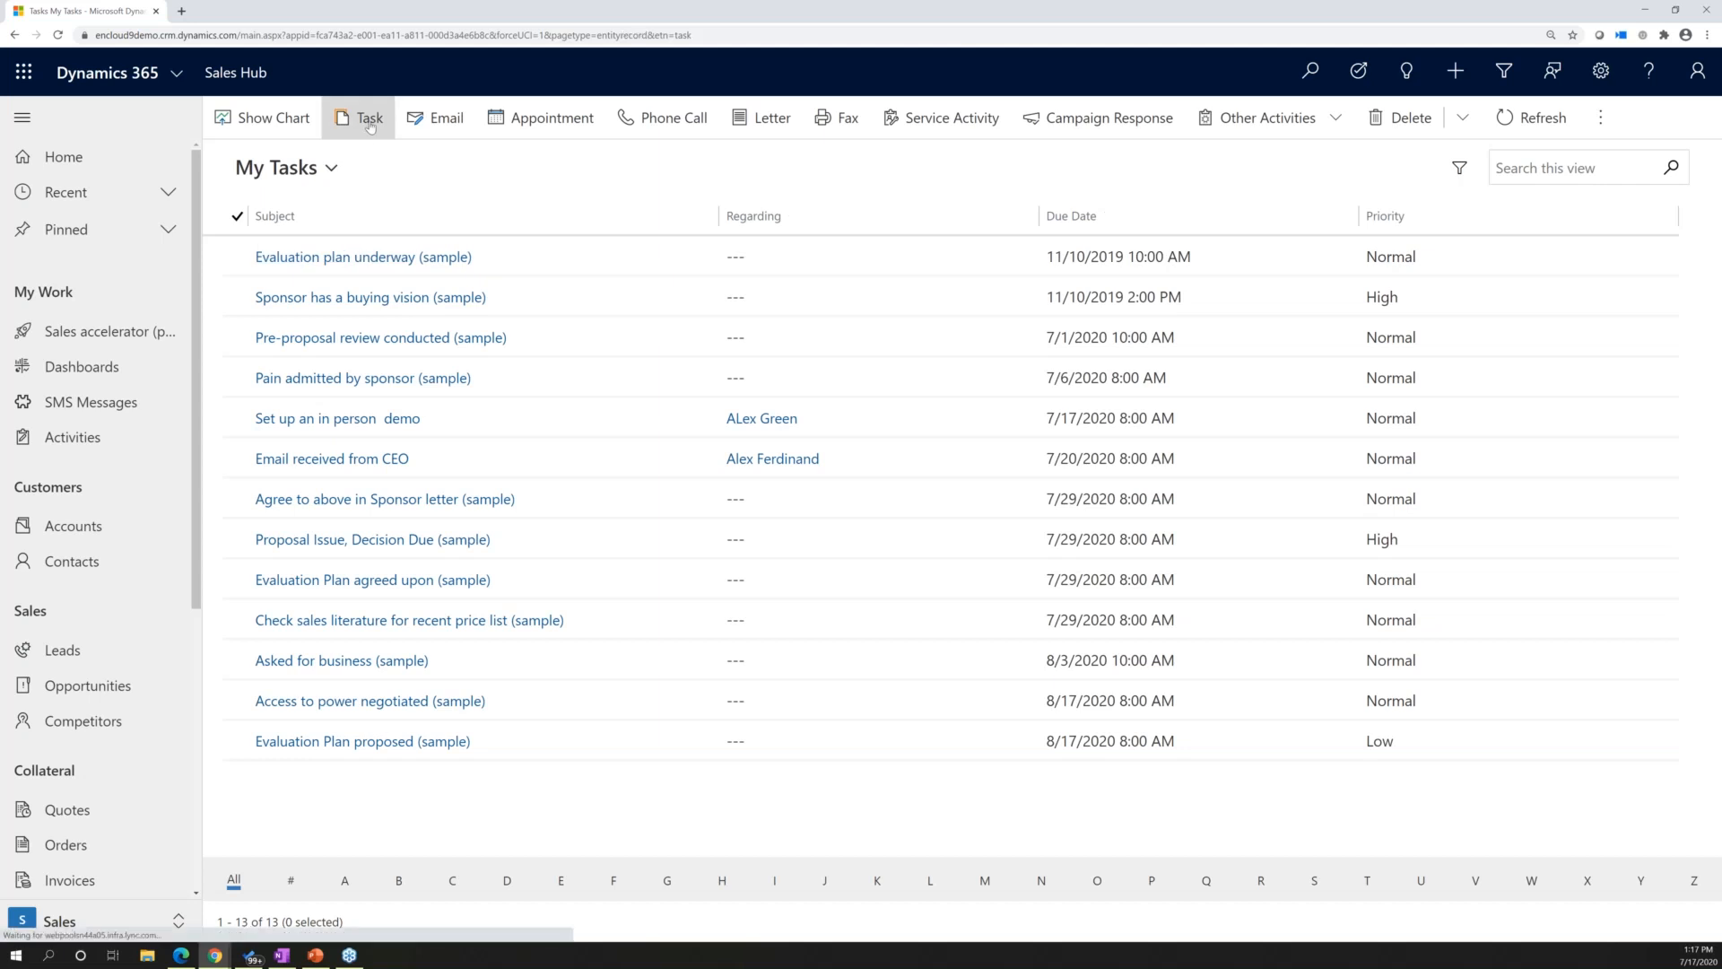
pyautogui.click(449, 296)
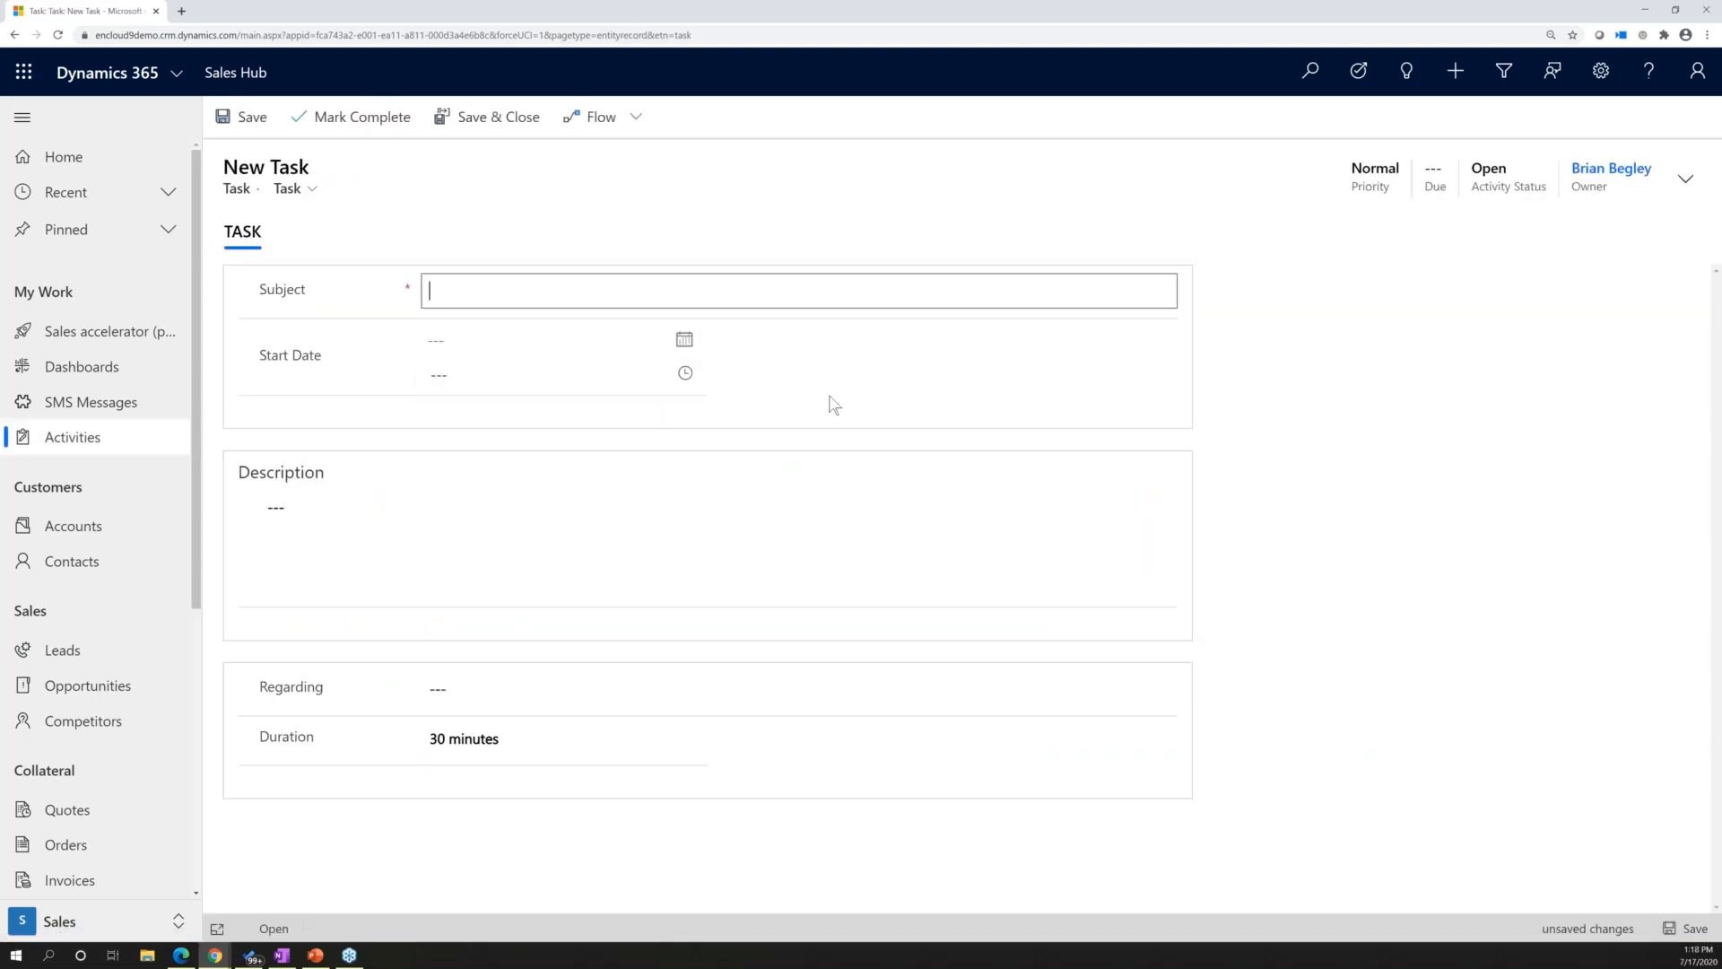
pyautogui.write('Complete webinar')
pyautogui.press('Tab')
pyautogui.click(685, 346)
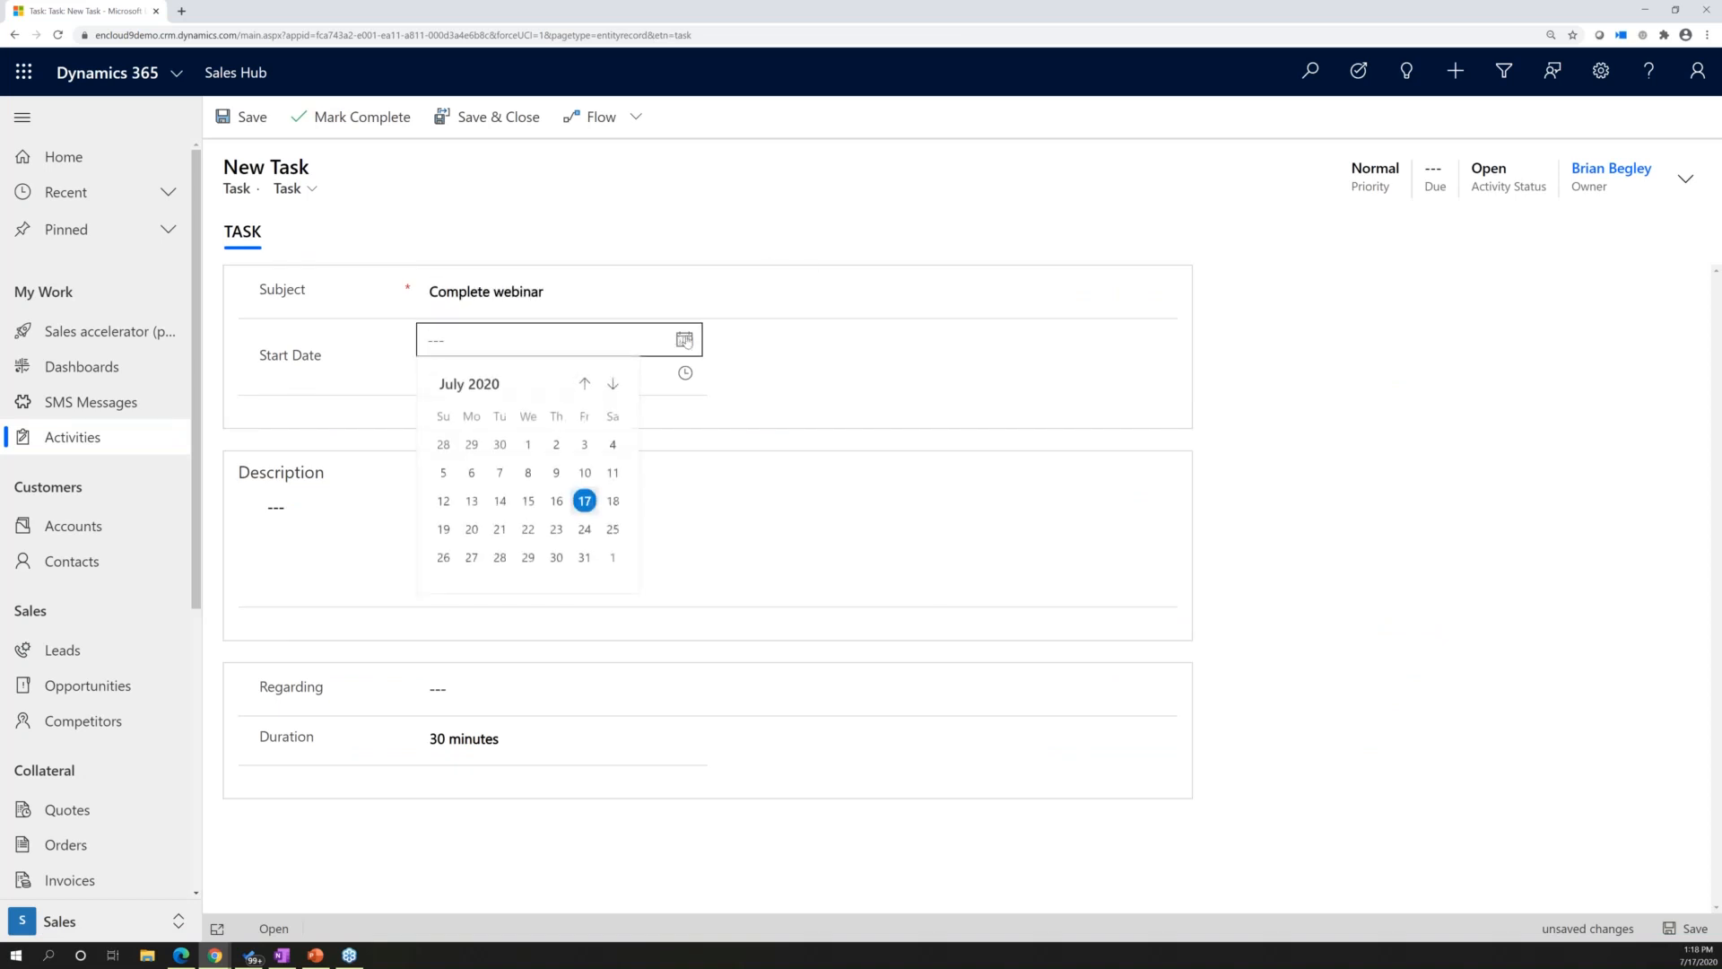
pyautogui.click(585, 503)
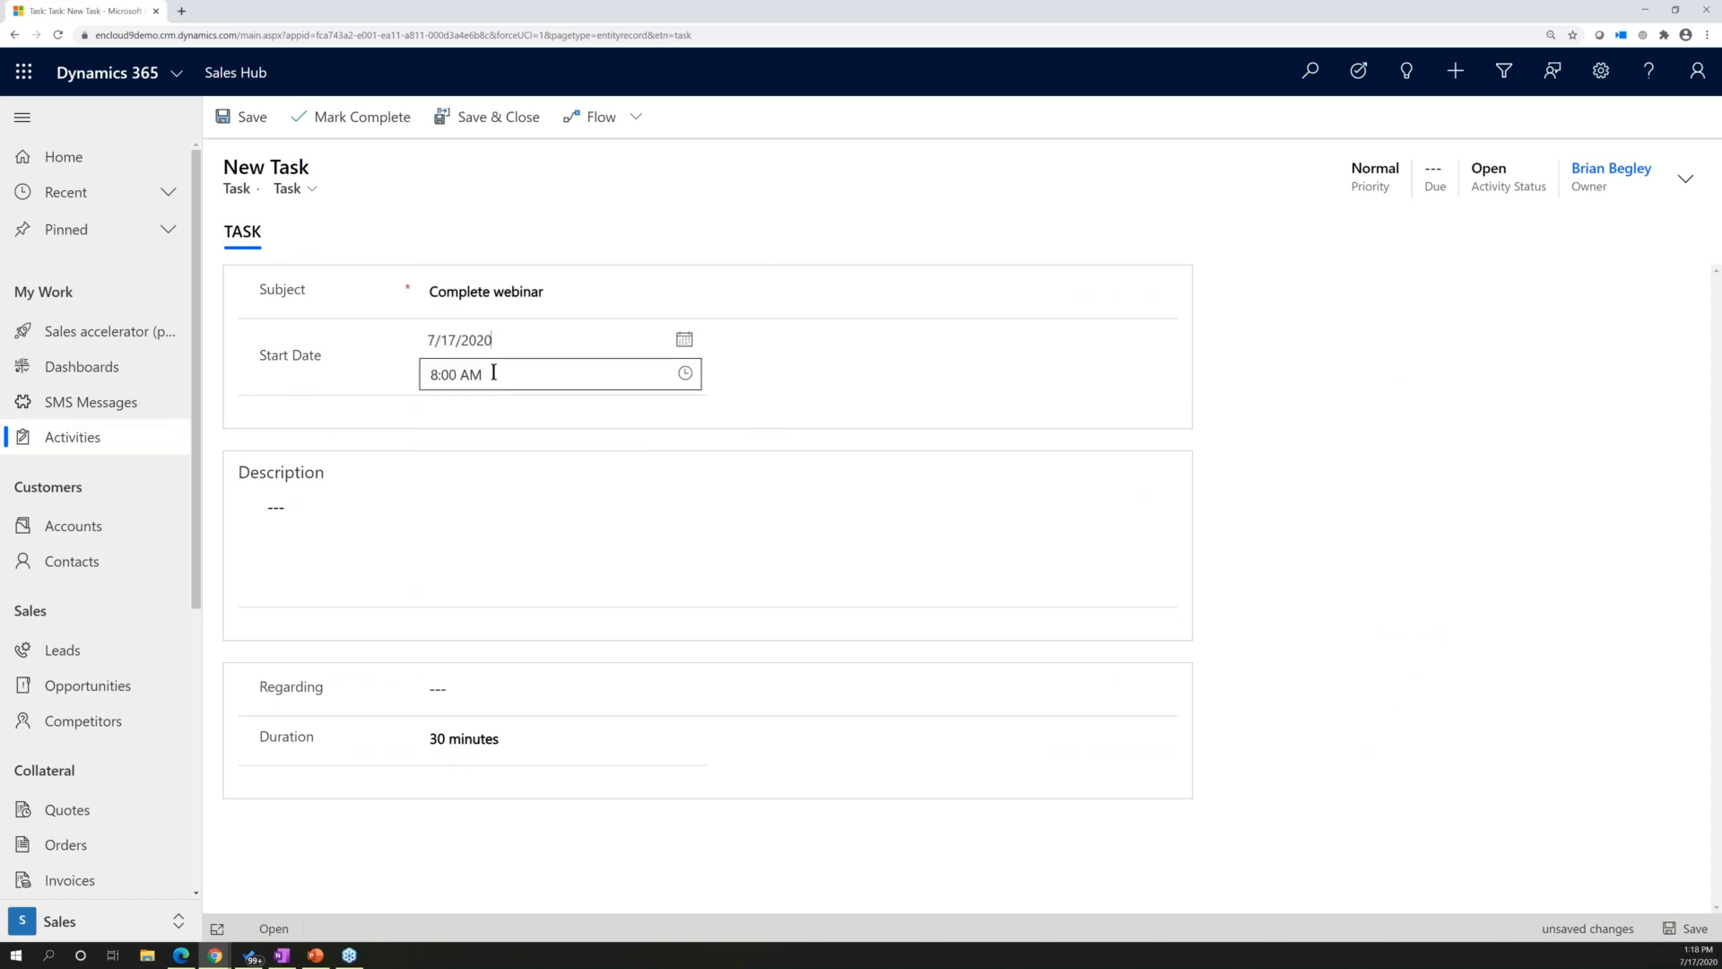
pyautogui.click(493, 375)
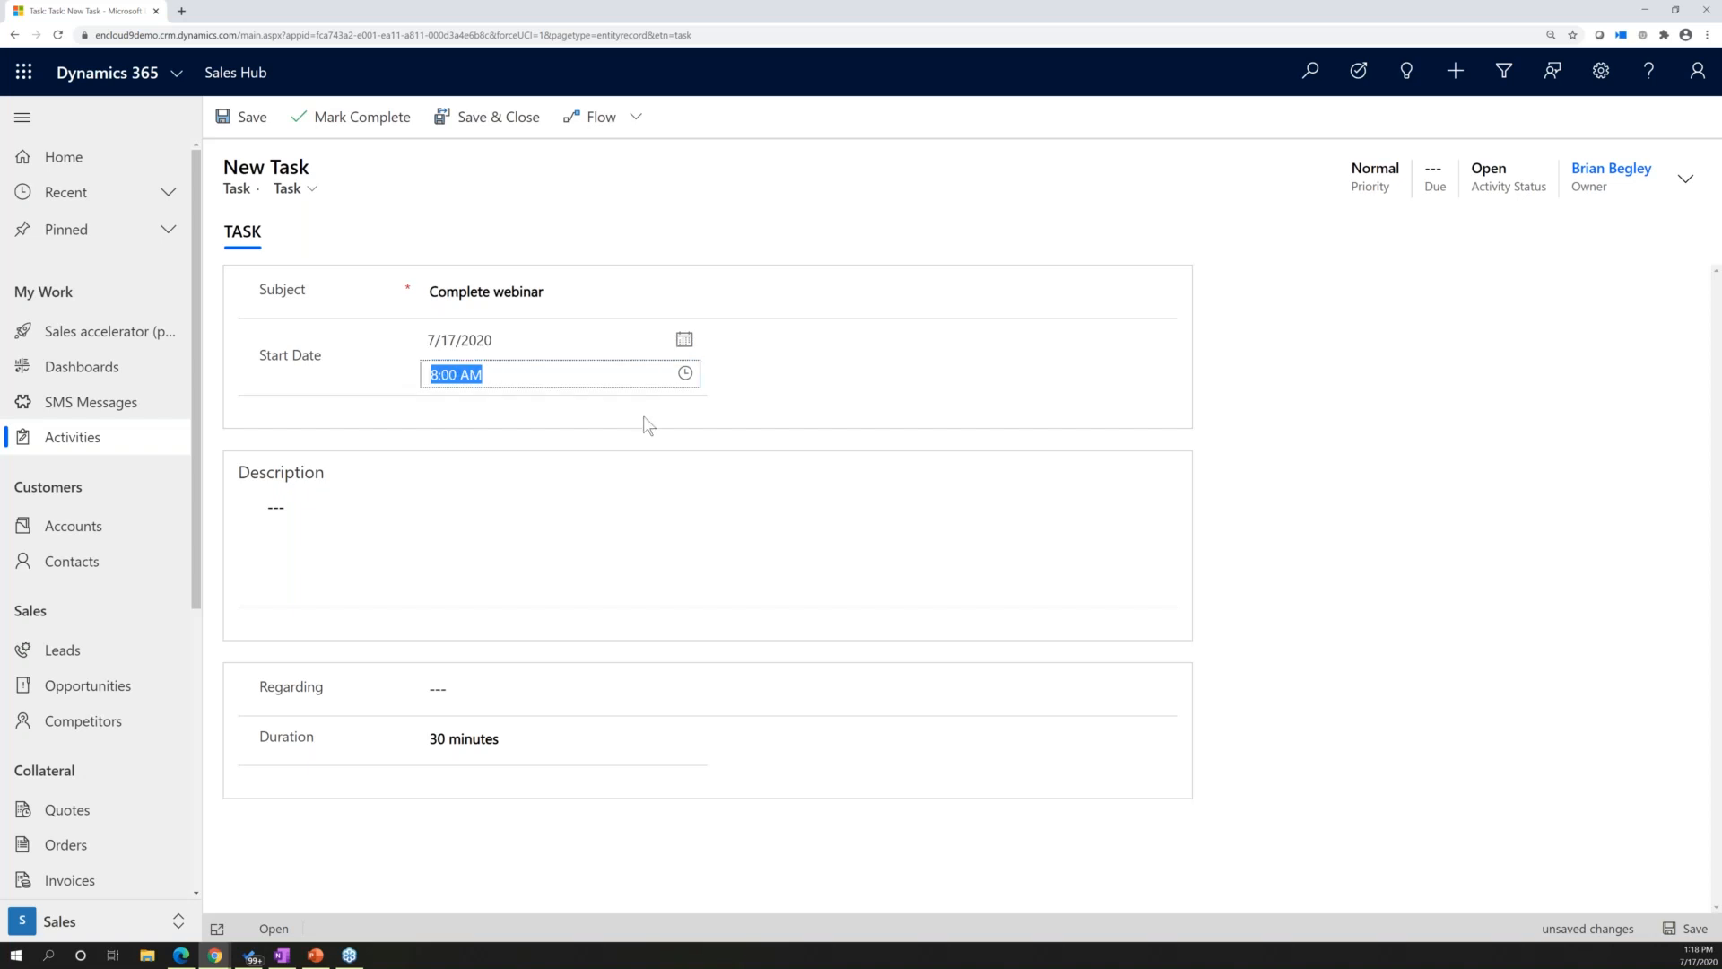
pyautogui.write('P')
pyautogui.press('BackSpace')
pyautogui.press('BackSpace')
pyautogui.write('1')
pyautogui.press('BackSpace')
pyautogui.write('P')
pyautogui.press('Tab')
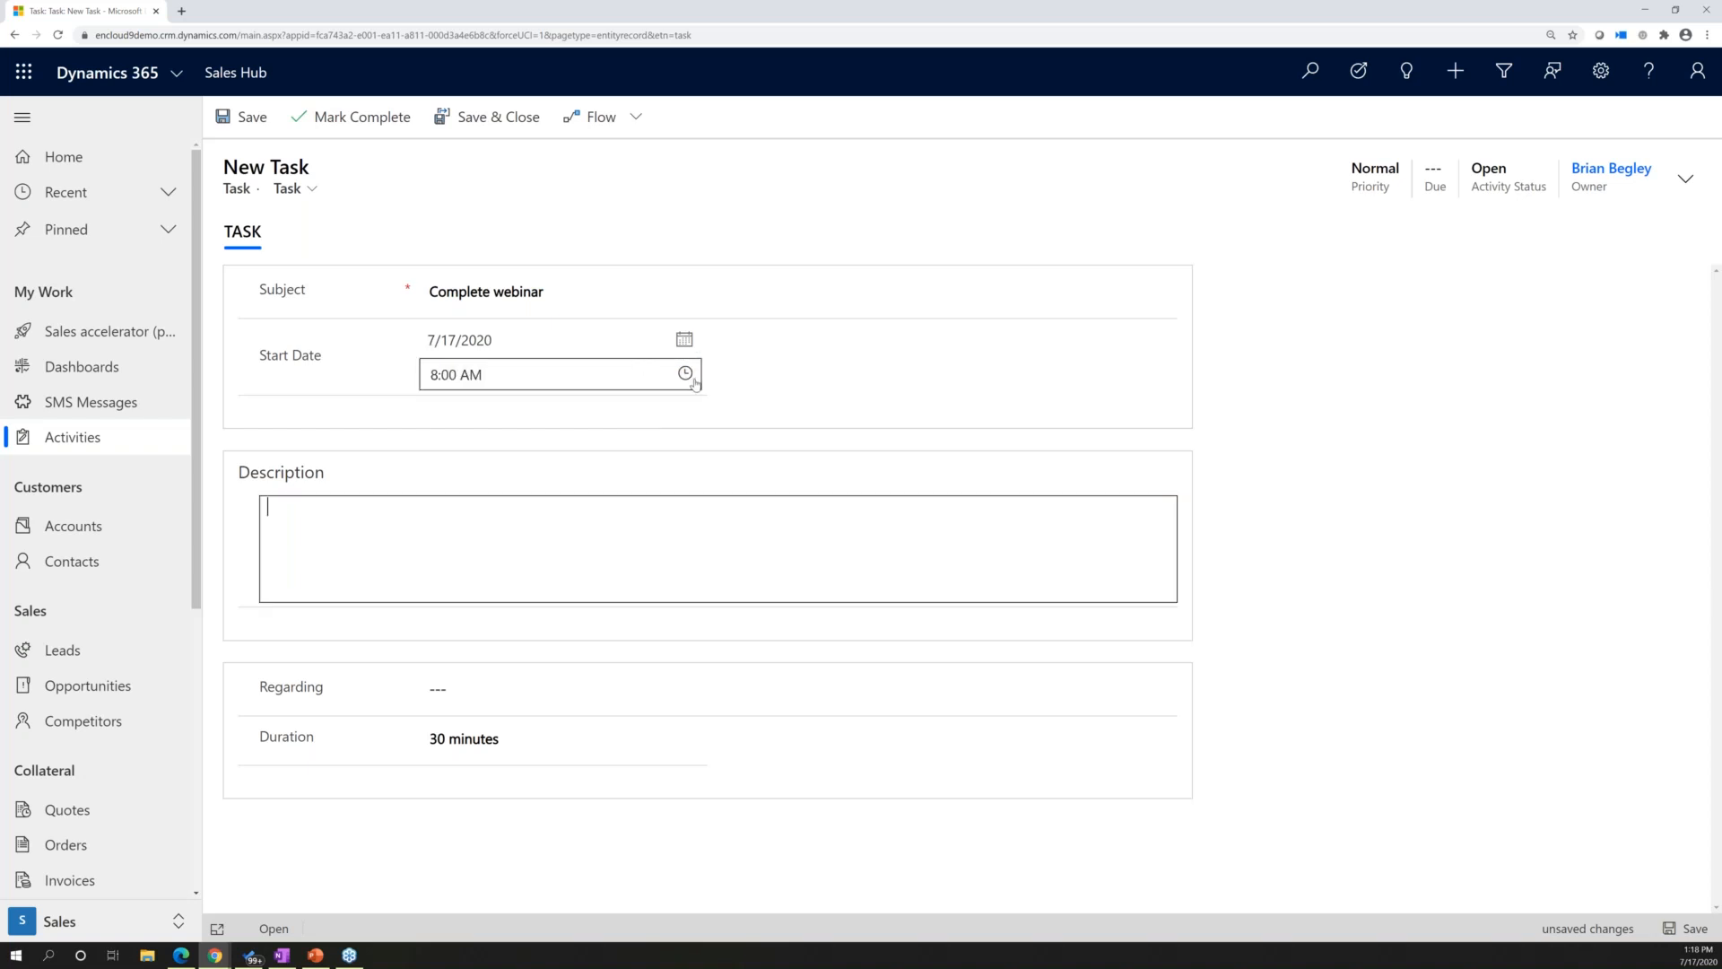
# Set the new task's start time to 1:00 PM.
pyautogui.click(666, 381)
pyautogui.moveTo(697, 475); pyautogui.dragTo(696, 534)
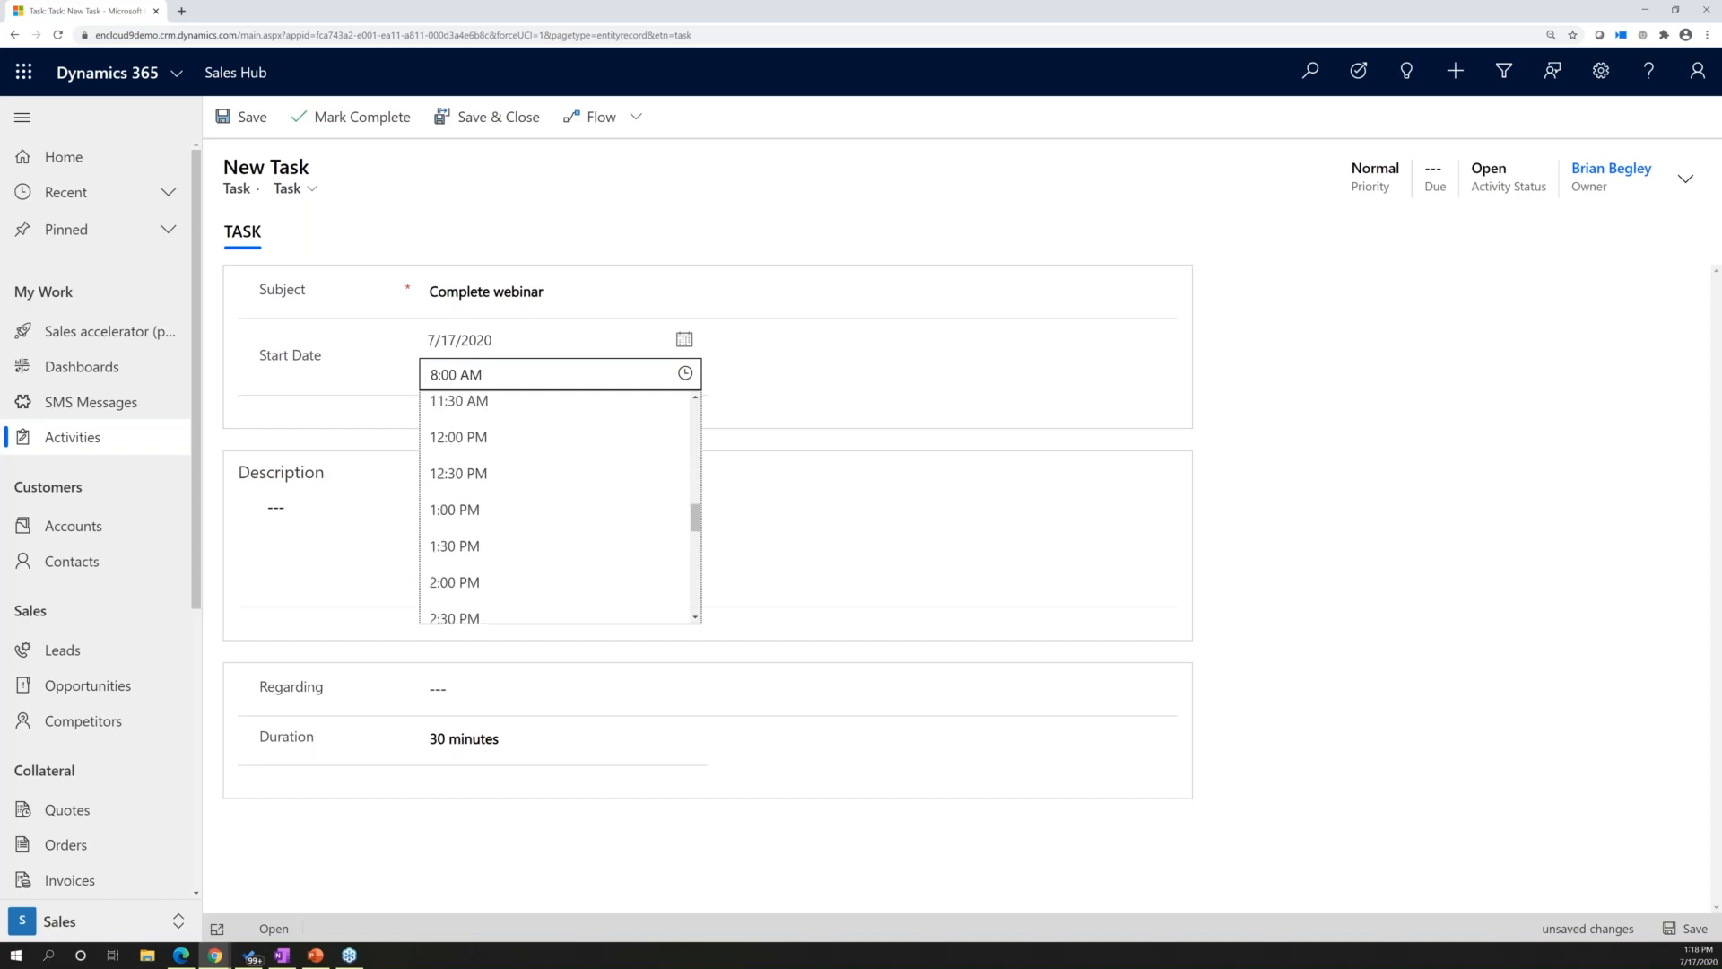
pyautogui.click(496, 509)
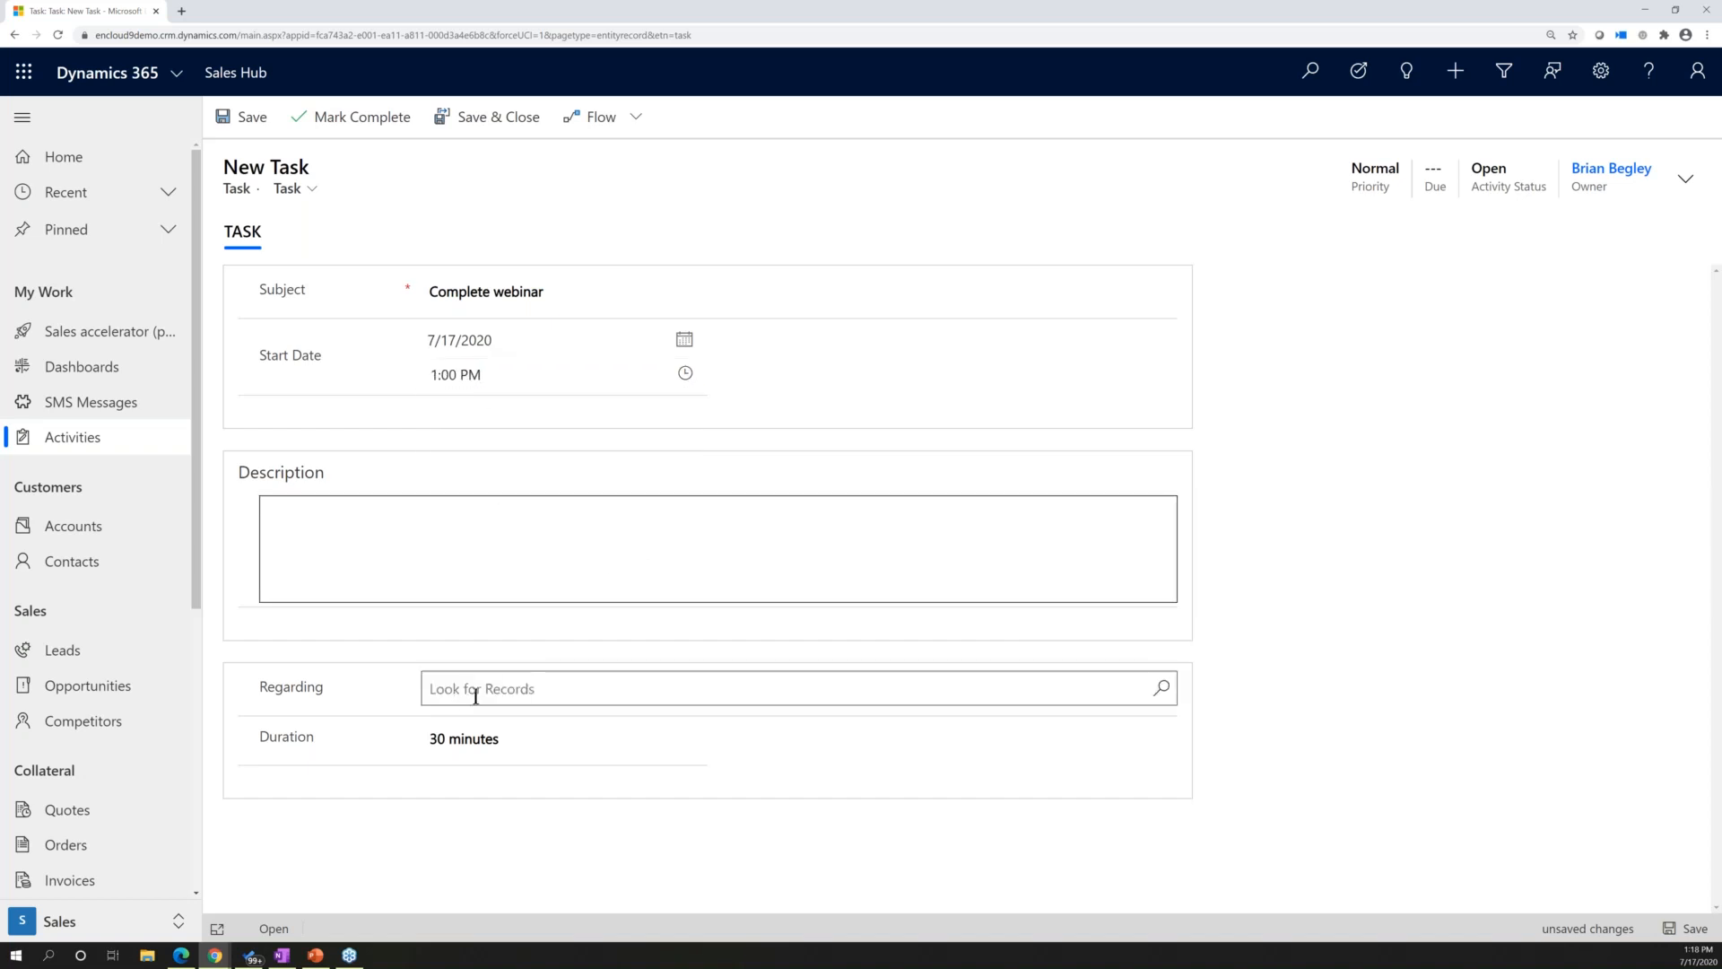
# Set the task's due date to 7/17/2020 at 2:00 PM, and save and close the task.
pyautogui.click(1686, 179)
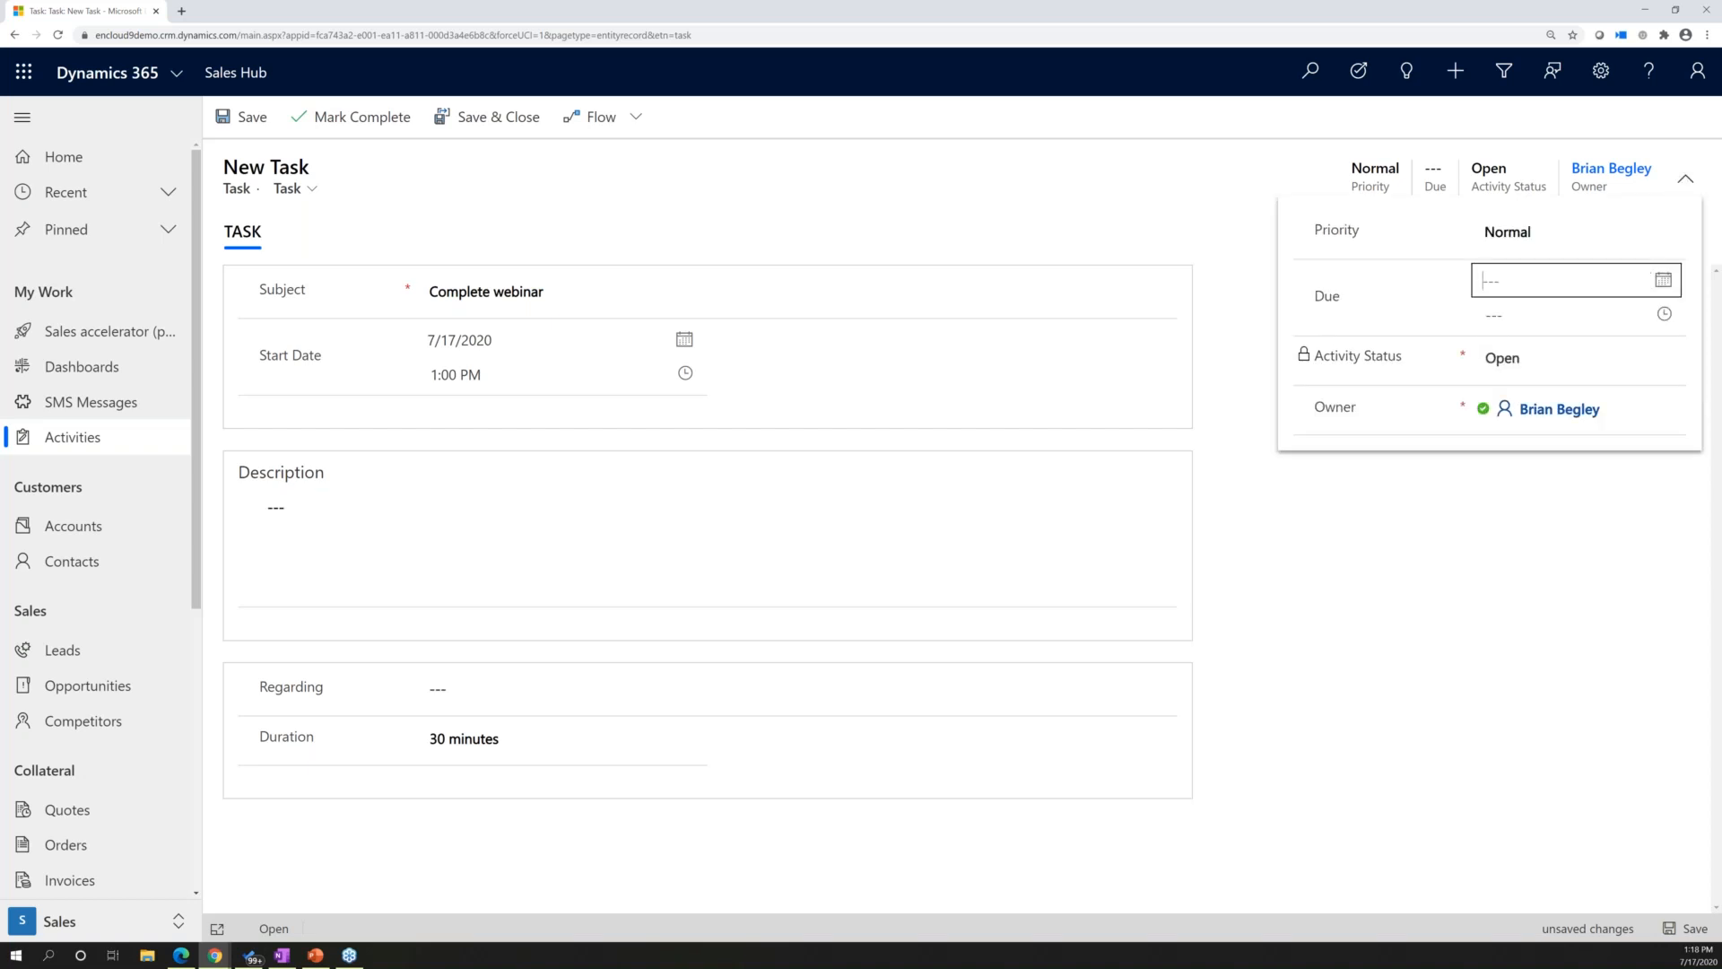
pyautogui.click(1648, 281)
pyautogui.click(1643, 440)
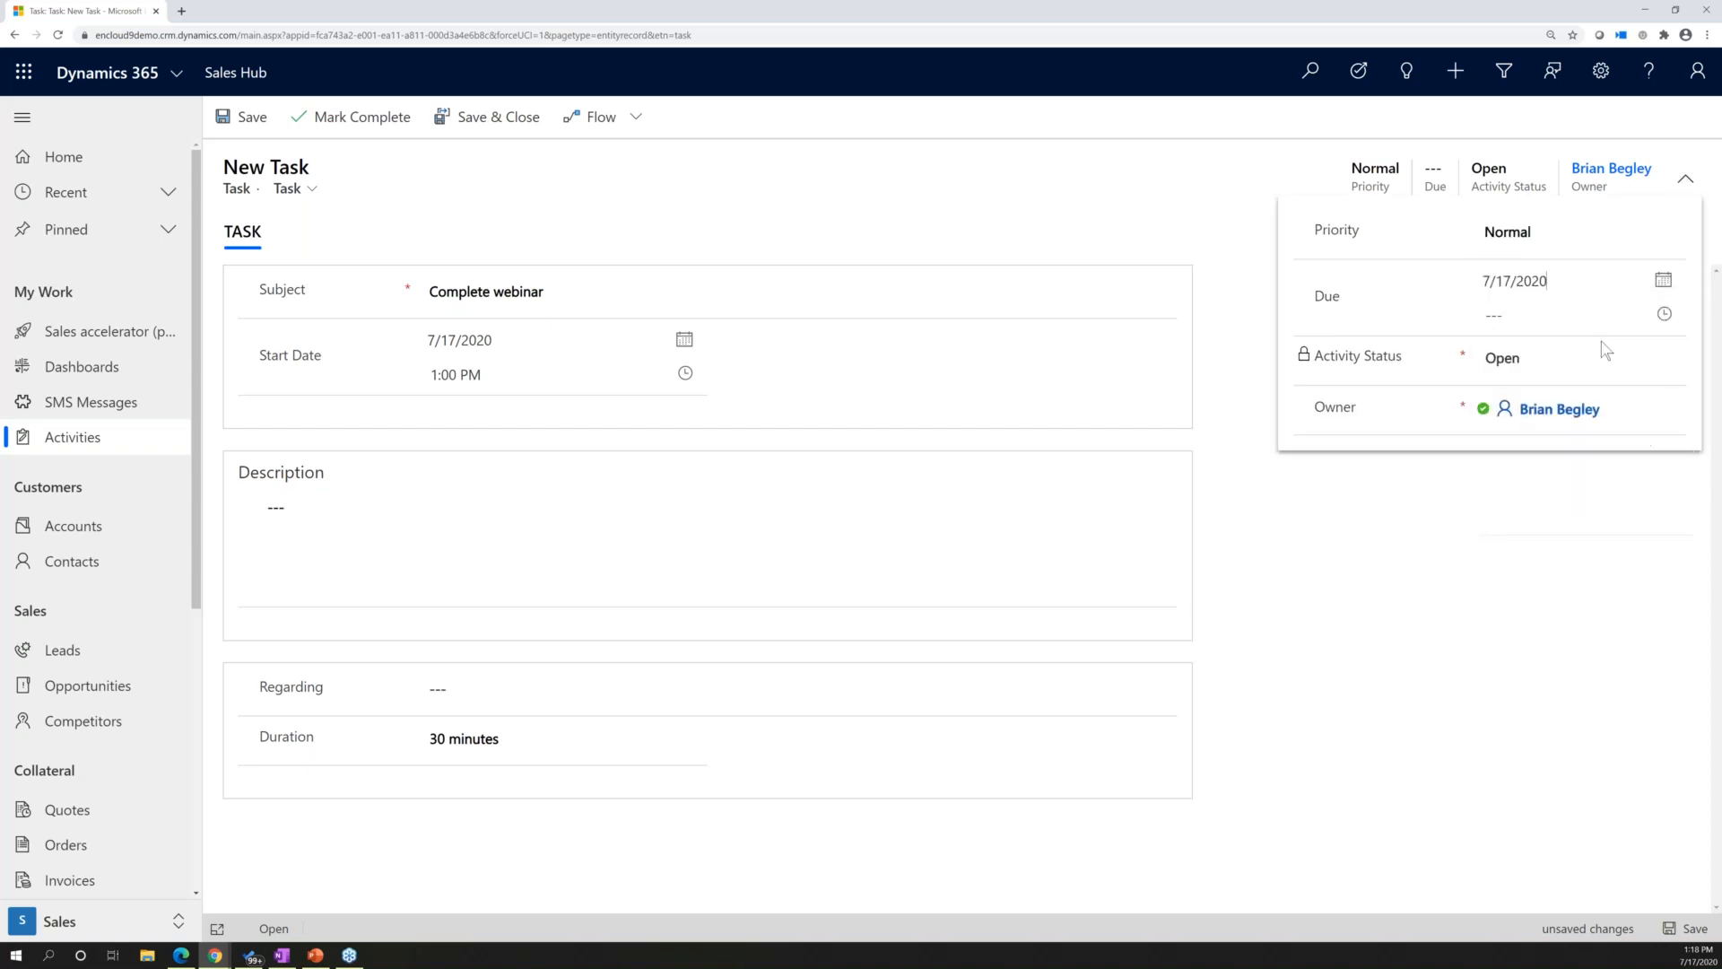
pyautogui.click(1554, 318)
pyautogui.click(1666, 315)
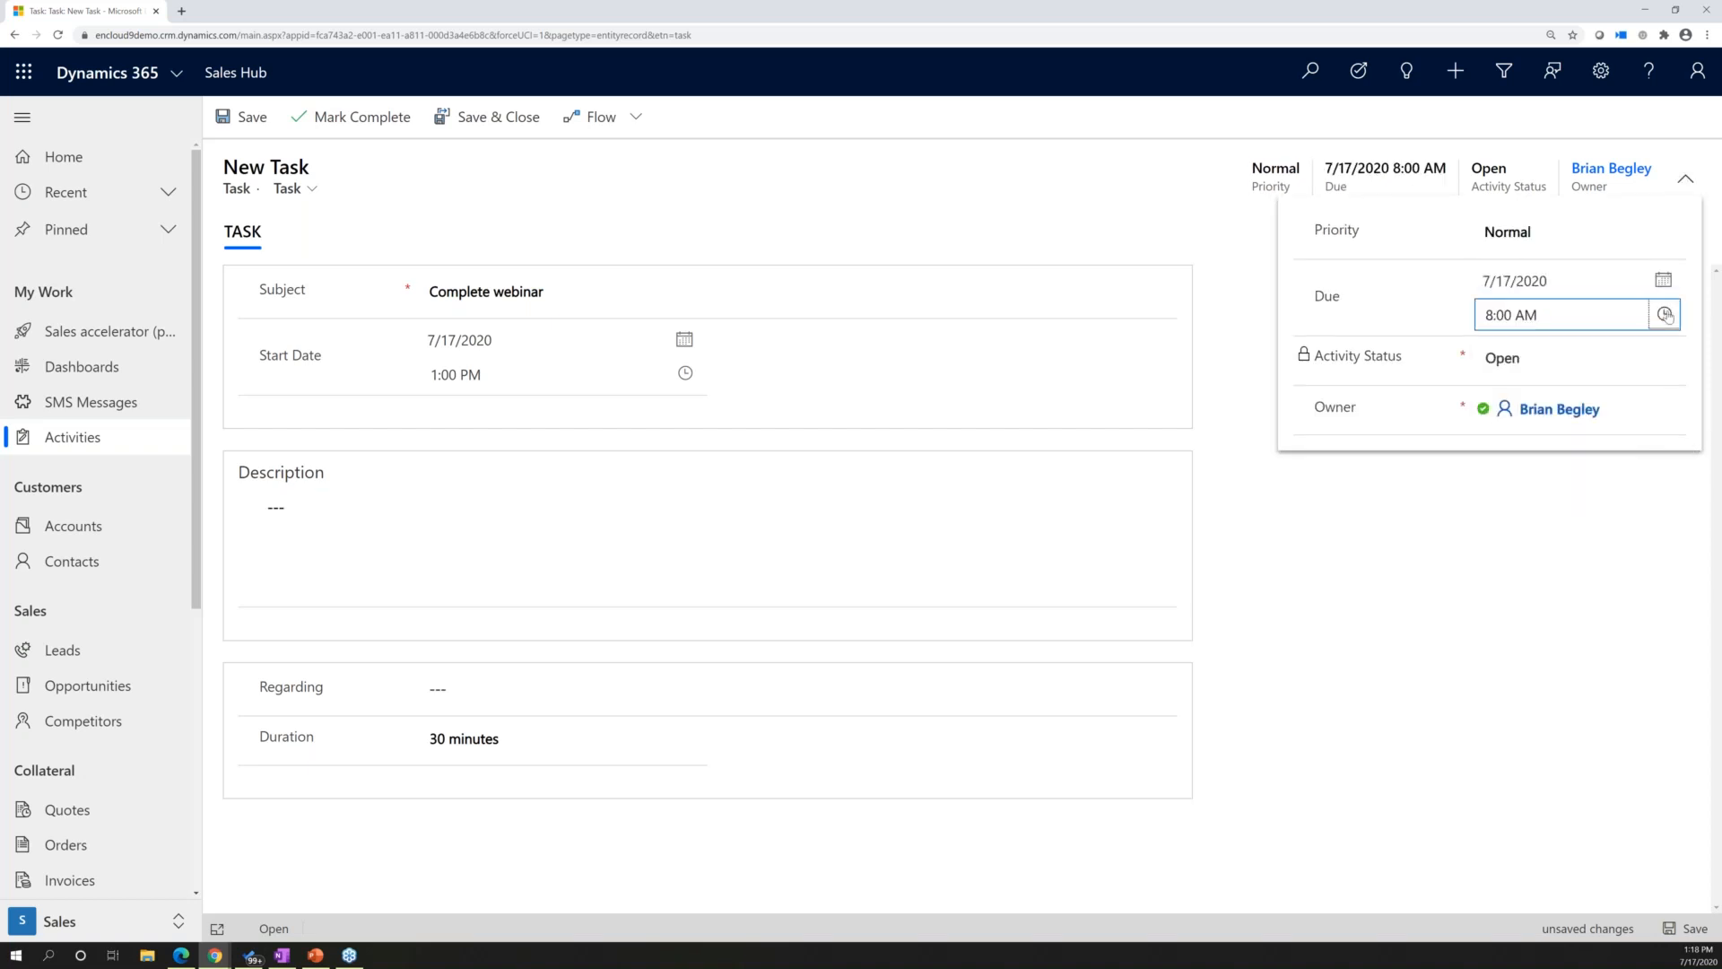
pyautogui.moveTo(1674, 398); pyautogui.dragTo(1674, 458)
pyautogui.click(1519, 509)
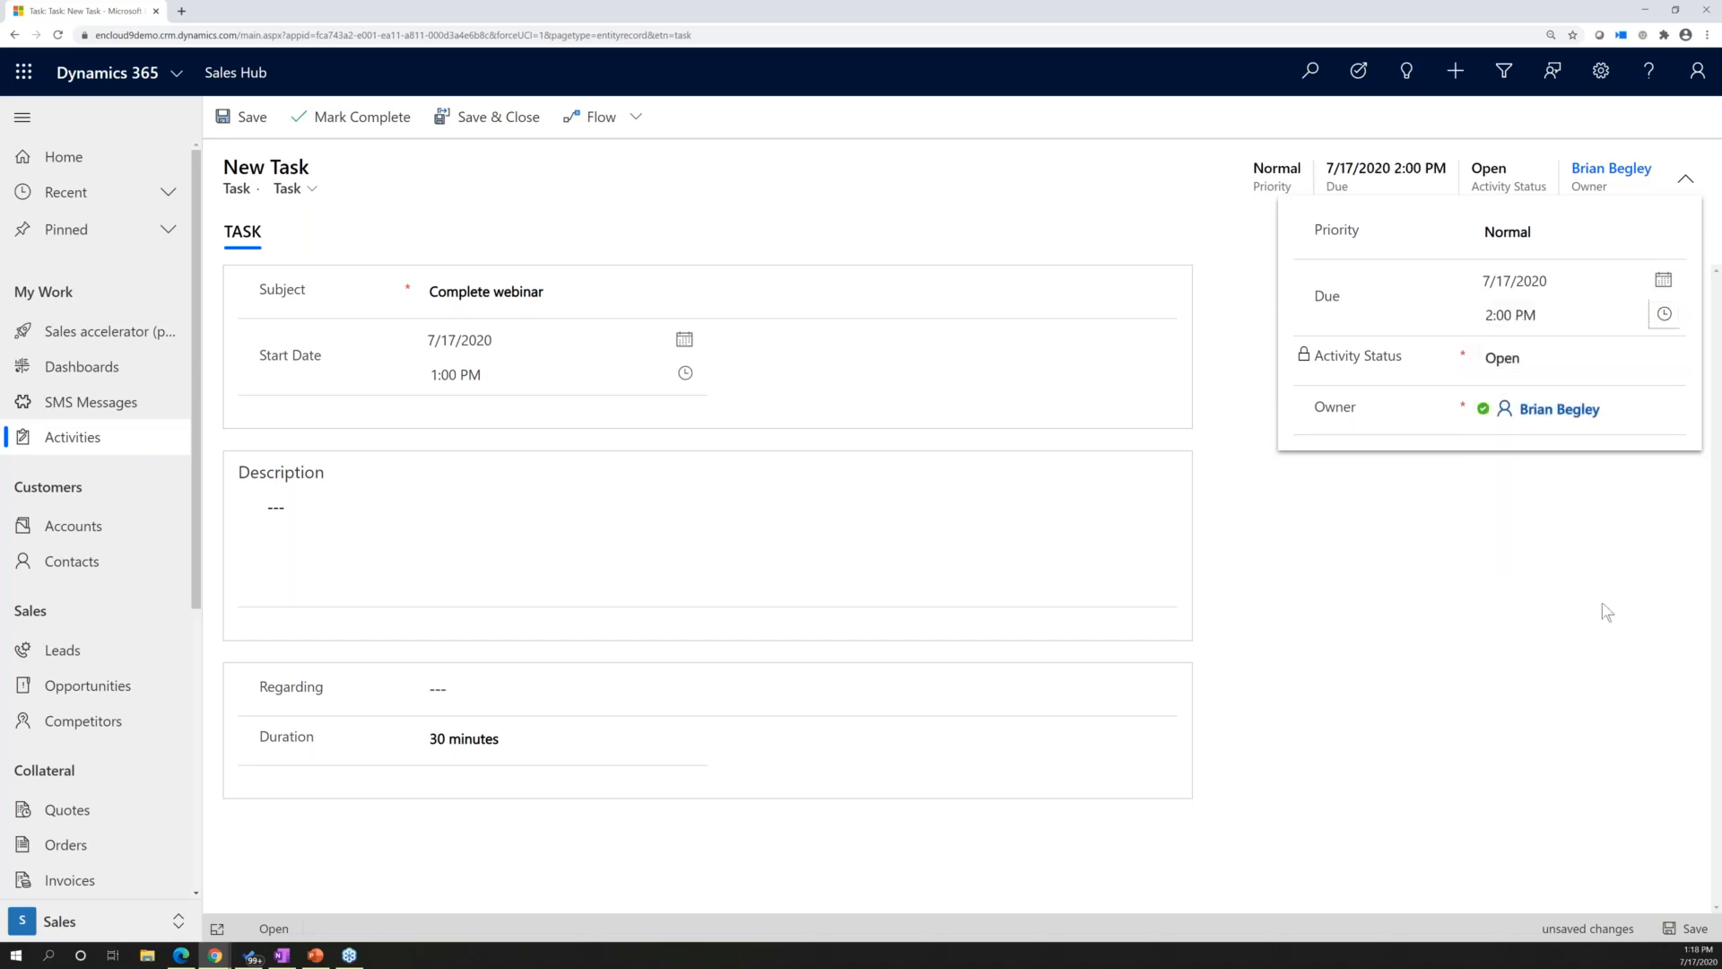
pyautogui.click(1690, 931)
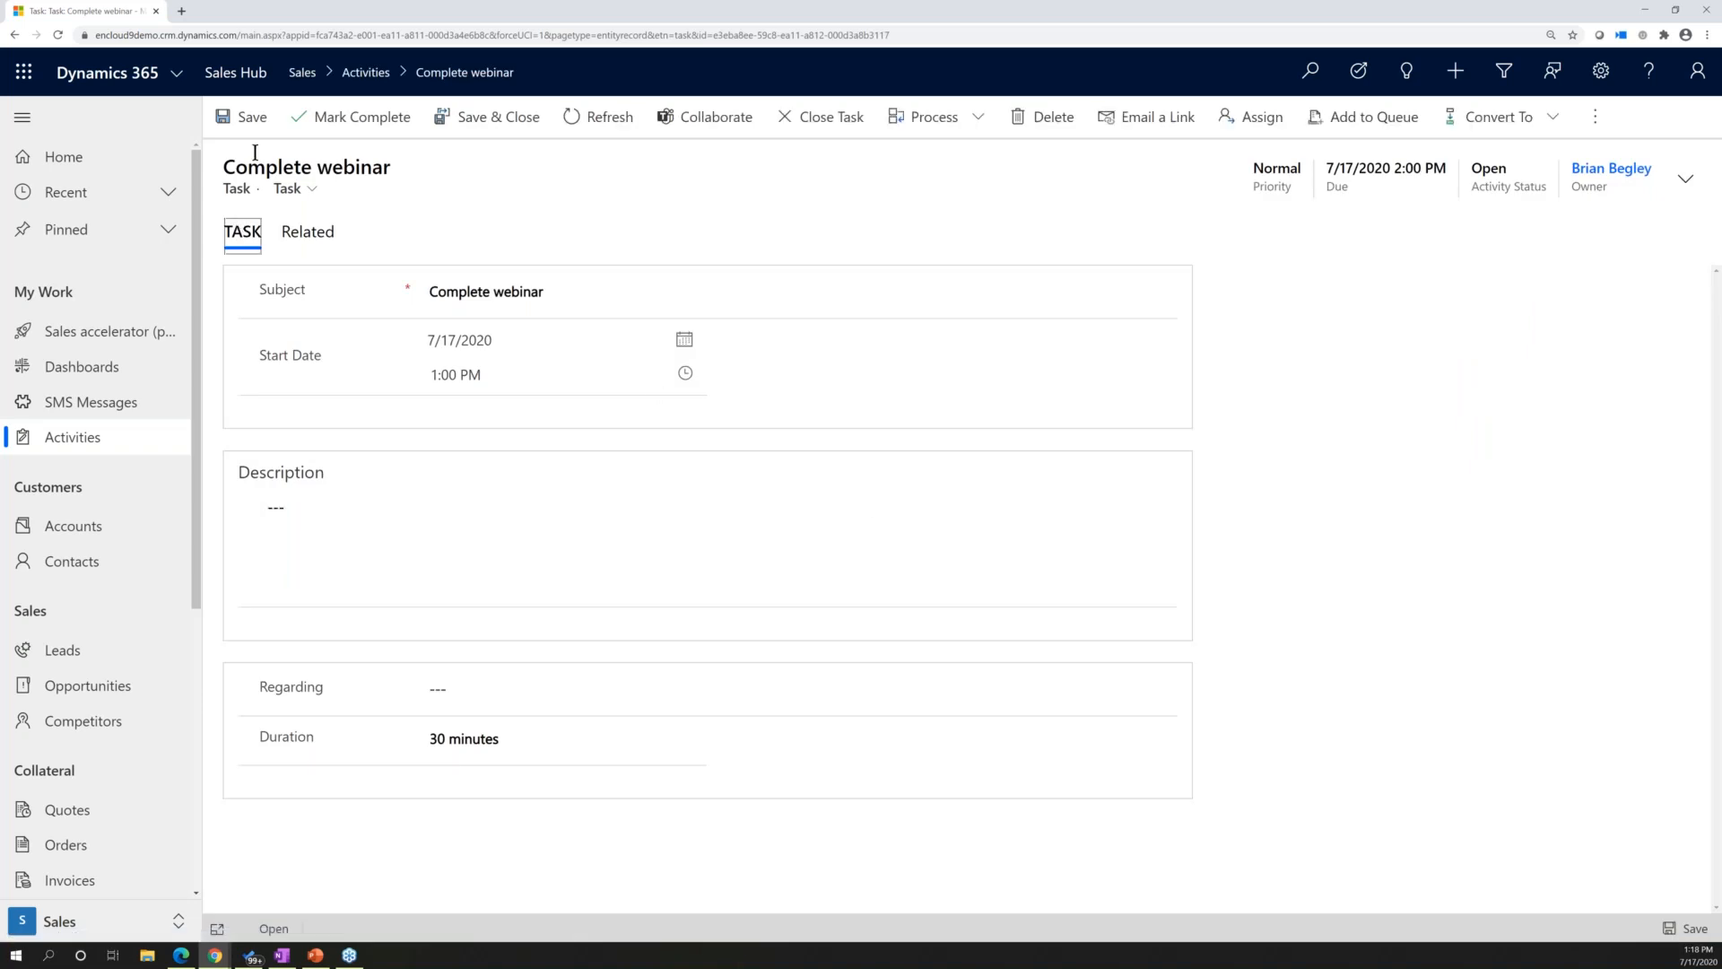
pyautogui.click(484, 117)
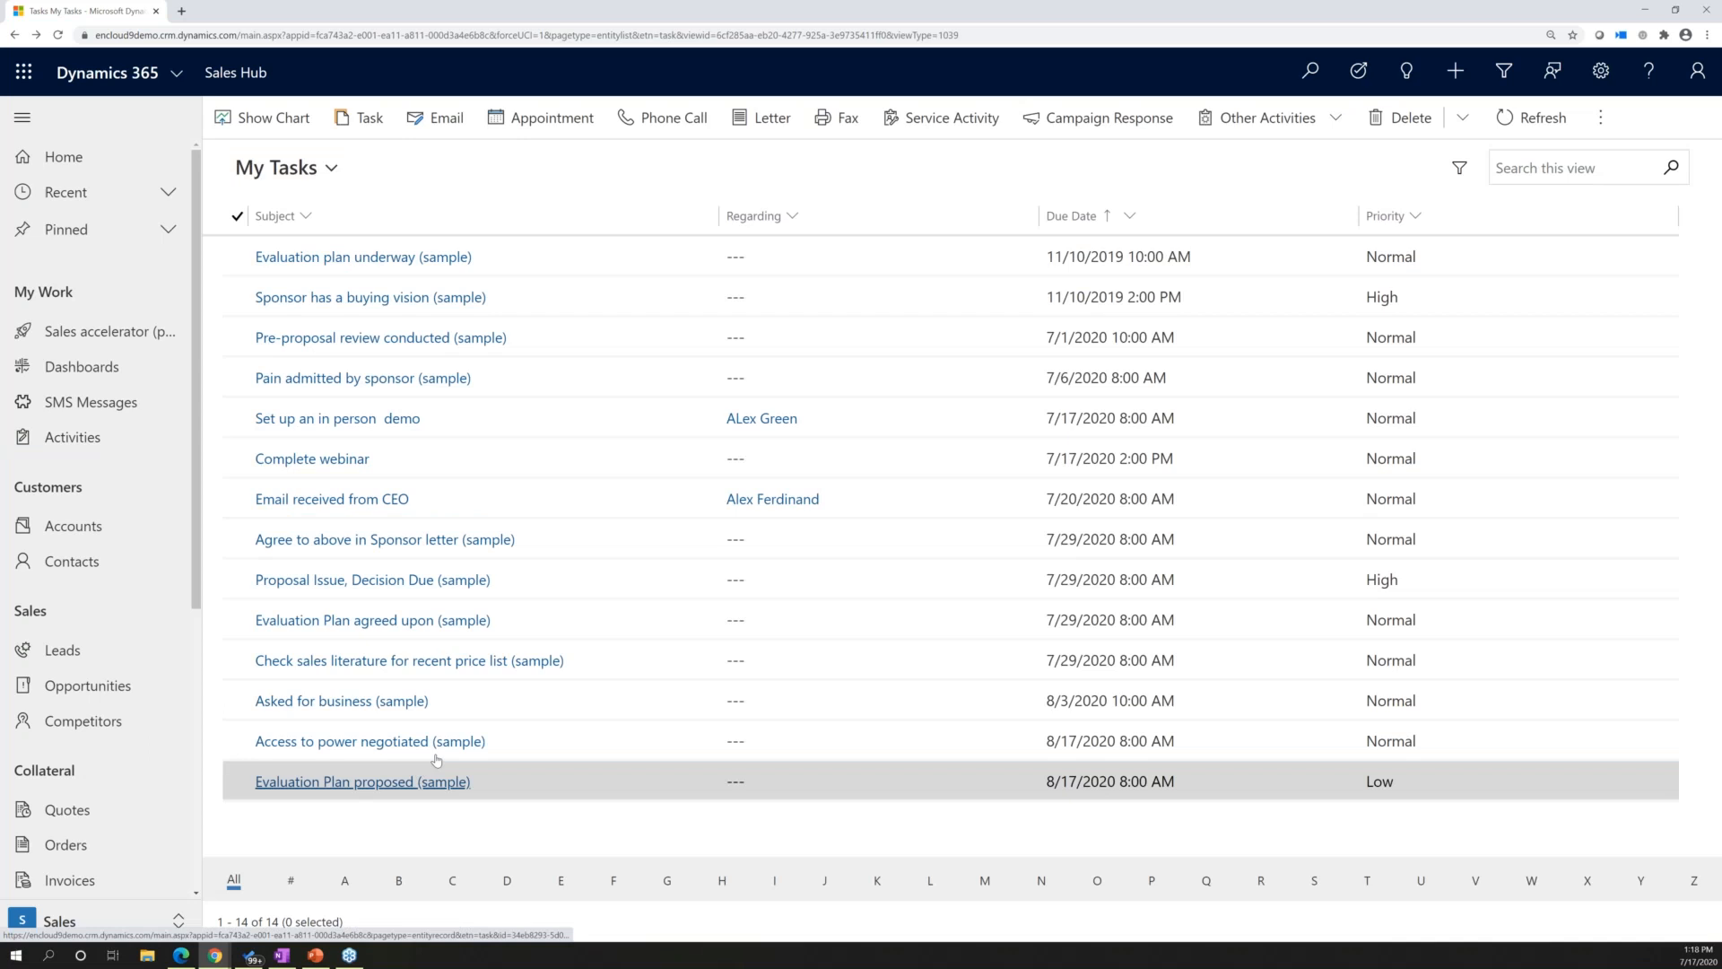
# Show the My Tasks view as a calendar using Calendar_Control_V2.
pyautogui.click(1602, 119)
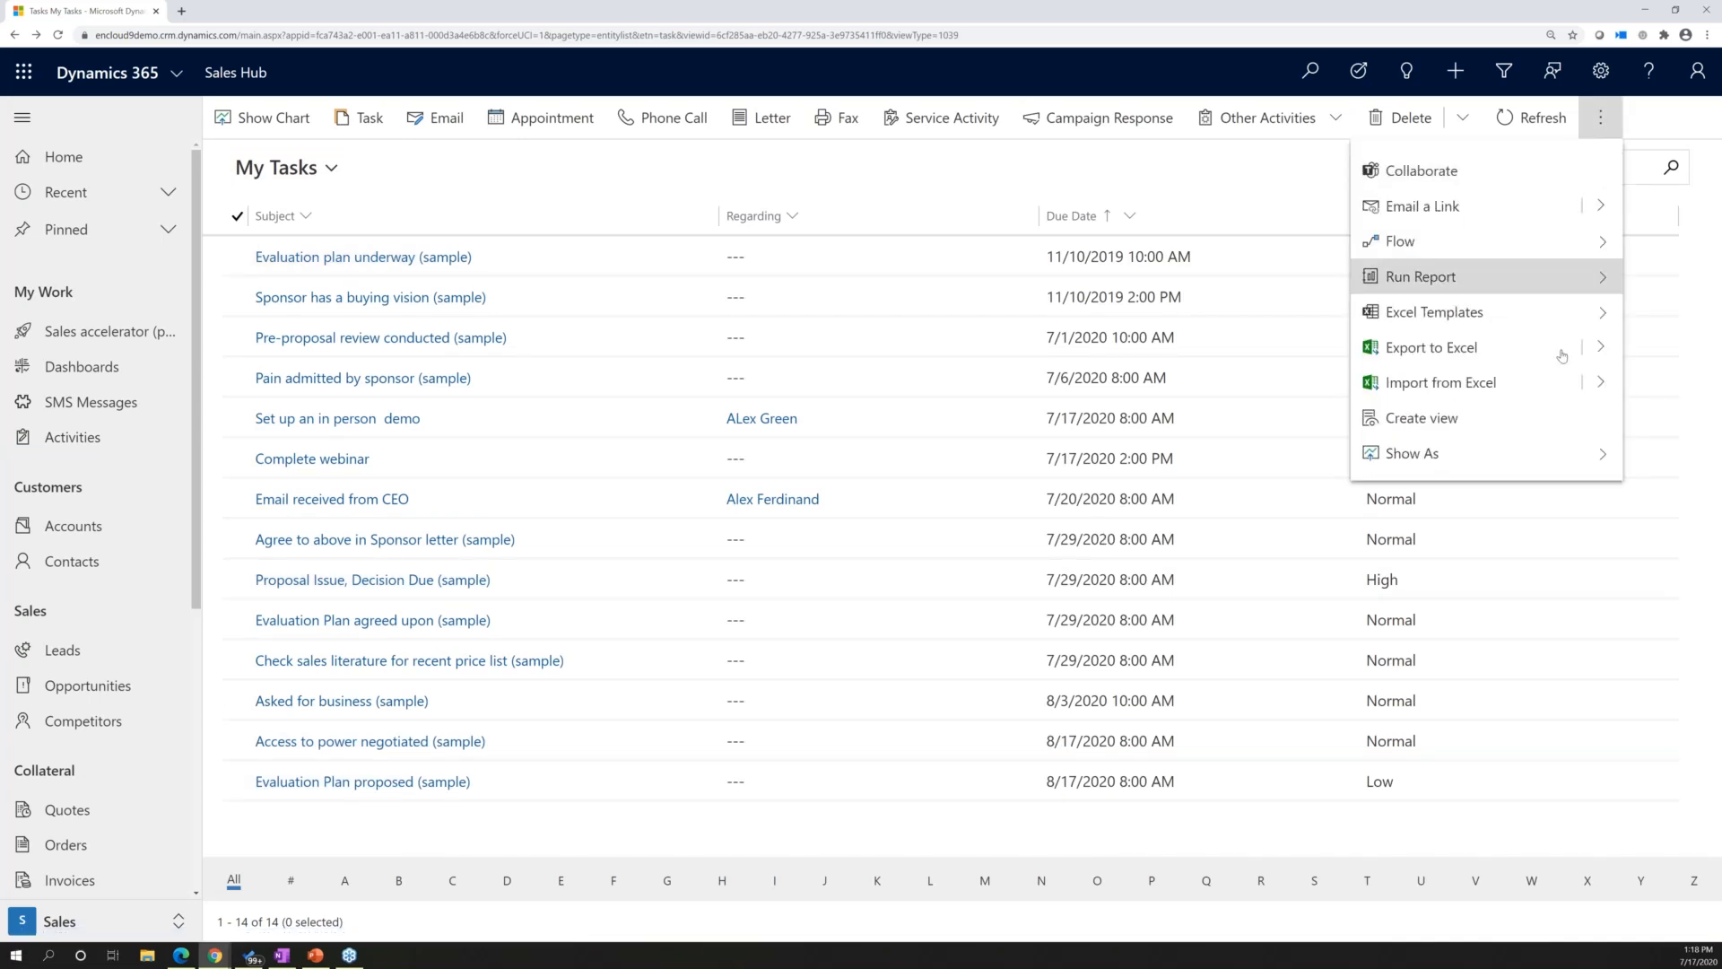
pyautogui.click(1400, 457)
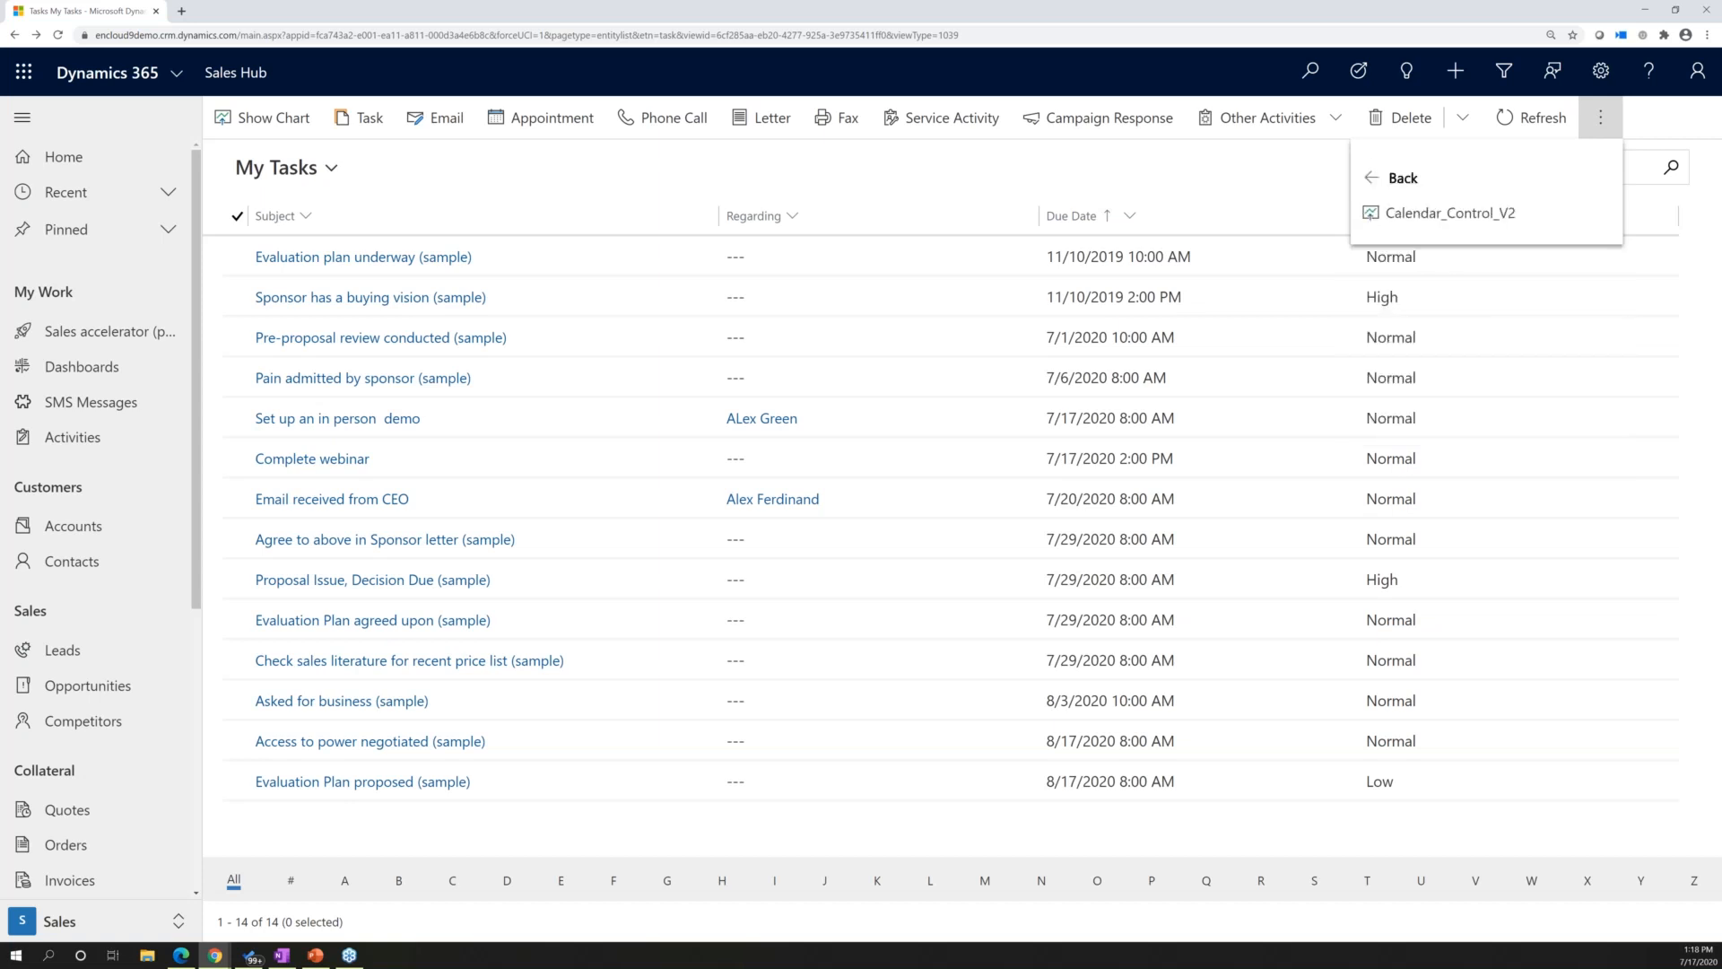
pyautogui.click(1408, 215)
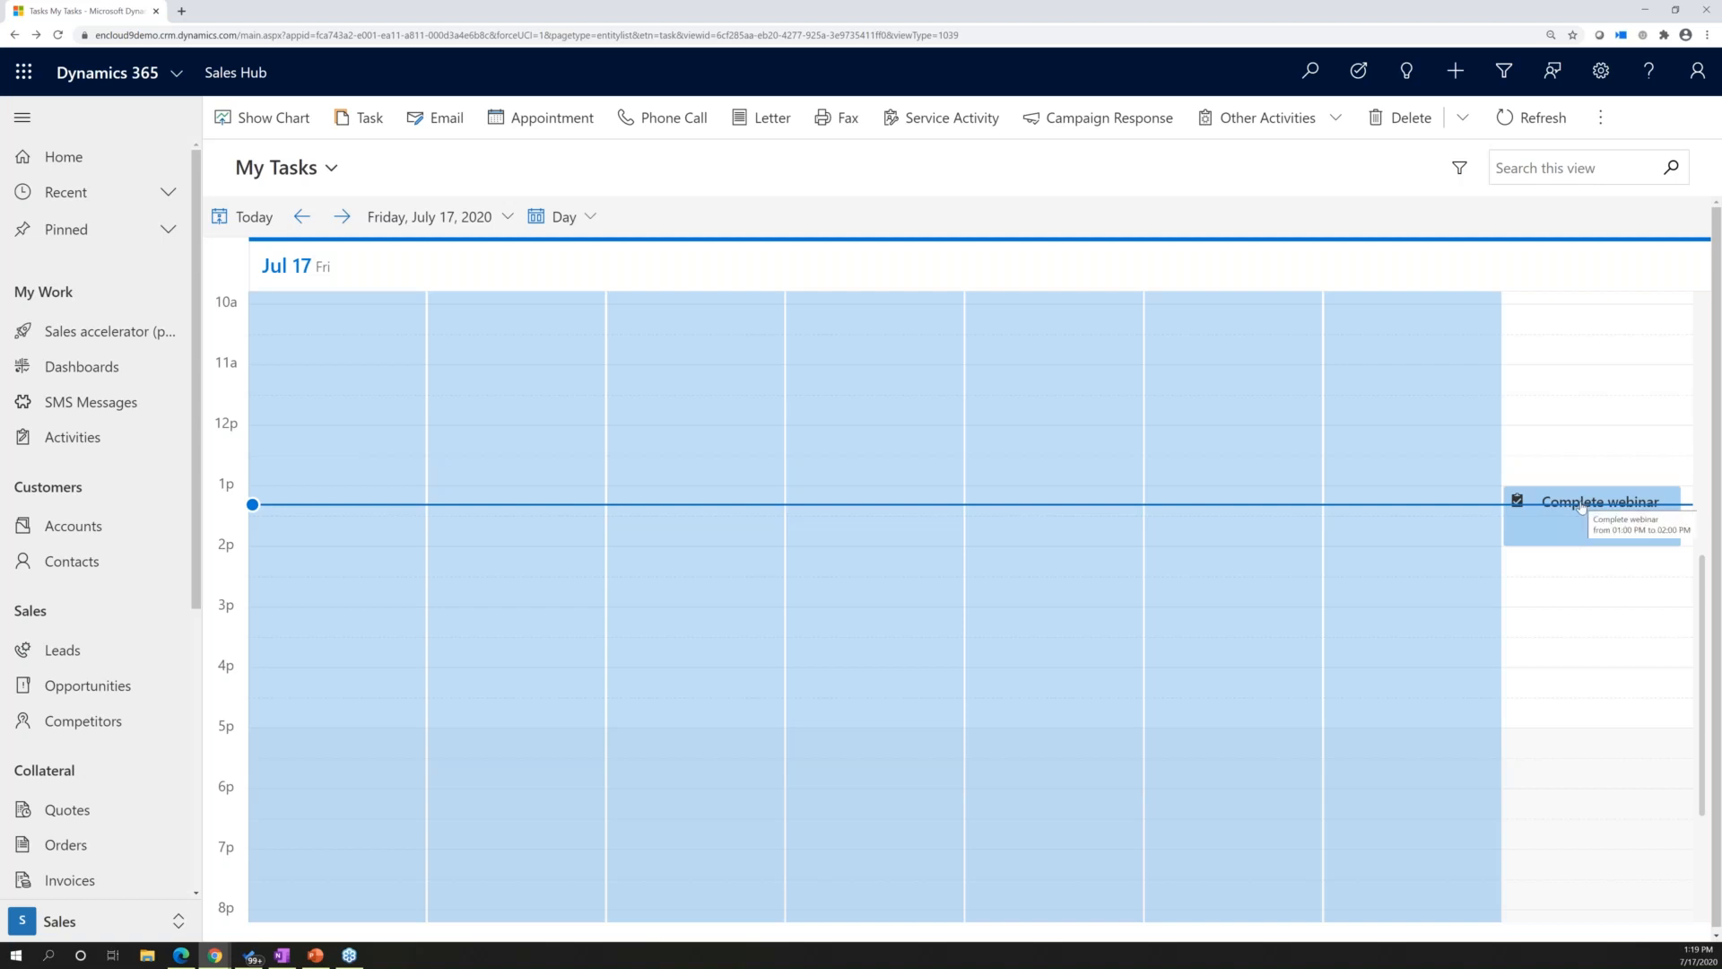
# Open the full details of the "Complete webinar" task from the calendar and return to My Tasks.
pyautogui.click(1519, 508)
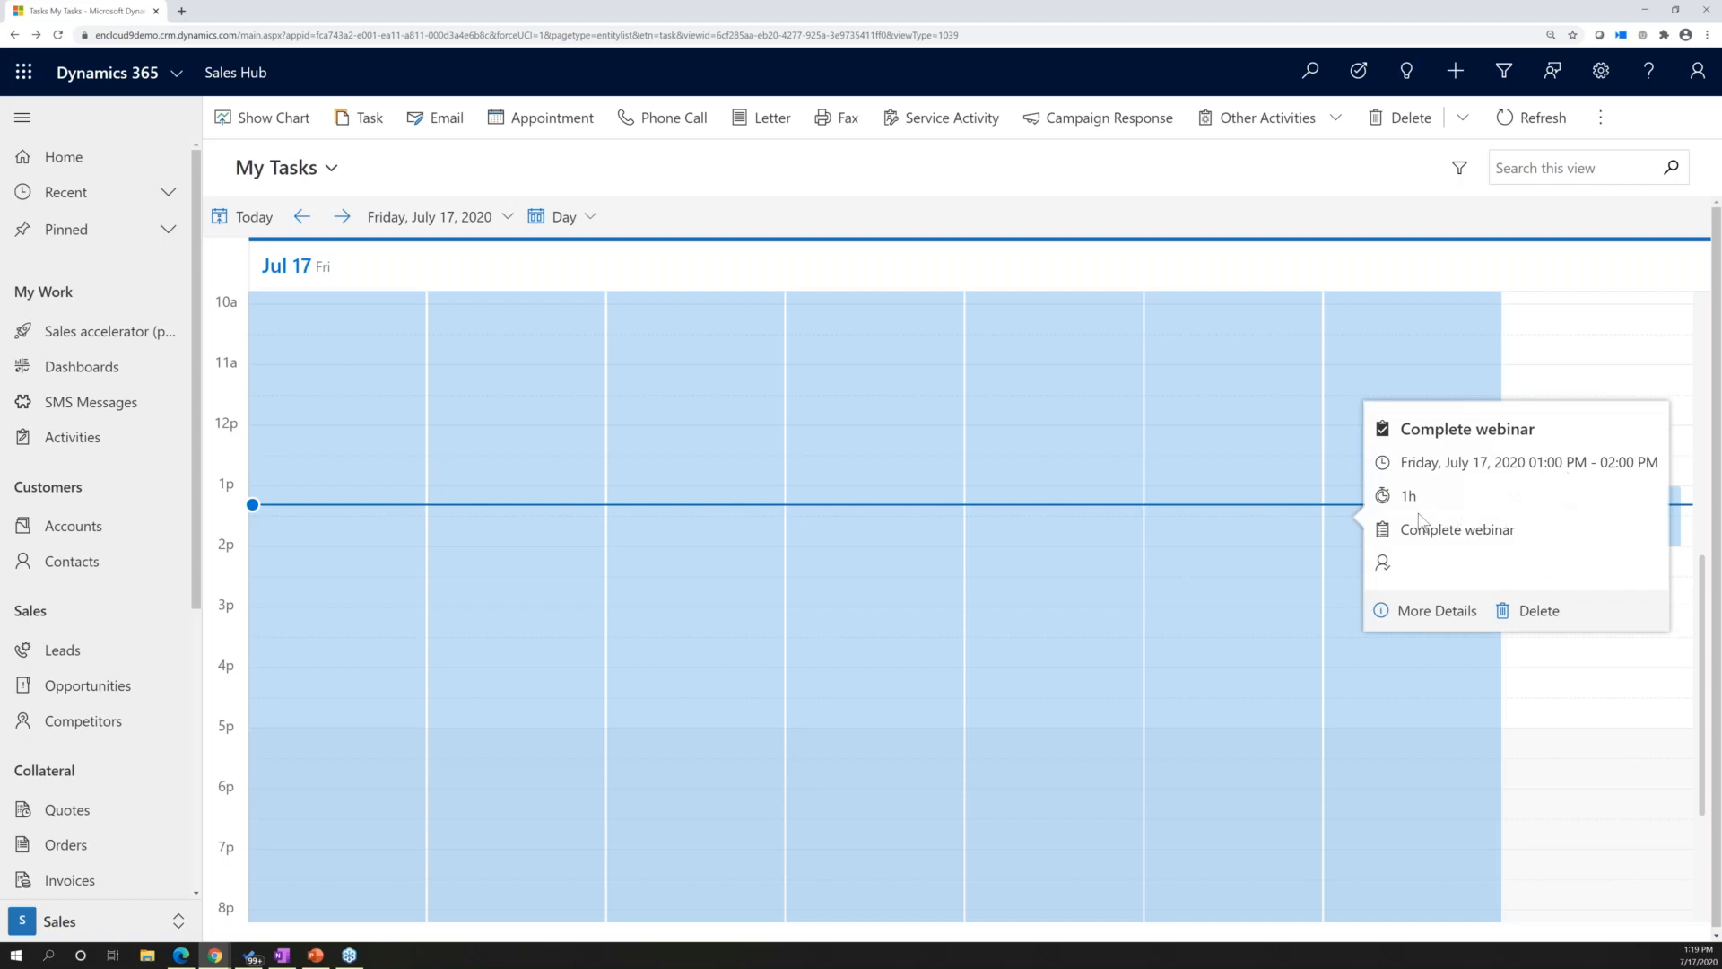
pyautogui.click(1386, 613)
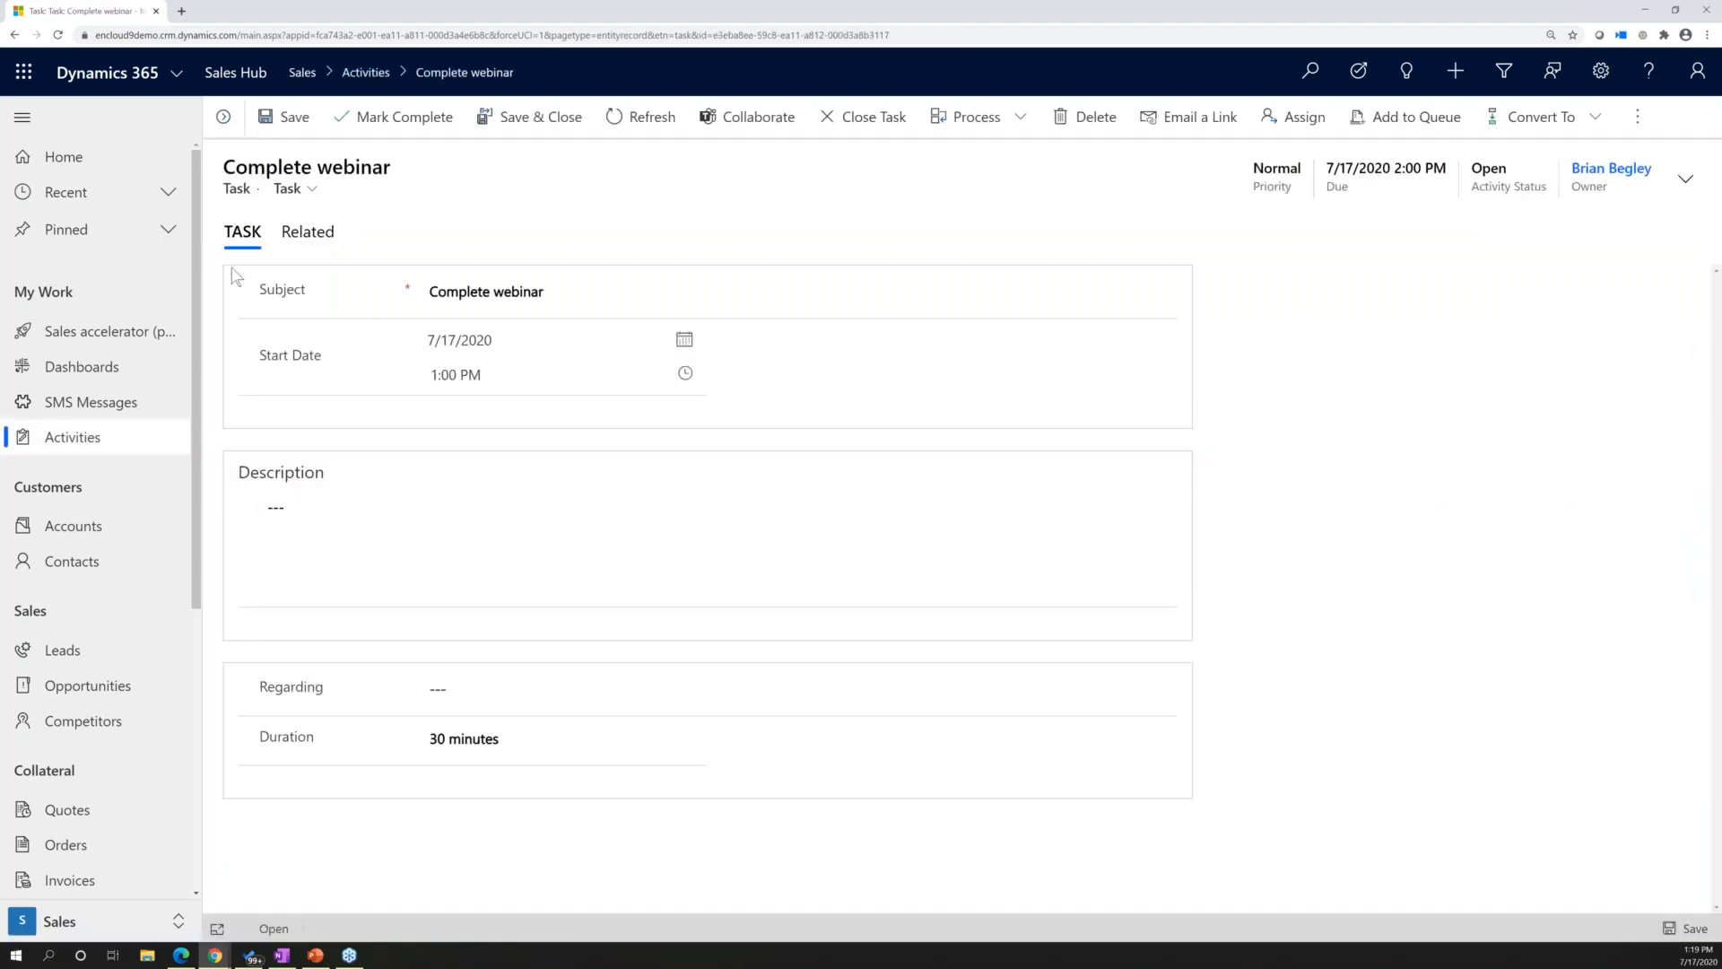
pyautogui.click(15, 35)
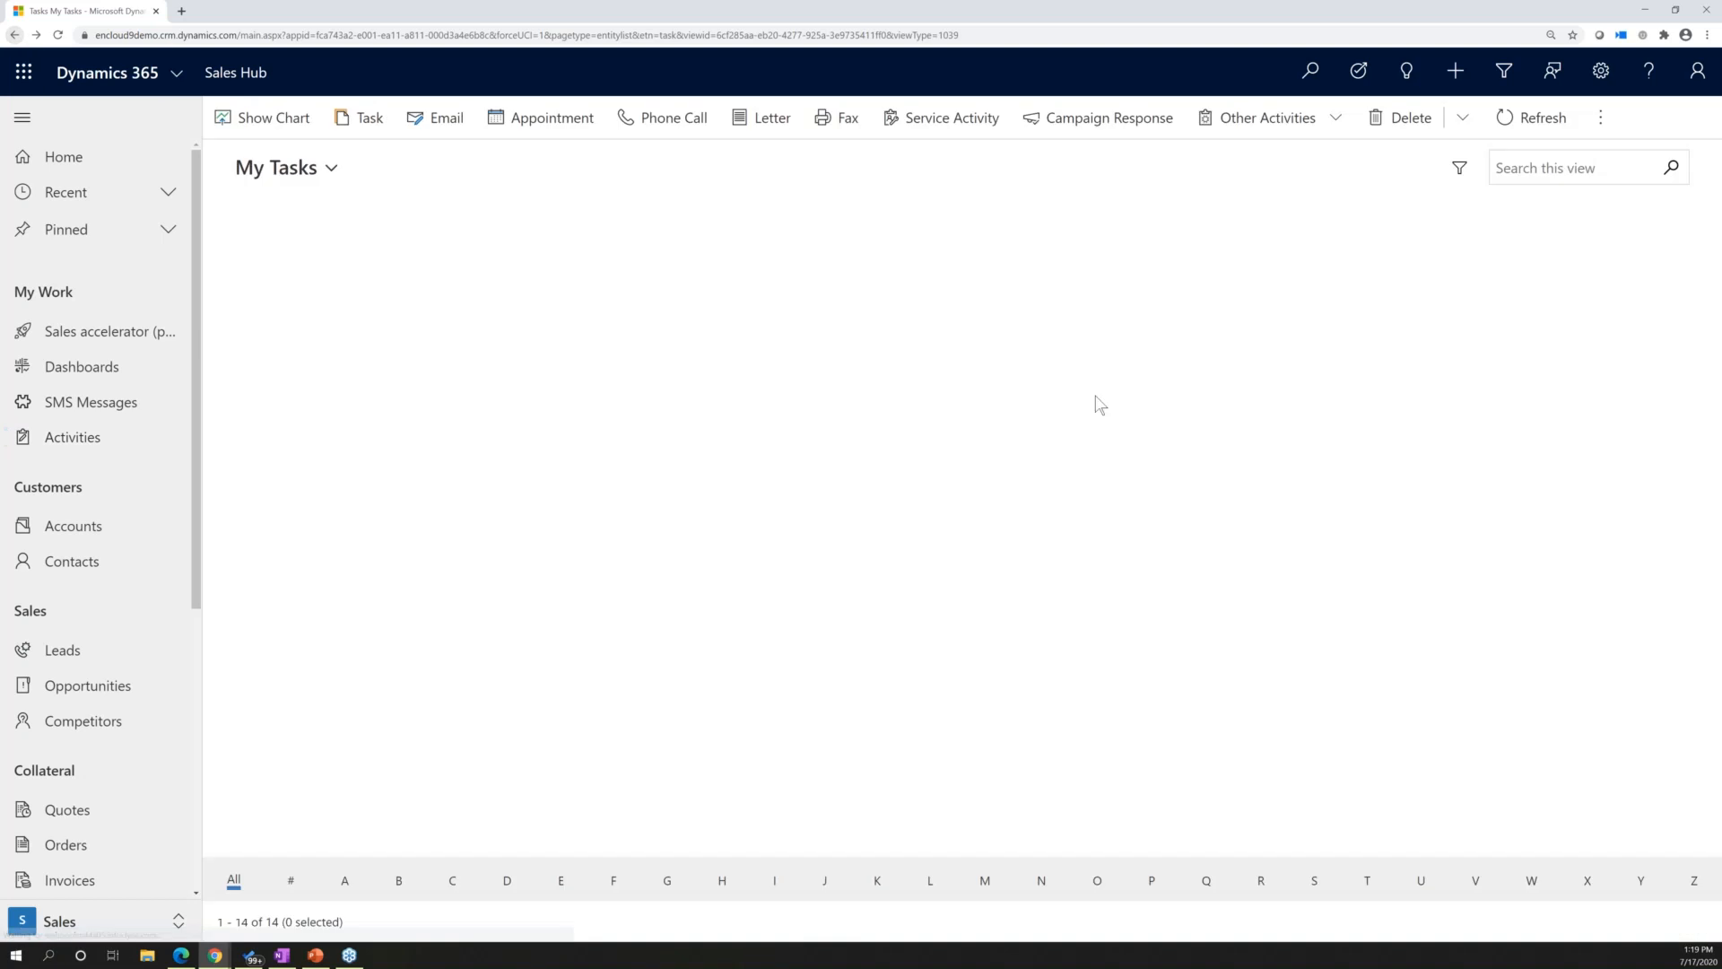
# Display My Tasks as a calendar with Calendar_Control_V2 again and open its day, week and month display options.
pyautogui.click(1604, 119)
pyautogui.click(1603, 453)
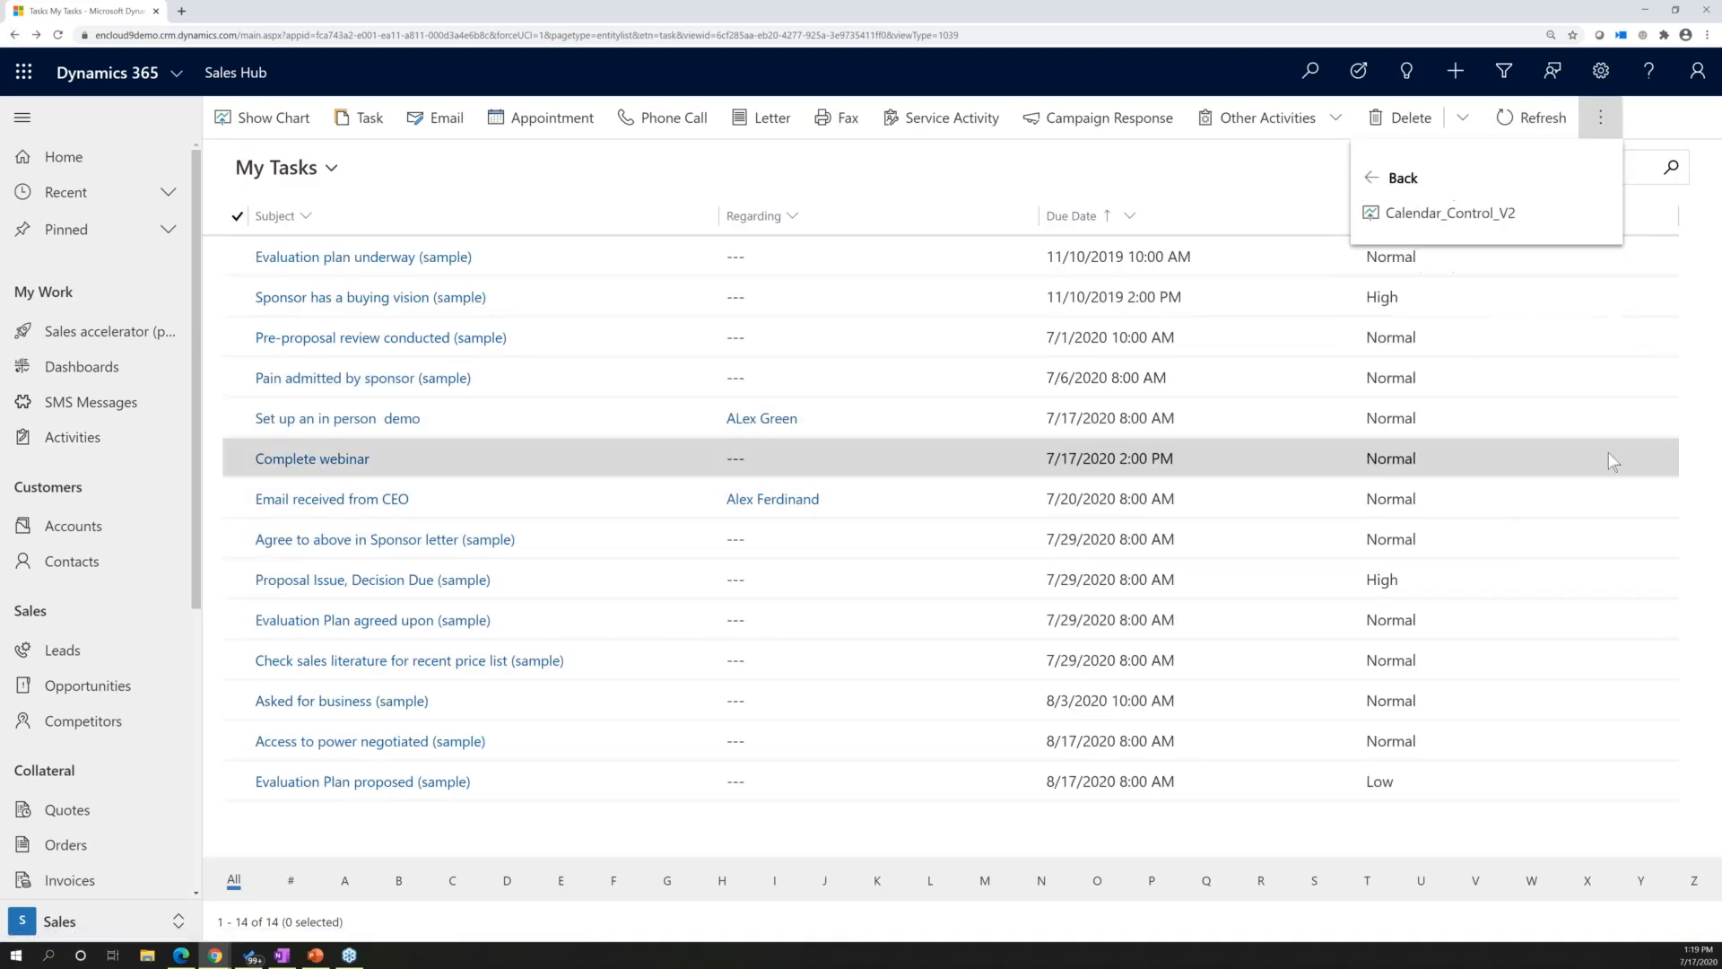
pyautogui.click(1449, 218)
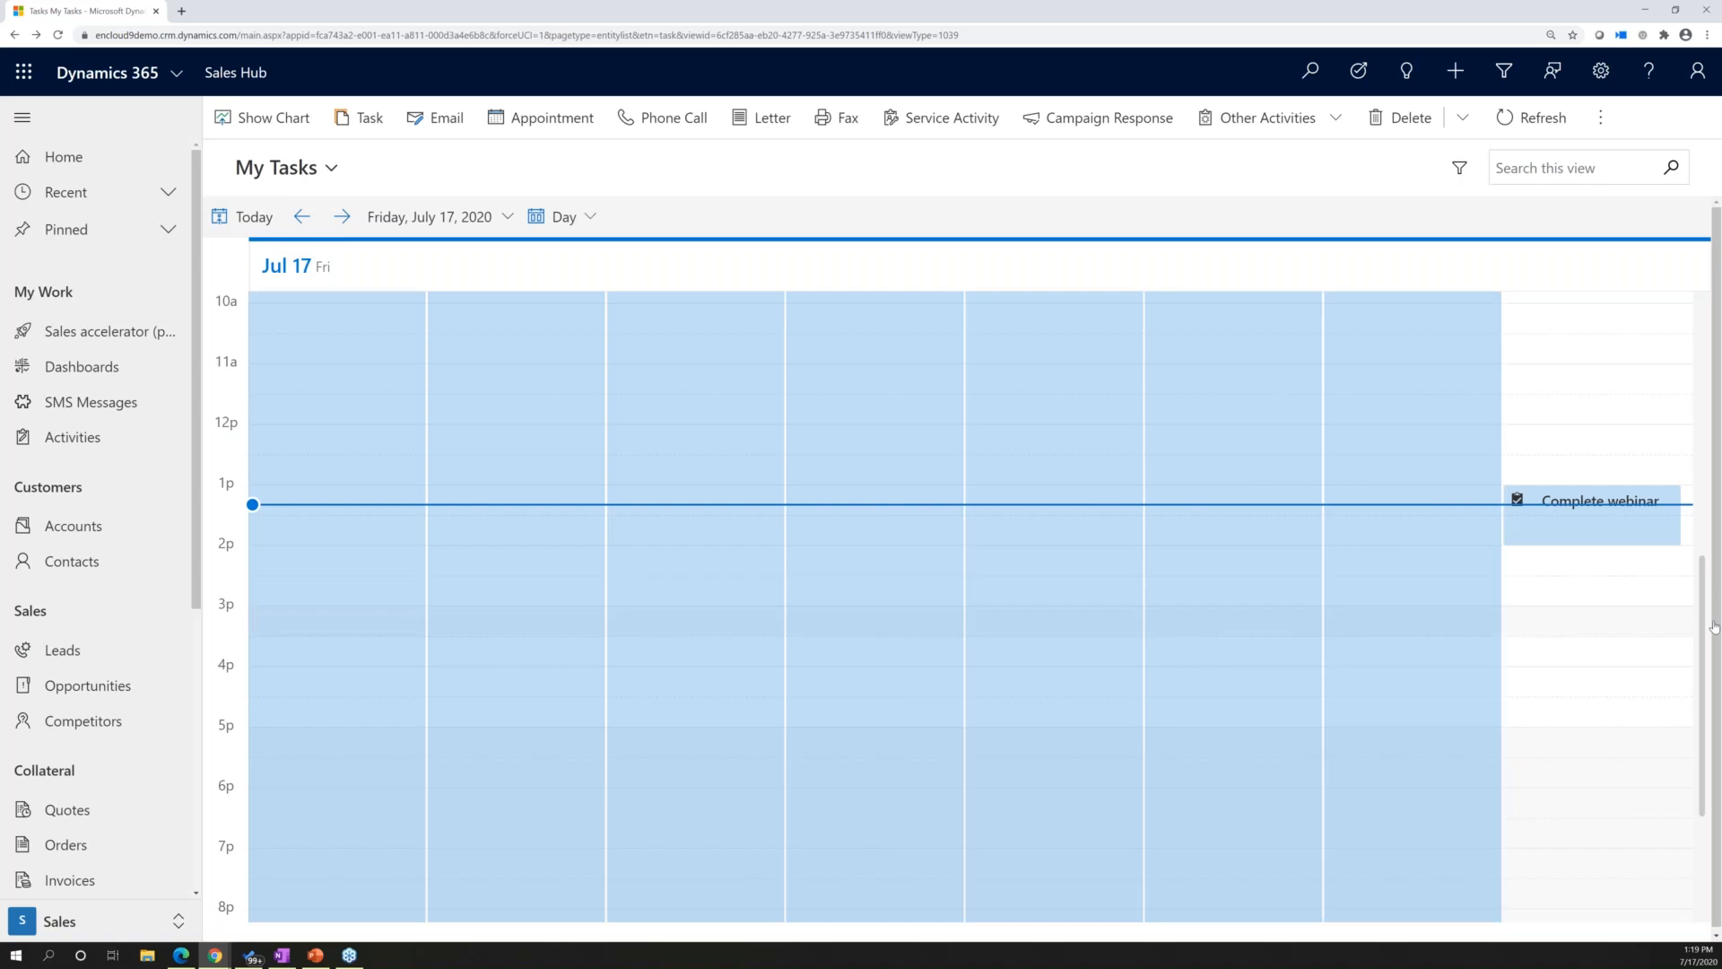
pyautogui.click(560, 216)
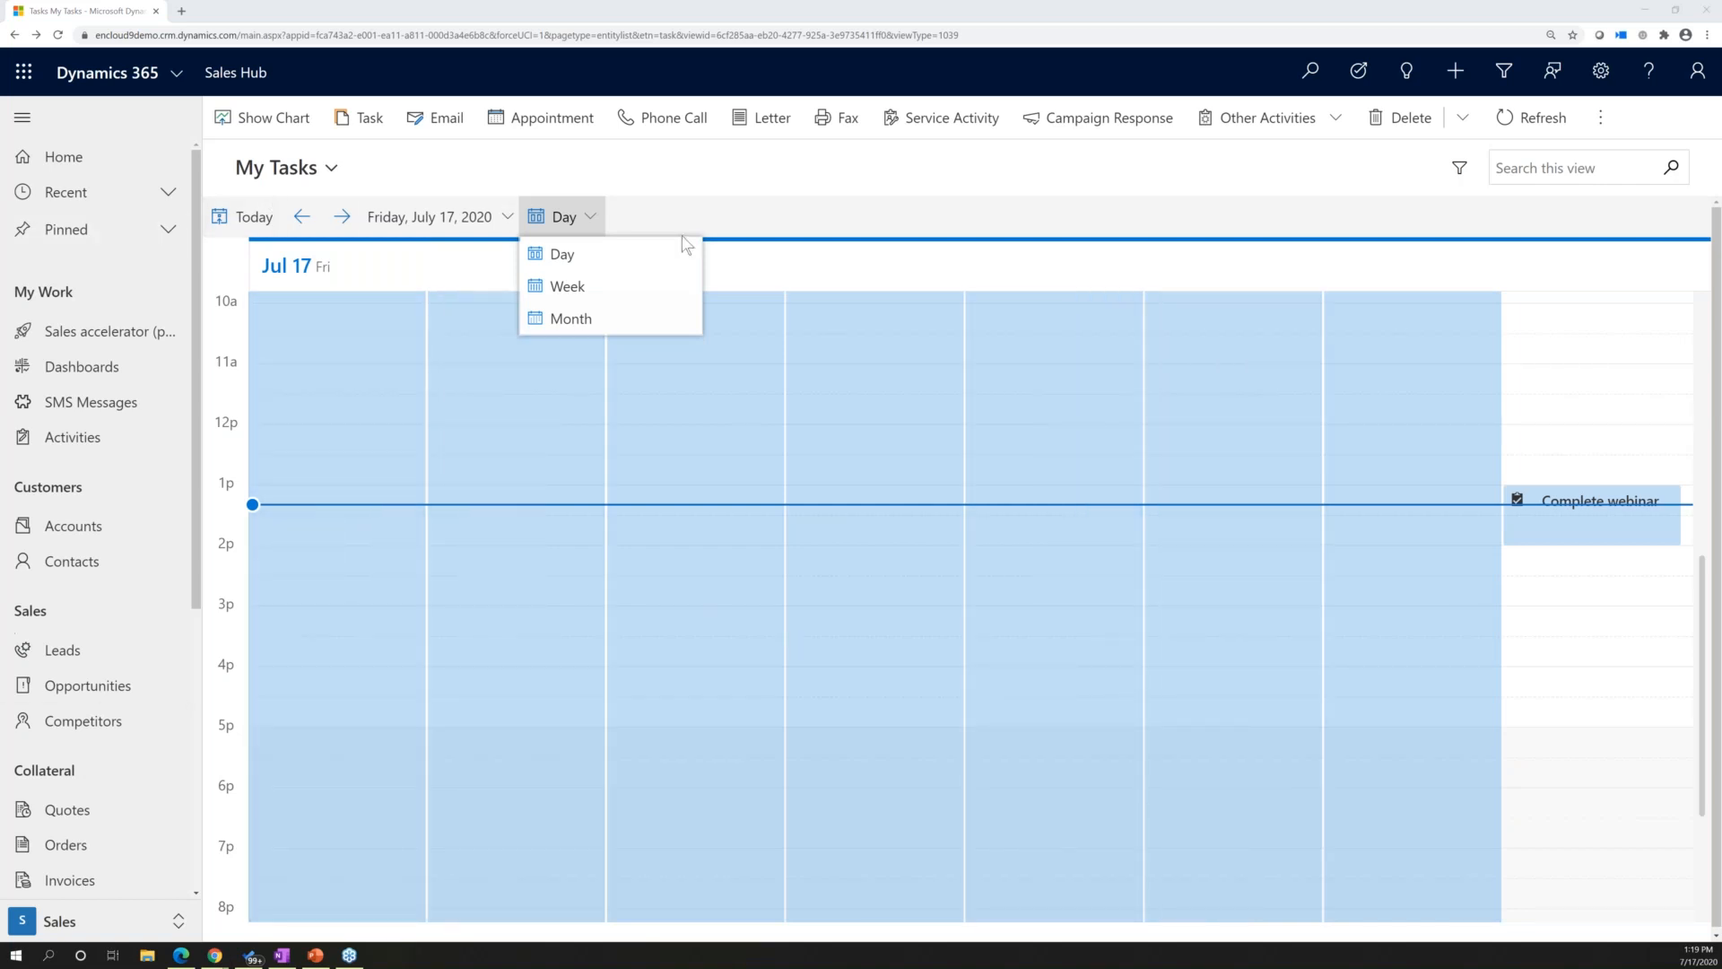
# Go to the Accounts list and switch it to the Active Accounts system view.
pyautogui.click(119, 531)
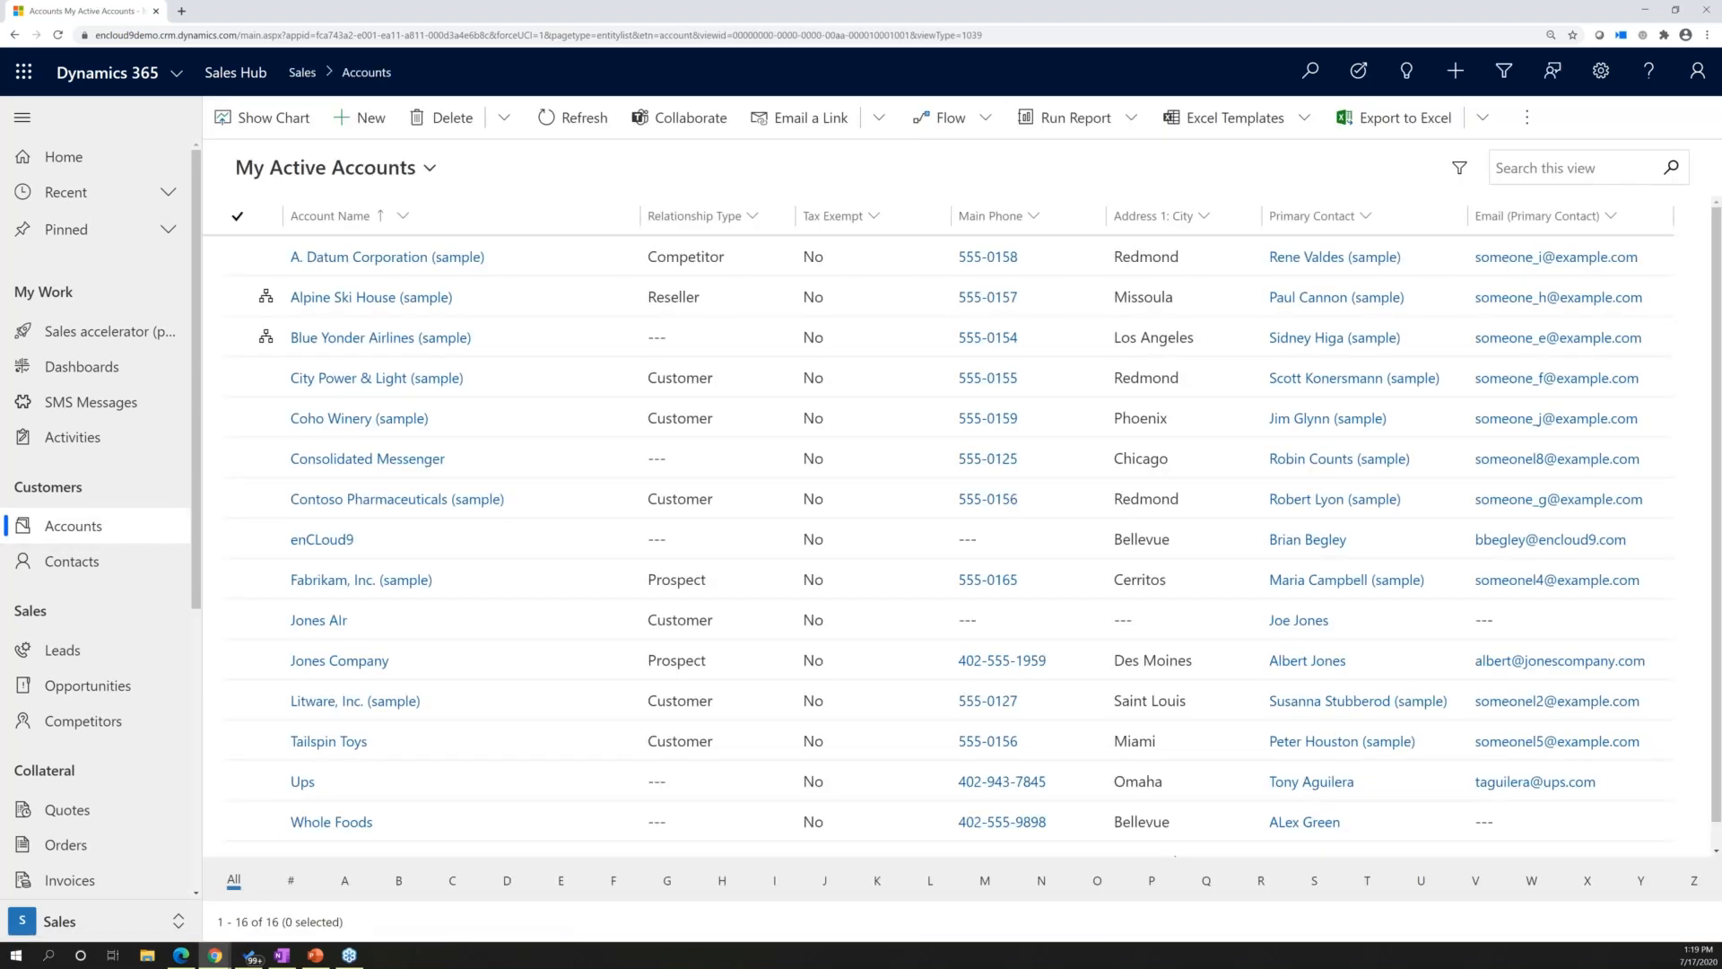
pyautogui.hotkey('alt', 'Tab')
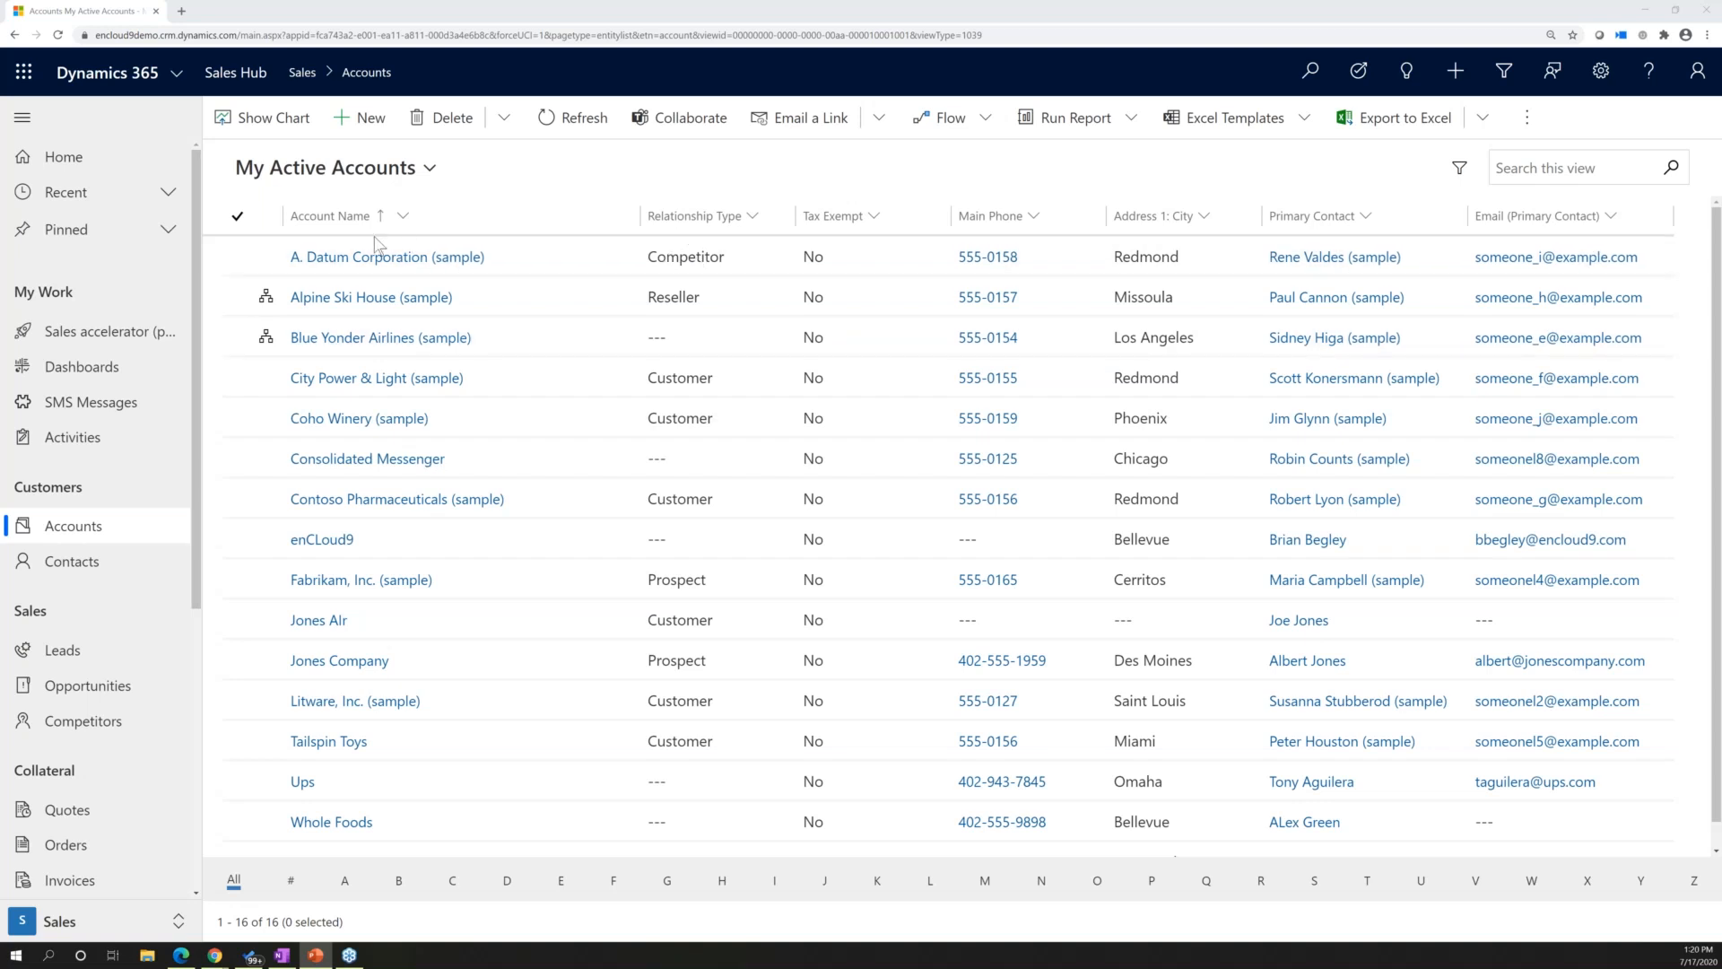
pyautogui.click(427, 173)
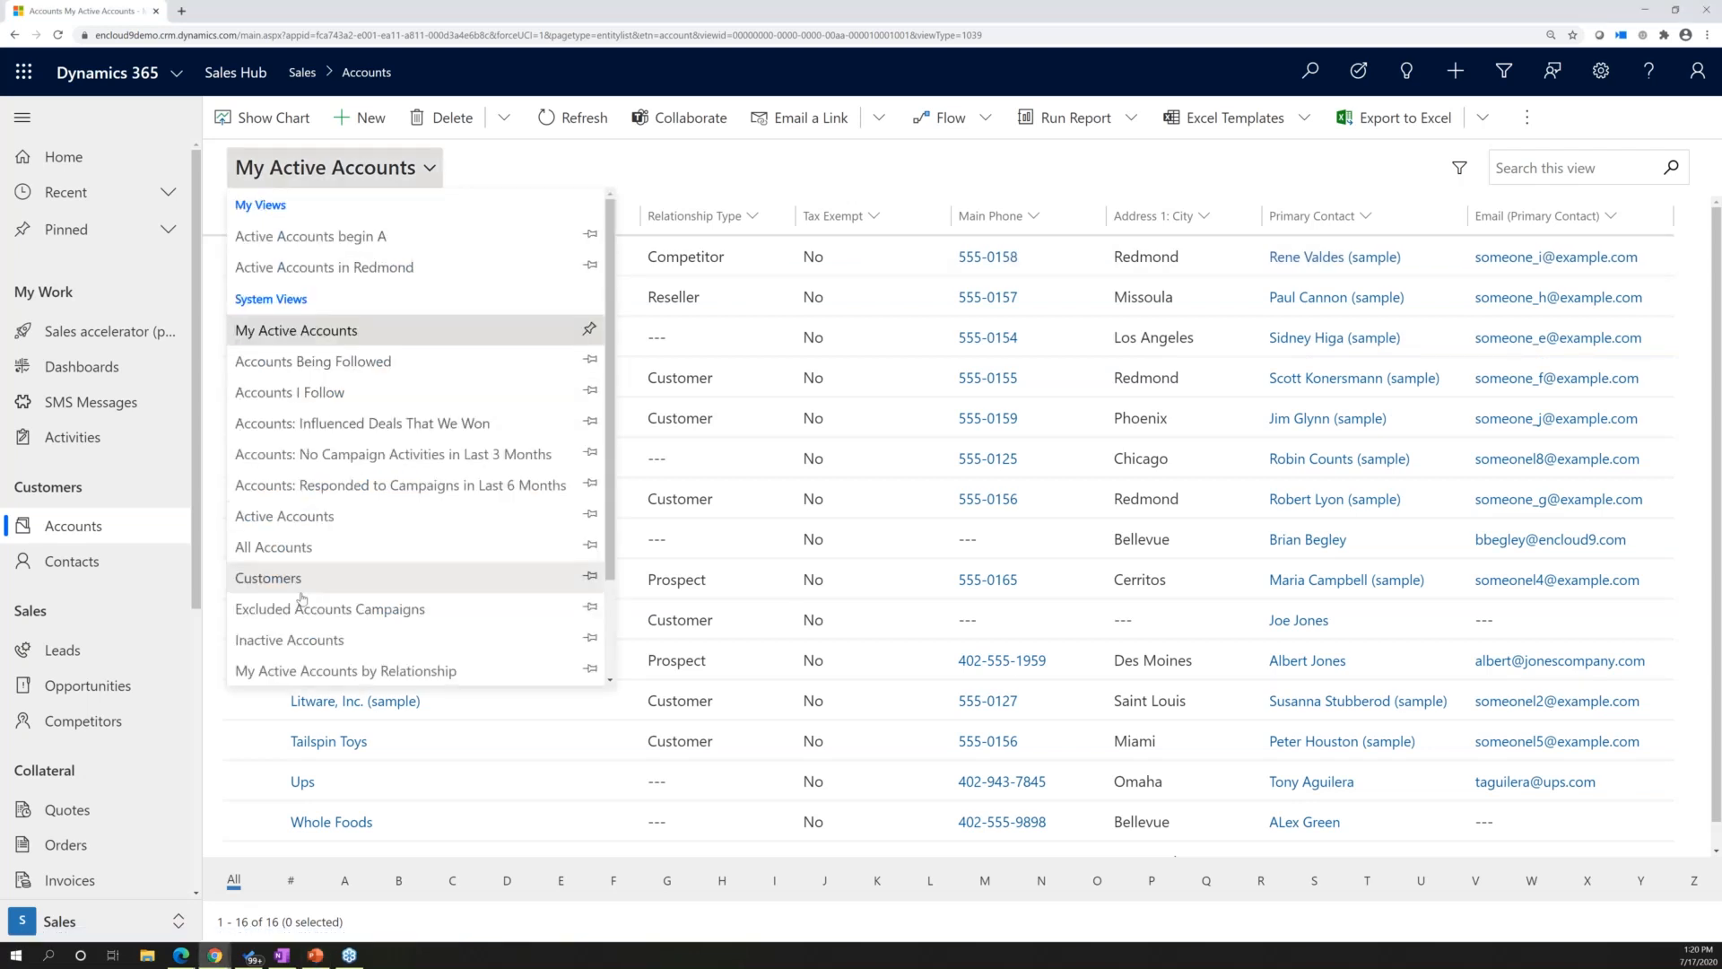
pyautogui.click(286, 515)
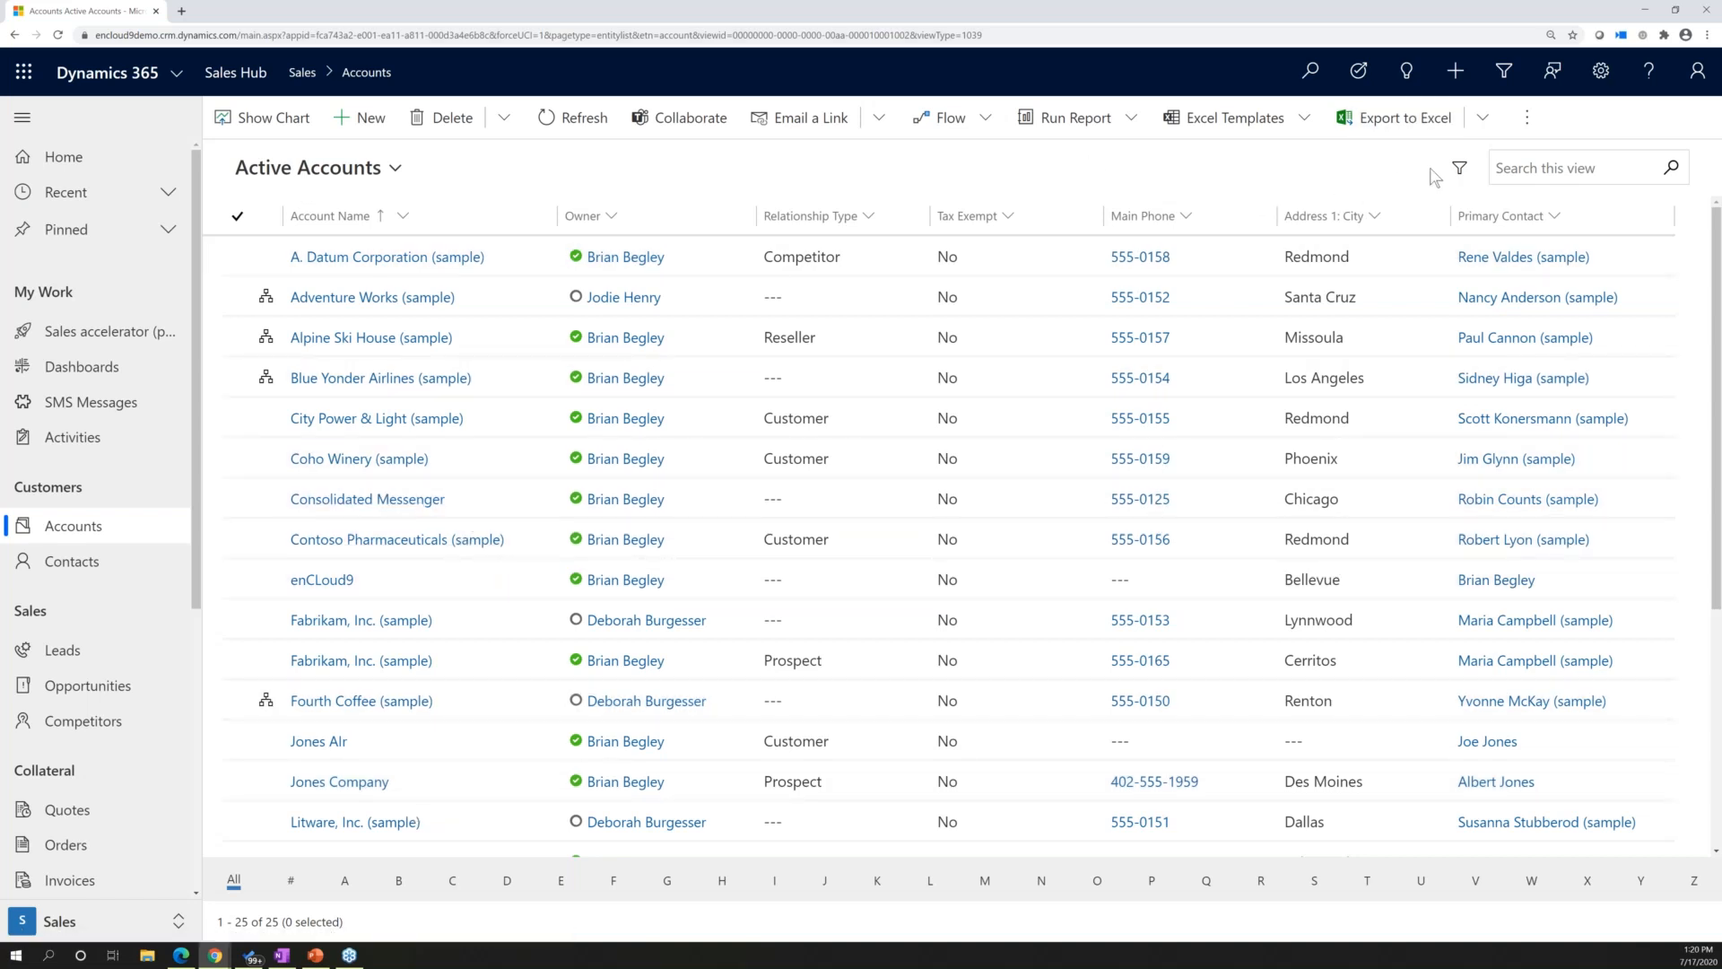
# Add a related entity condition on Contacts (Company Name) to the advanced filters of Active Accounts.
pyautogui.click(1460, 170)
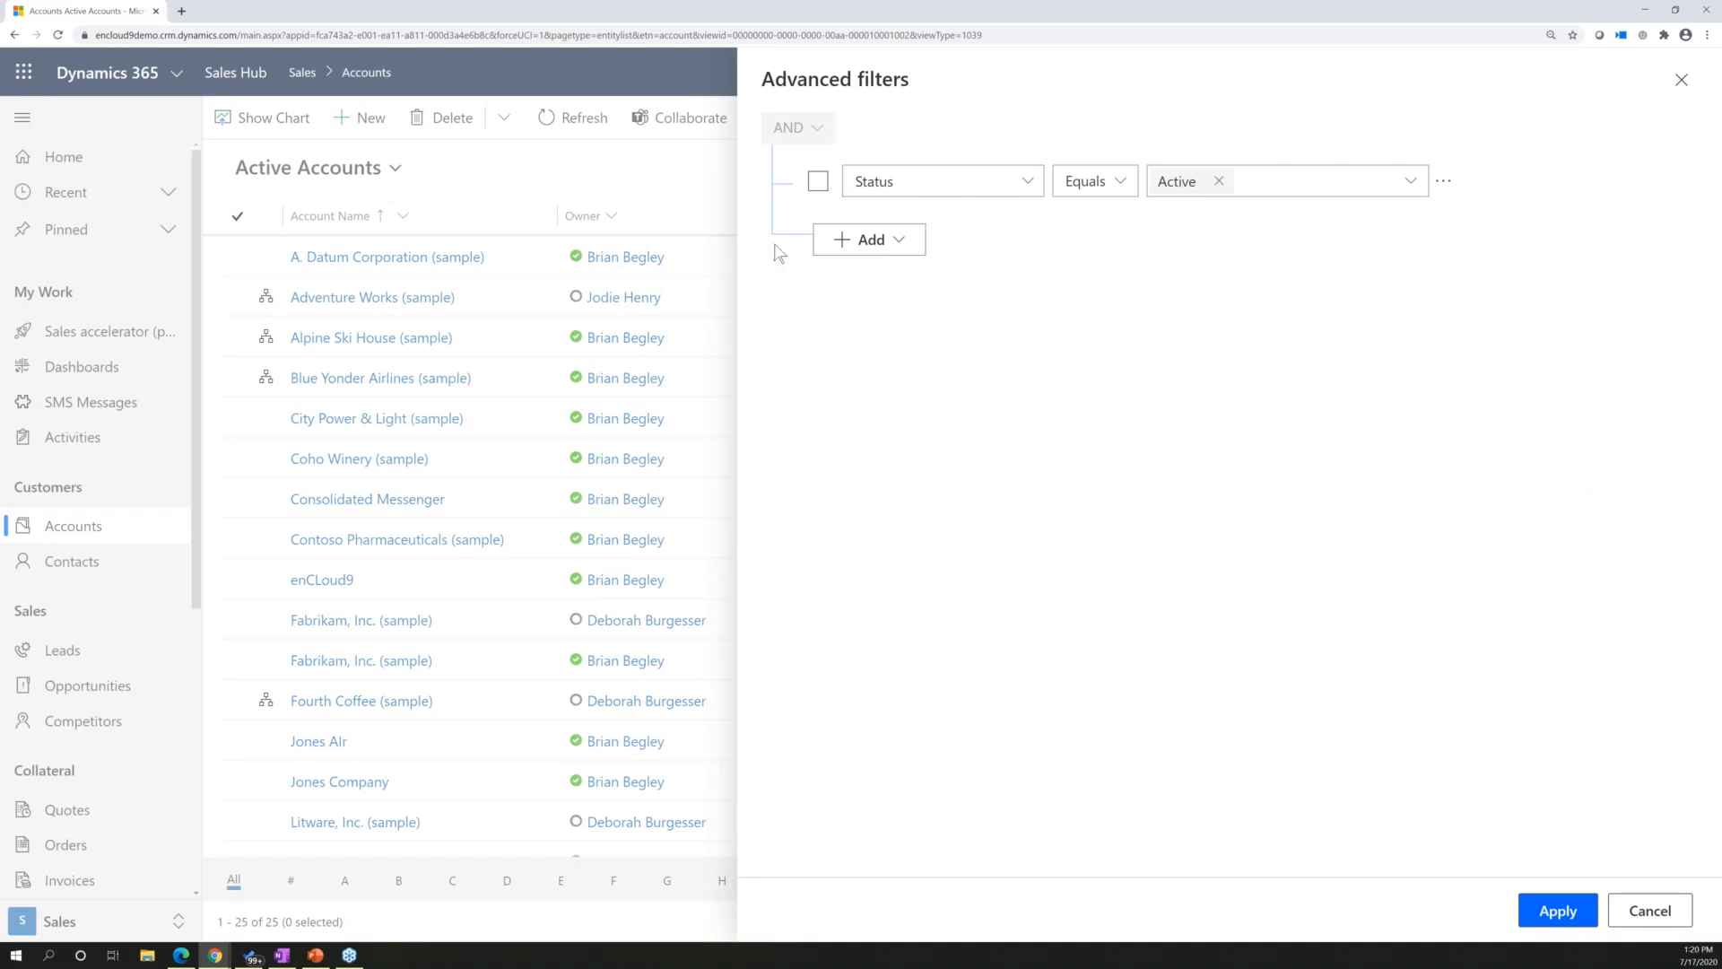
pyautogui.click(899, 241)
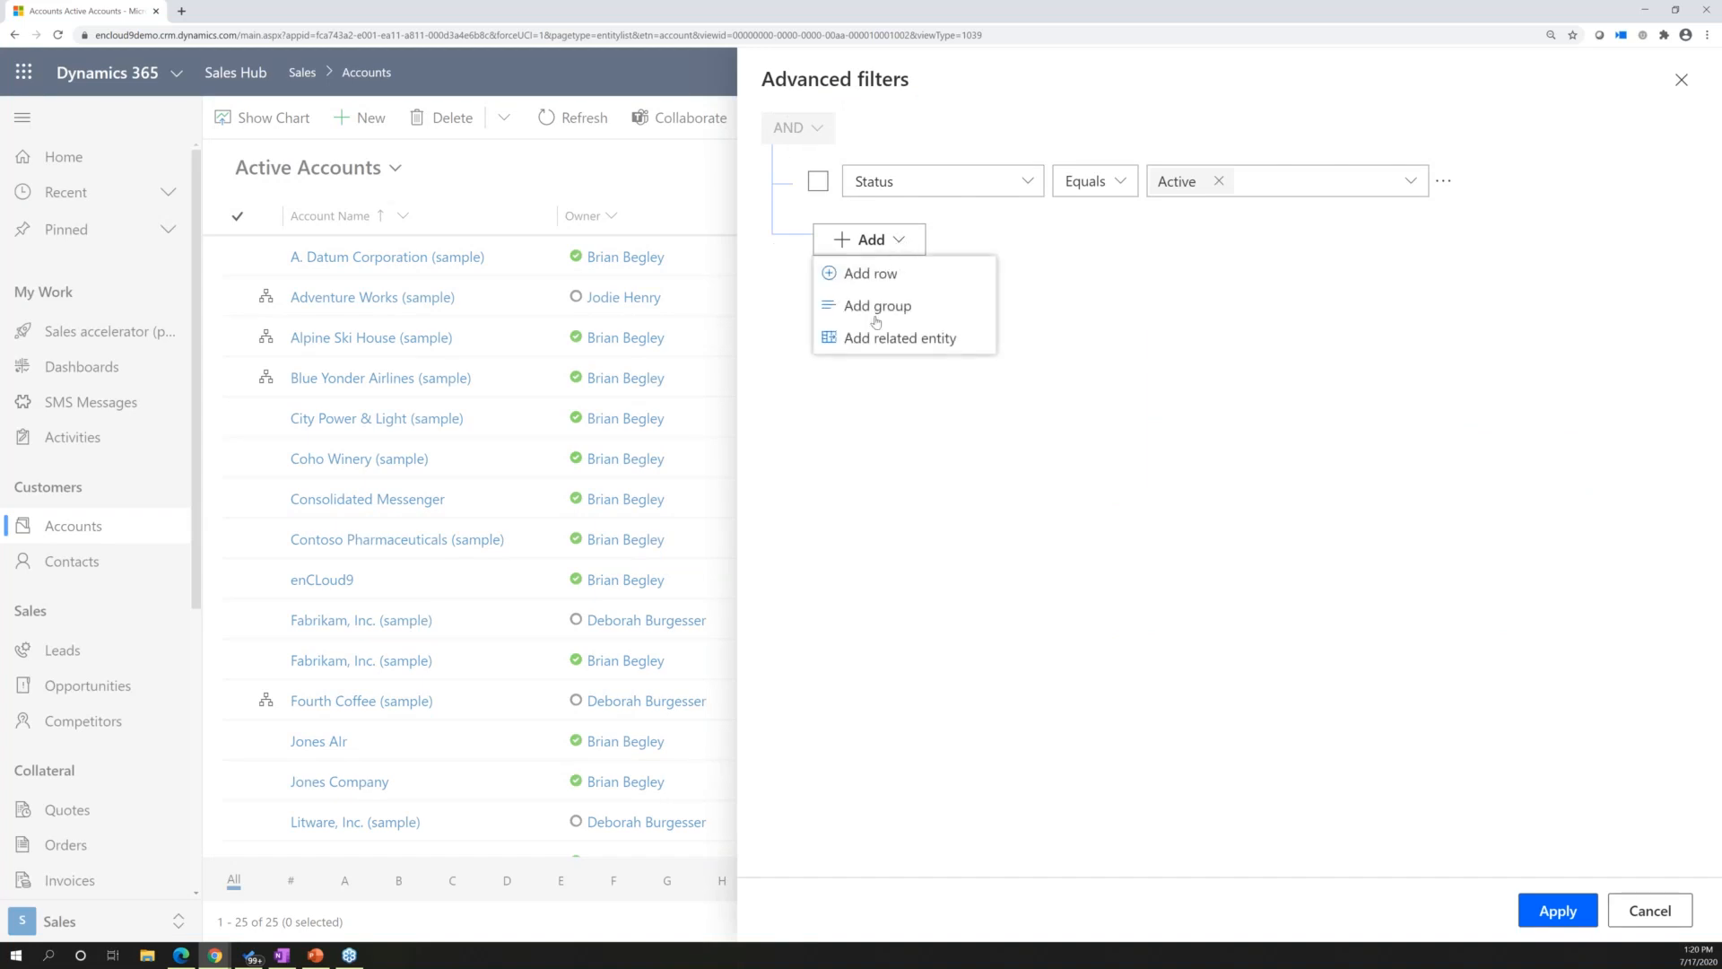
pyautogui.click(843, 345)
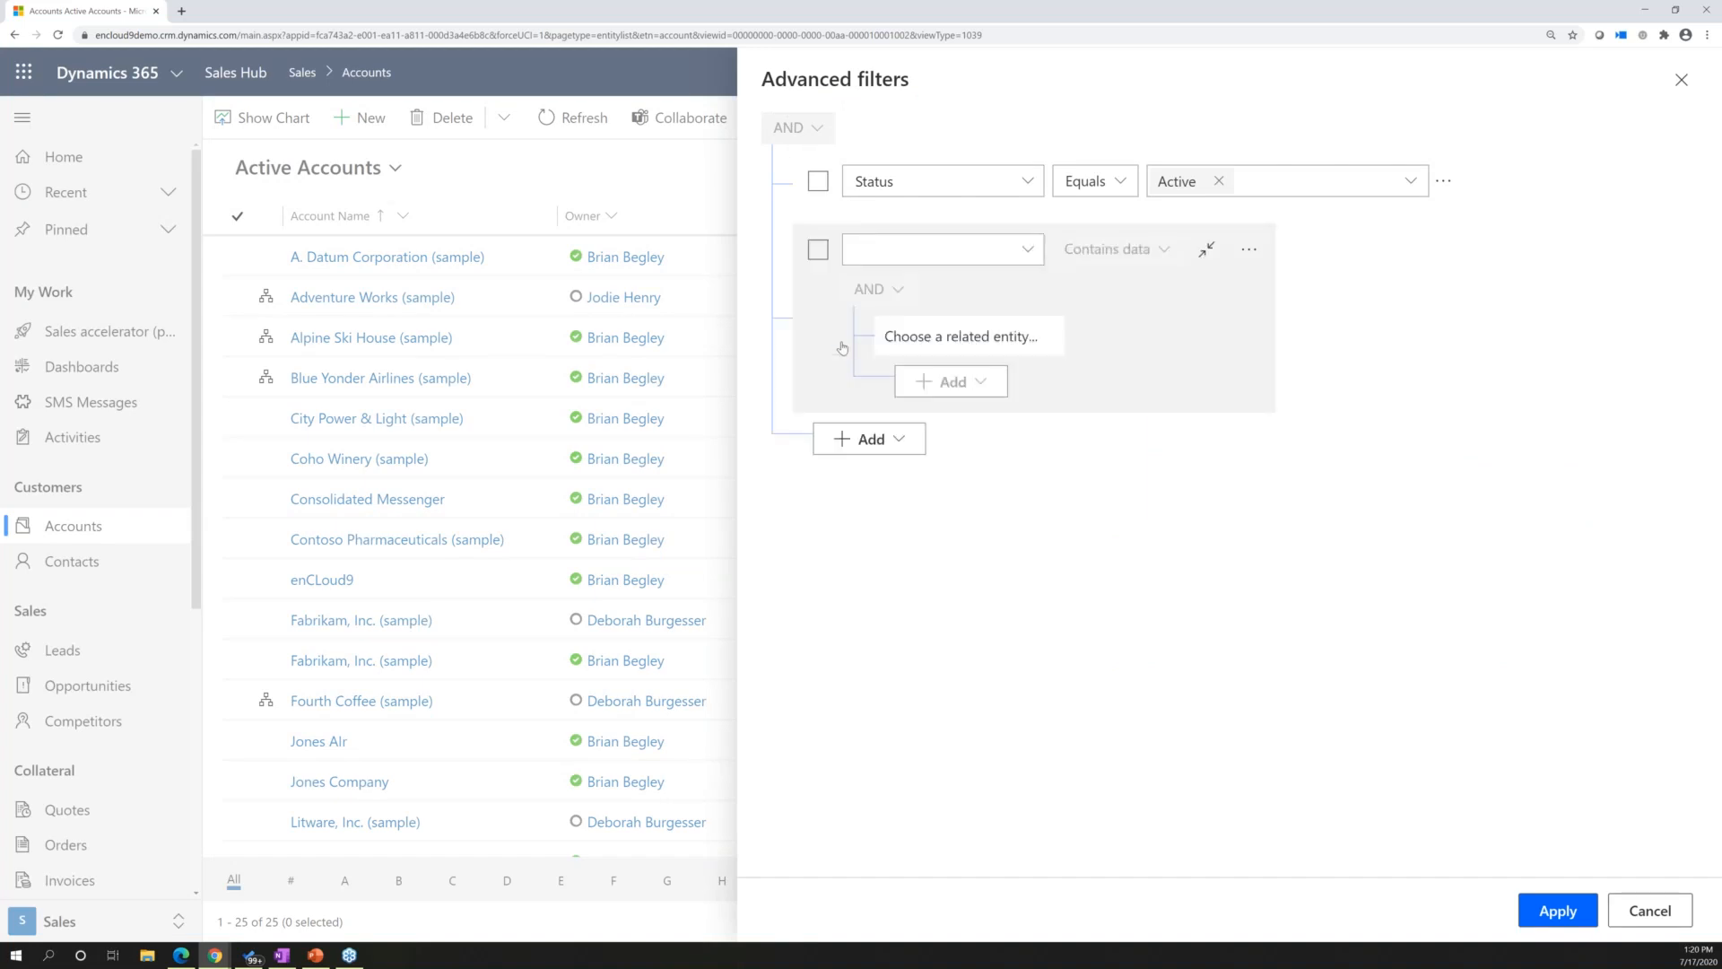
pyautogui.click(1026, 255)
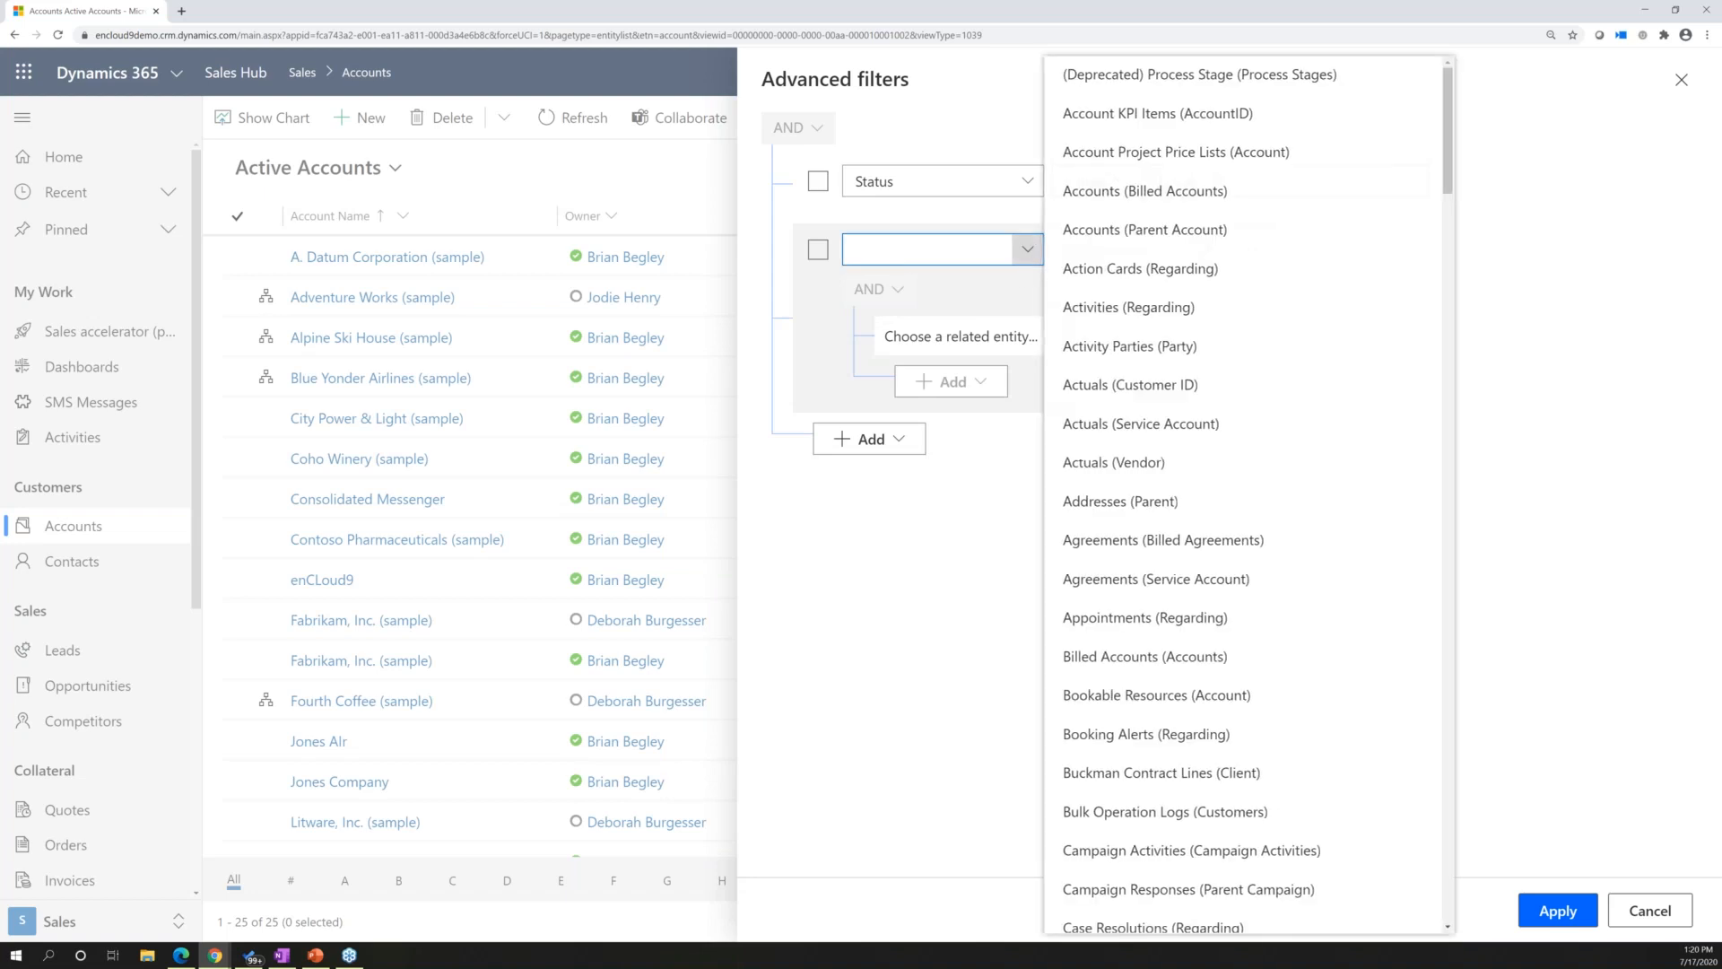
pyautogui.scroll(-3, 1133, 695)
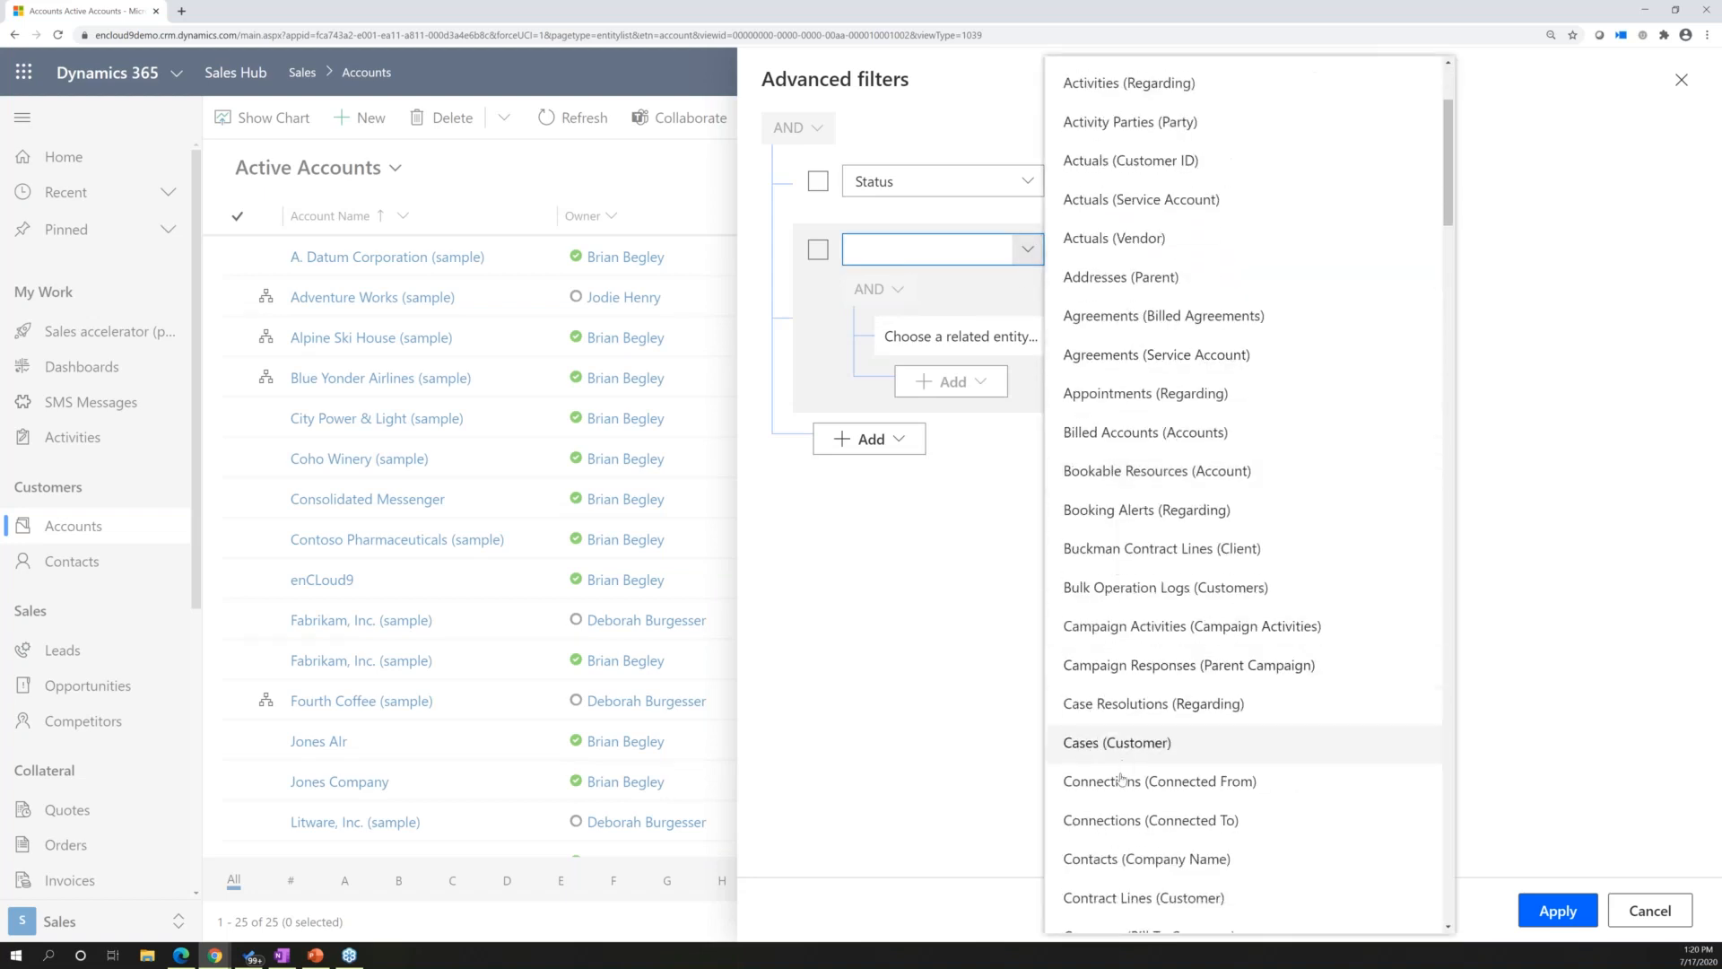
pyautogui.click(1107, 861)
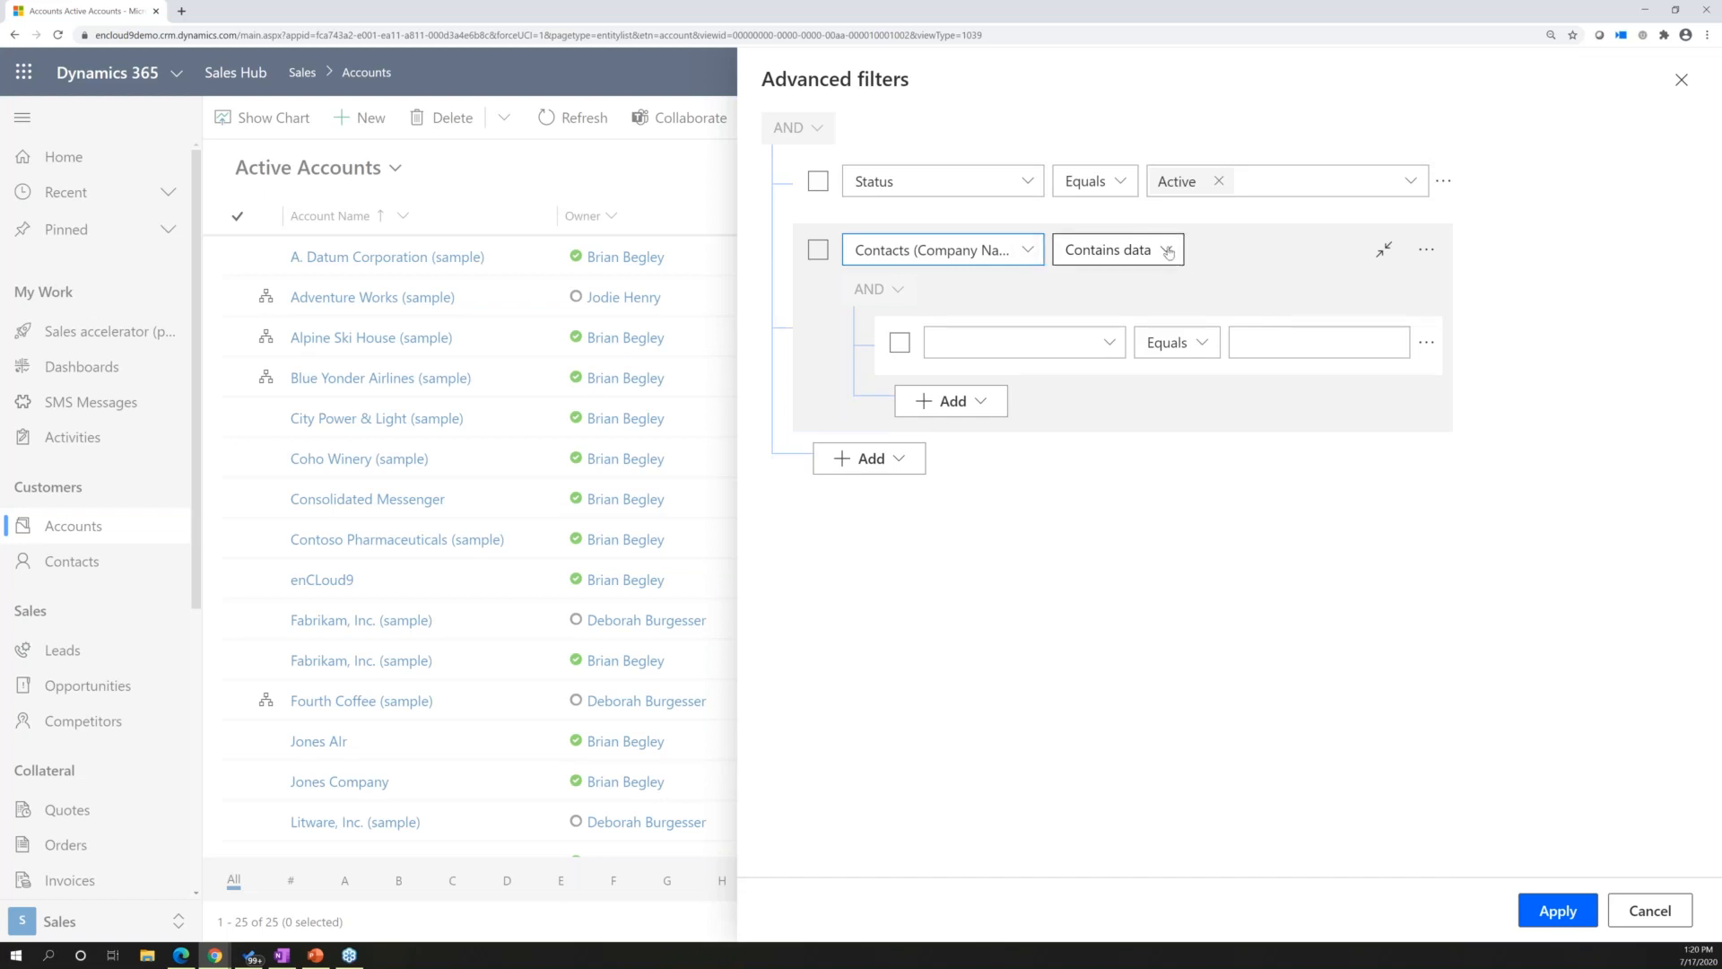
# Change the related contacts condition from Contains data to the "Select a field" option and apply the filters.
pyautogui.click(1550, 912)
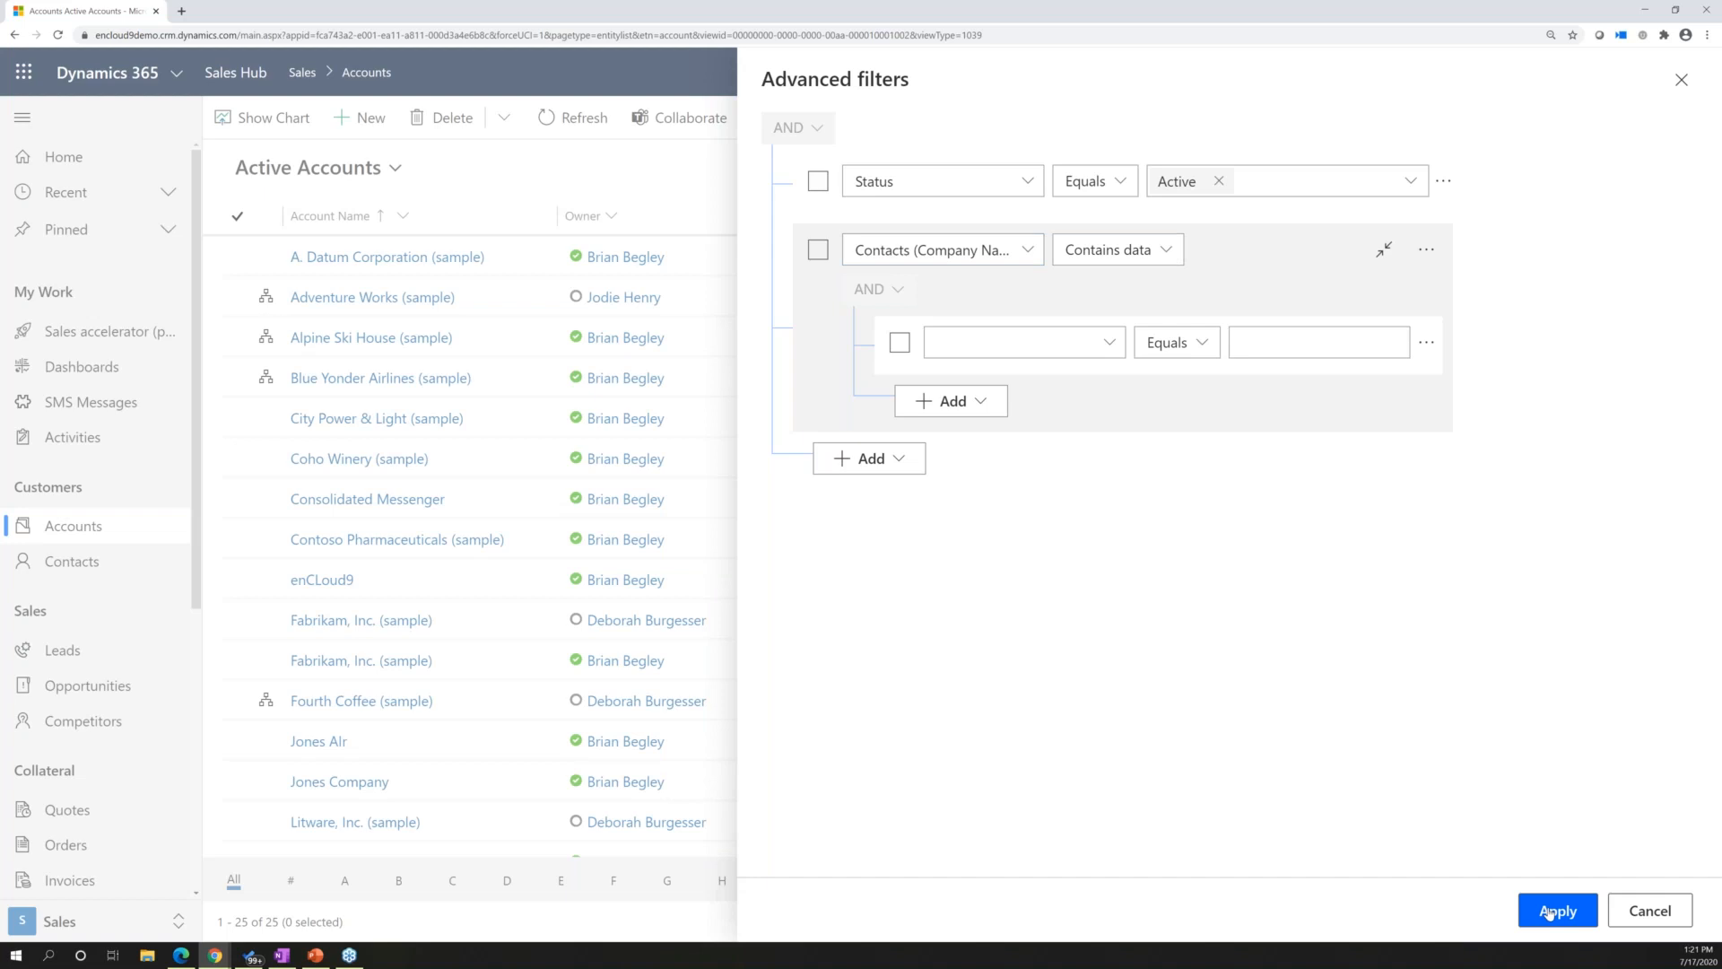
pyautogui.click(1163, 251)
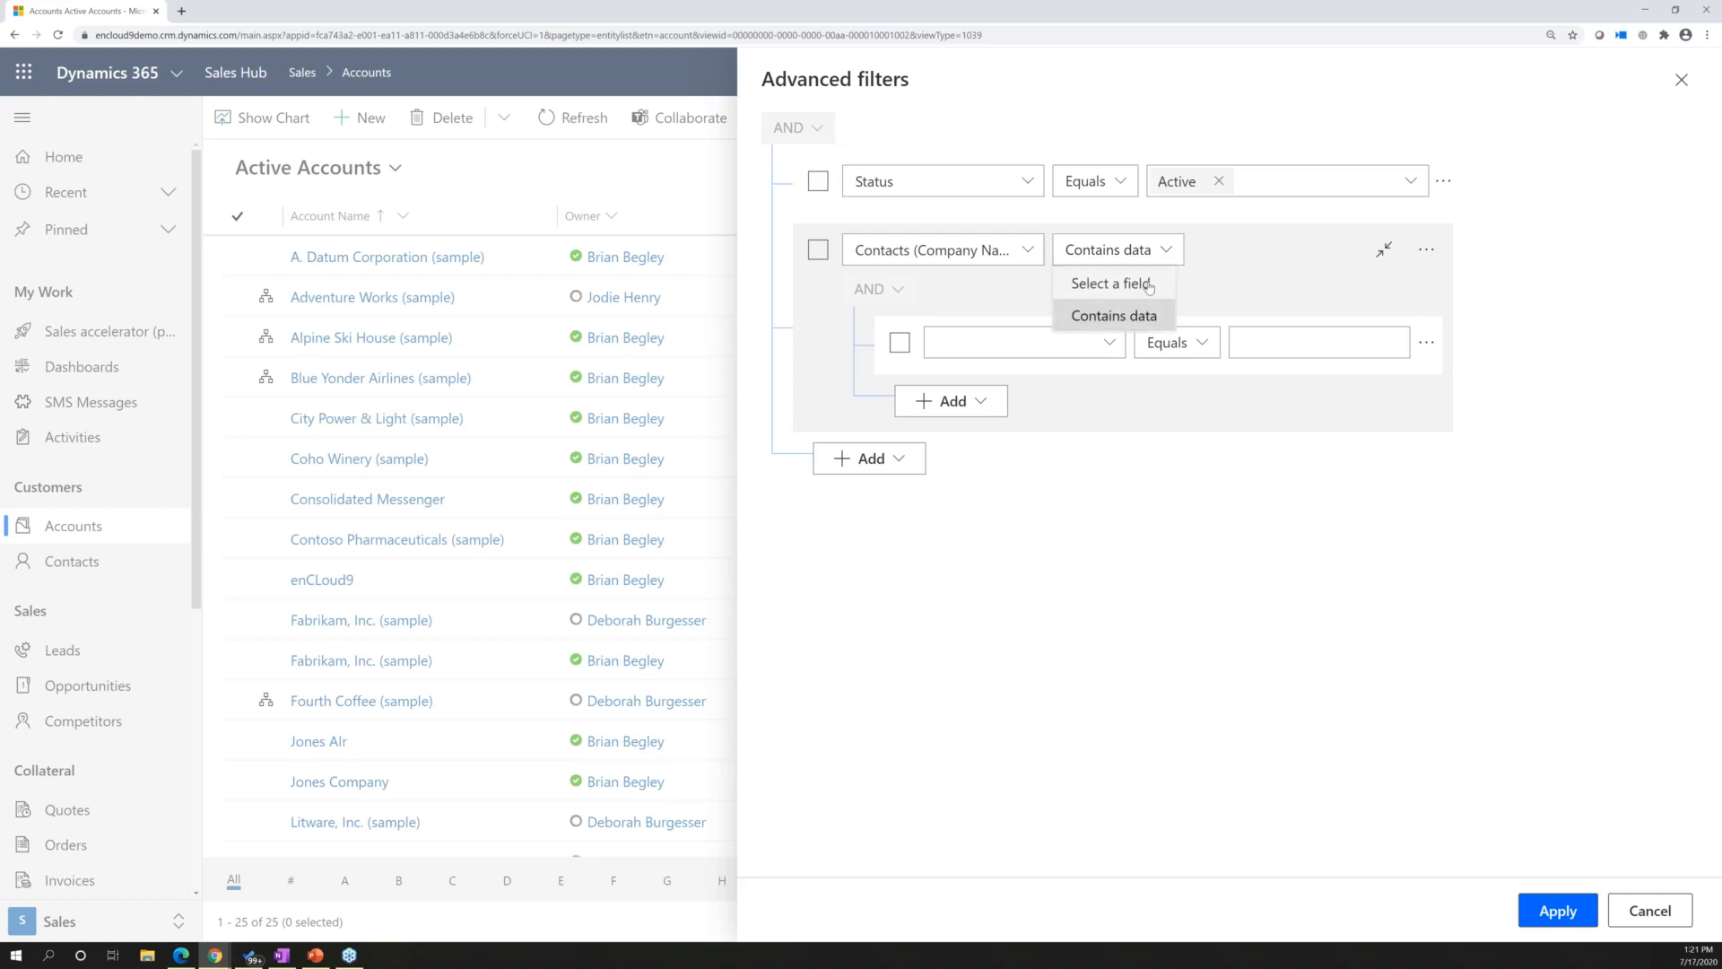
pyautogui.click(1149, 285)
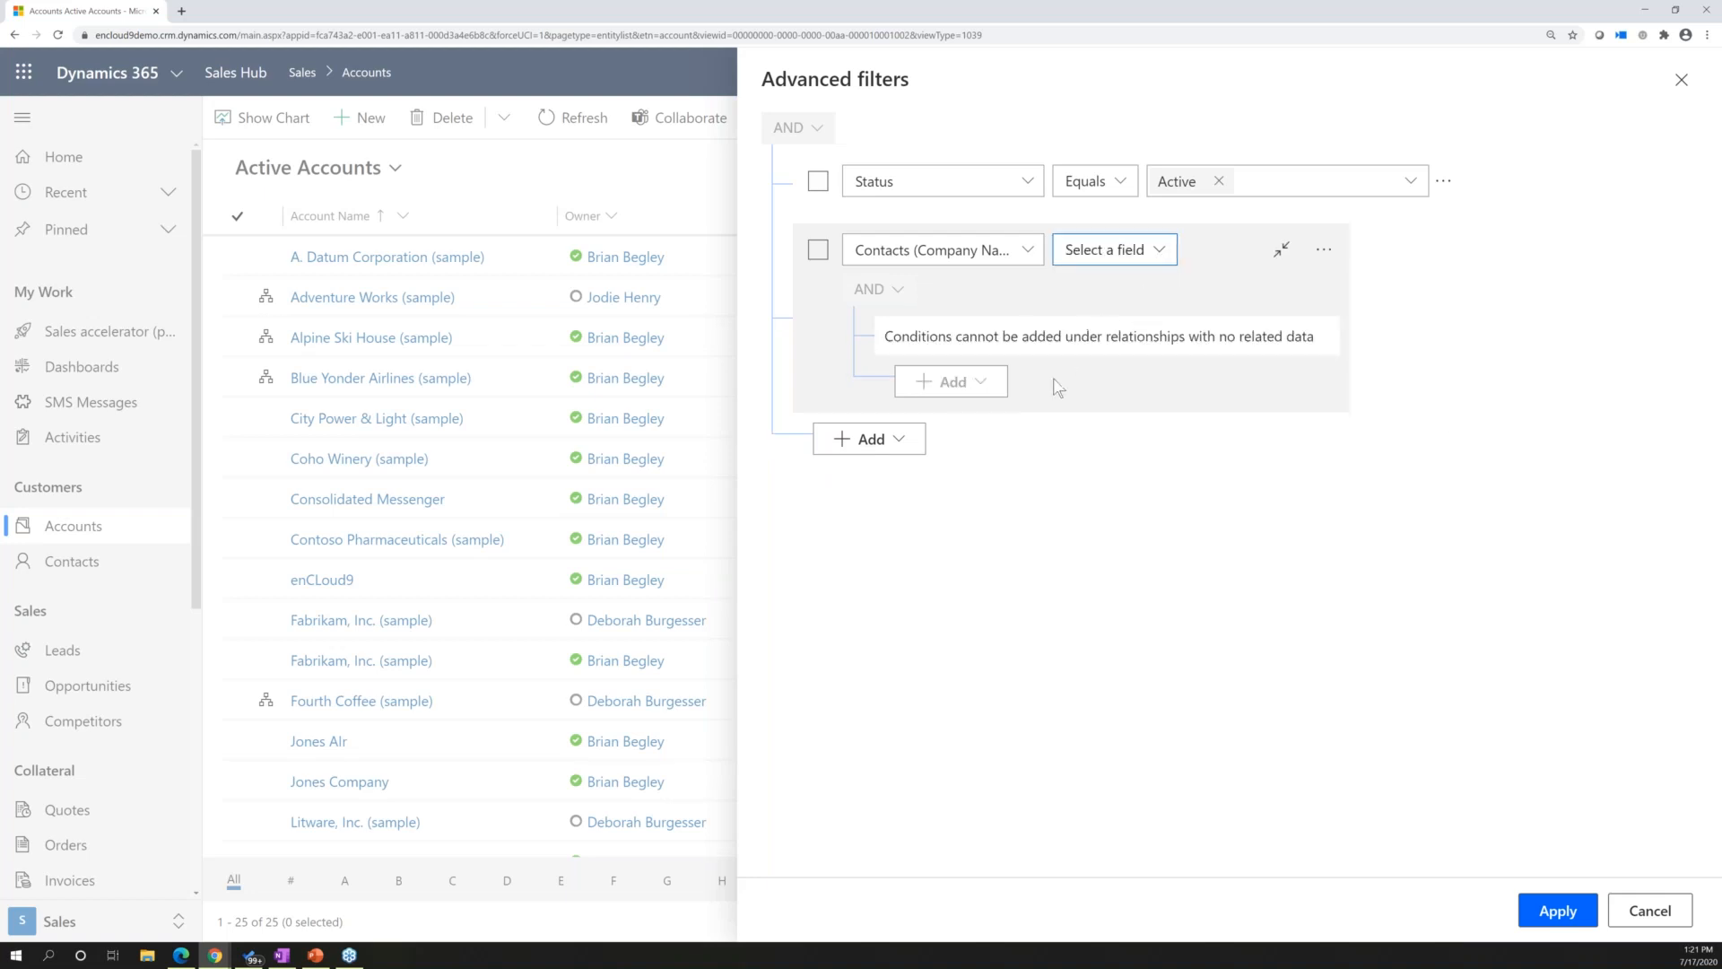
pyautogui.click(1560, 913)
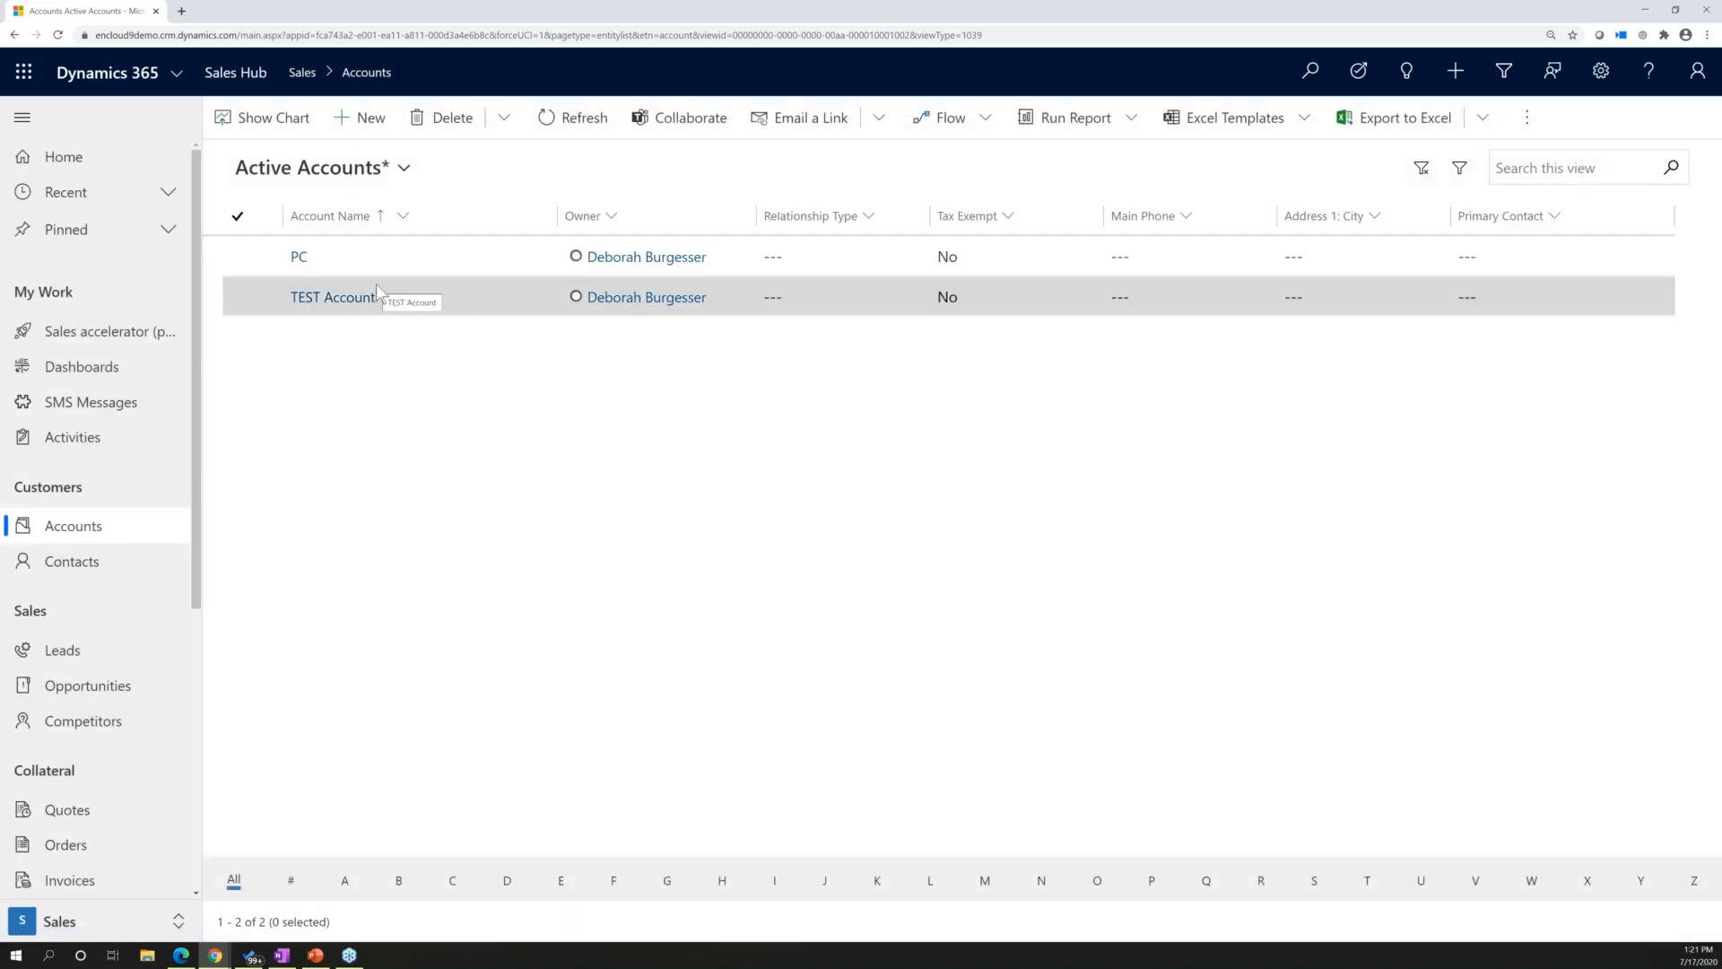
# Open the TEST Account record to check its contacts and return to the filtered accounts list.
pyautogui.click(354, 296)
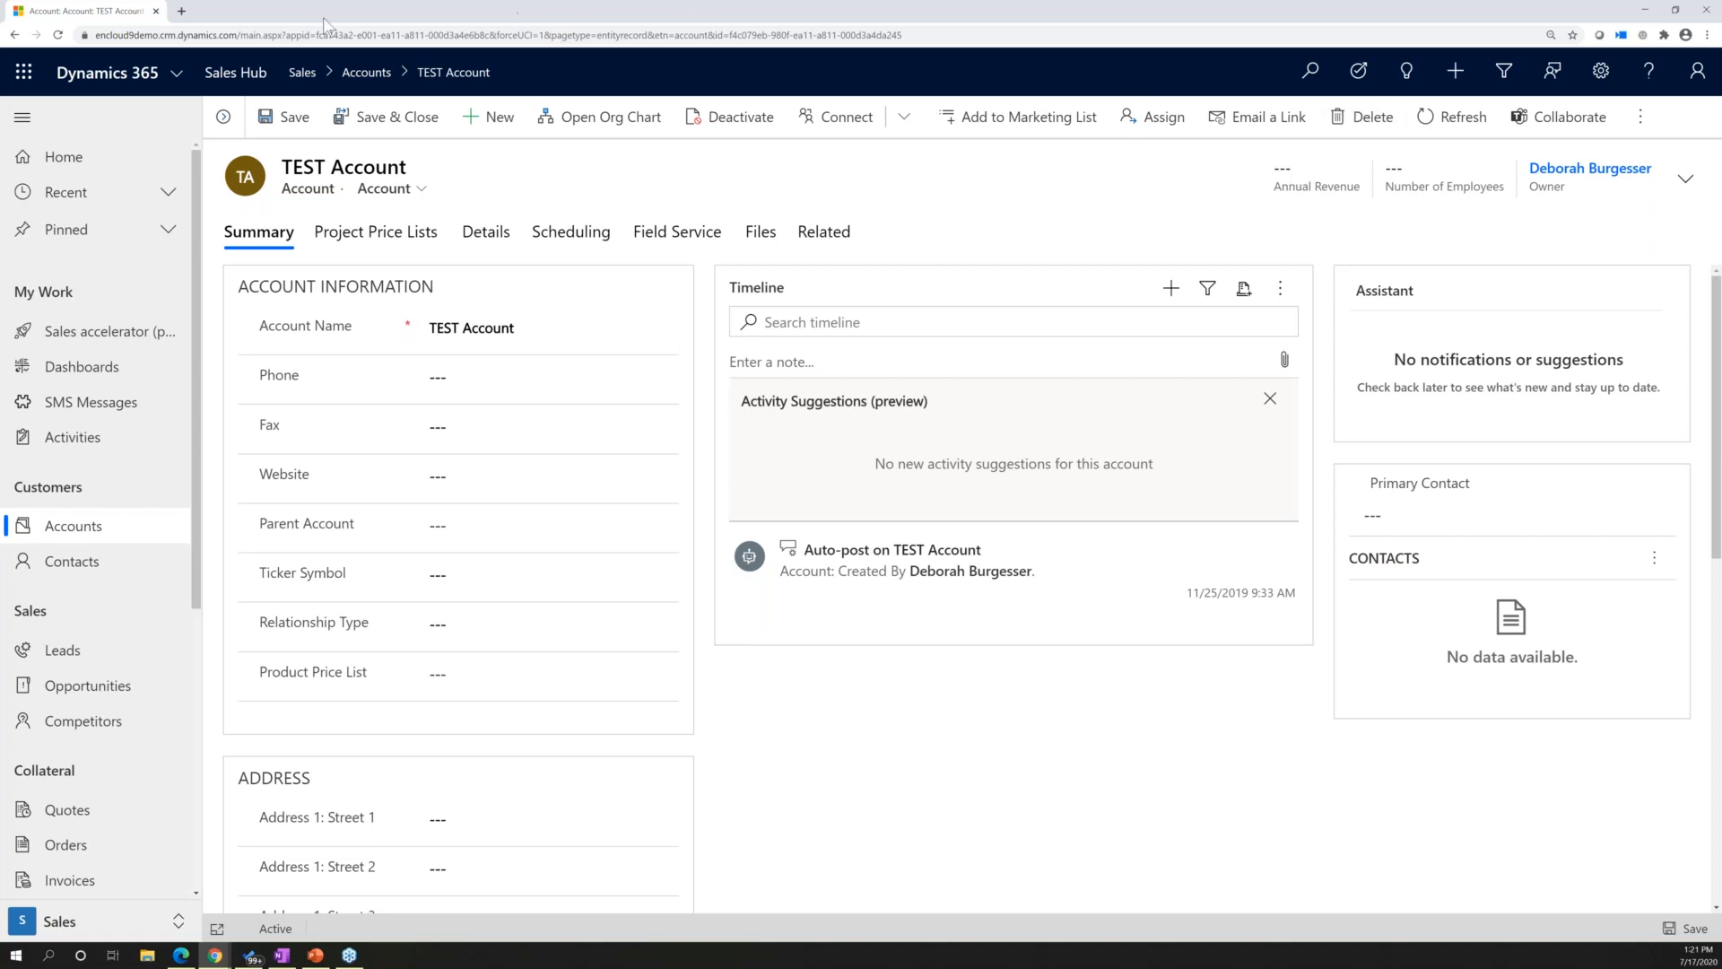
pyautogui.rightClick(15, 38)
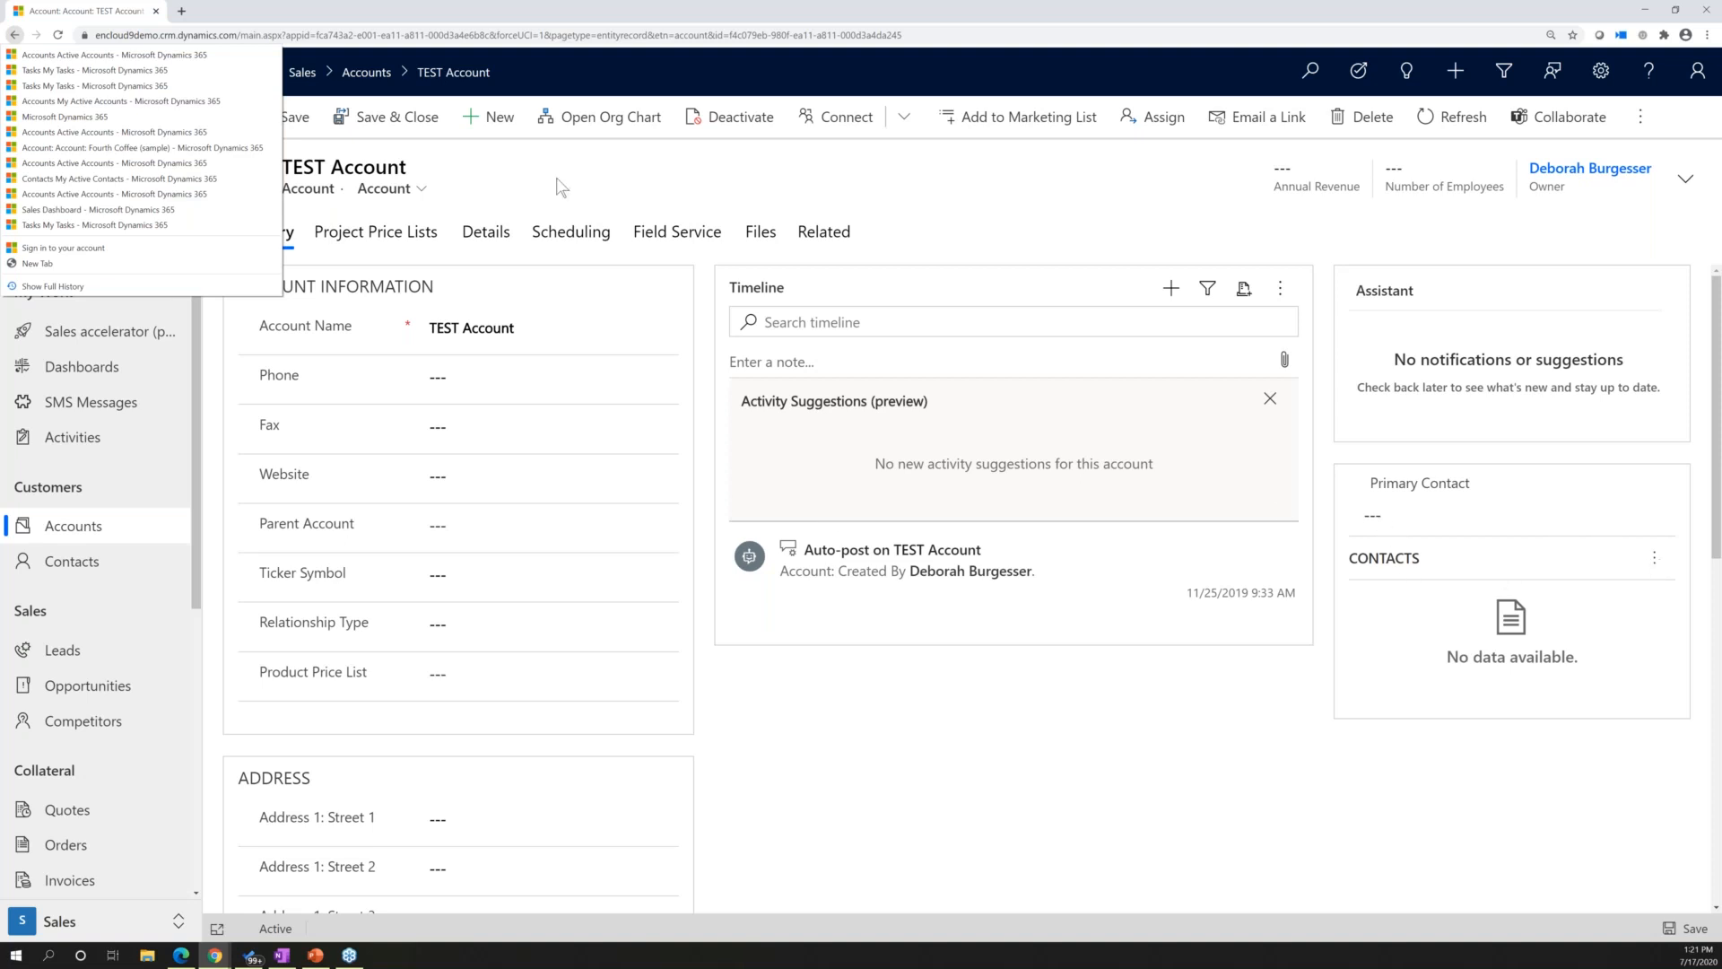
pyautogui.click(16, 35)
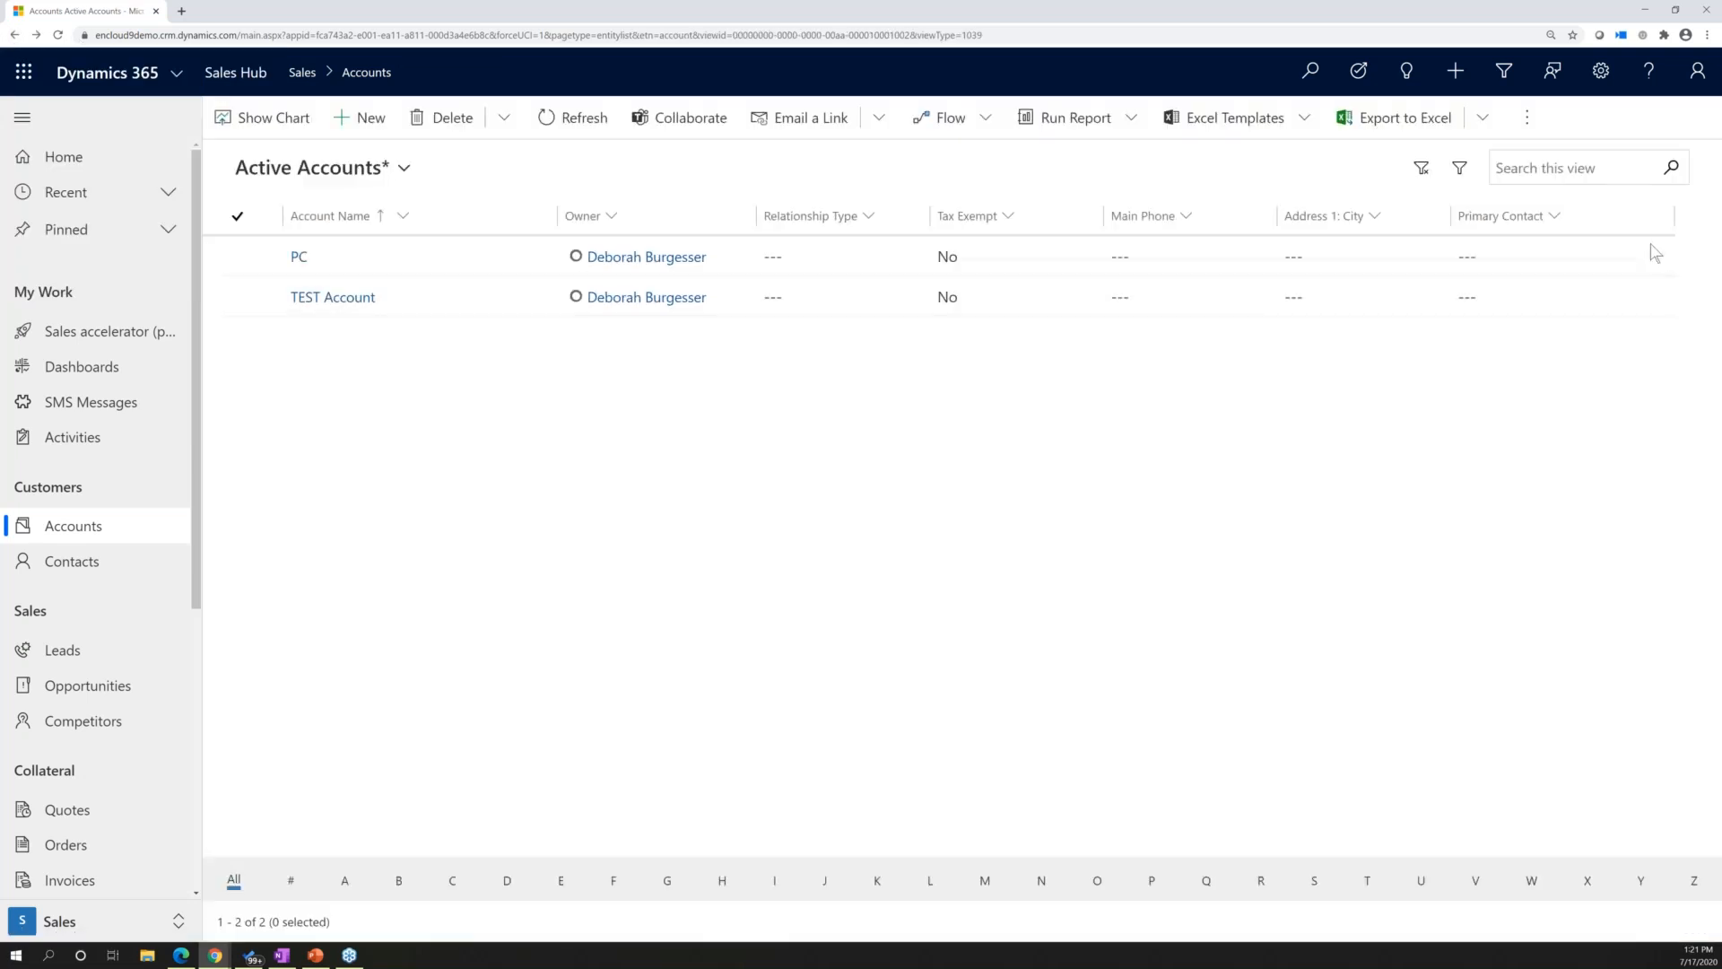
# Save the filtered list as a new view named "Active Accounts with no contacts".
pyautogui.click(1530, 126)
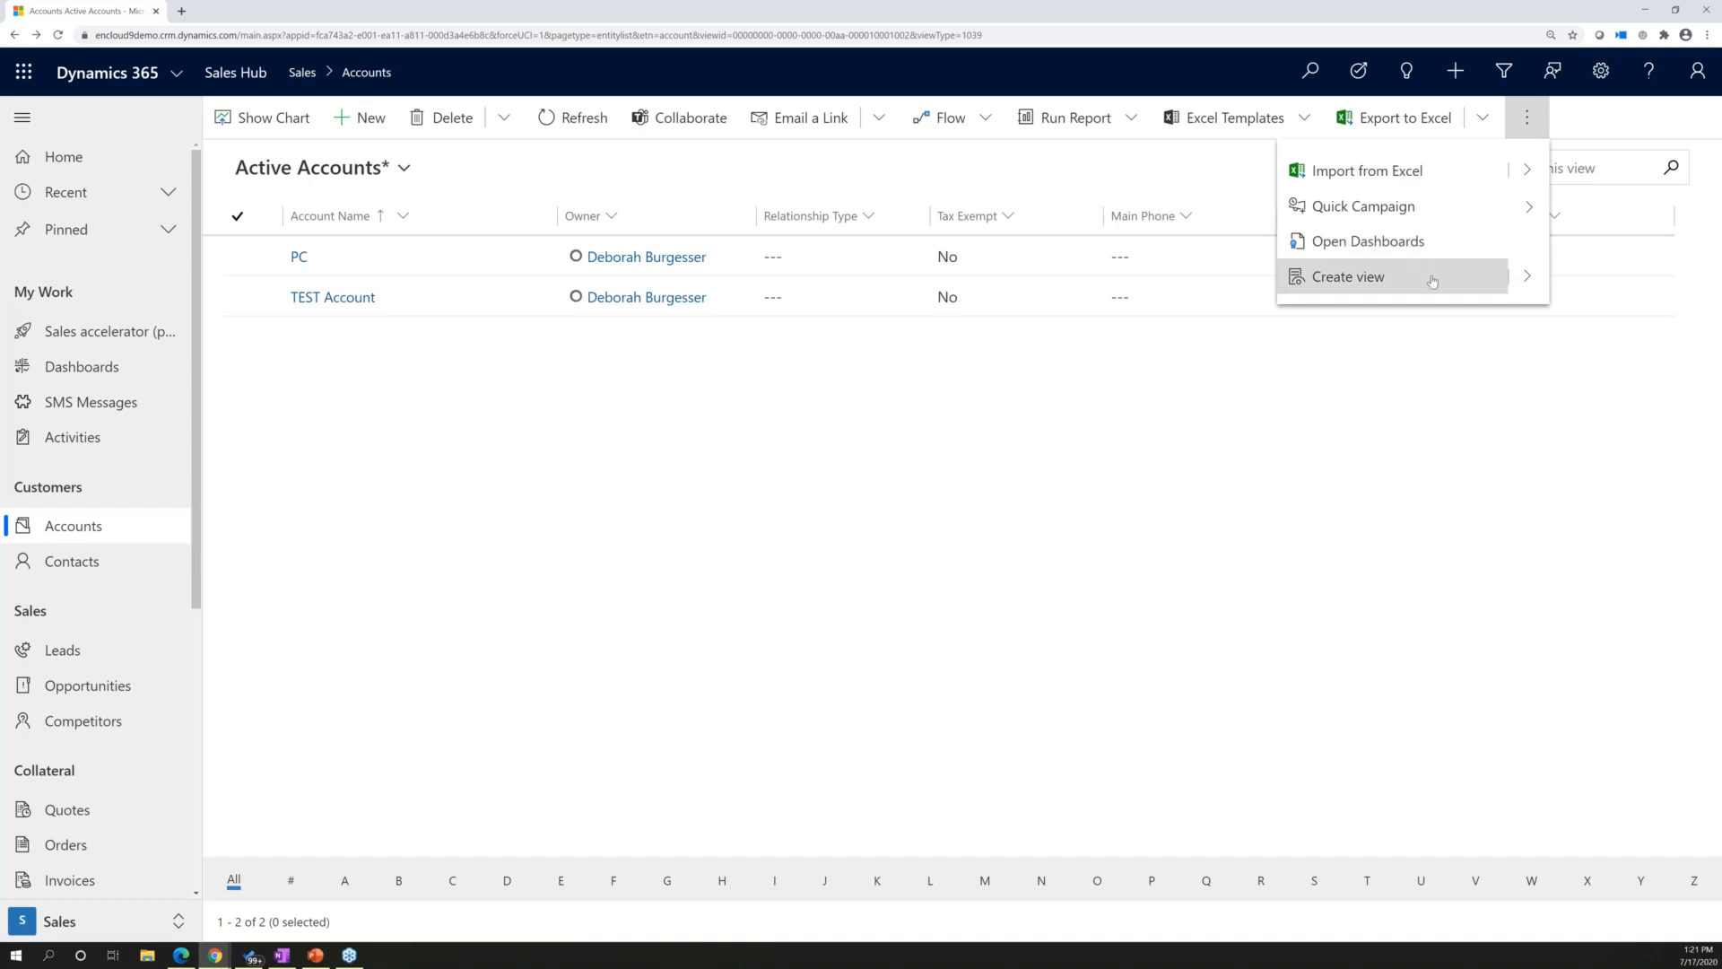
pyautogui.click(1522, 278)
pyautogui.click(1404, 211)
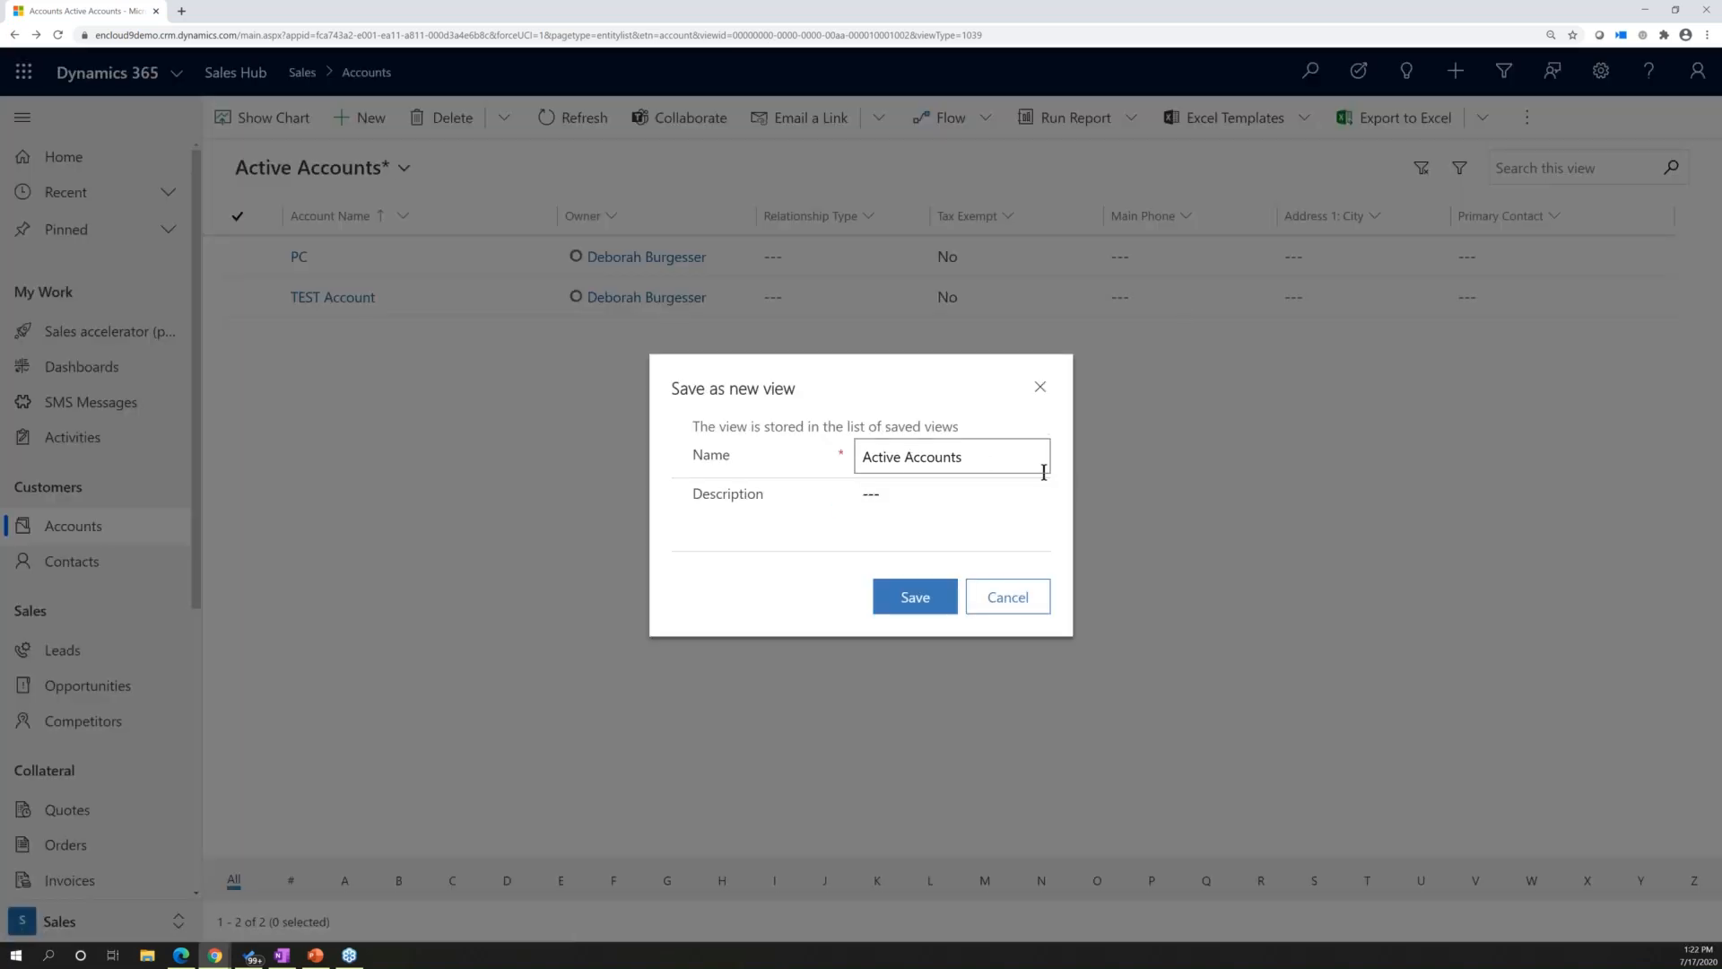
pyautogui.click(1011, 455)
pyautogui.write('with no contacts')
pyautogui.click(926, 585)
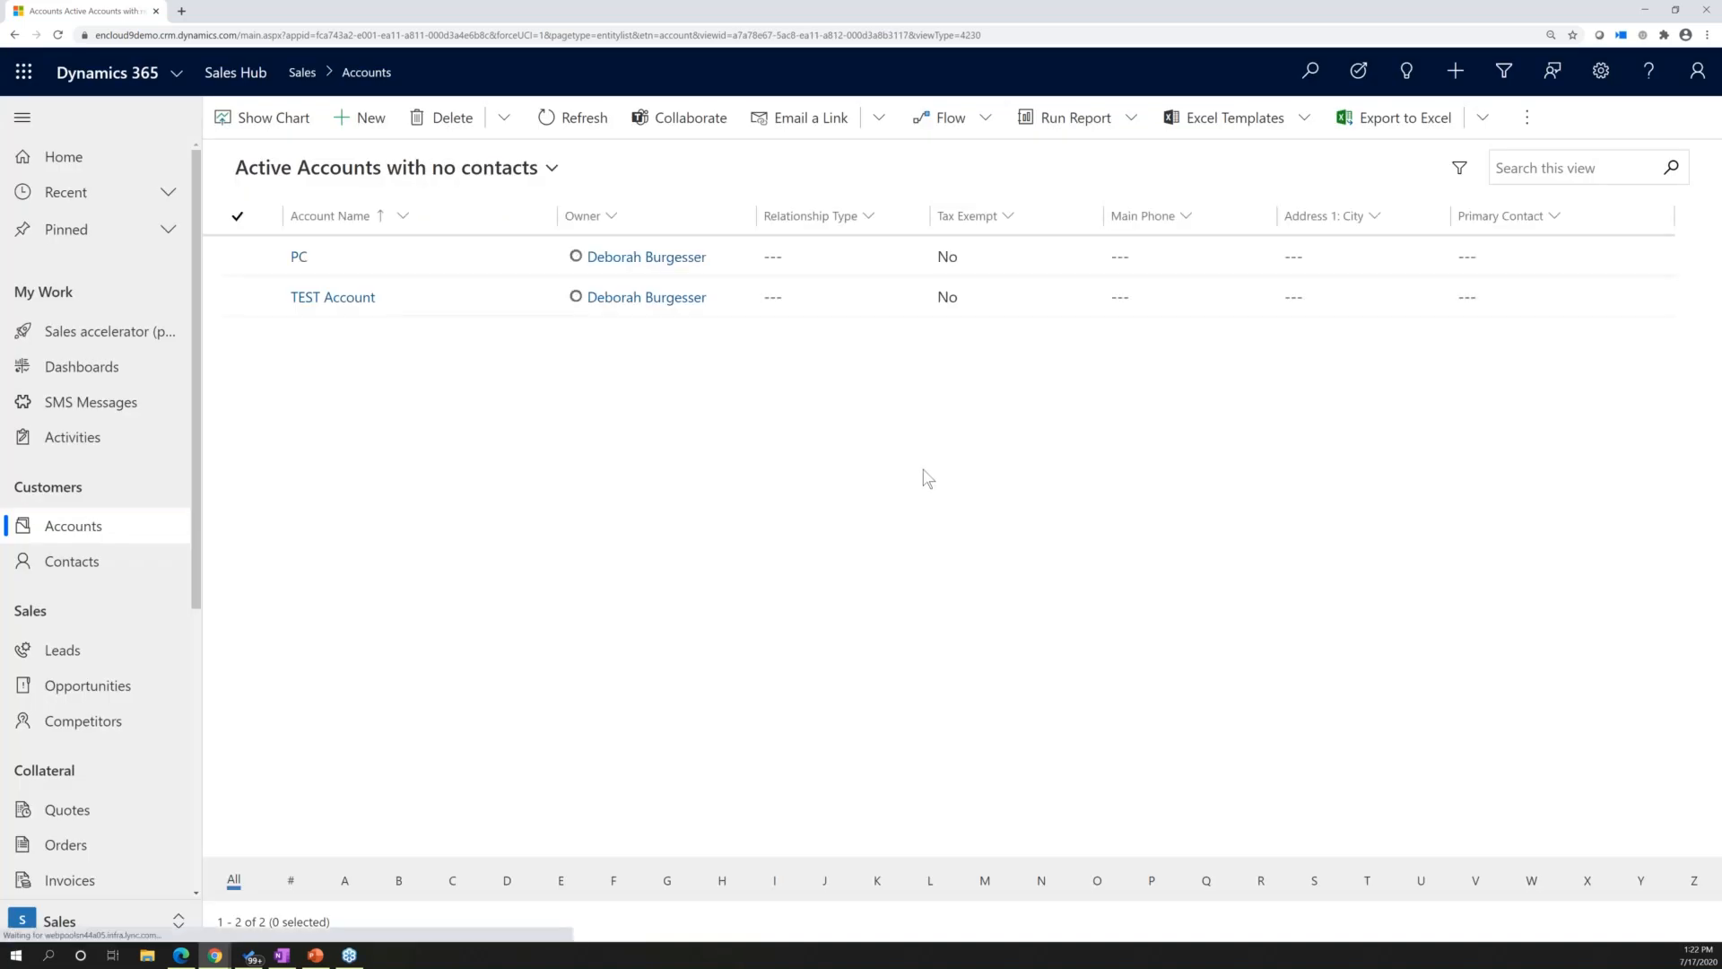
# Review the saved and system account views and switch back to Active Accounts.
pyautogui.hotkey('alt', 'Tab')
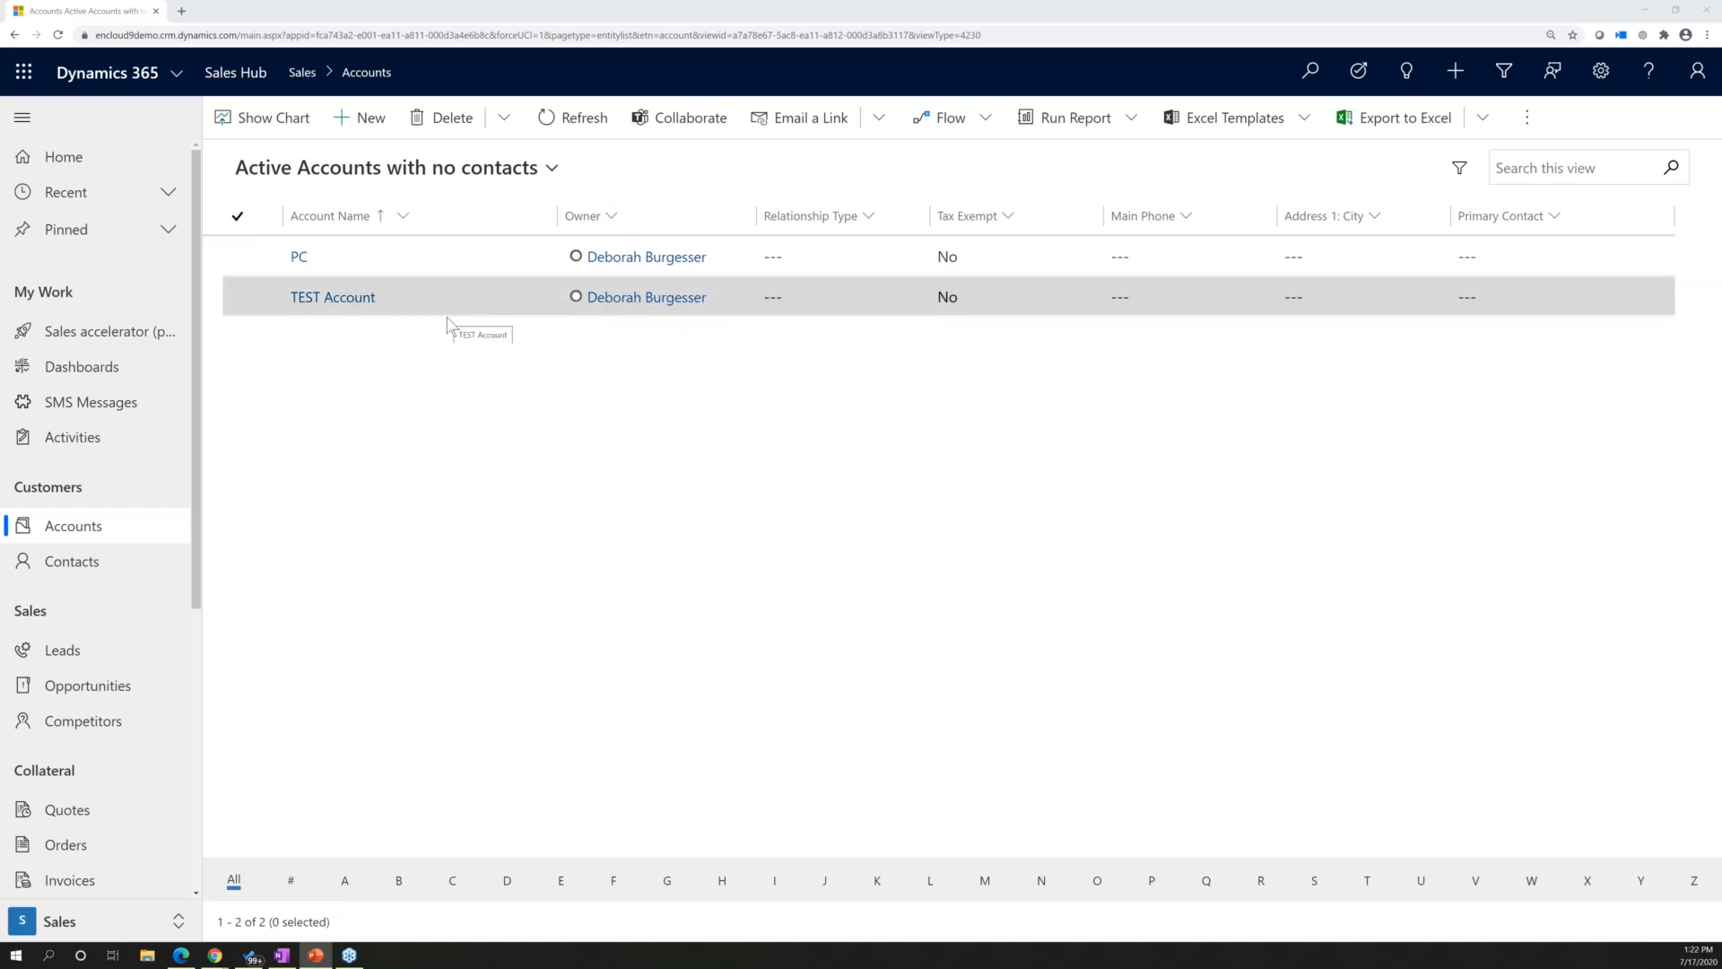
pyautogui.click(539, 170)
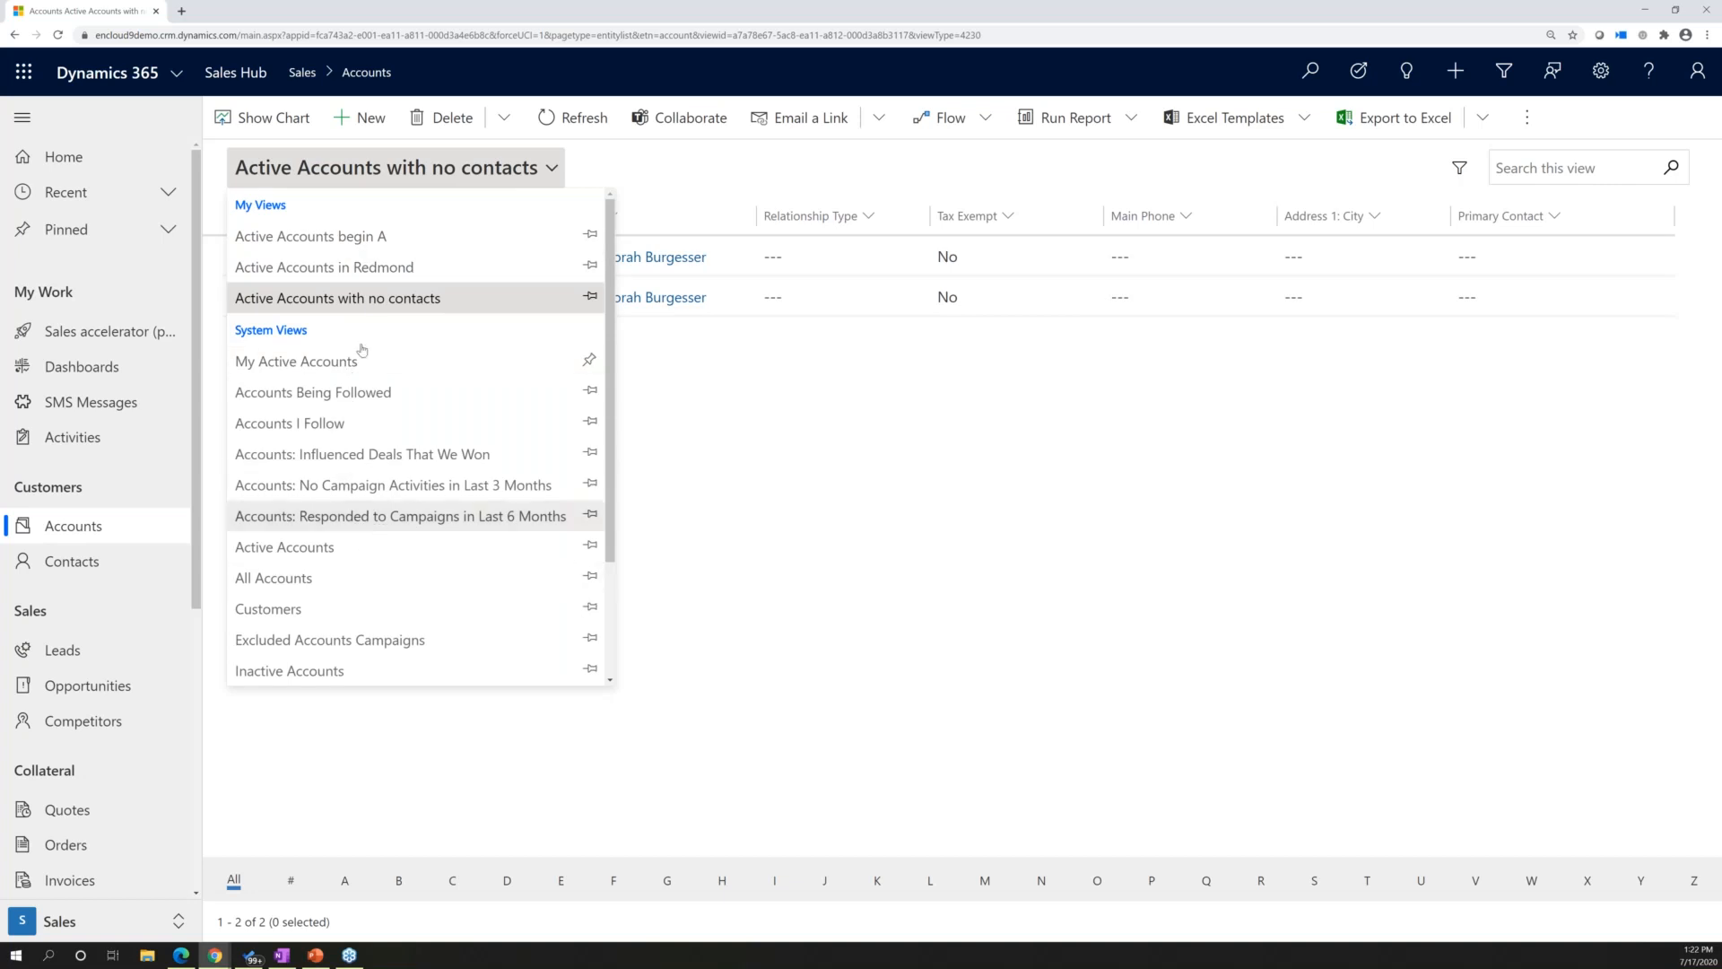
pyautogui.click(346, 548)
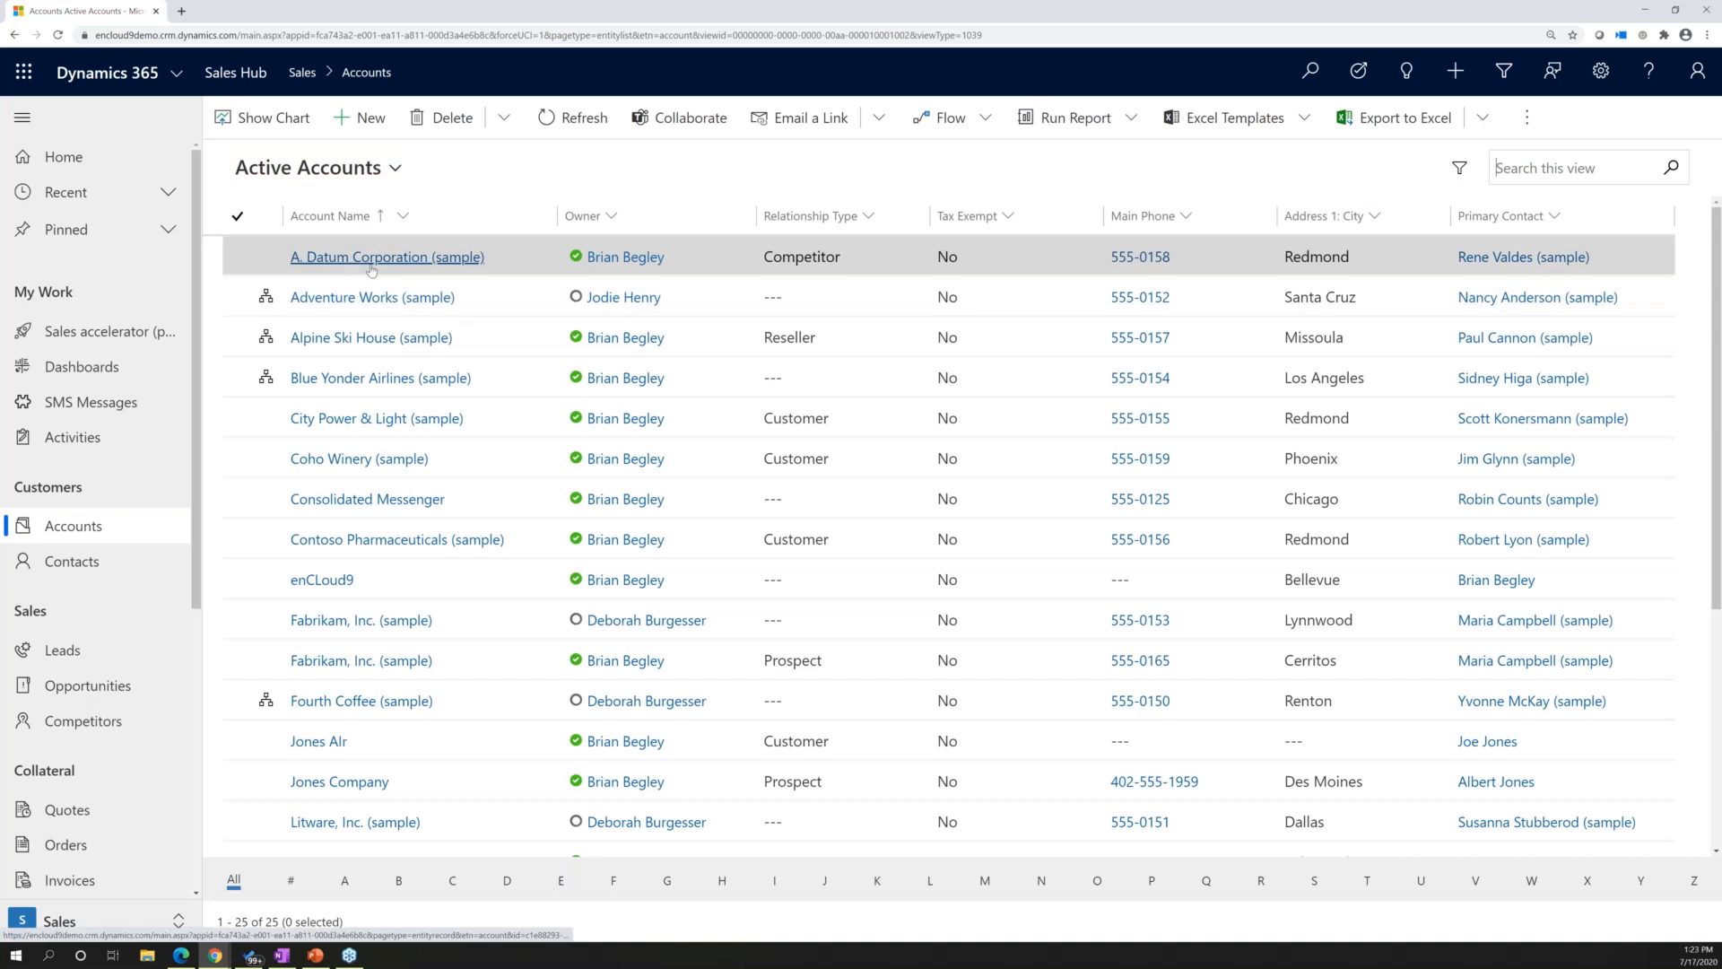
# Search the Active Accounts view for "fourth coffee" and clear the search.
pyautogui.moveTo(660, 259)
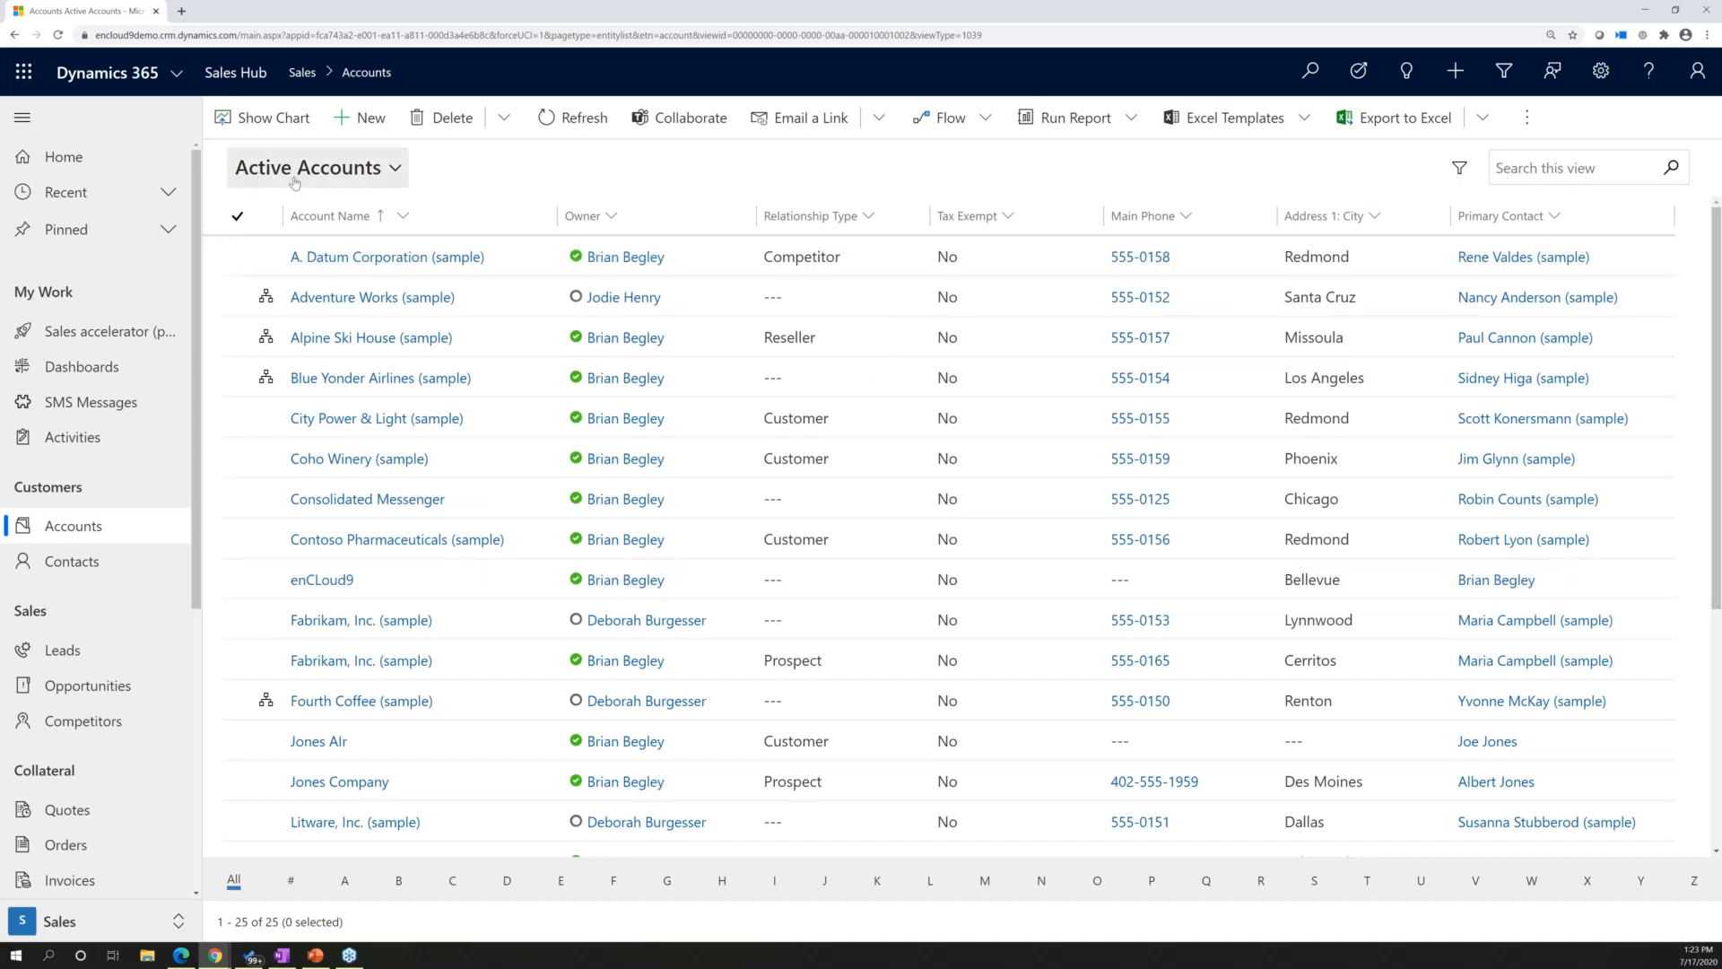
pyautogui.click(1529, 168)
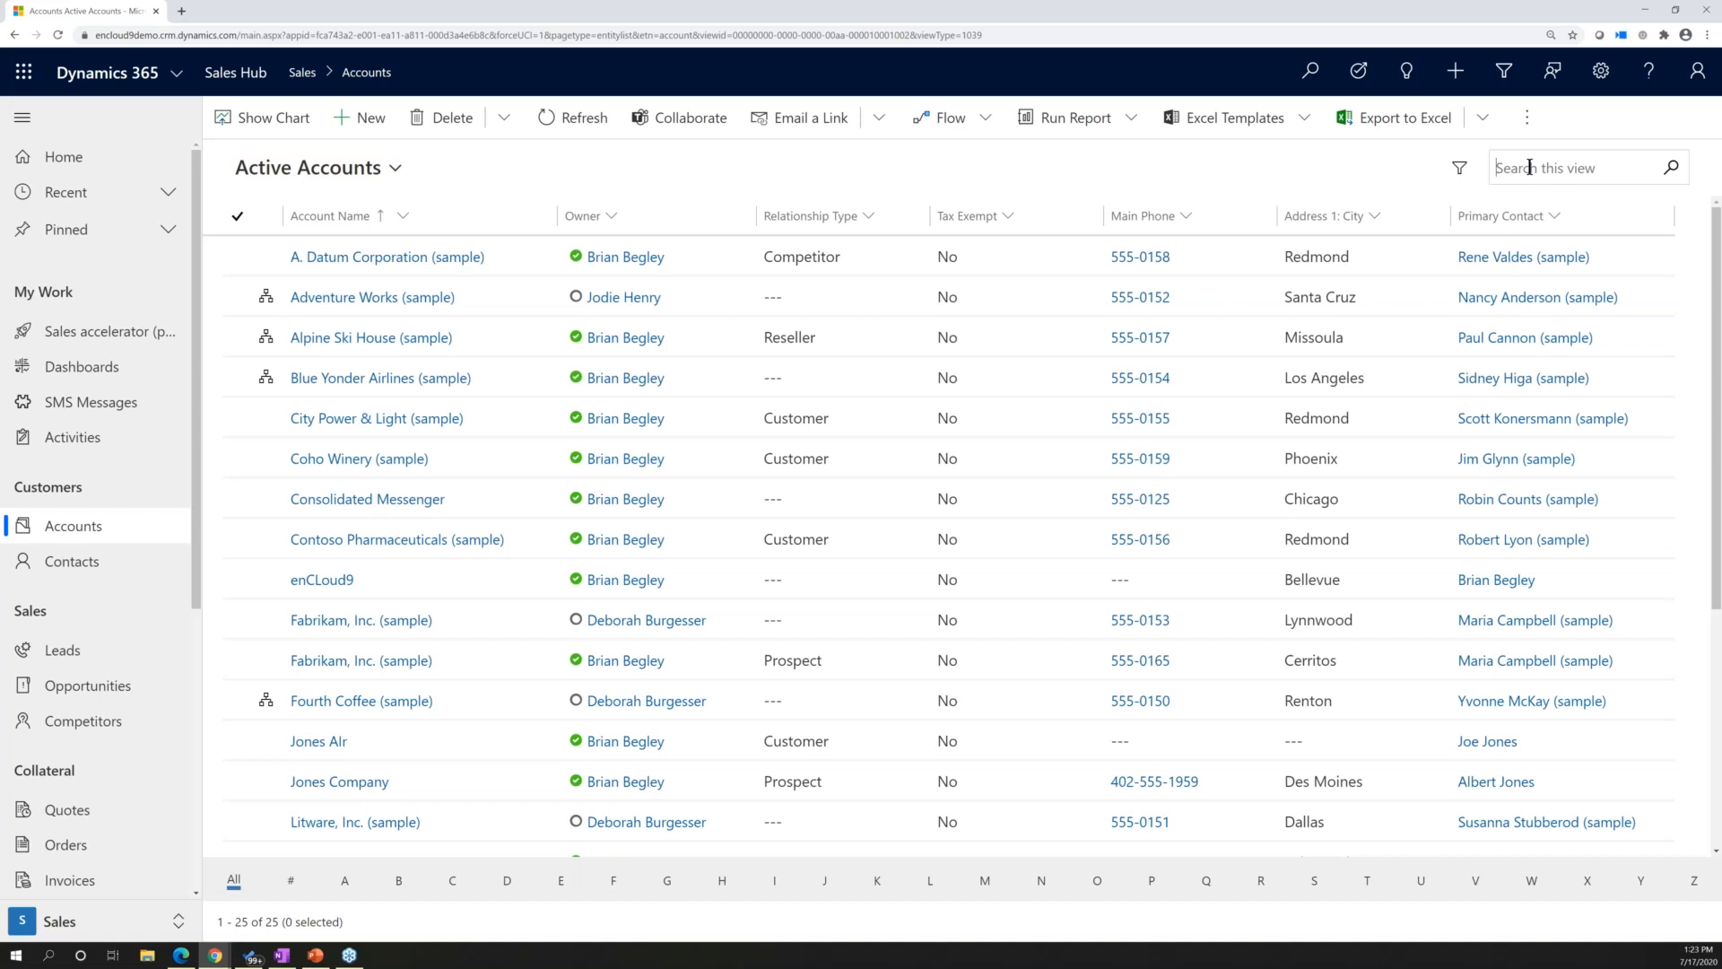
pyautogui.write('fourth coffee')
pyautogui.press('Return')
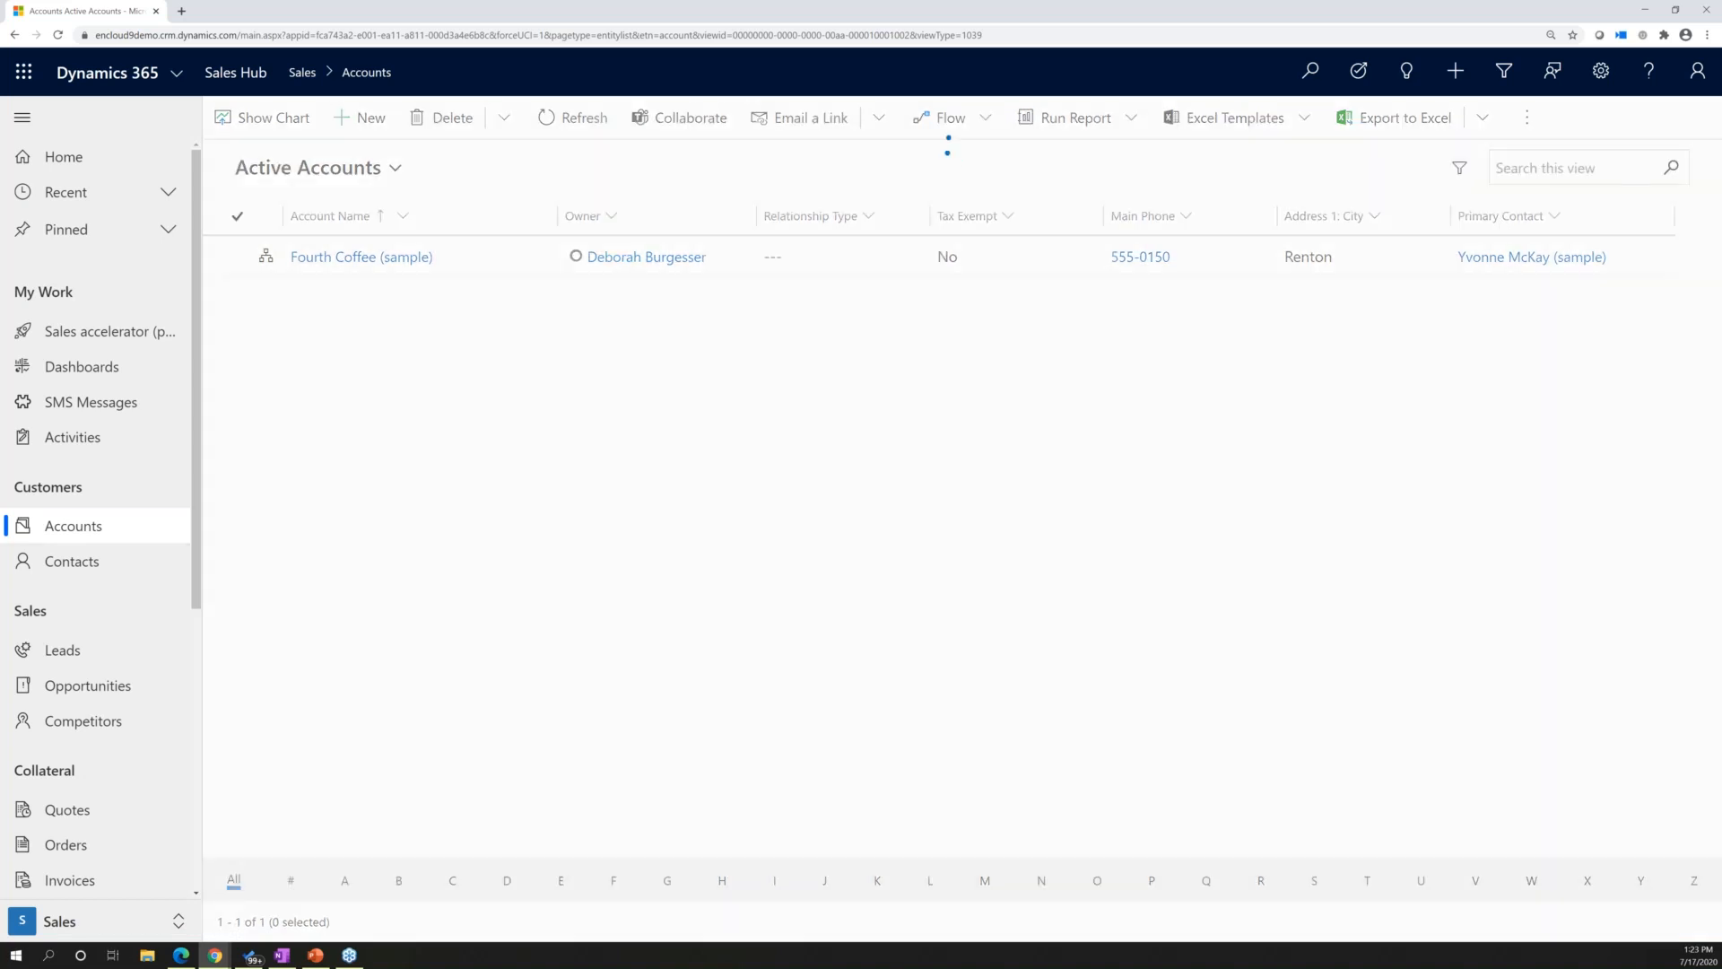
pyautogui.hotkey('alt', 'Tab')
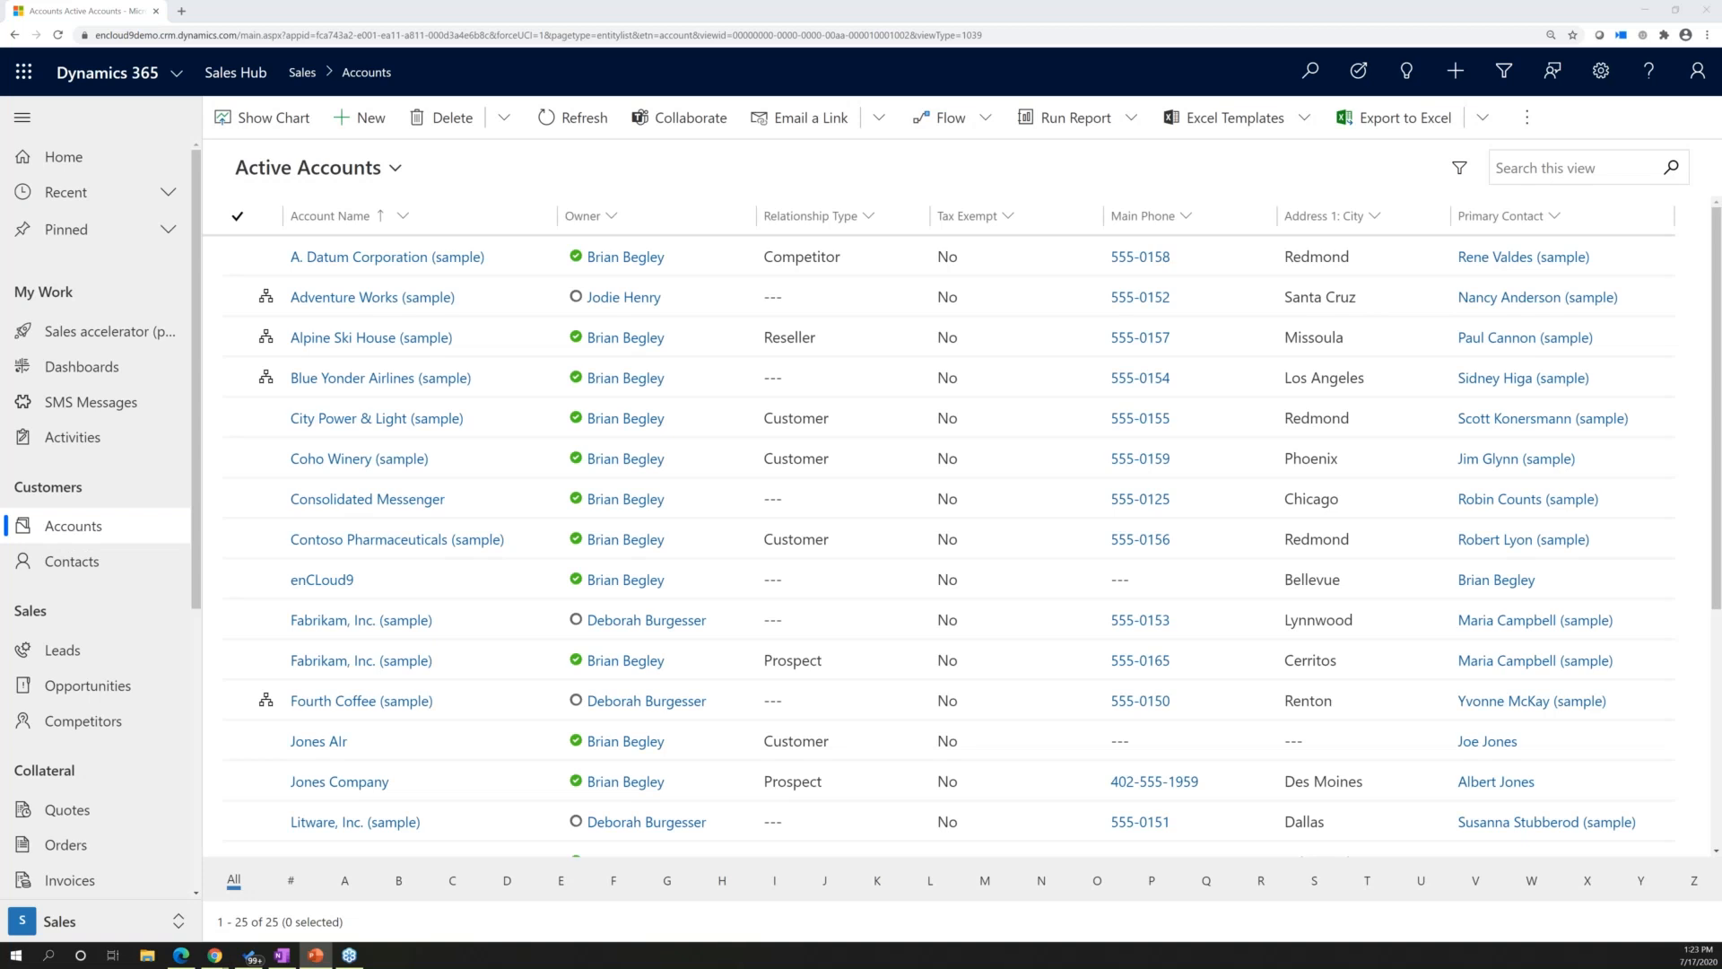
# Open Advanced Find, browse the record types available to query, pick Quote Line Detail and close the query window.
pyautogui.click(1506, 73)
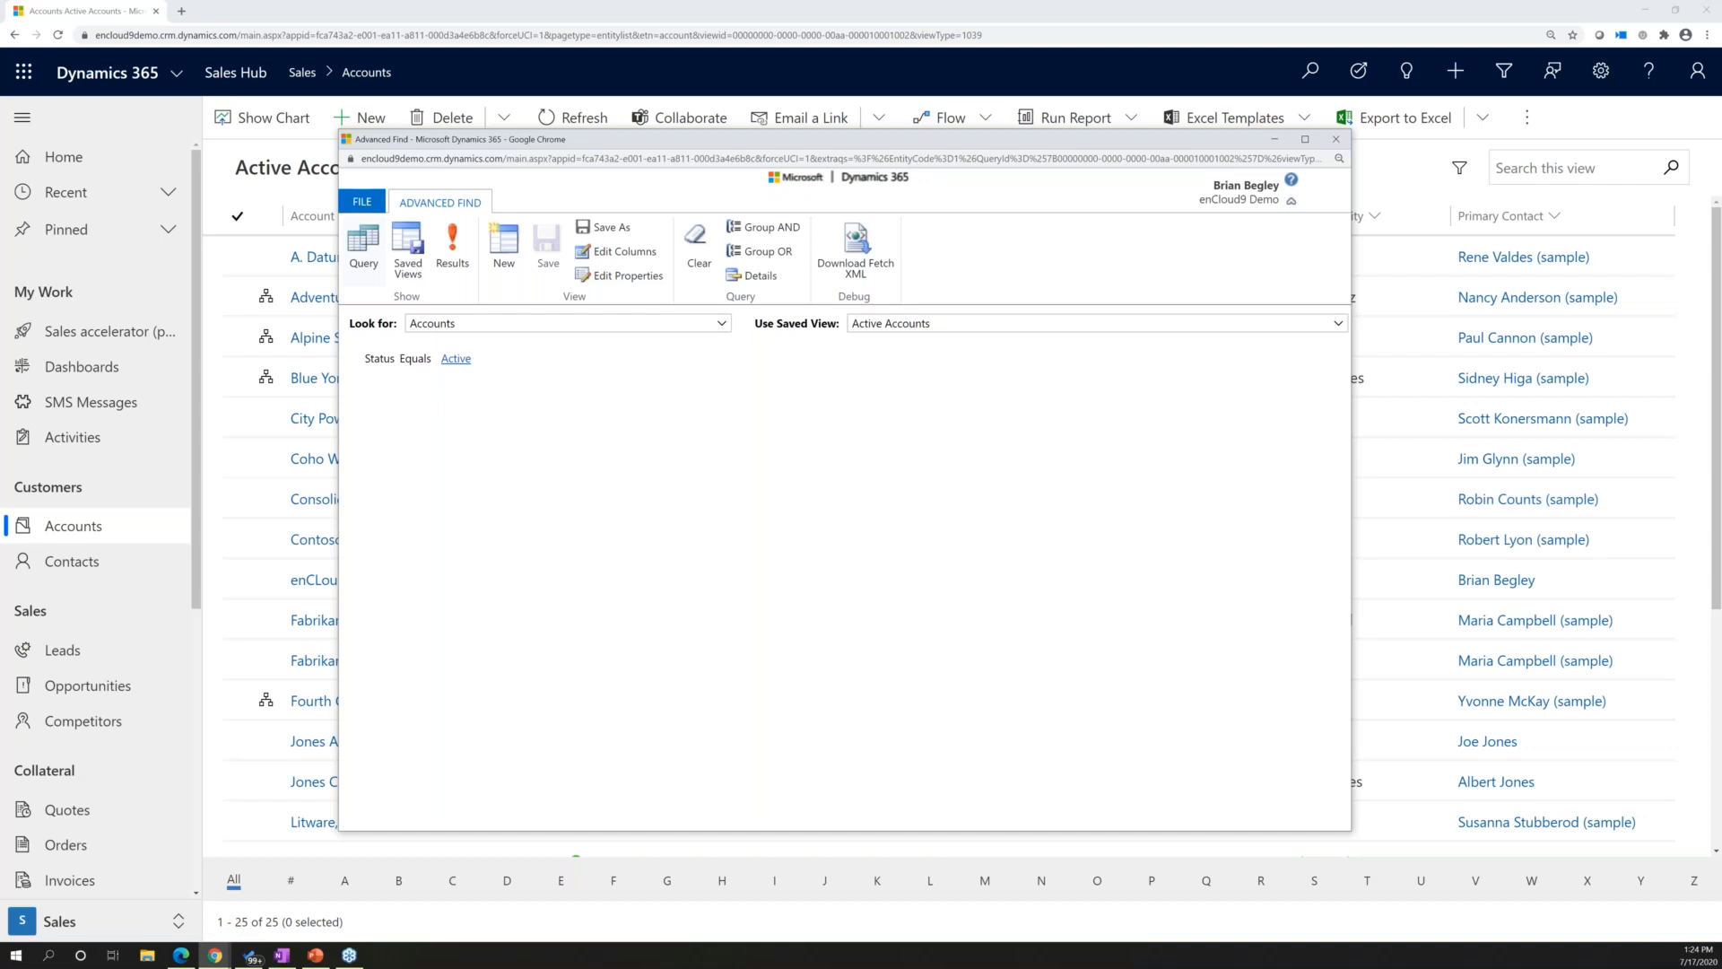
pyautogui.hotkey('alt', 'Tab')
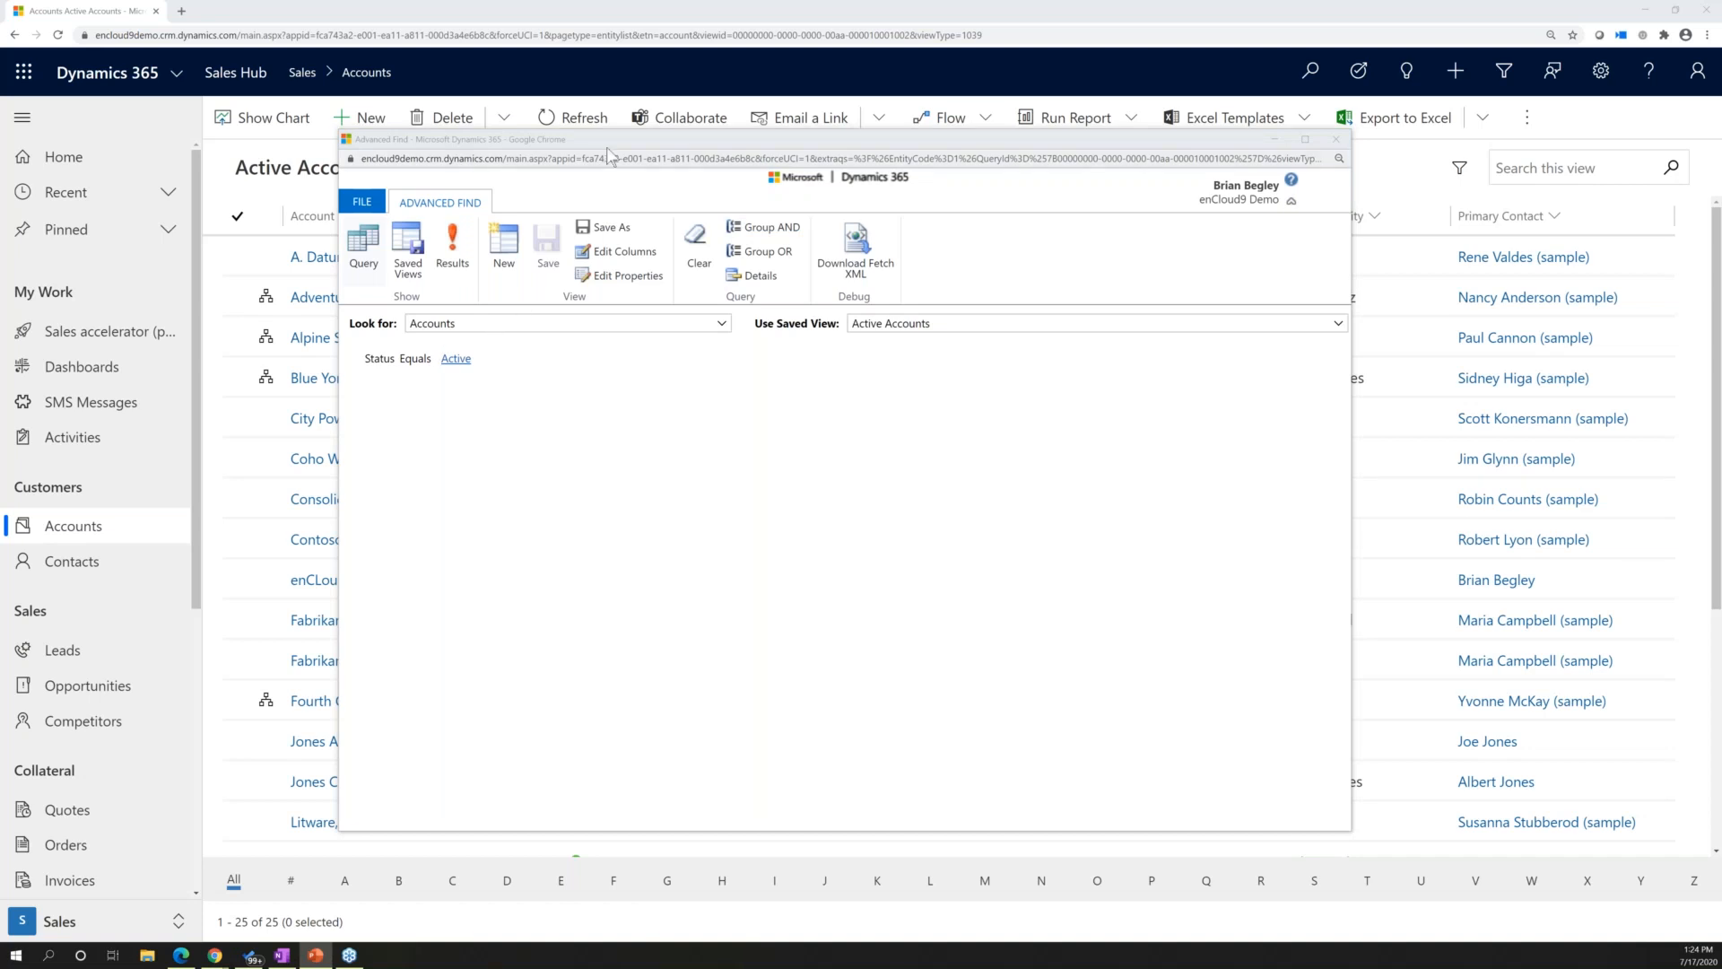
pyautogui.moveTo(612, 137); pyautogui.dragTo(0, 144)
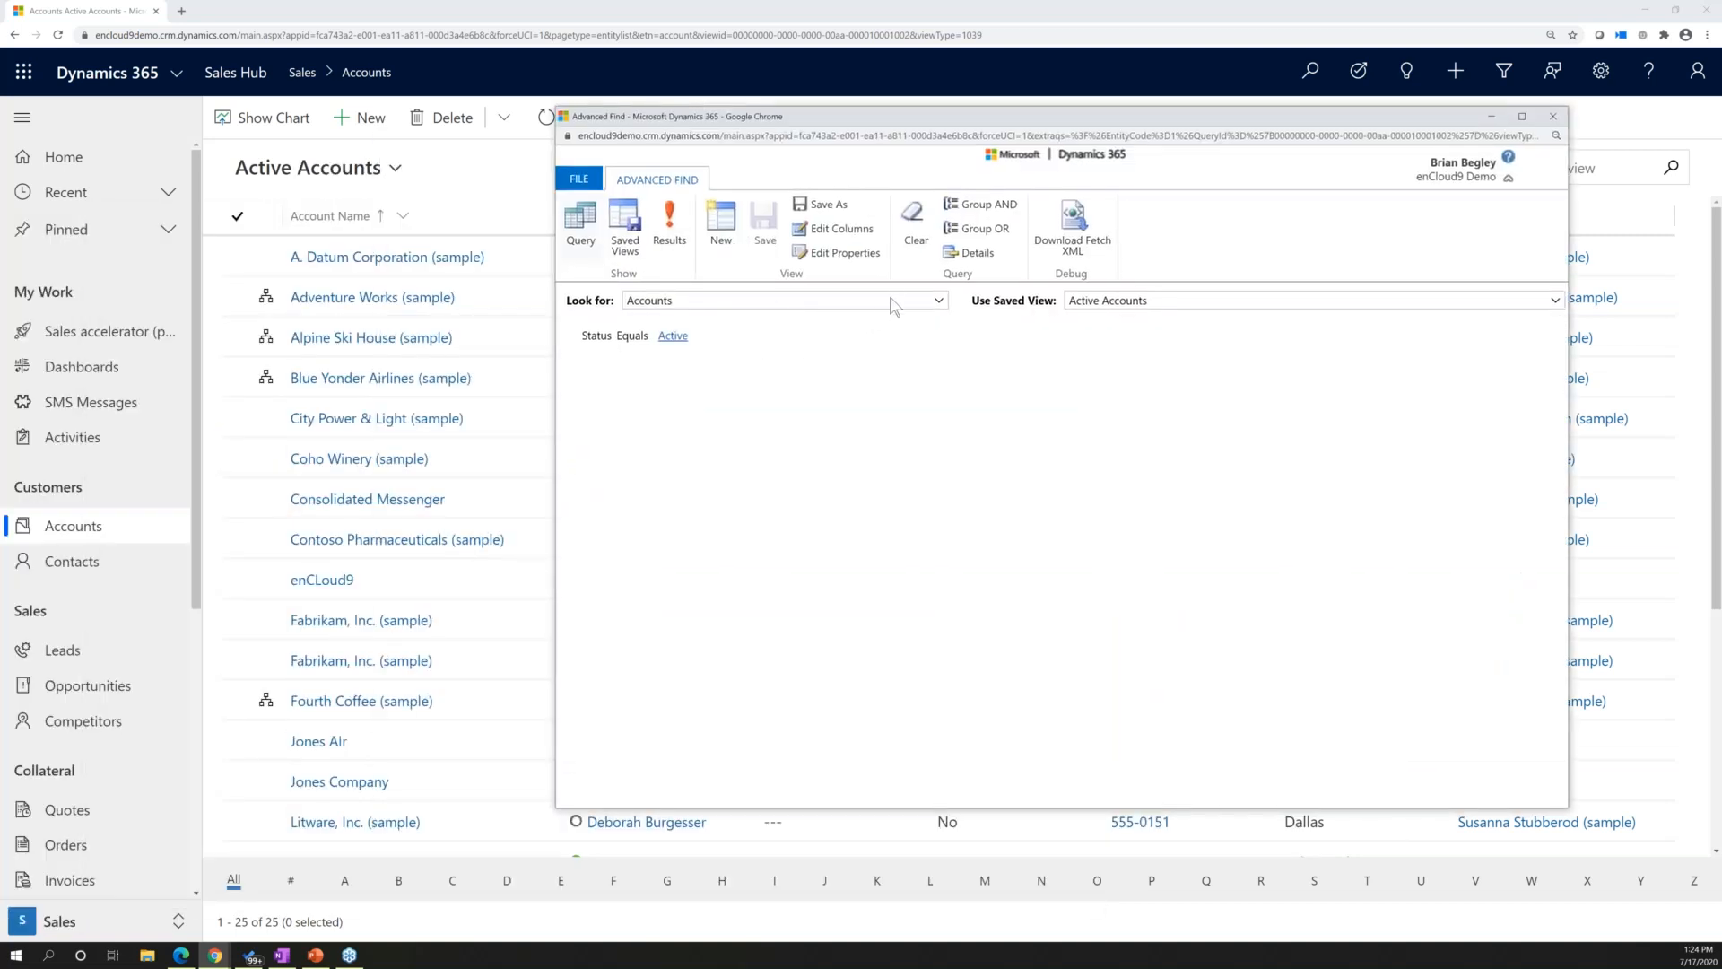
pyautogui.click(901, 301)
pyautogui.moveTo(943, 328); pyautogui.dragTo(945, 523)
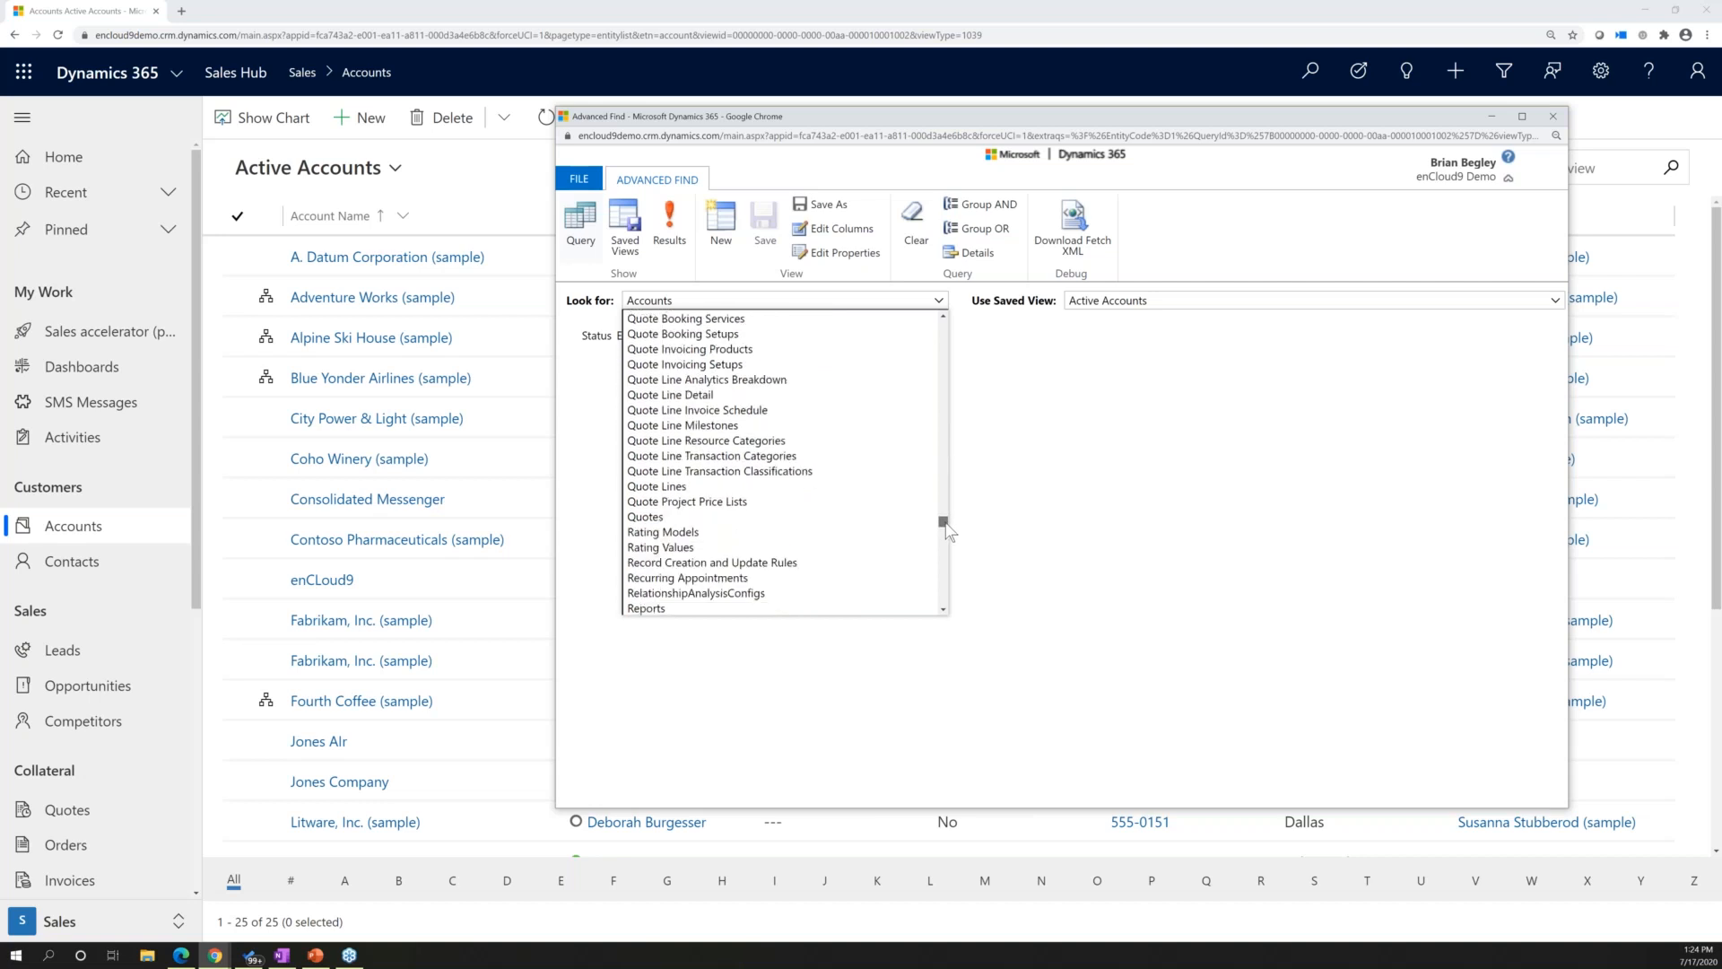
pyautogui.scroll(3, 722, 440)
pyautogui.scroll(-3, 720, 441)
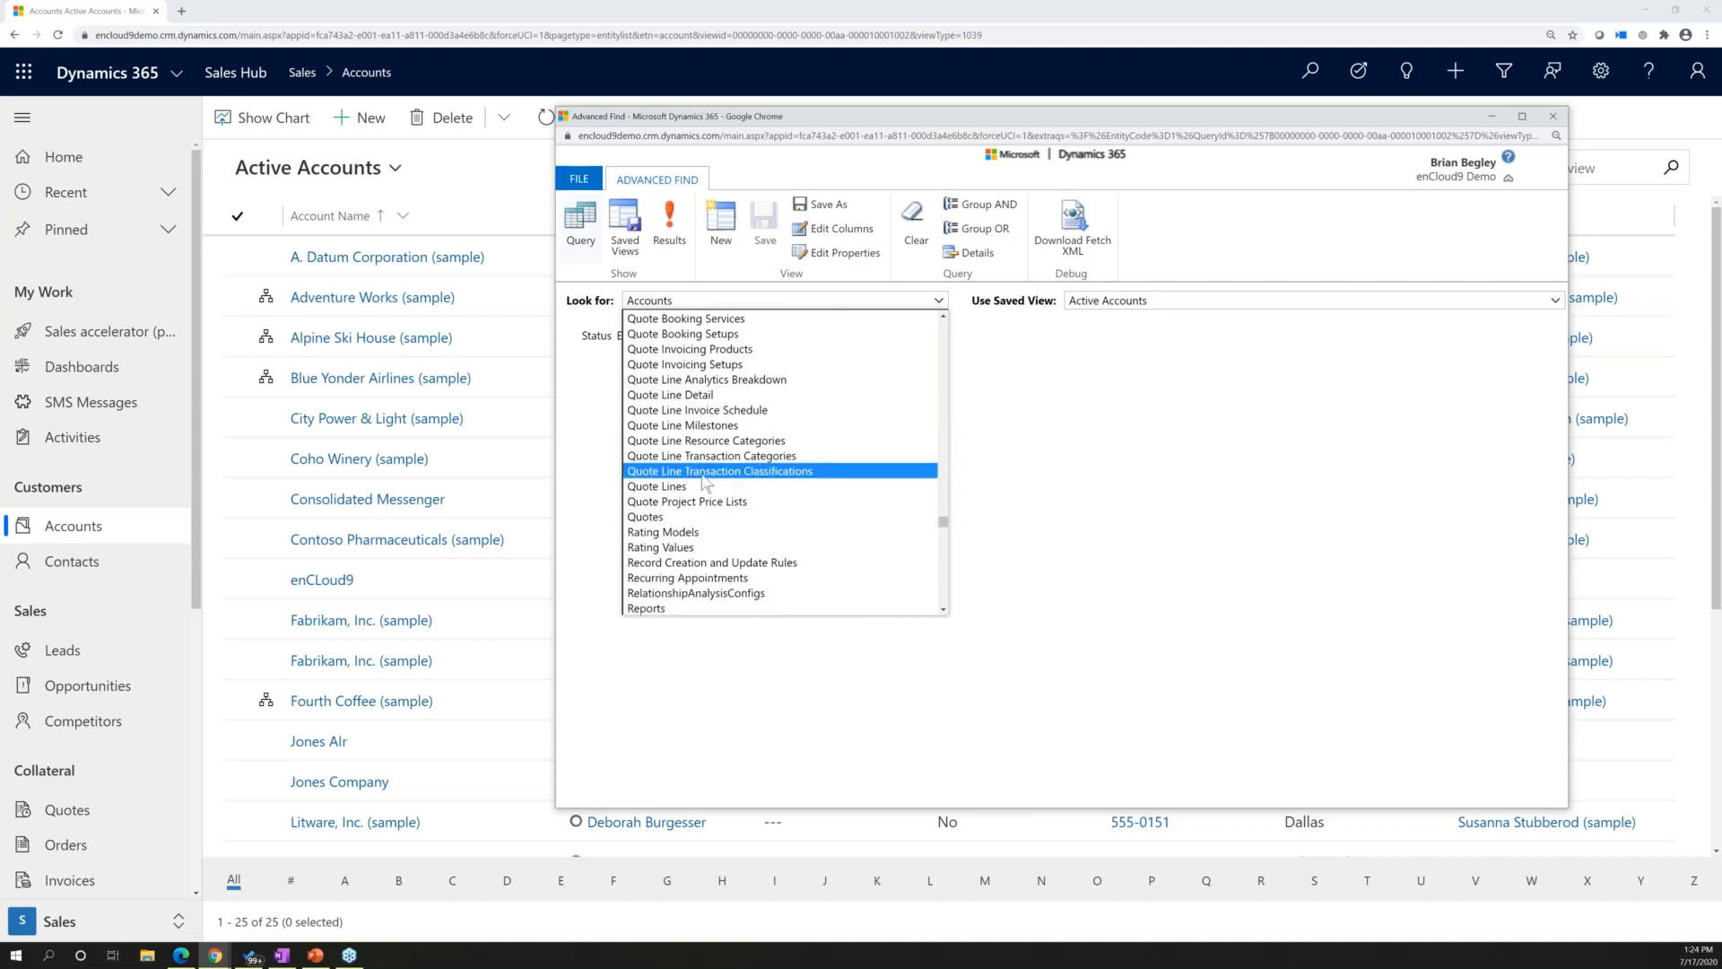
pyautogui.click(716, 404)
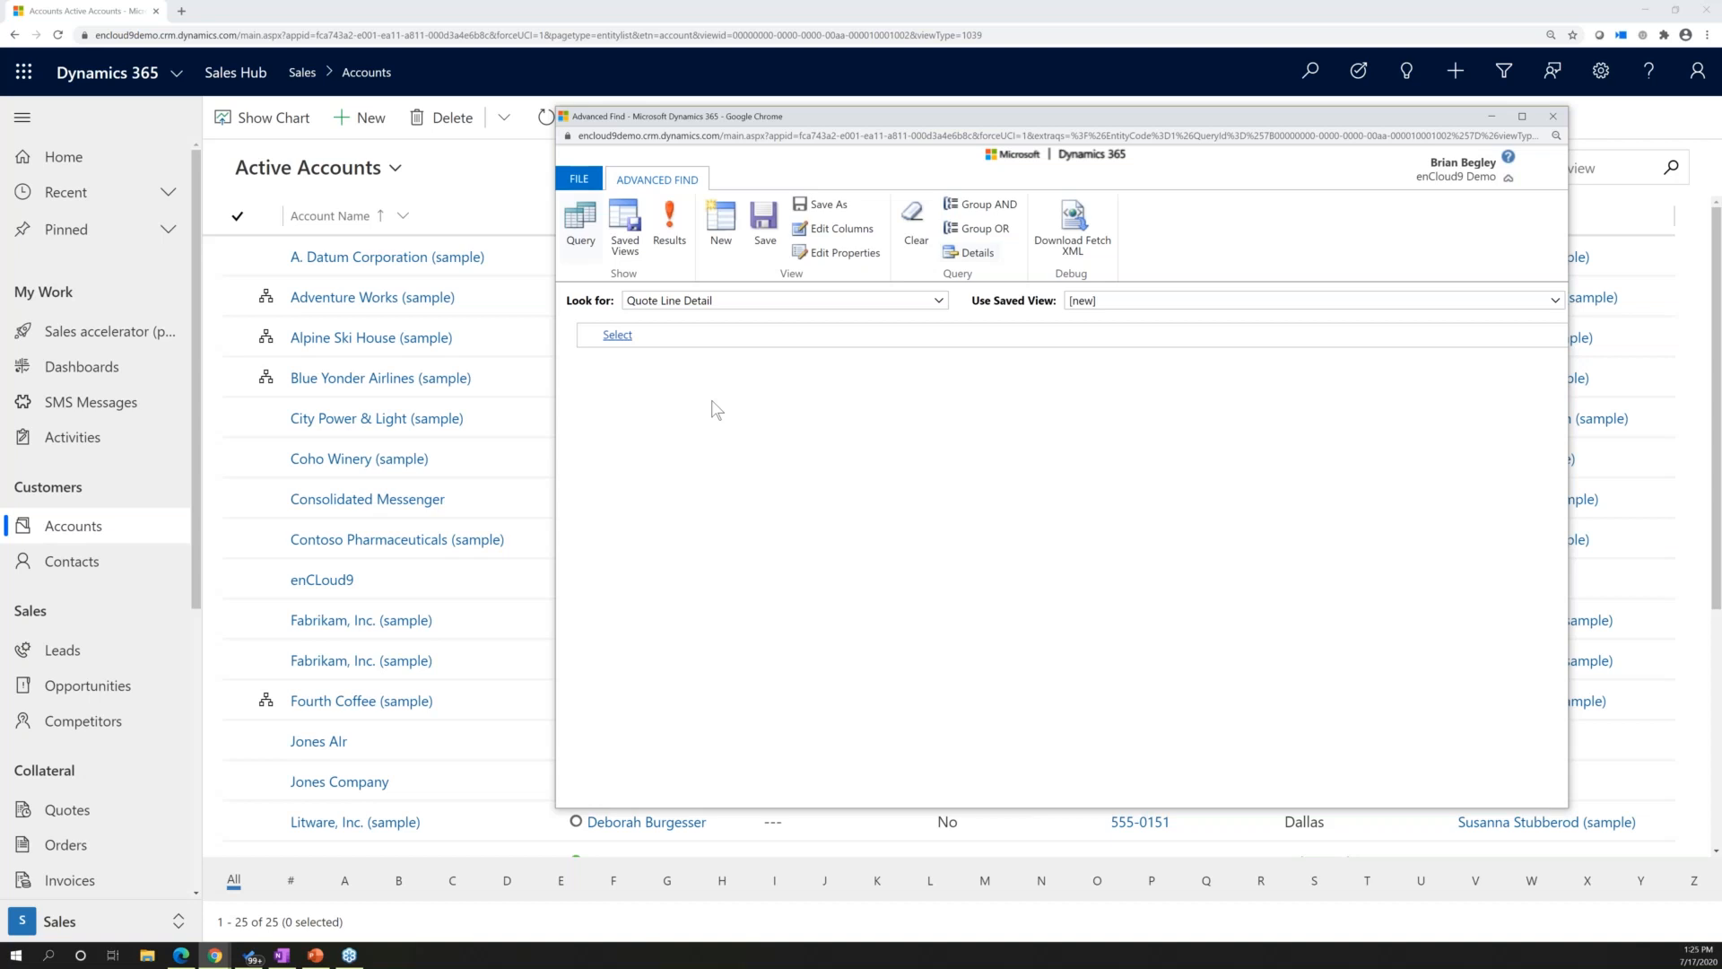
pyautogui.click(1553, 116)
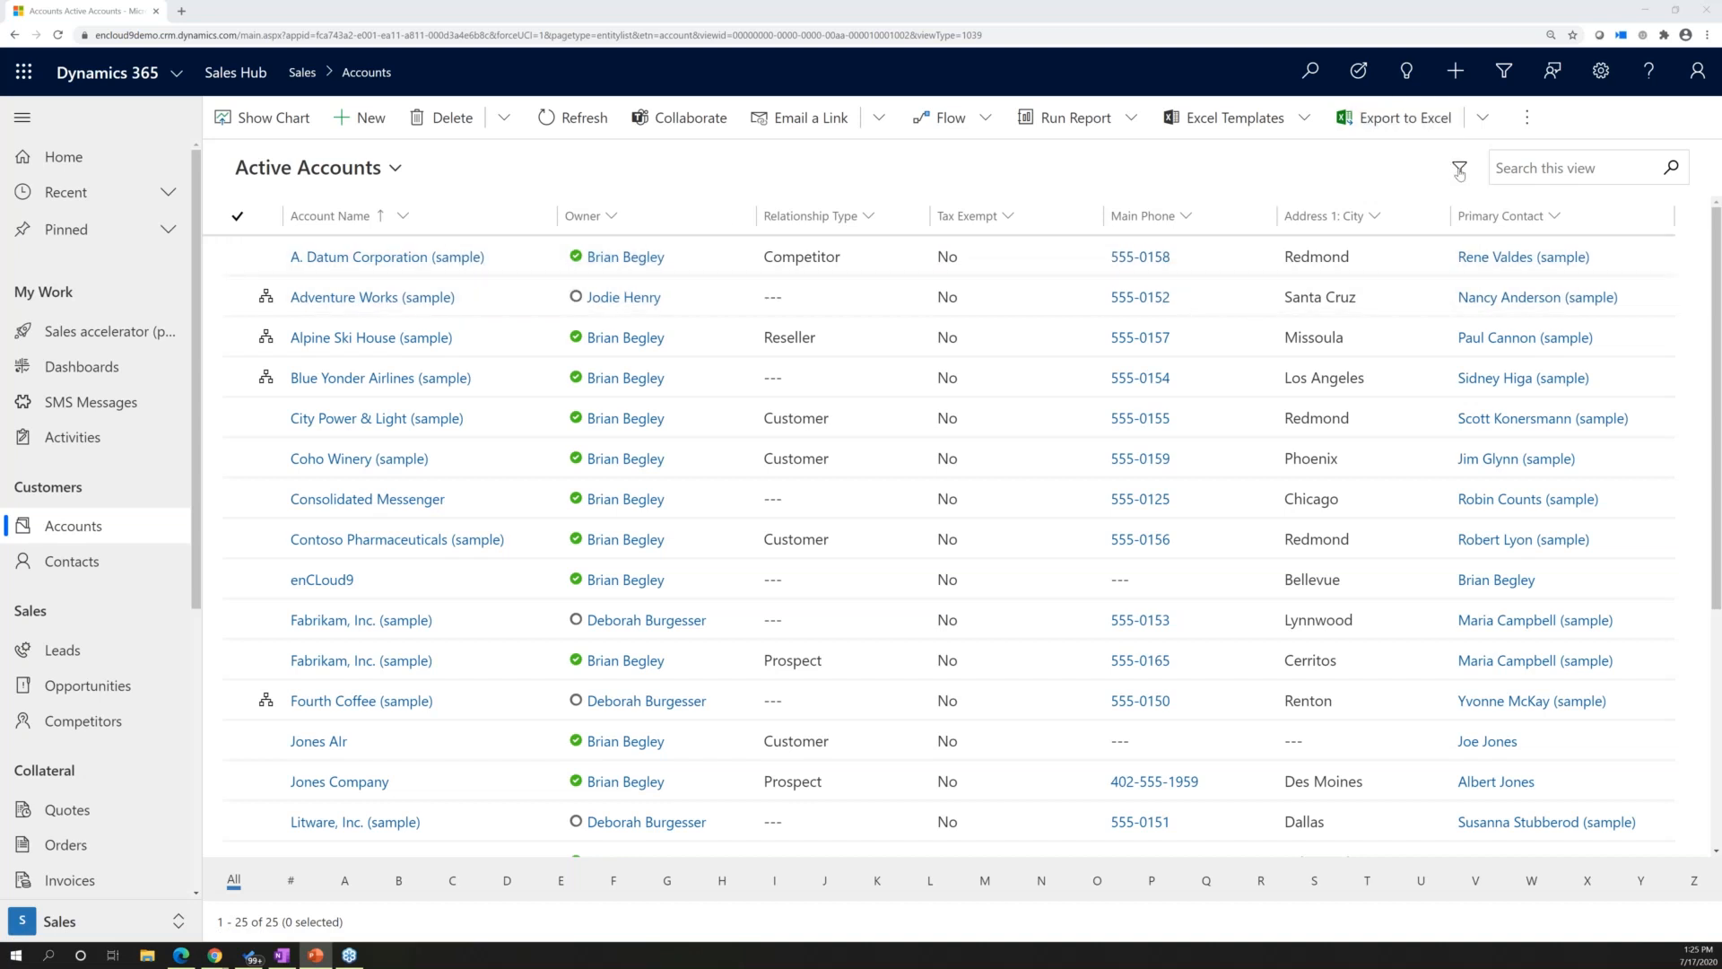
# Switch to the "Active Accounts with no contacts" view and open its query in a maximized Advanced Find window.
pyautogui.click(396, 171)
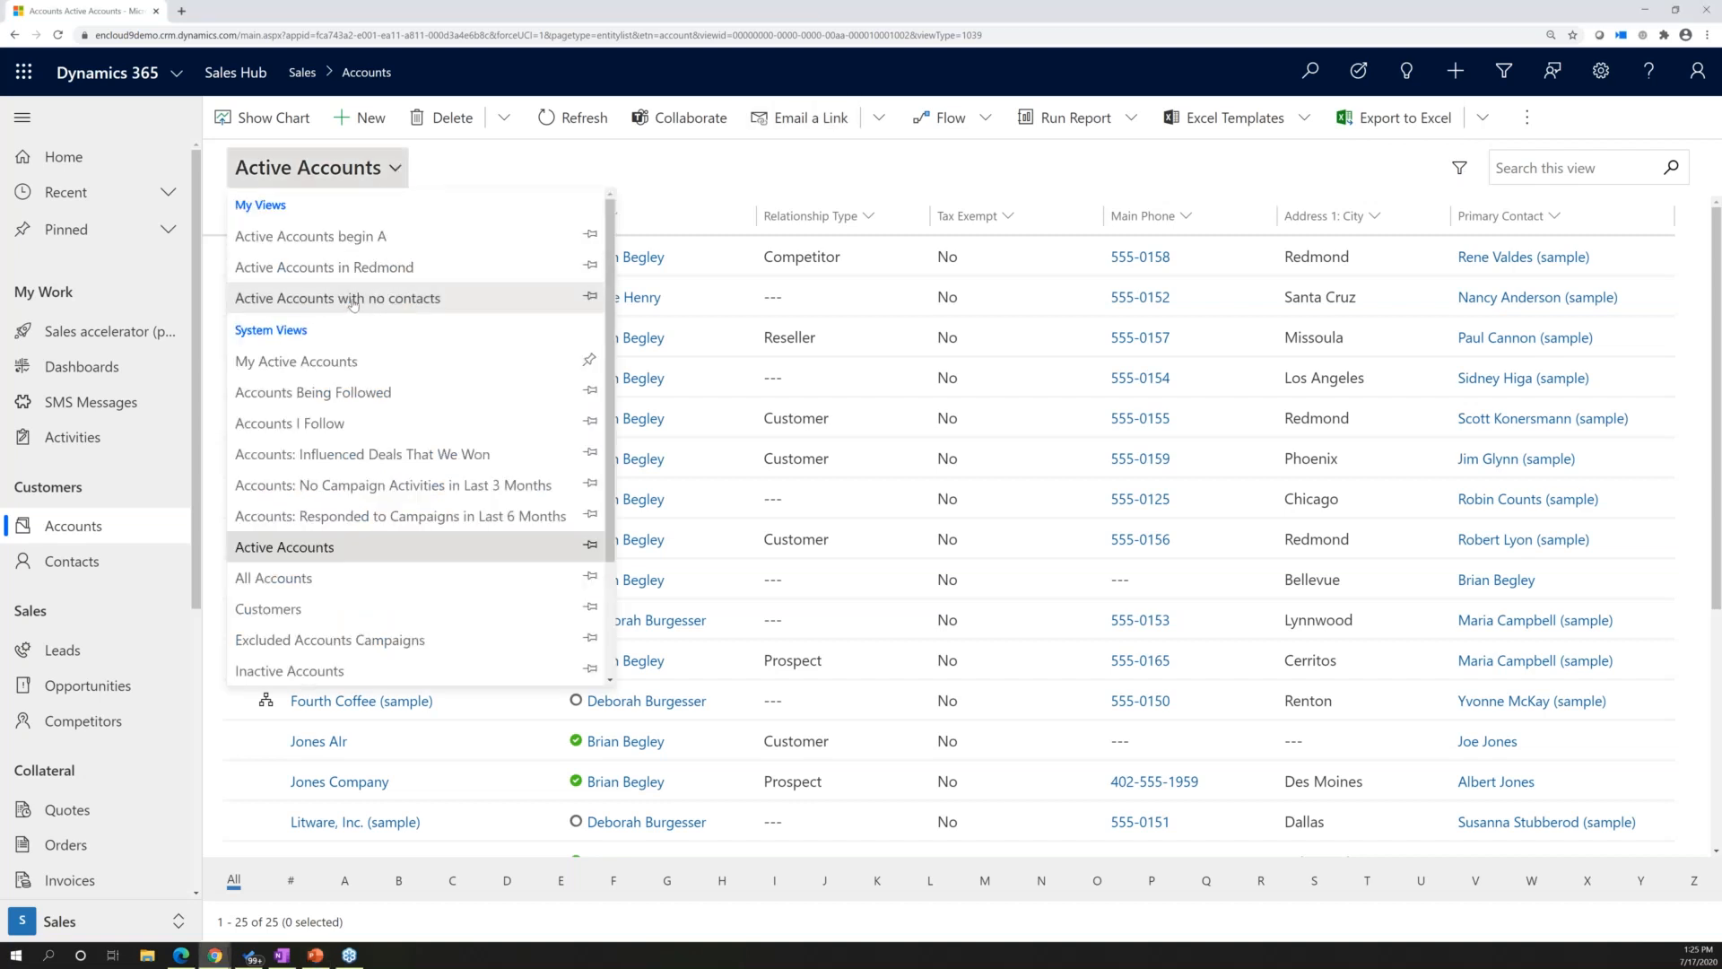
pyautogui.click(353, 299)
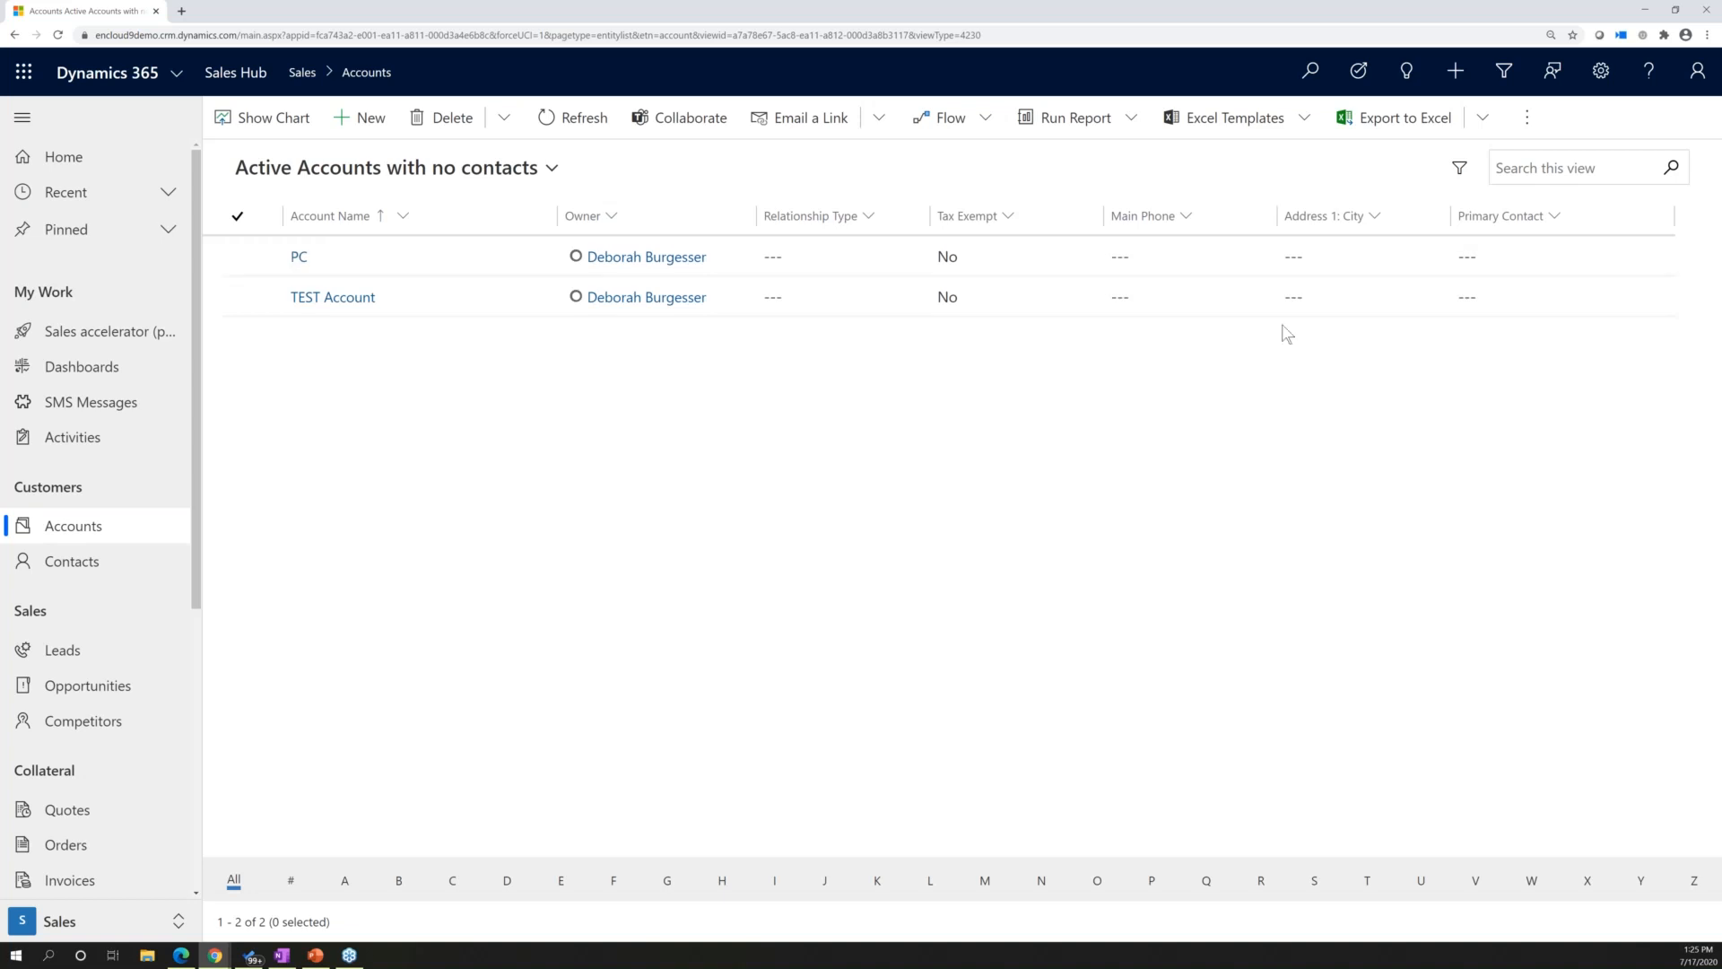
pyautogui.click(1514, 84)
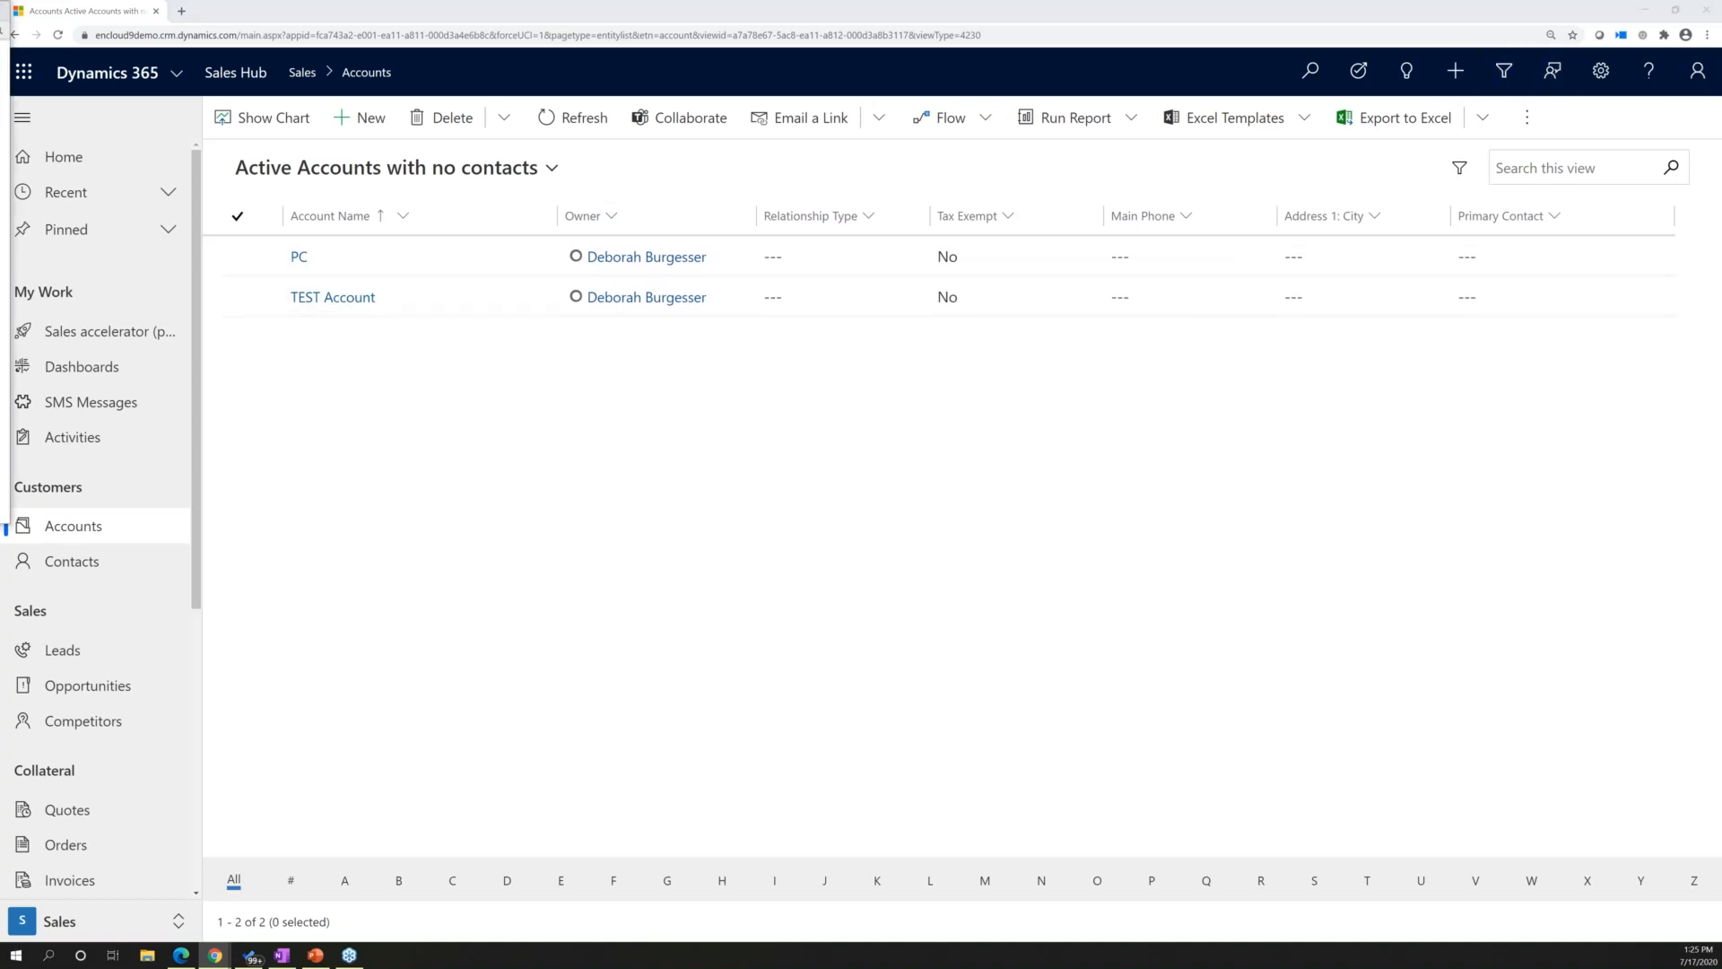
pyautogui.moveTo(0, 11); pyautogui.dragTo(1023, 185)
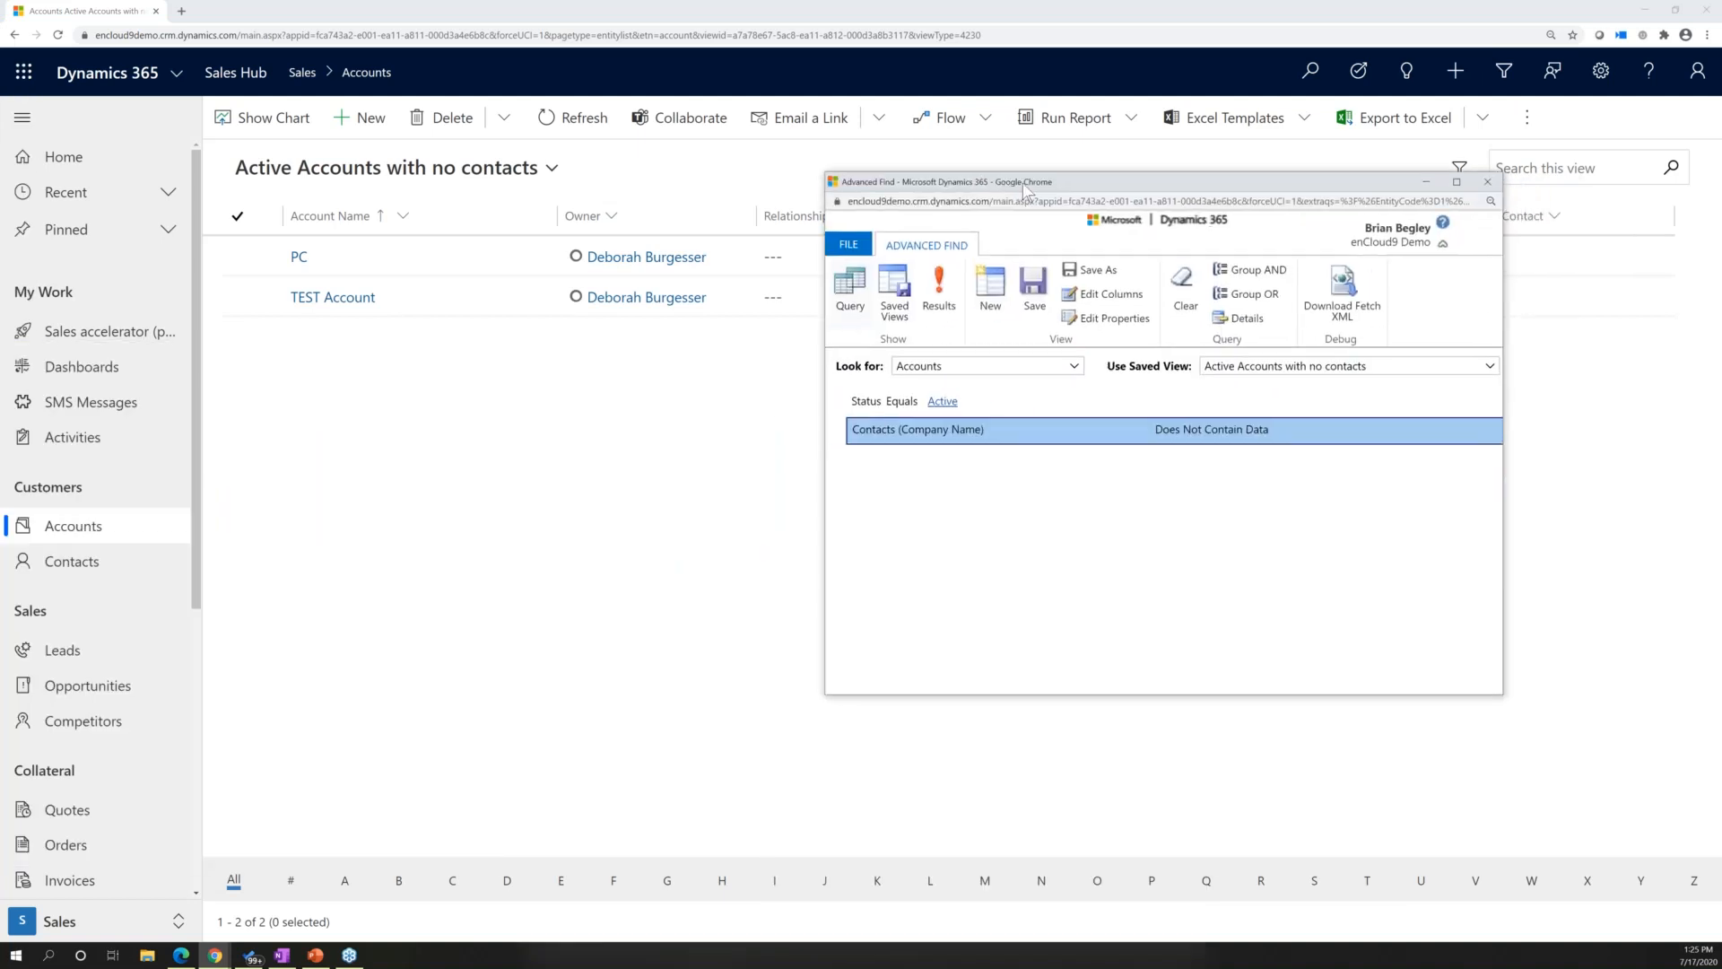
pyautogui.click(1457, 182)
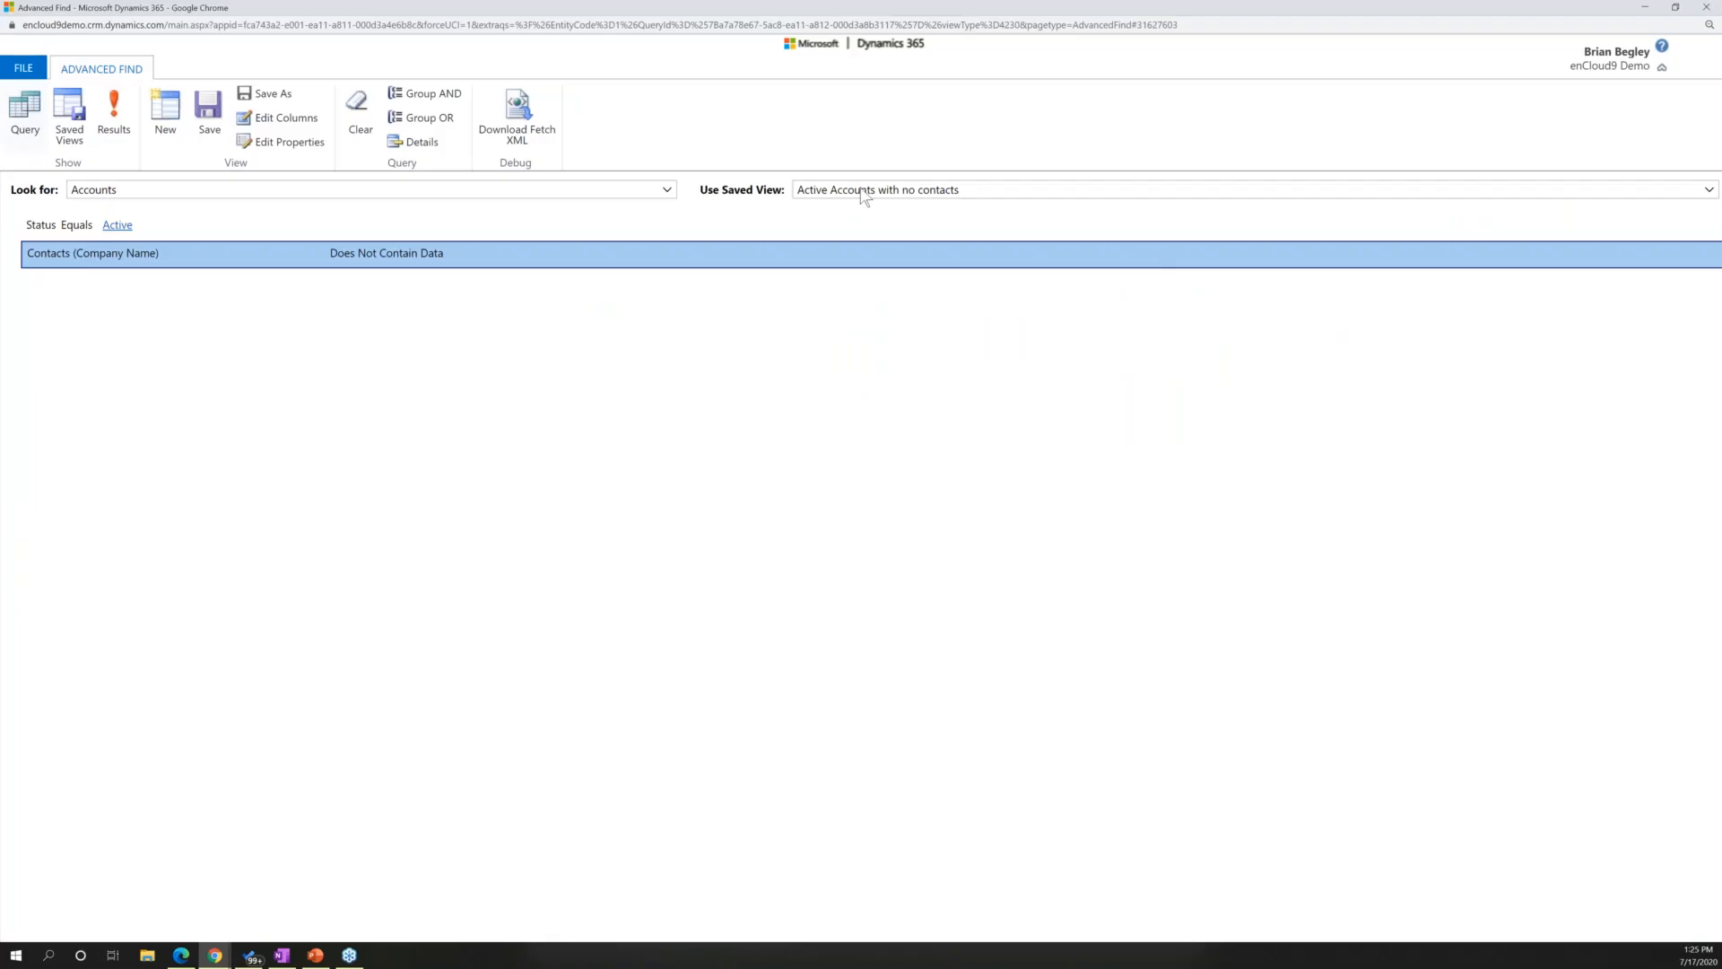
# Add the Account Number, Account Rating and Account Score columns after the Owner column of the view.
pyautogui.click(280, 118)
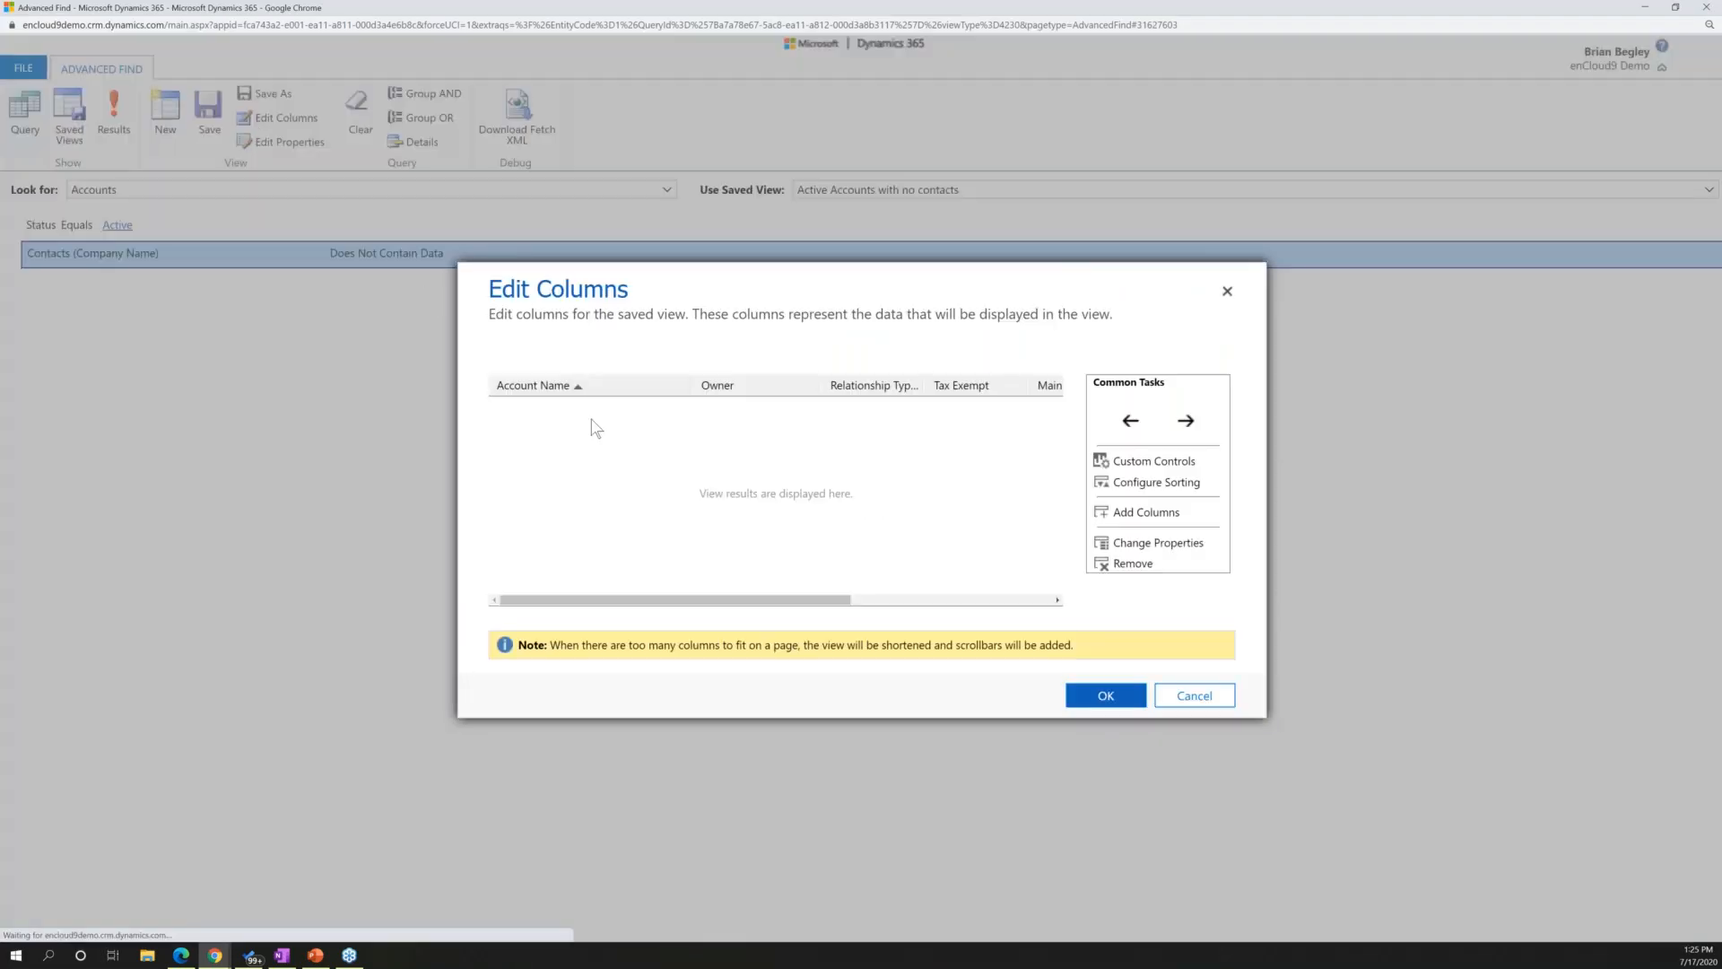
pyautogui.click(774, 391)
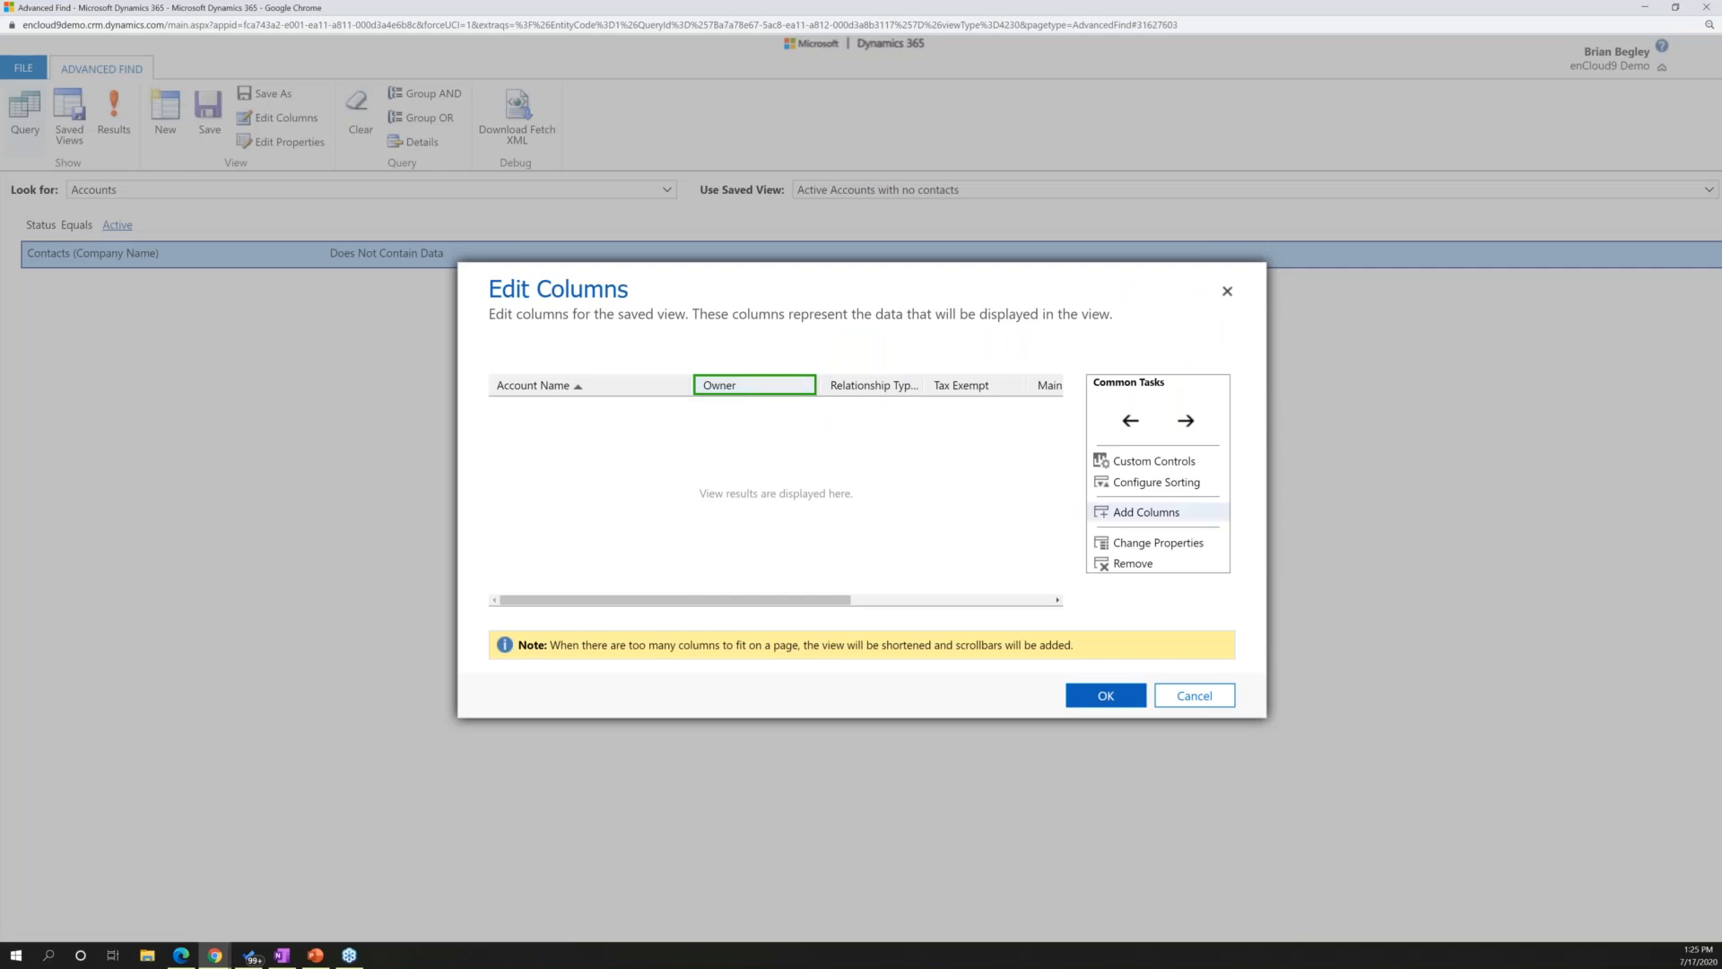
pyautogui.click(1147, 511)
pyautogui.click(642, 496)
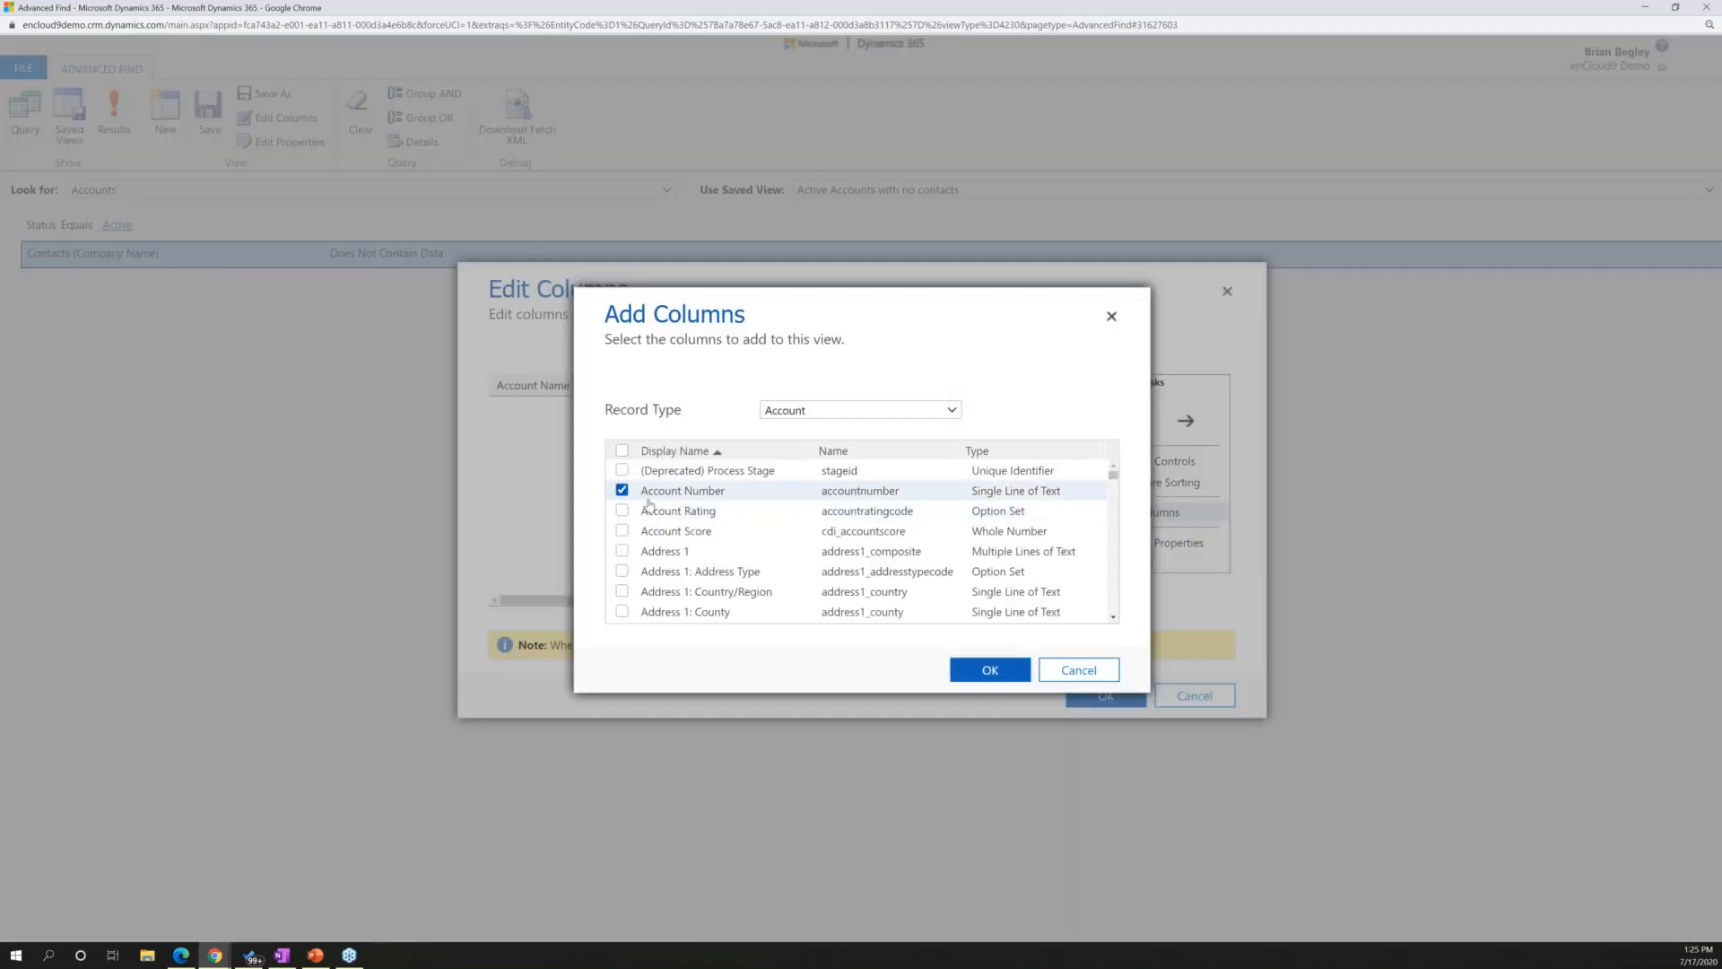
pyautogui.click(640, 517)
pyautogui.click(654, 515)
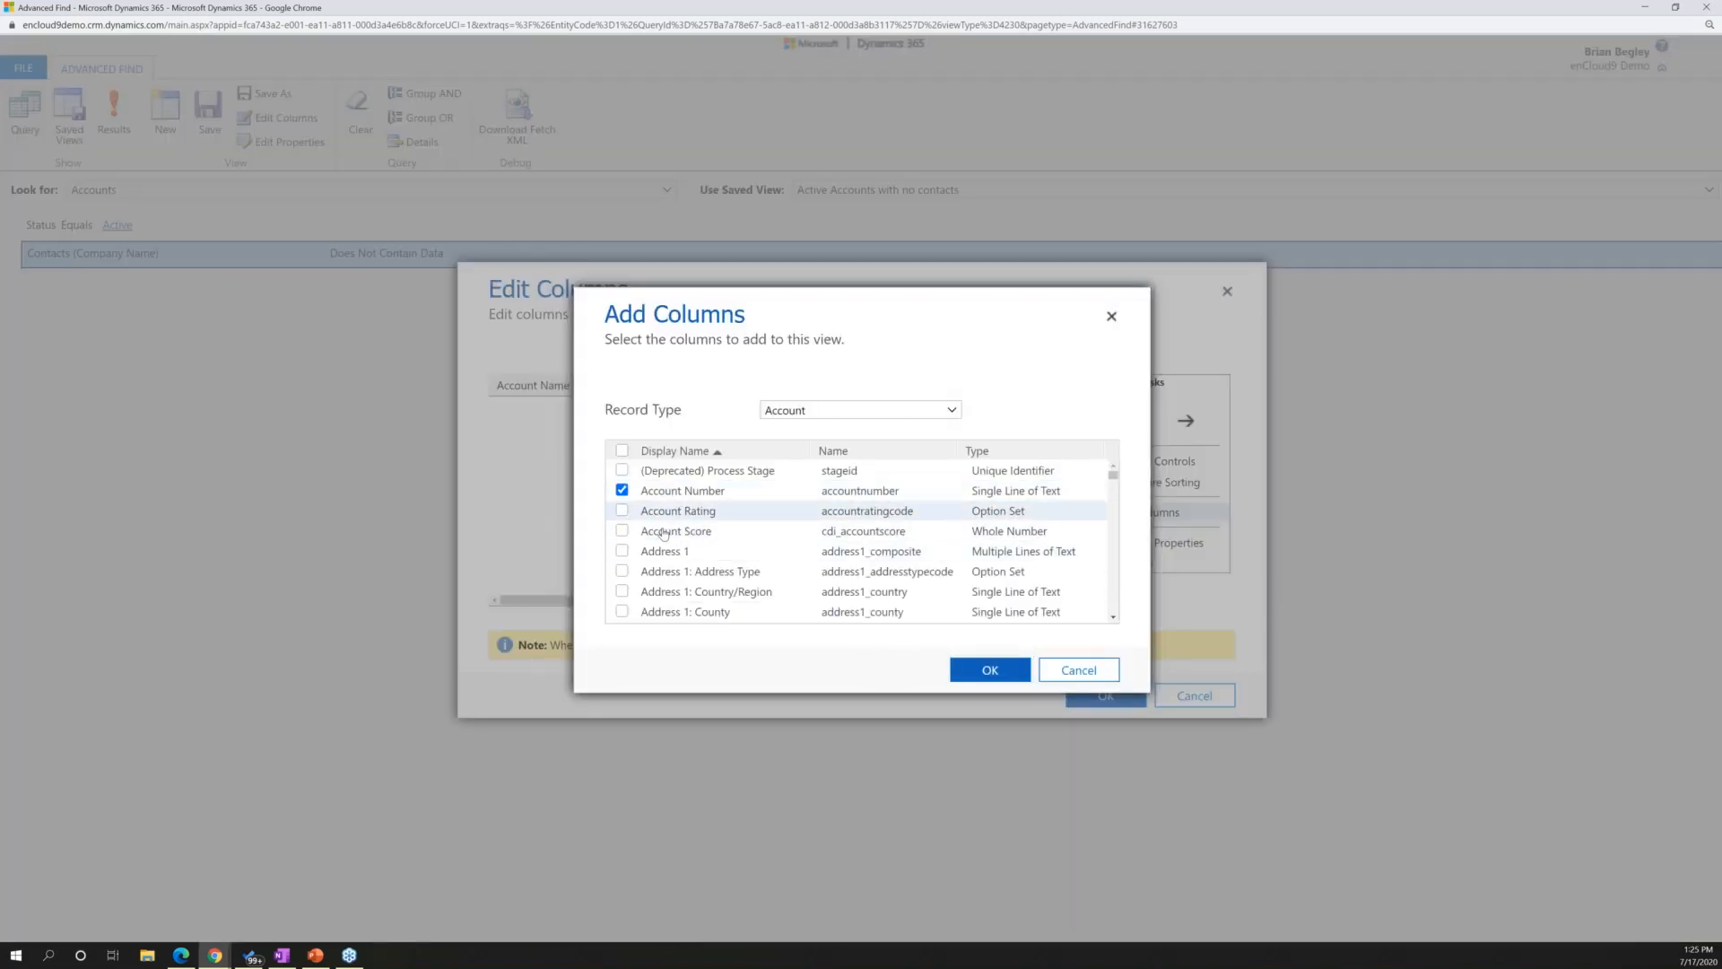
pyautogui.click(664, 532)
pyautogui.click(664, 511)
pyautogui.click(989, 669)
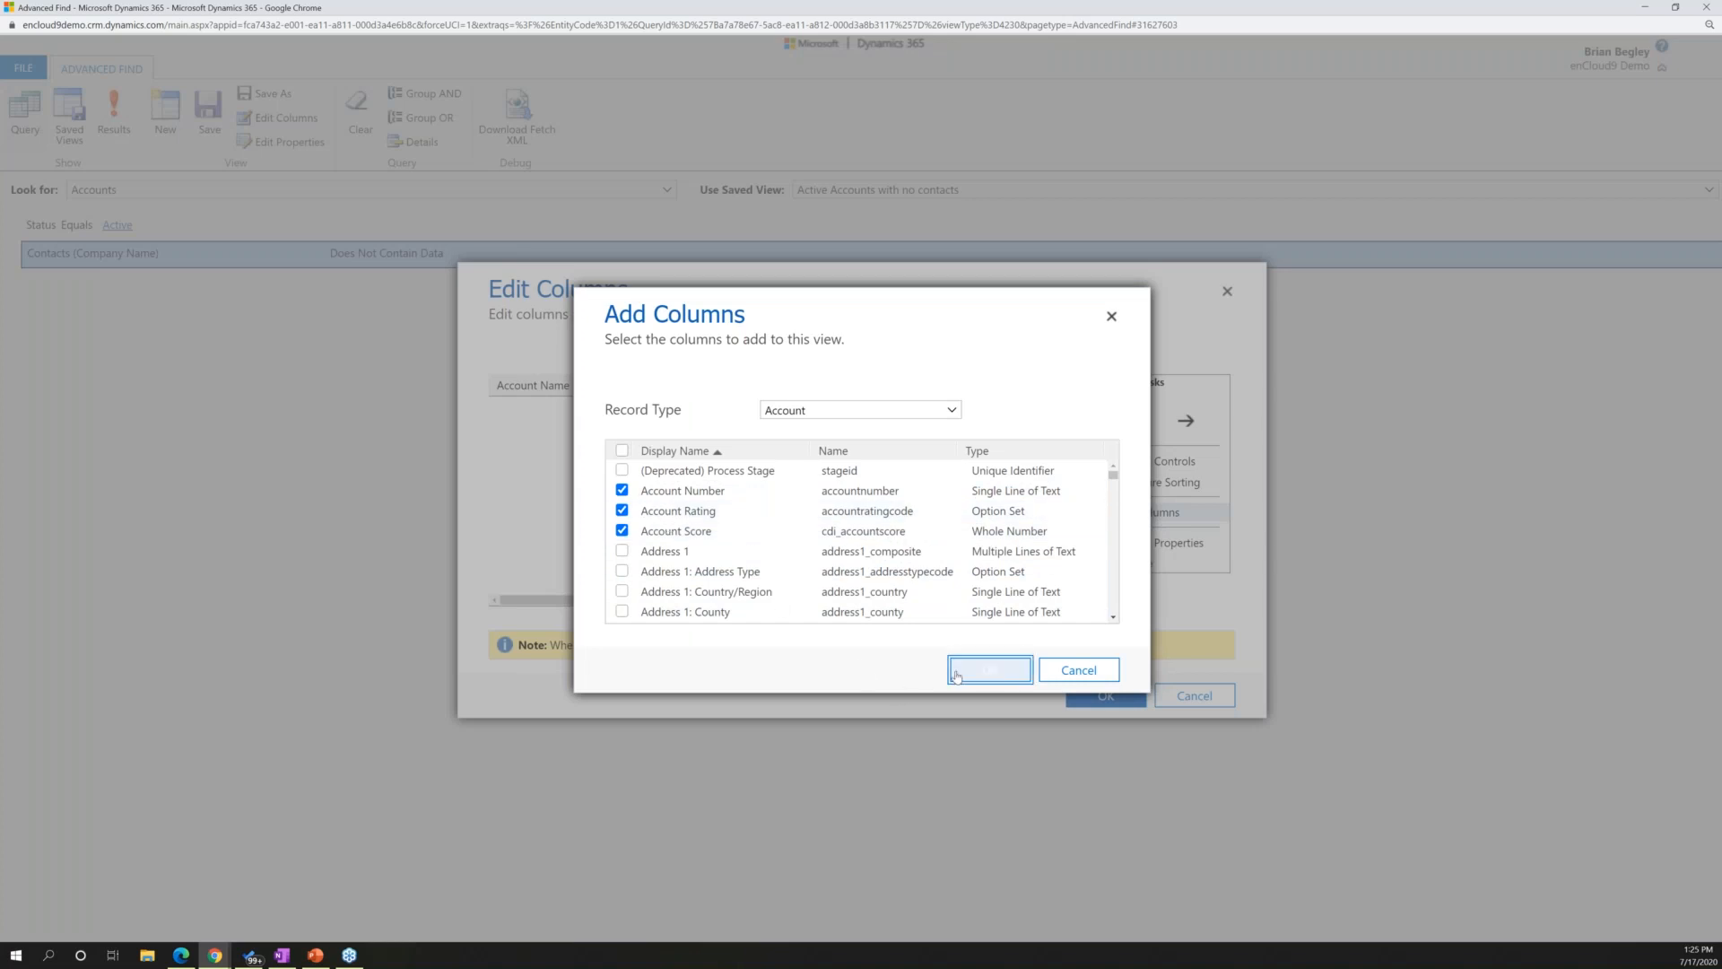
pyautogui.click(1111, 697)
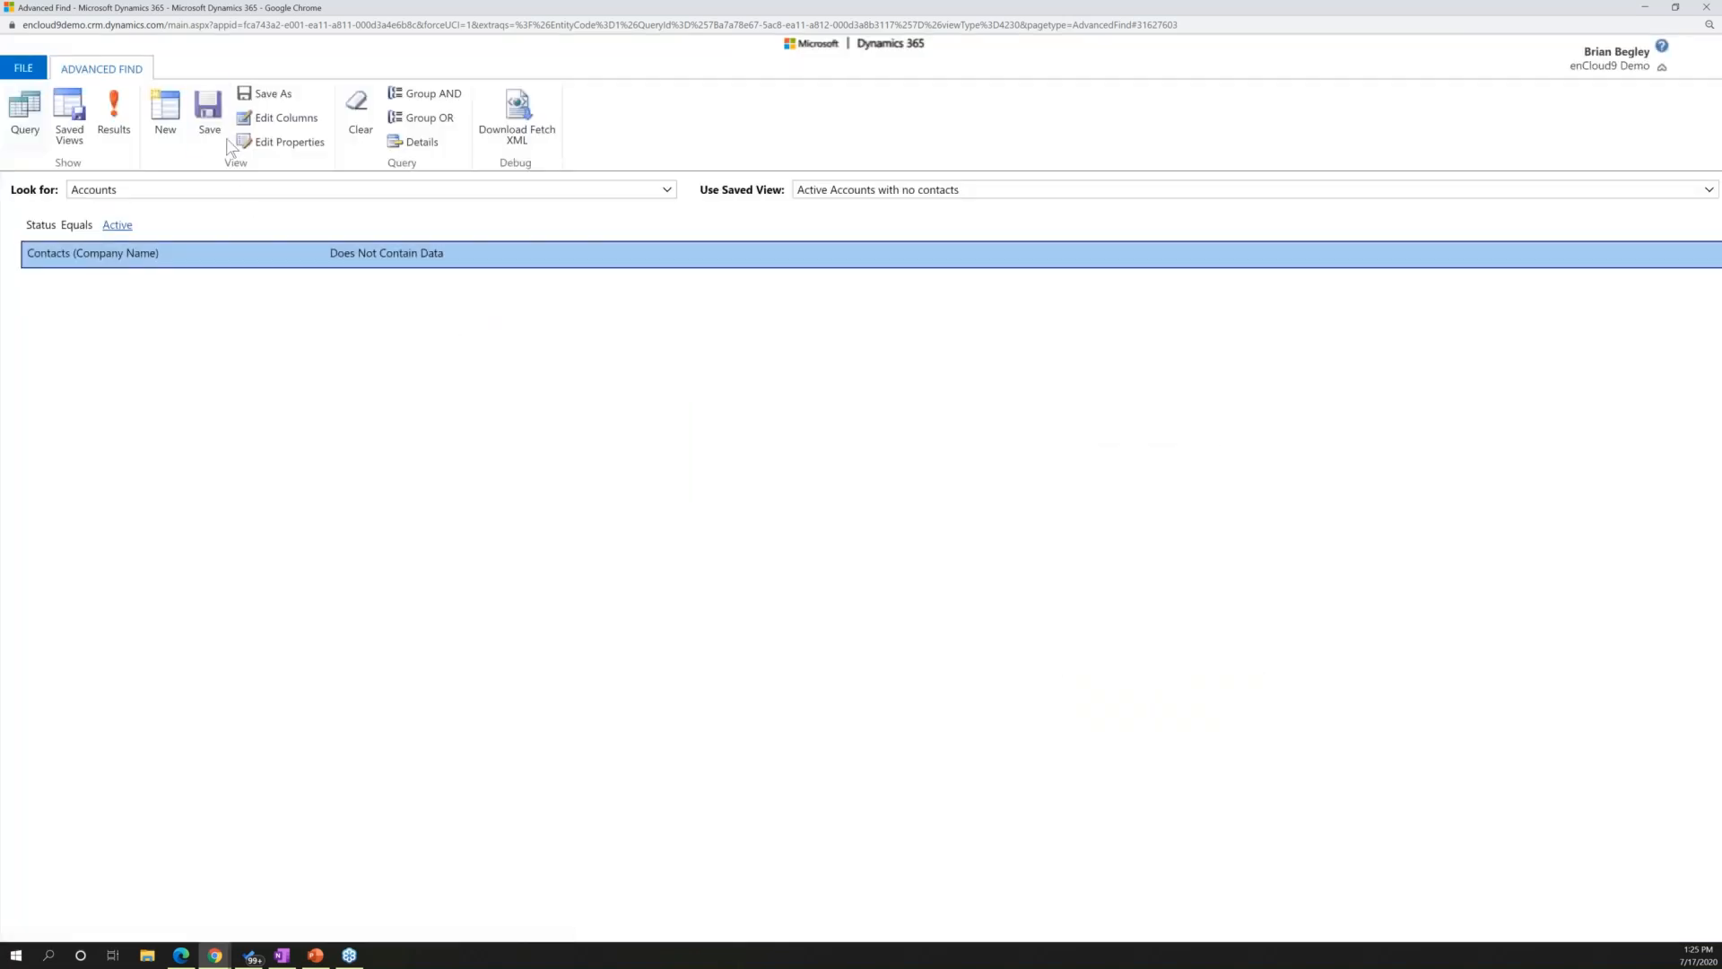
# Run the query to check its result columns, return to the query and compare it with the accounts list behind.
pyautogui.click(113, 117)
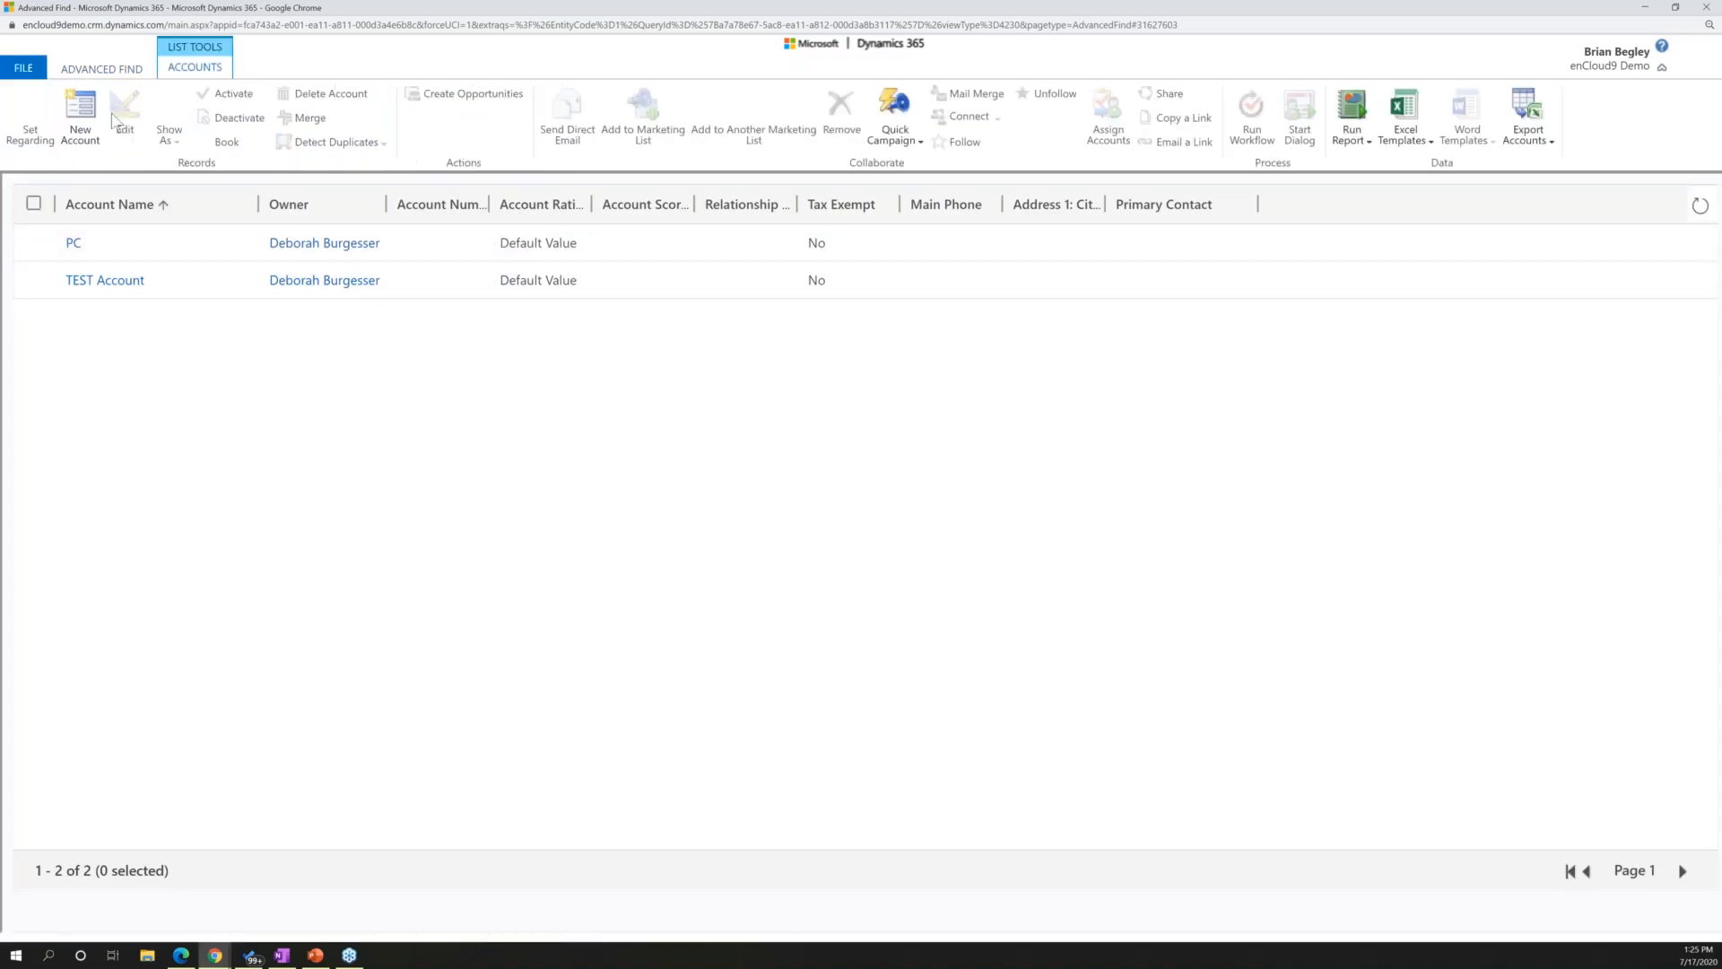
pyautogui.click(100, 70)
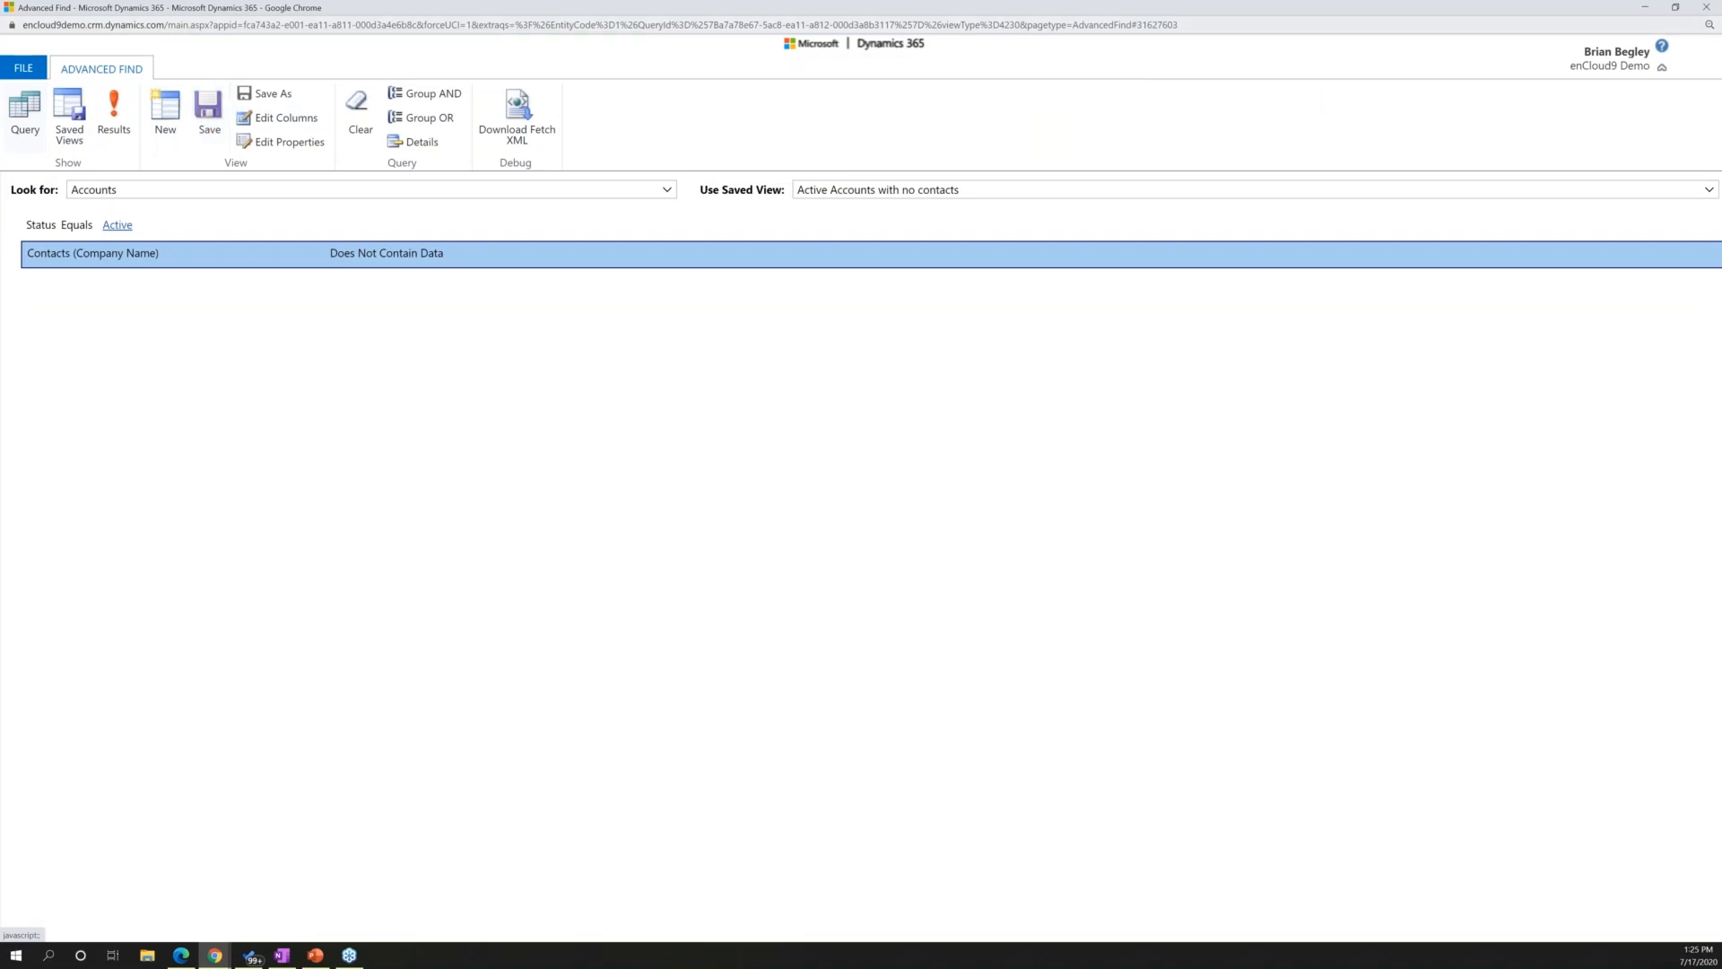
pyautogui.moveTo(404, 8); pyautogui.dragTo(600, 509)
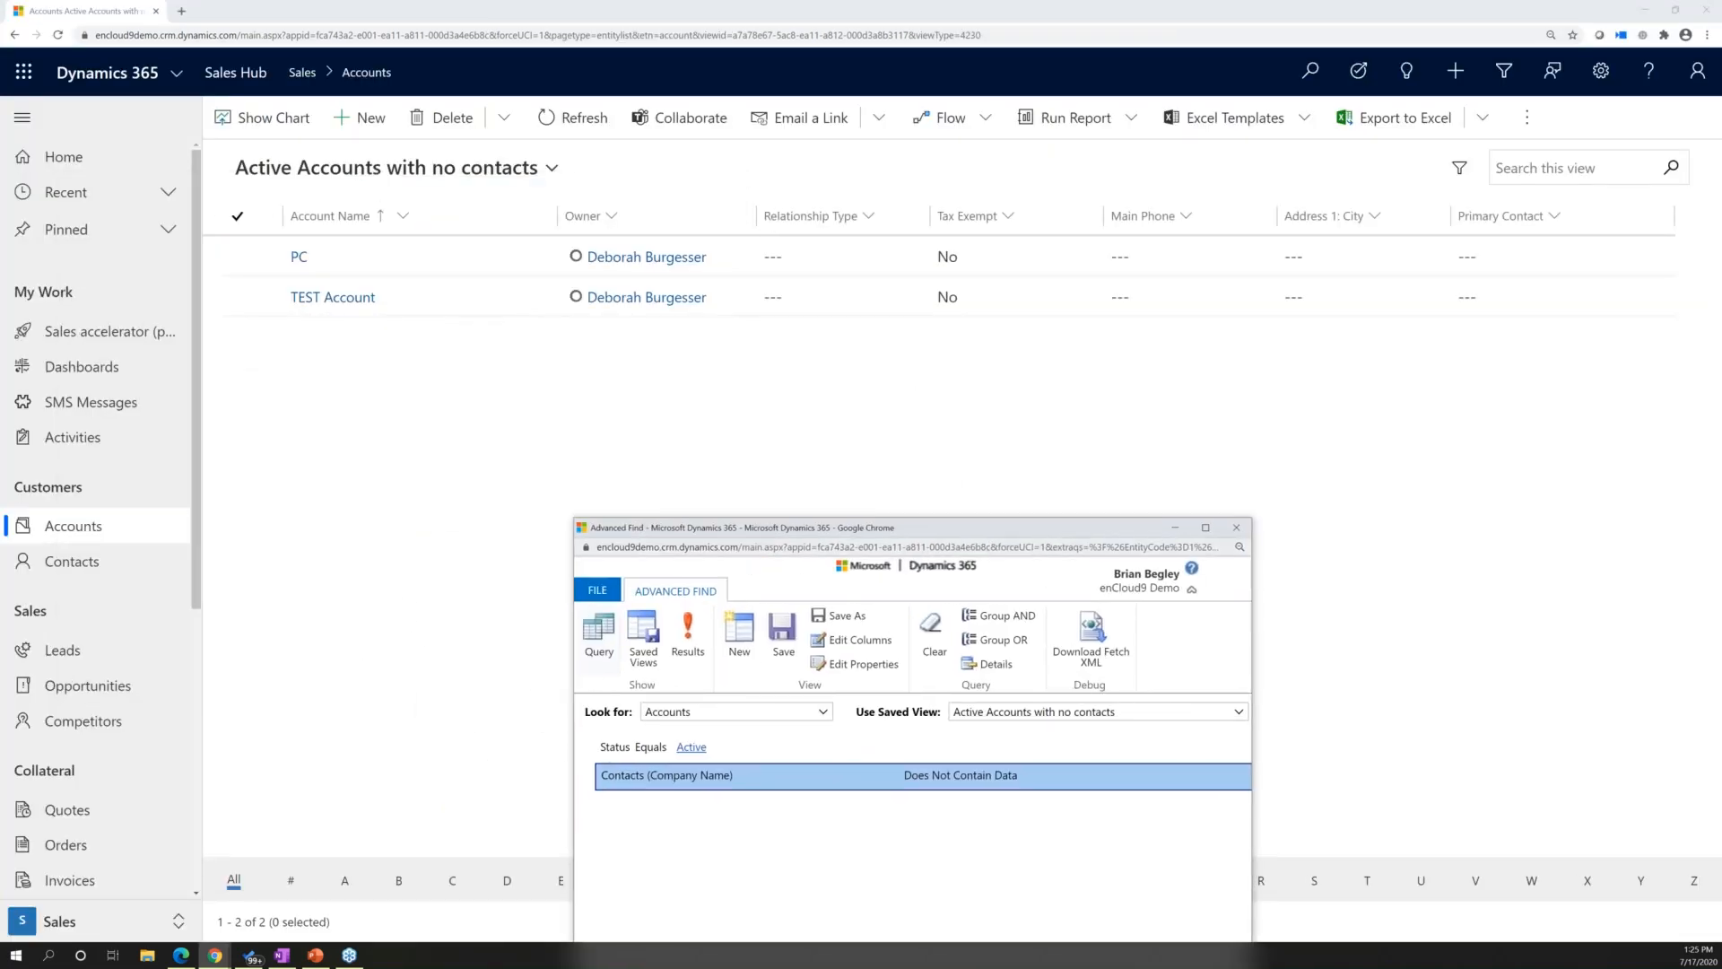
pyautogui.click(1206, 528)
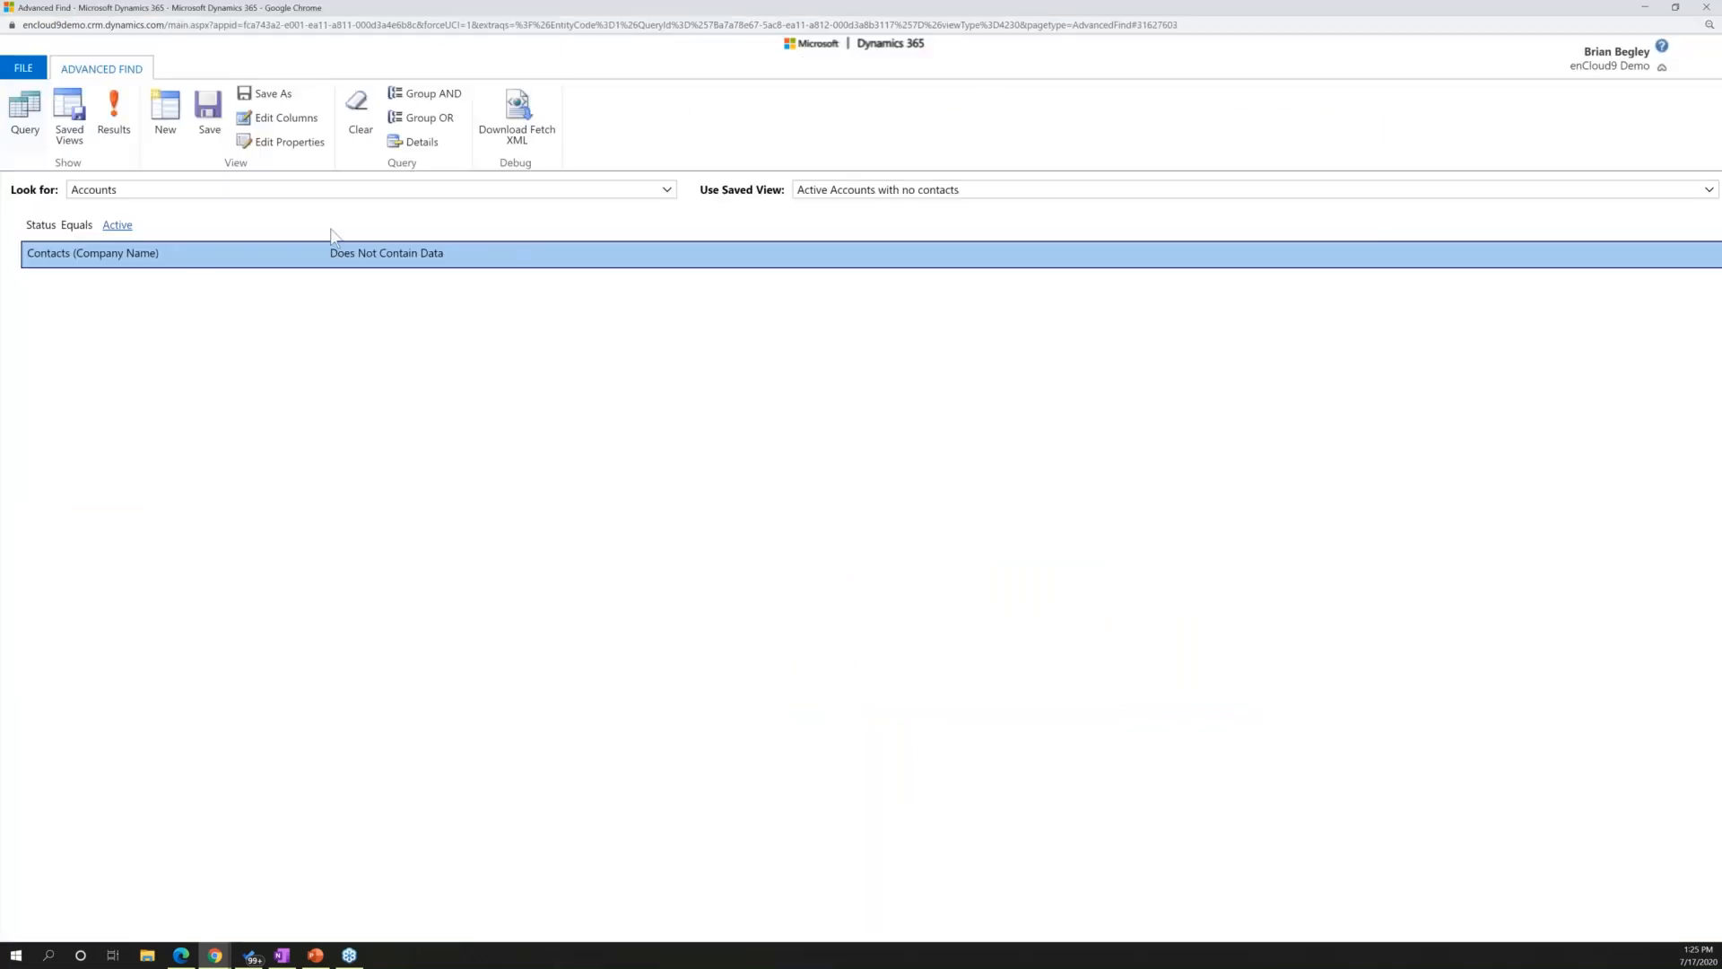
# Review the saved account views and open "Active Accounts with no contacts" from that list.
pyautogui.click(78, 117)
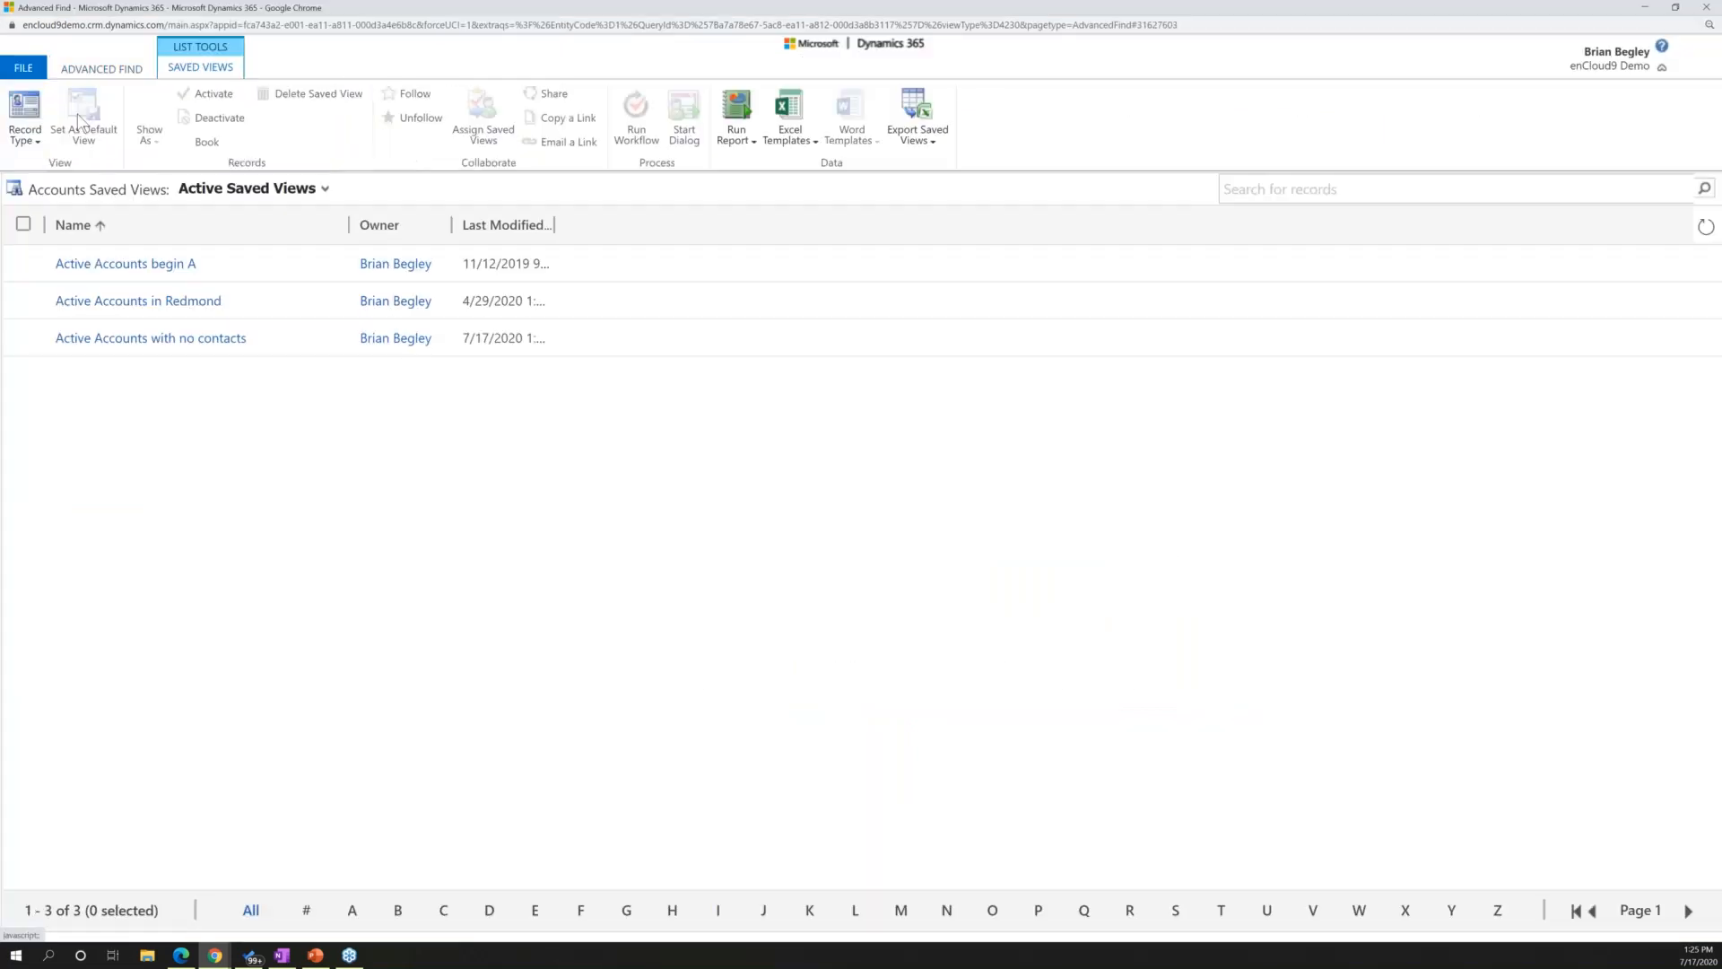
pyautogui.click(98, 72)
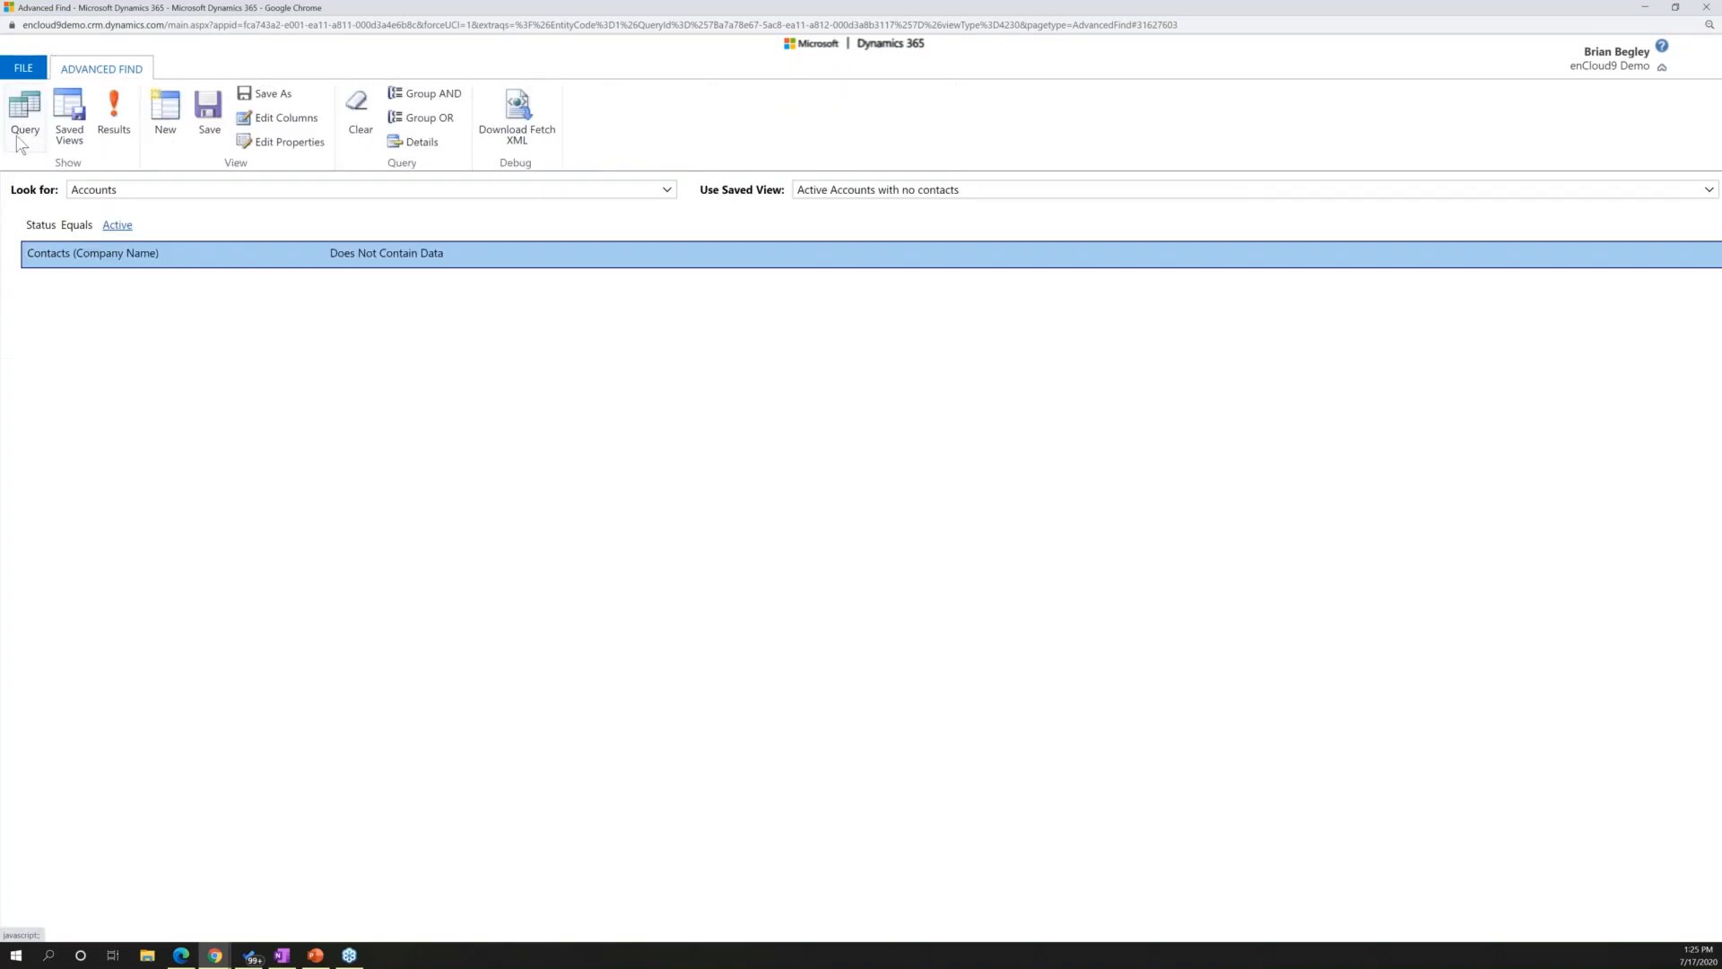
pyautogui.click(72, 136)
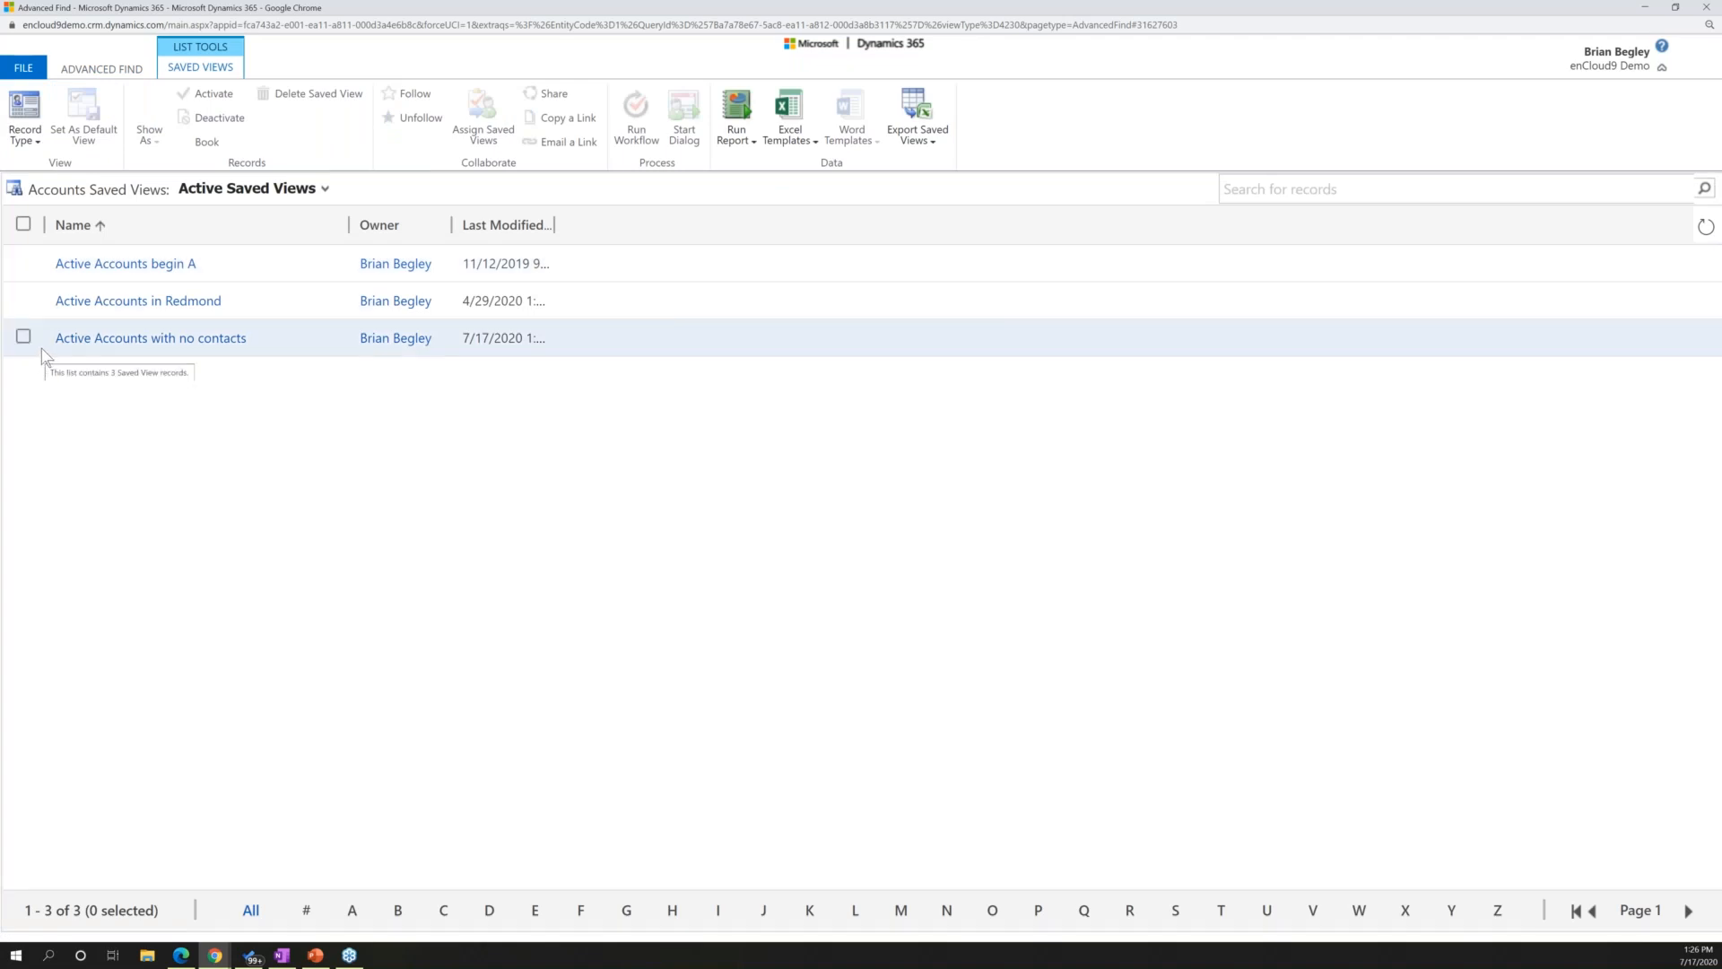
pyautogui.click(151, 346)
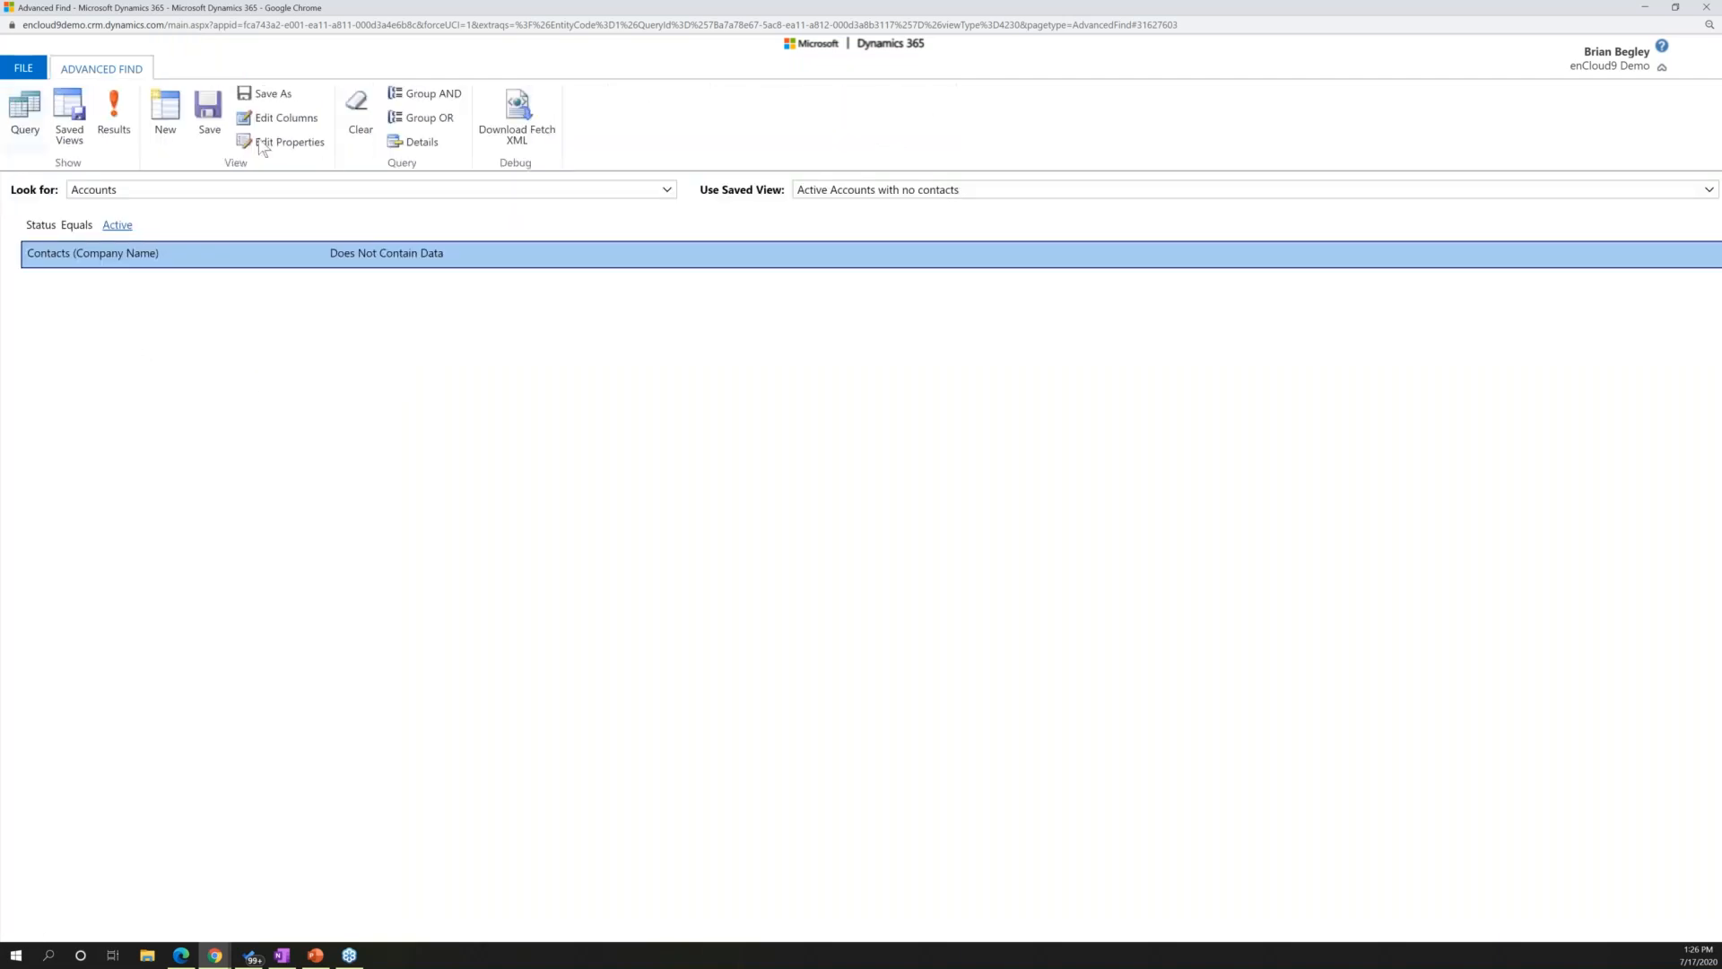
# Start sharing the saved view "Active Accounts with no contacts" and add the first and third listed users as recipients.
pyautogui.click(69, 117)
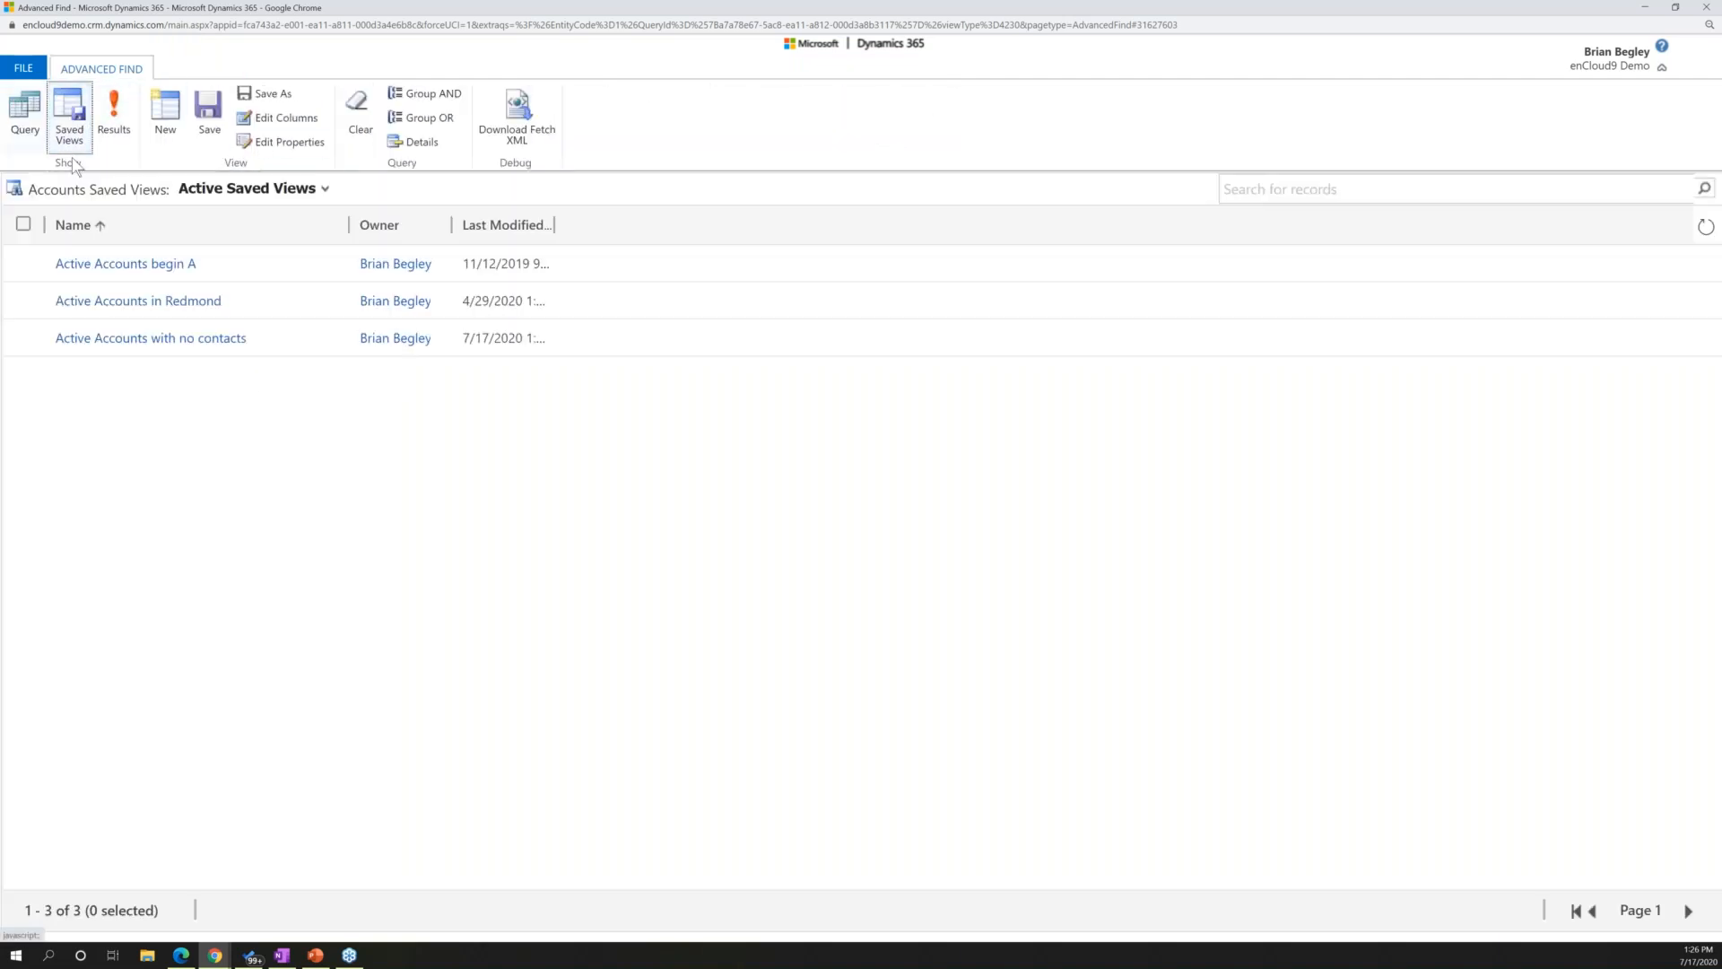
pyautogui.click(23, 336)
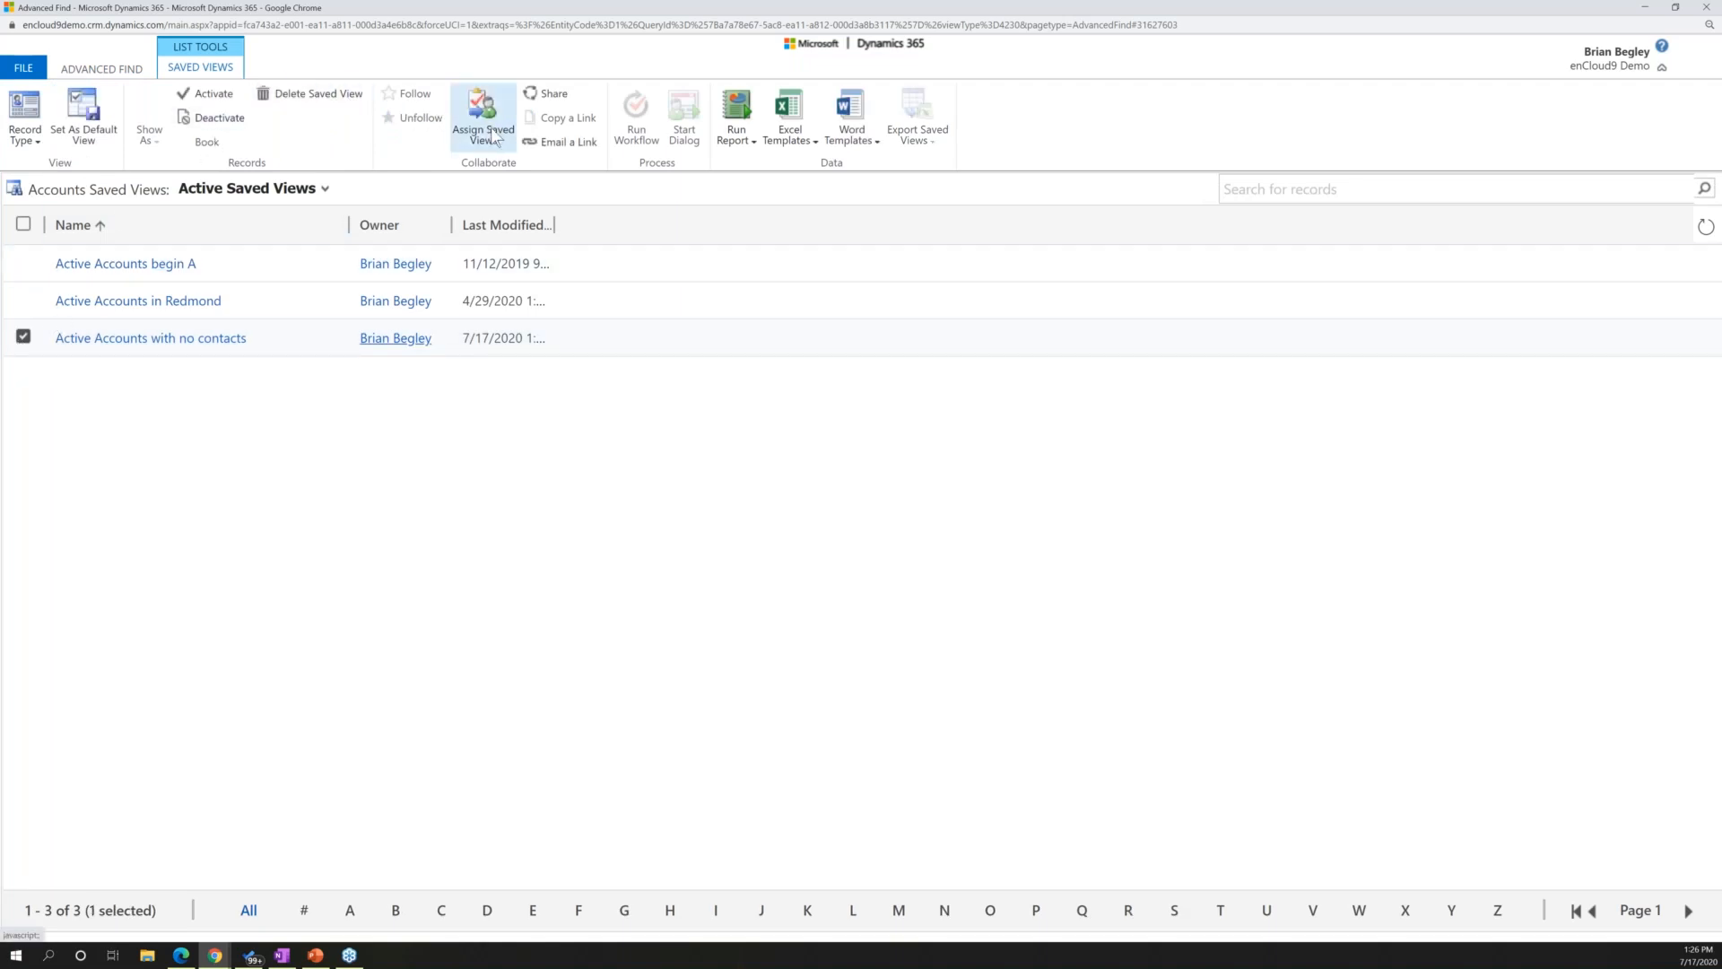
pyautogui.click(547, 94)
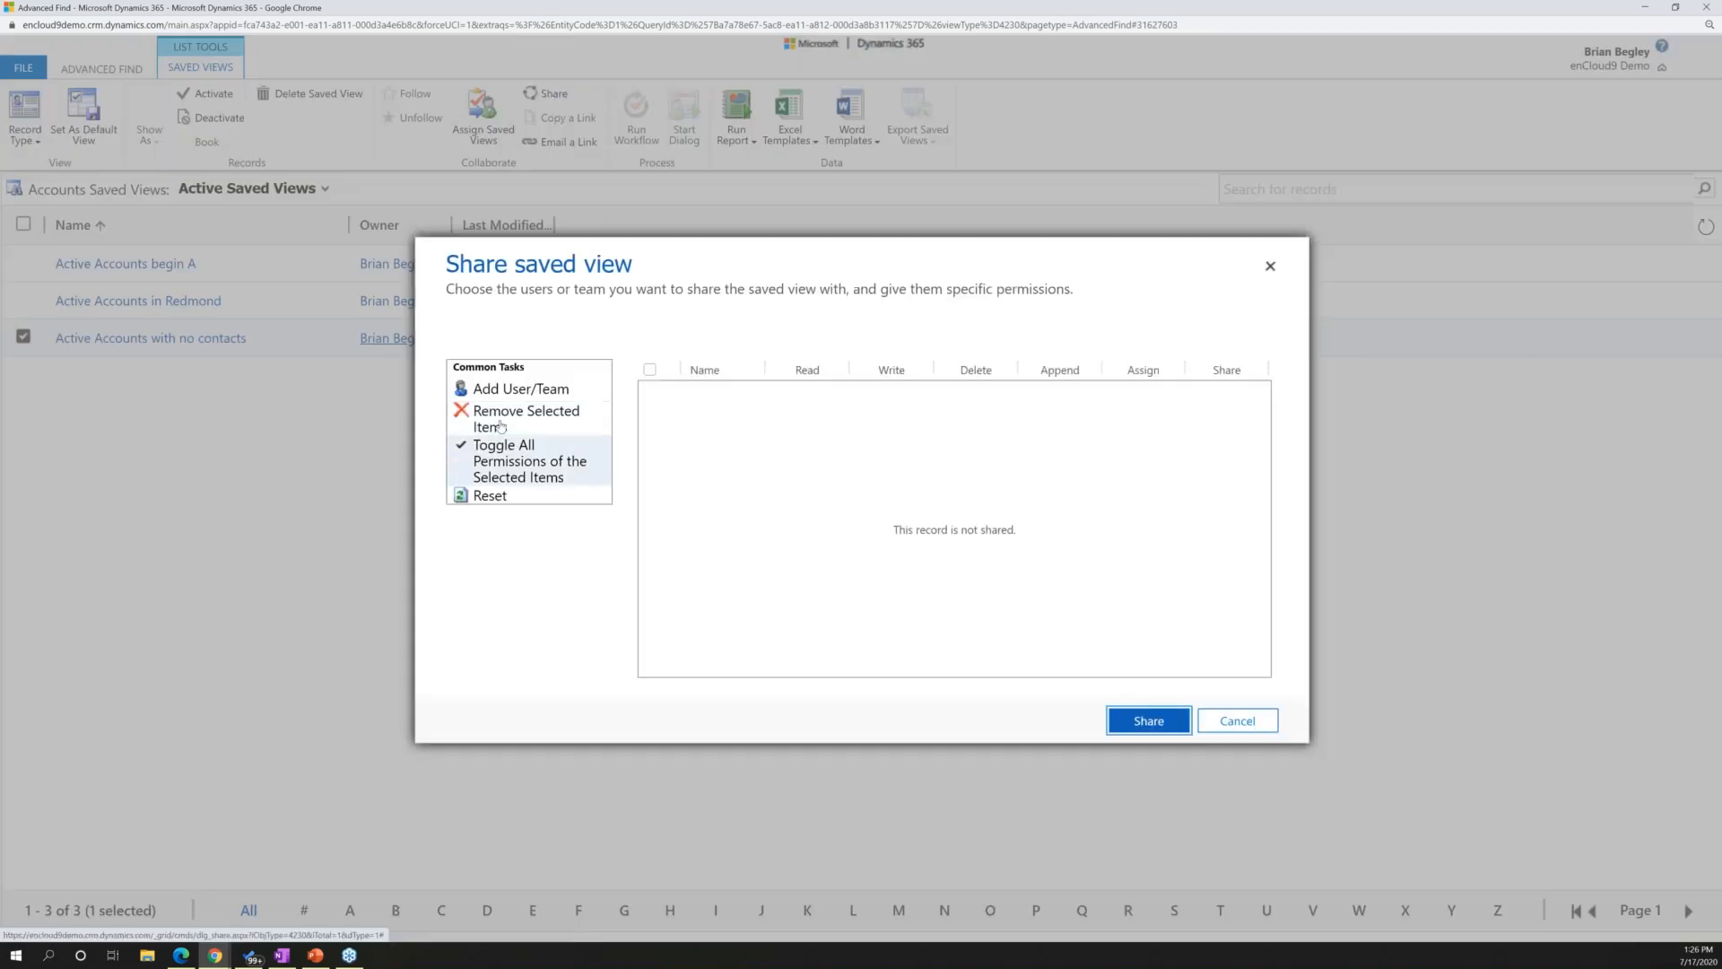
pyautogui.click(501, 389)
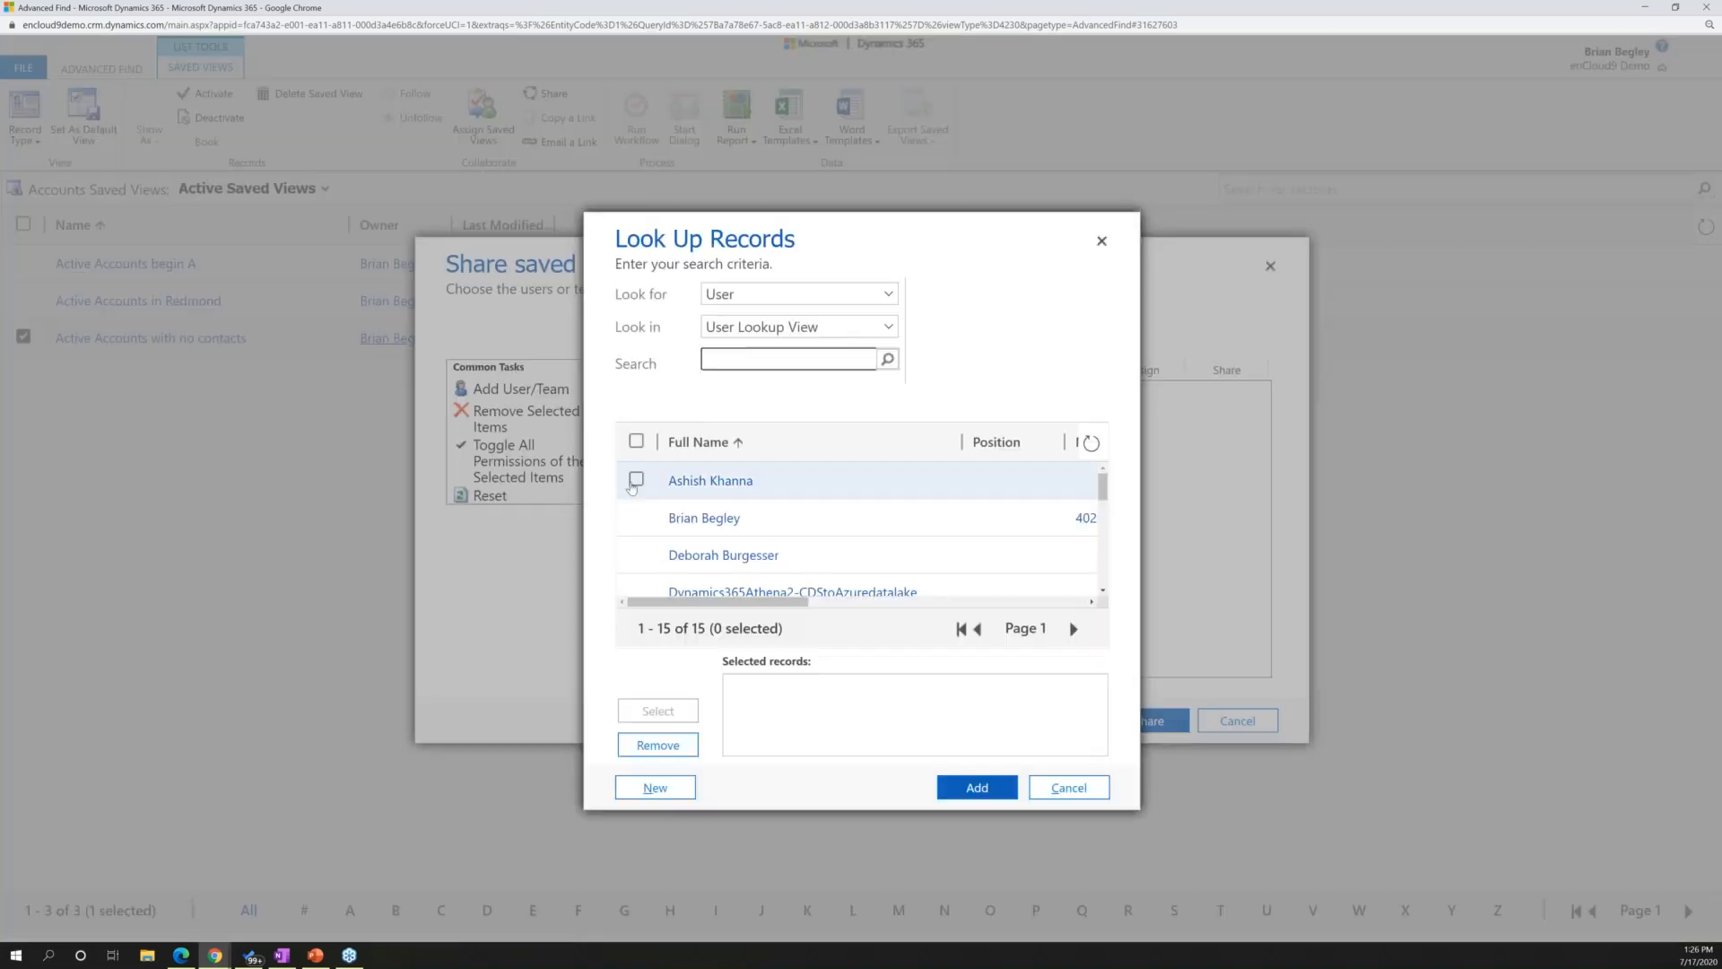
pyautogui.click(637, 481)
pyautogui.click(636, 555)
pyautogui.click(657, 710)
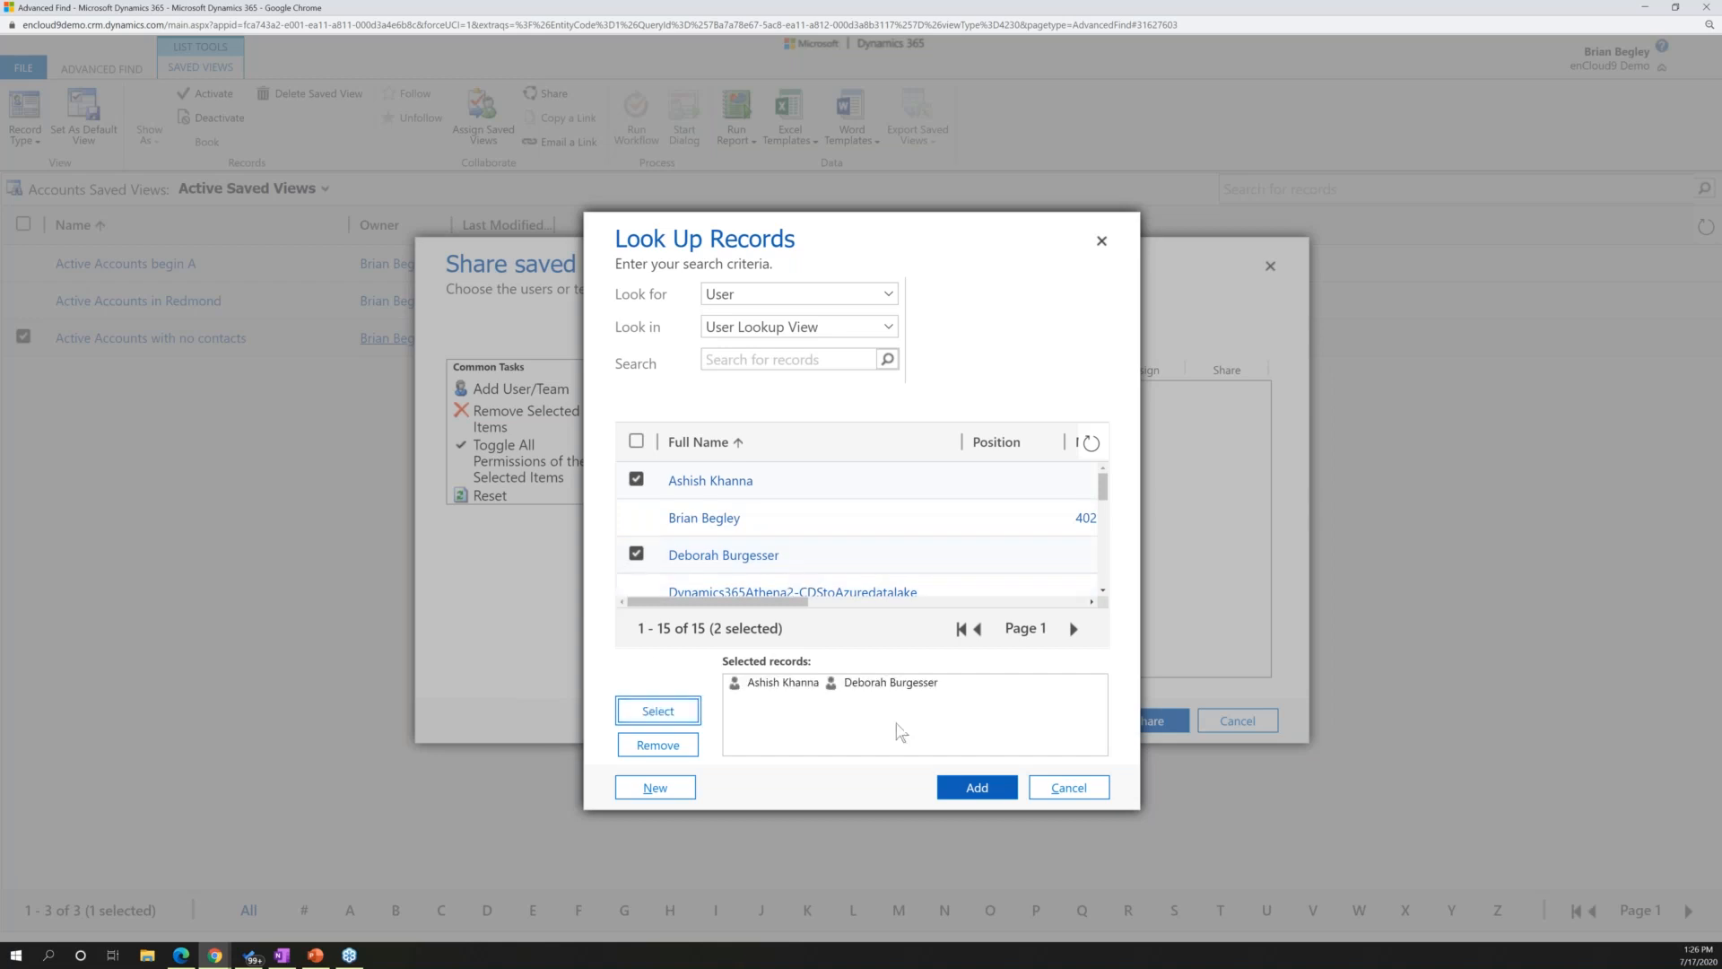
pyautogui.click(984, 796)
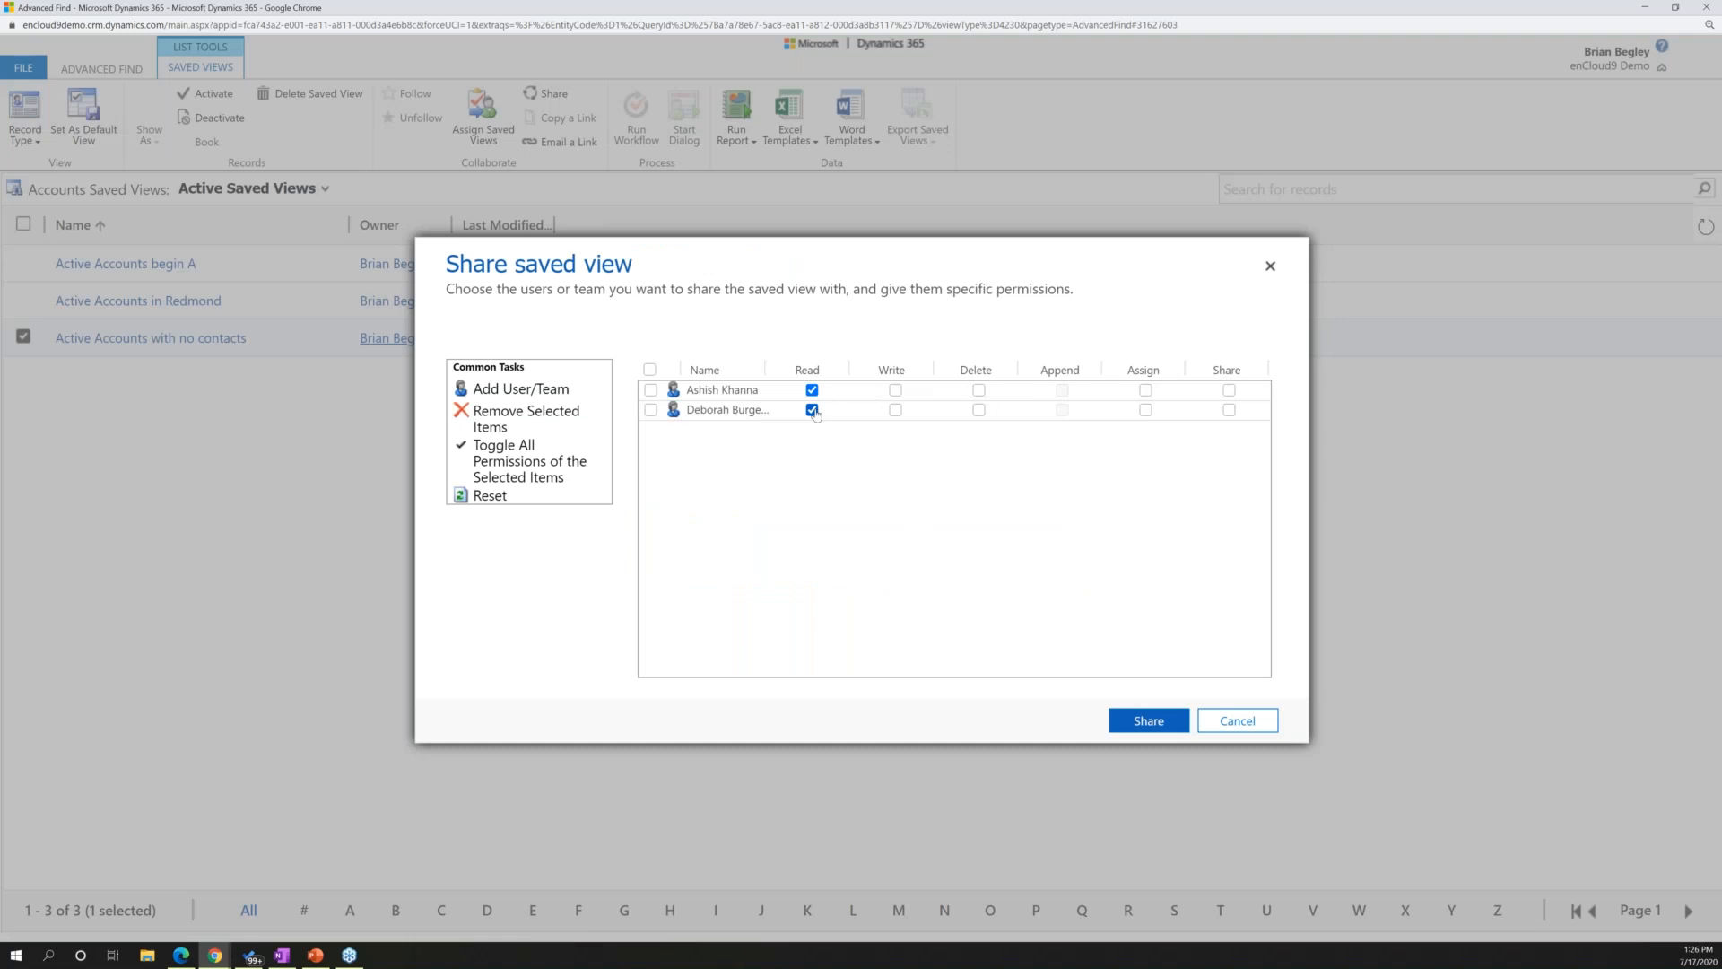
# Grant the first recipient Write, Delete and Share permissions and share the saved view.
pyautogui.click(895, 391)
pyautogui.click(979, 392)
pyautogui.click(1229, 391)
pyautogui.click(1155, 722)
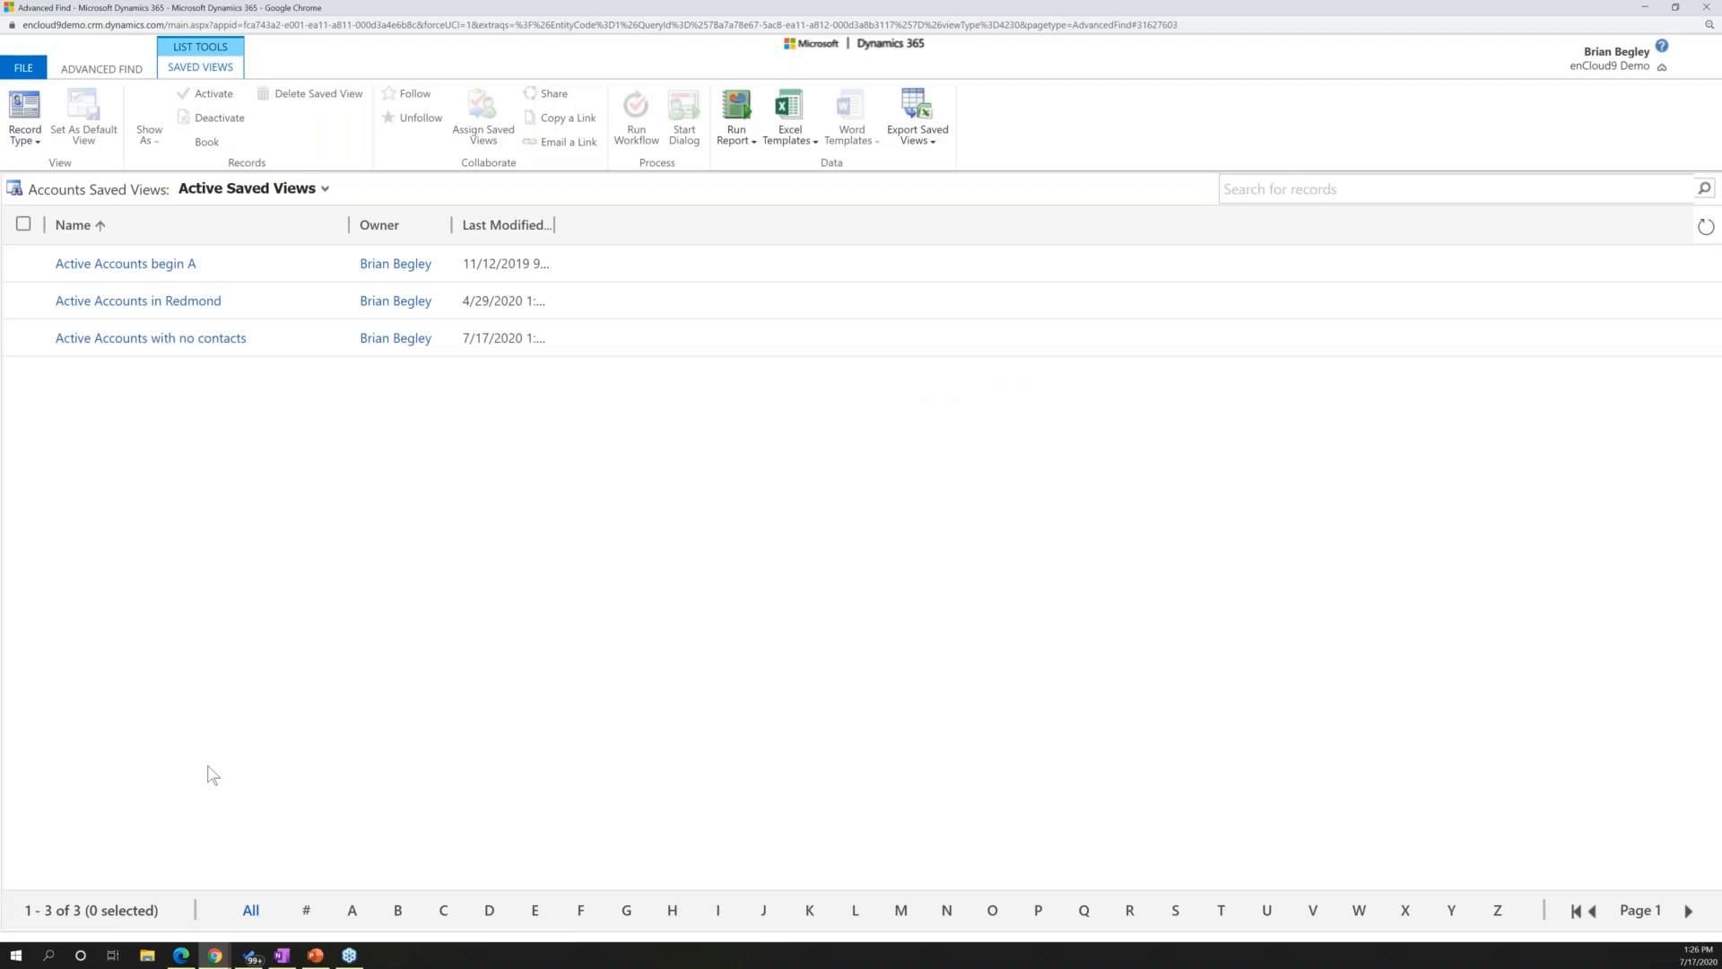
# Delete the saved view "Active Accounts in Redmond" and close Advanced Find.
pyautogui.click(23, 300)
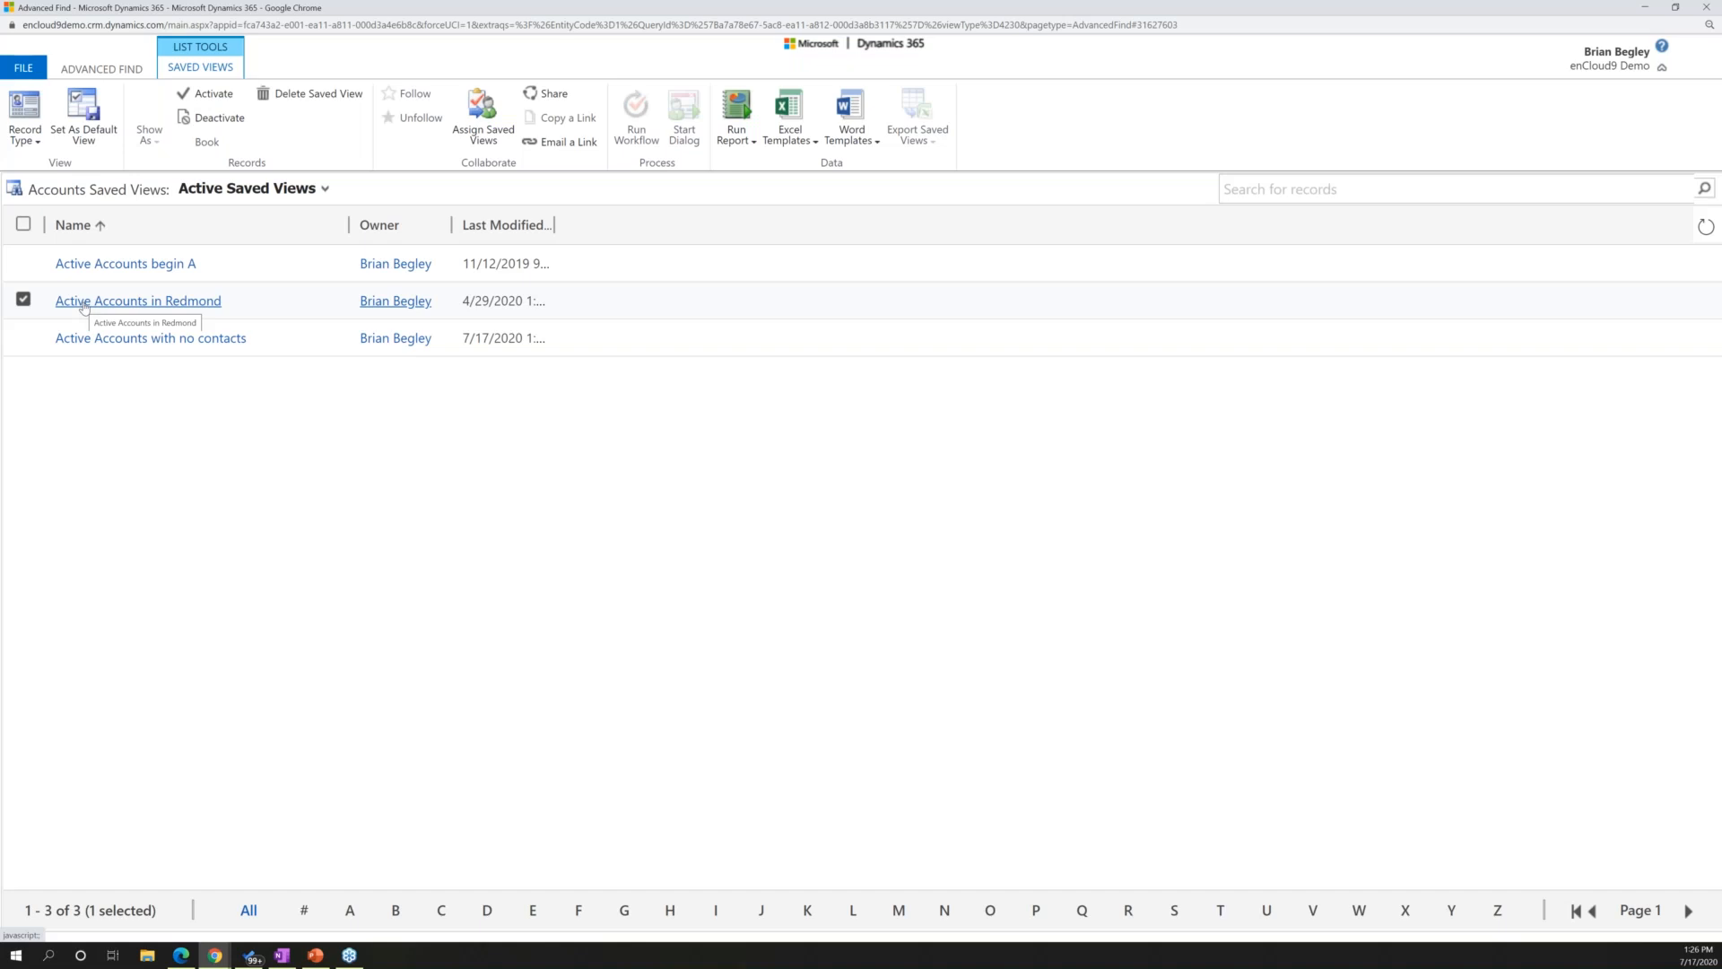
pyautogui.click(316, 101)
pyautogui.click(1005, 573)
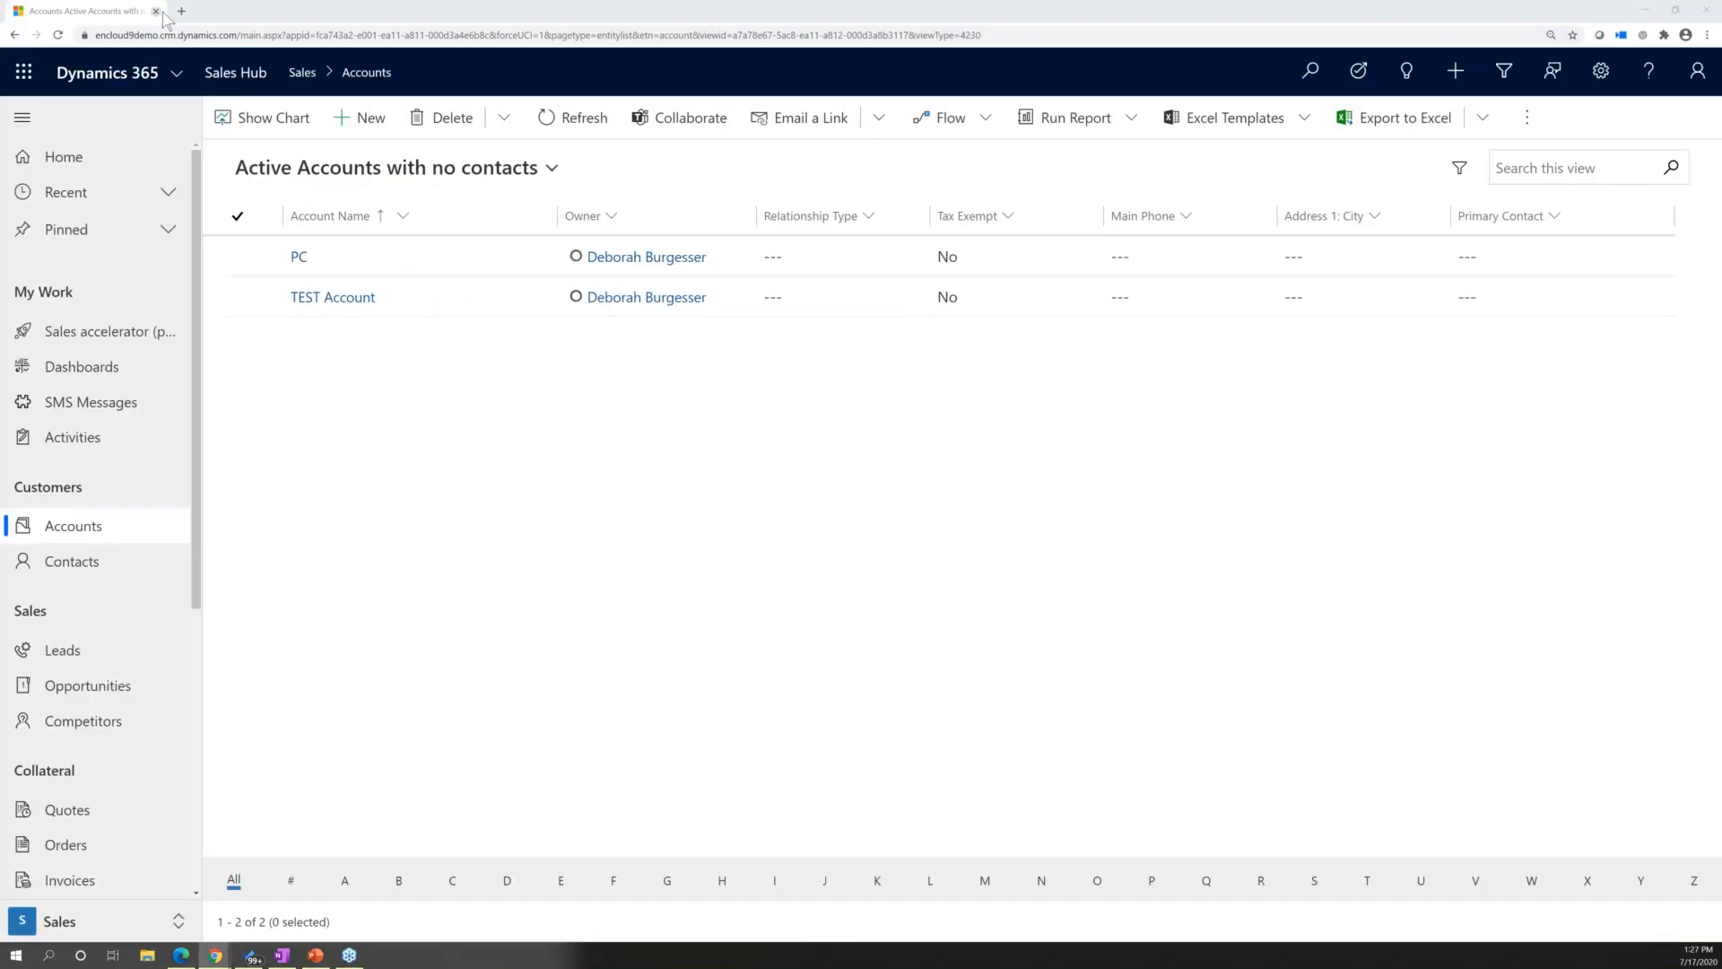
# Reload the accounts page and check the view's columns and the list of personal views.
pyautogui.click(58, 34)
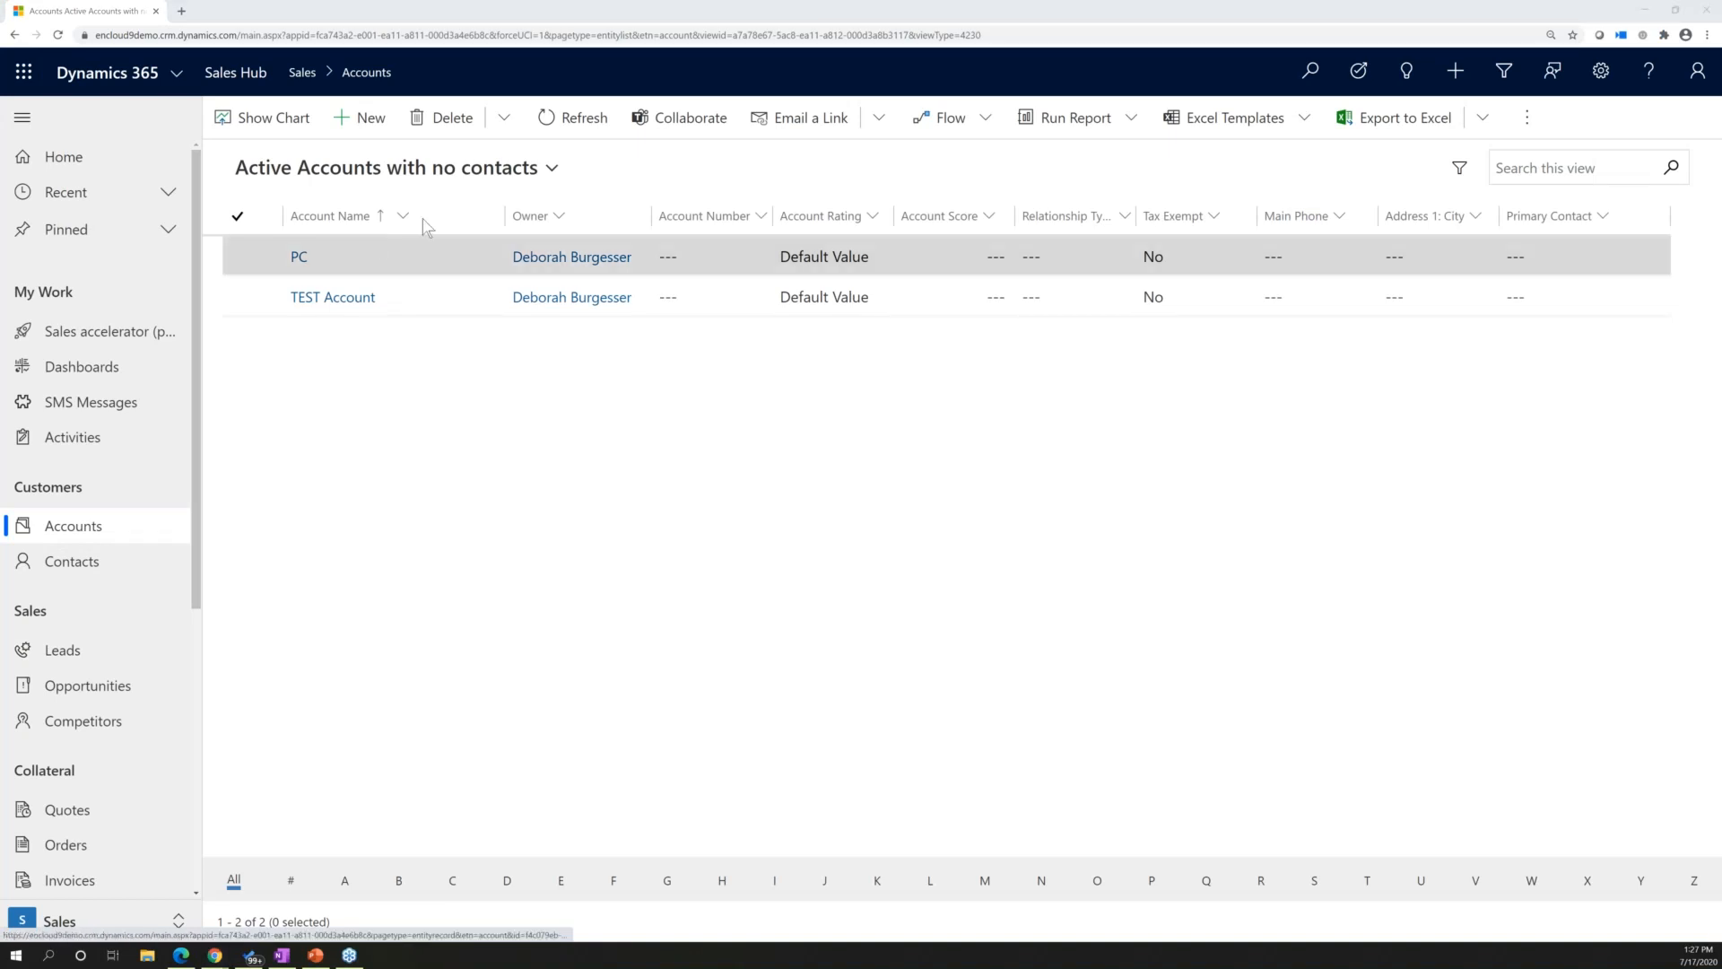
pyautogui.click(550, 168)
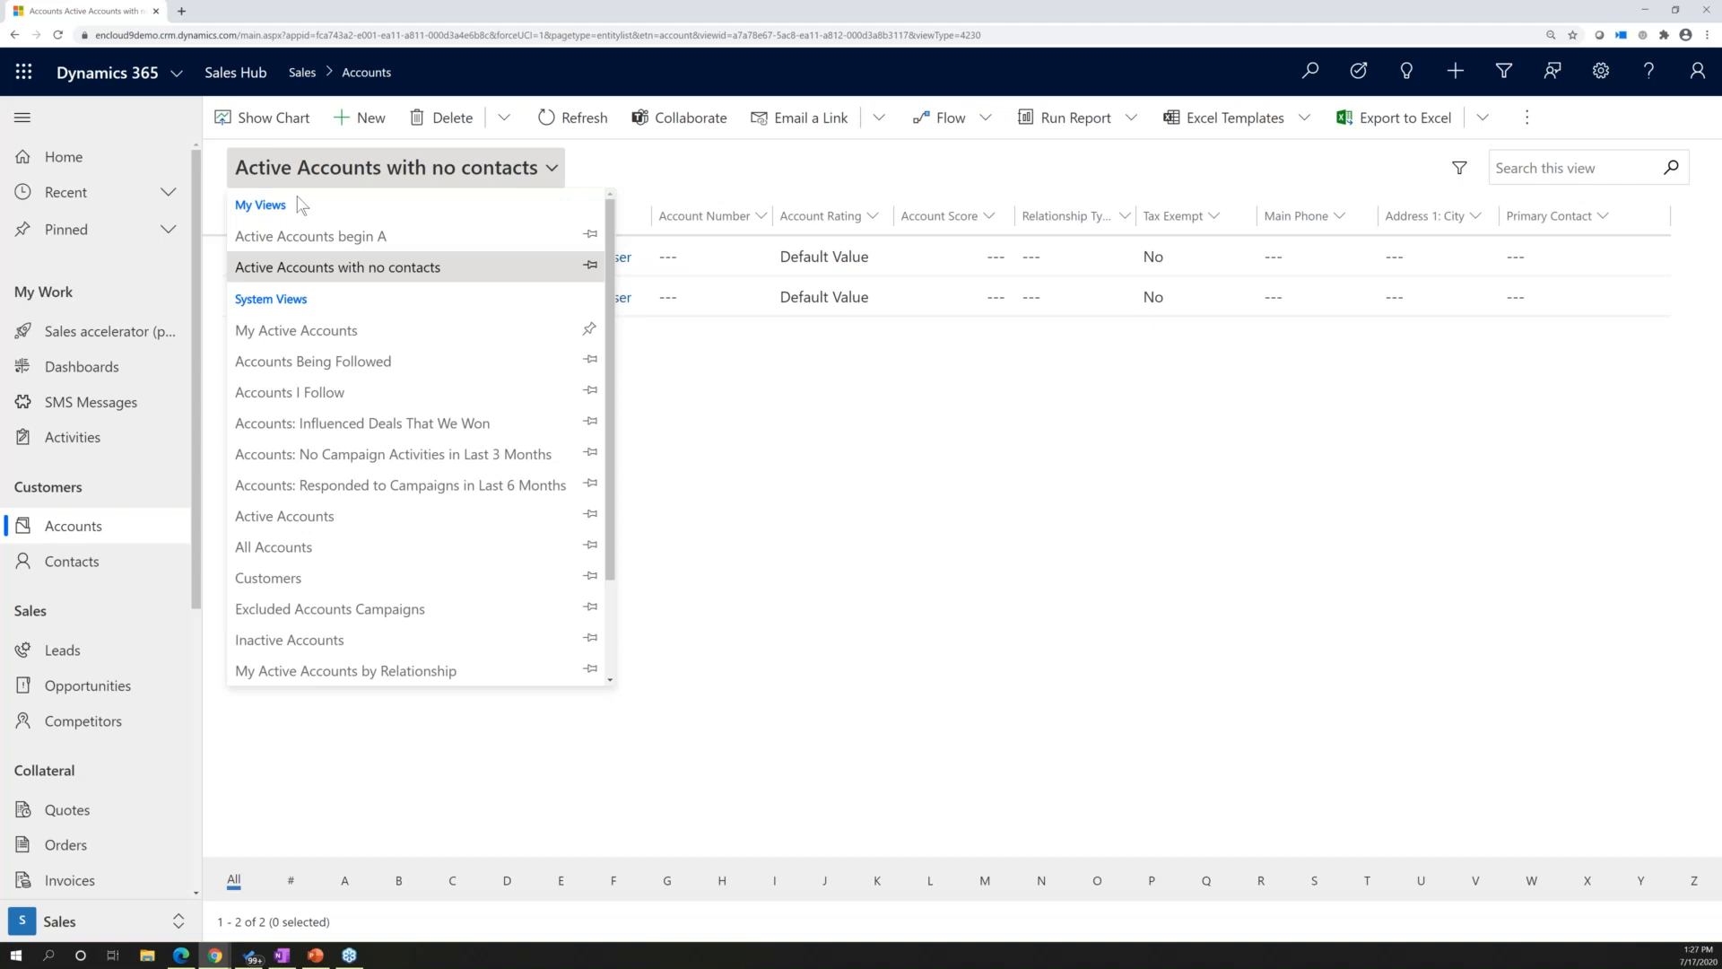
pyautogui.hotkey('alt', 'Tab')
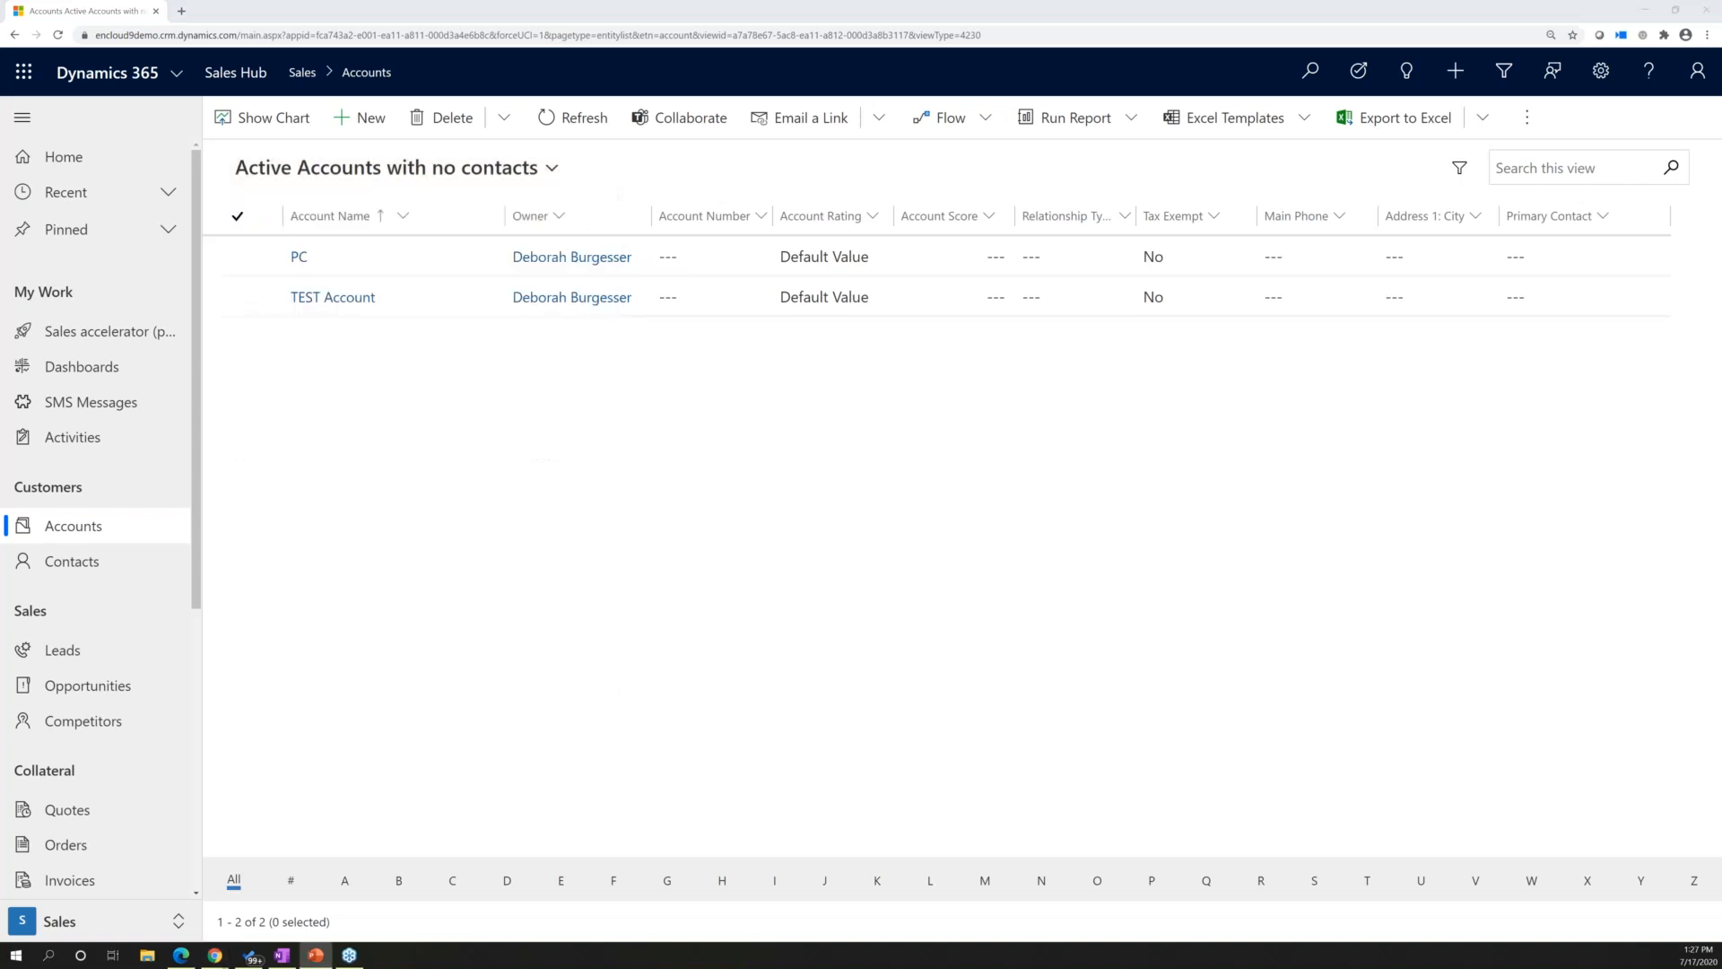